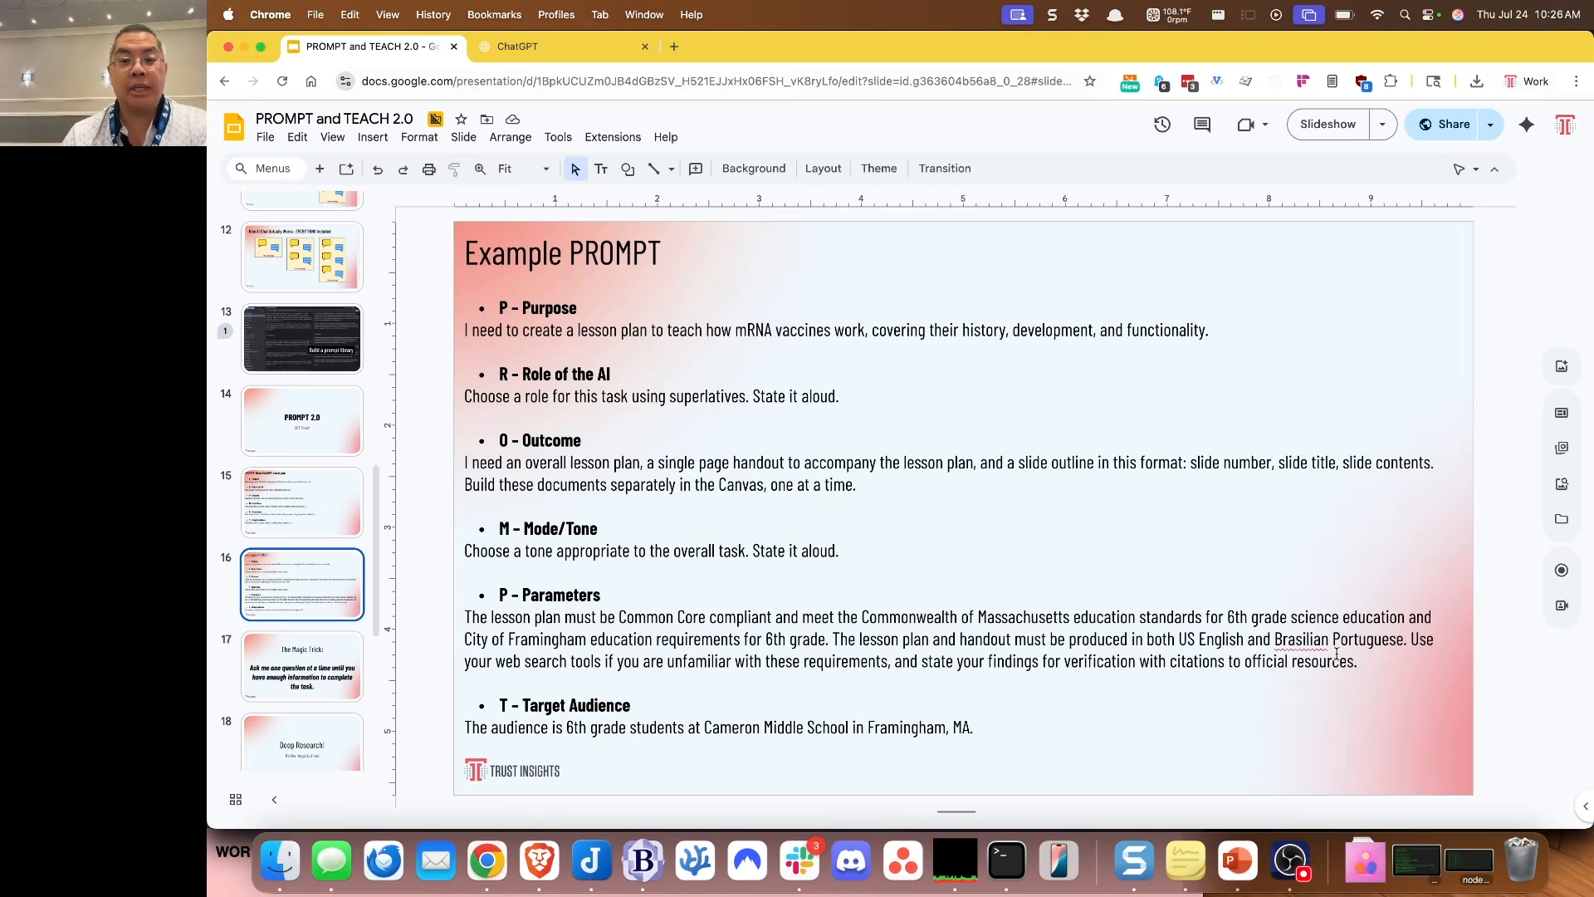
# Step: Add "Produce documents with separate languages; do not comingle languages." to the Parameters paragraph, right after the Brasilian Portuguese sentence
pyautogui.click(1383, 646)
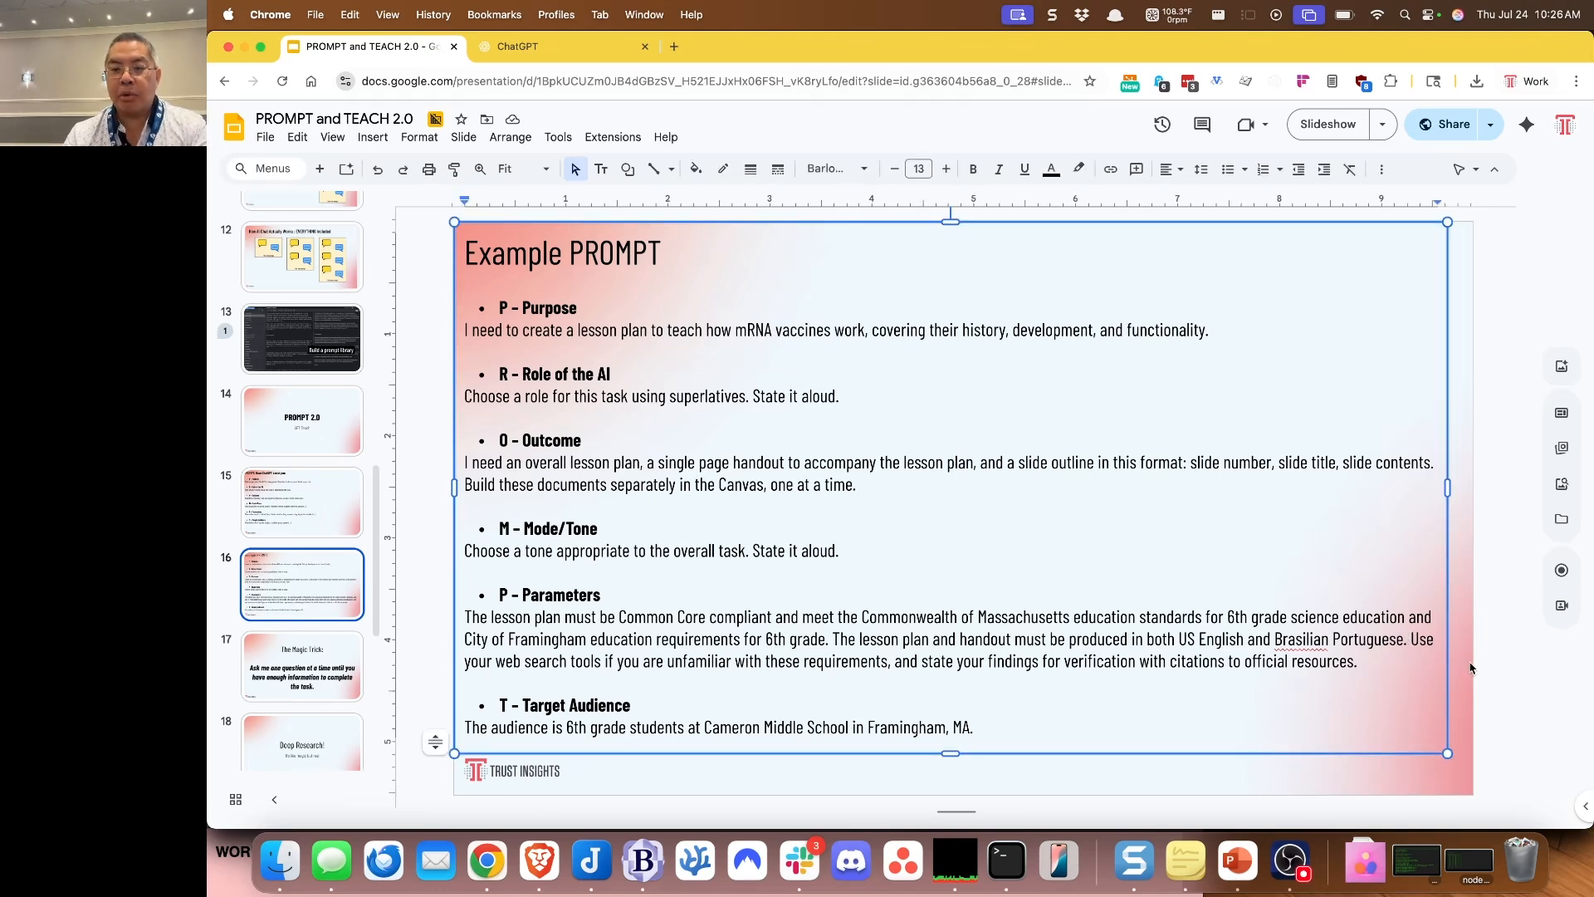
pyautogui.write('Produce document')
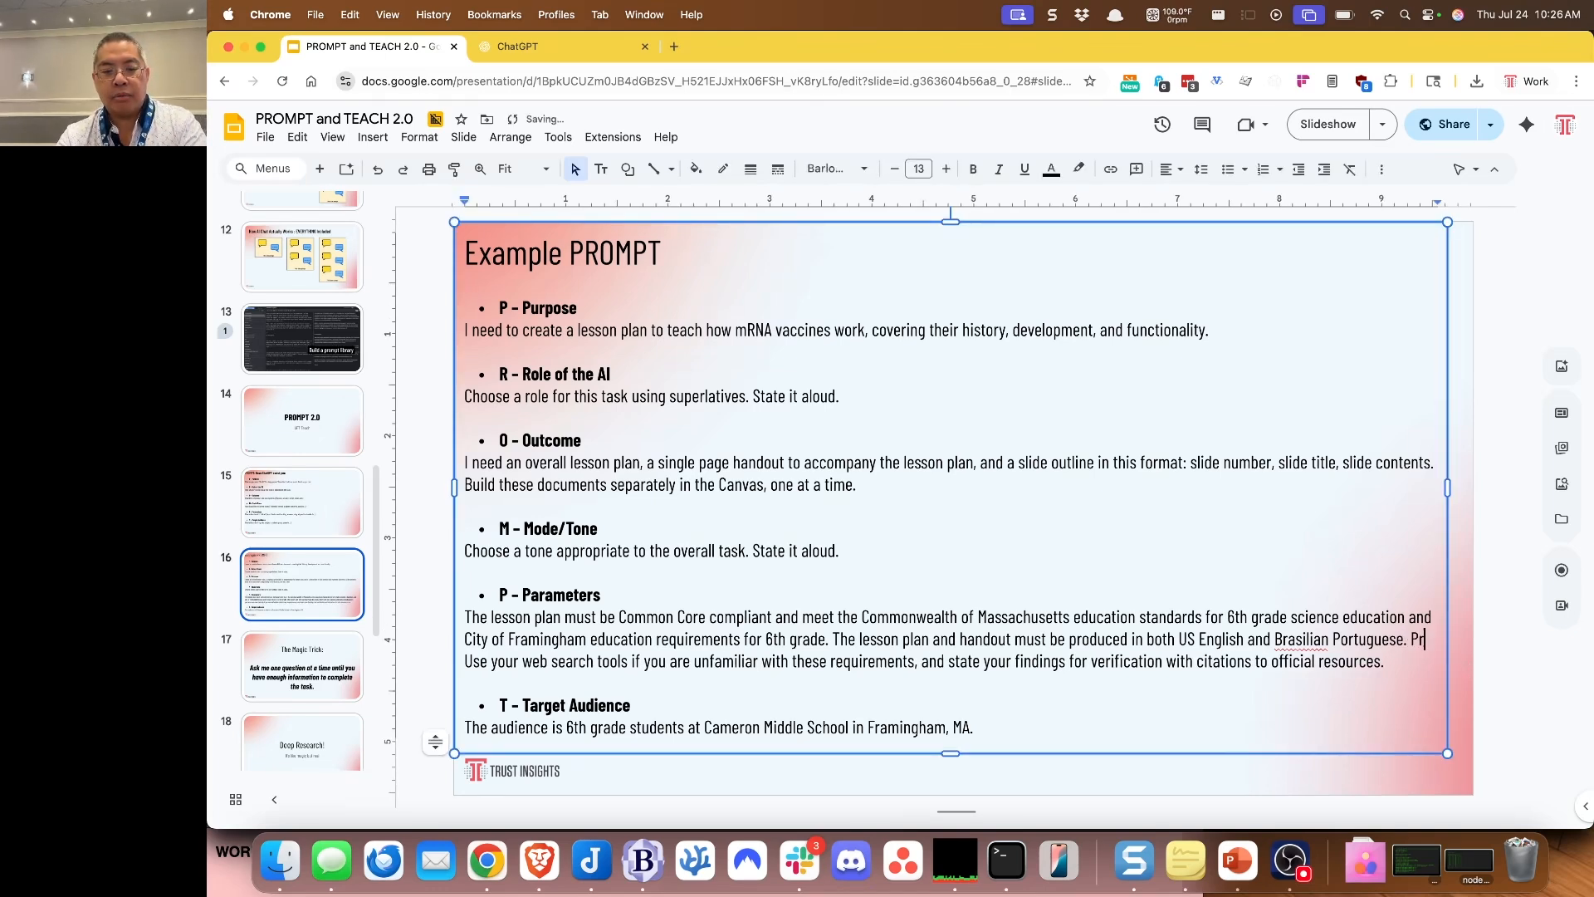
pyautogui.write('s ')
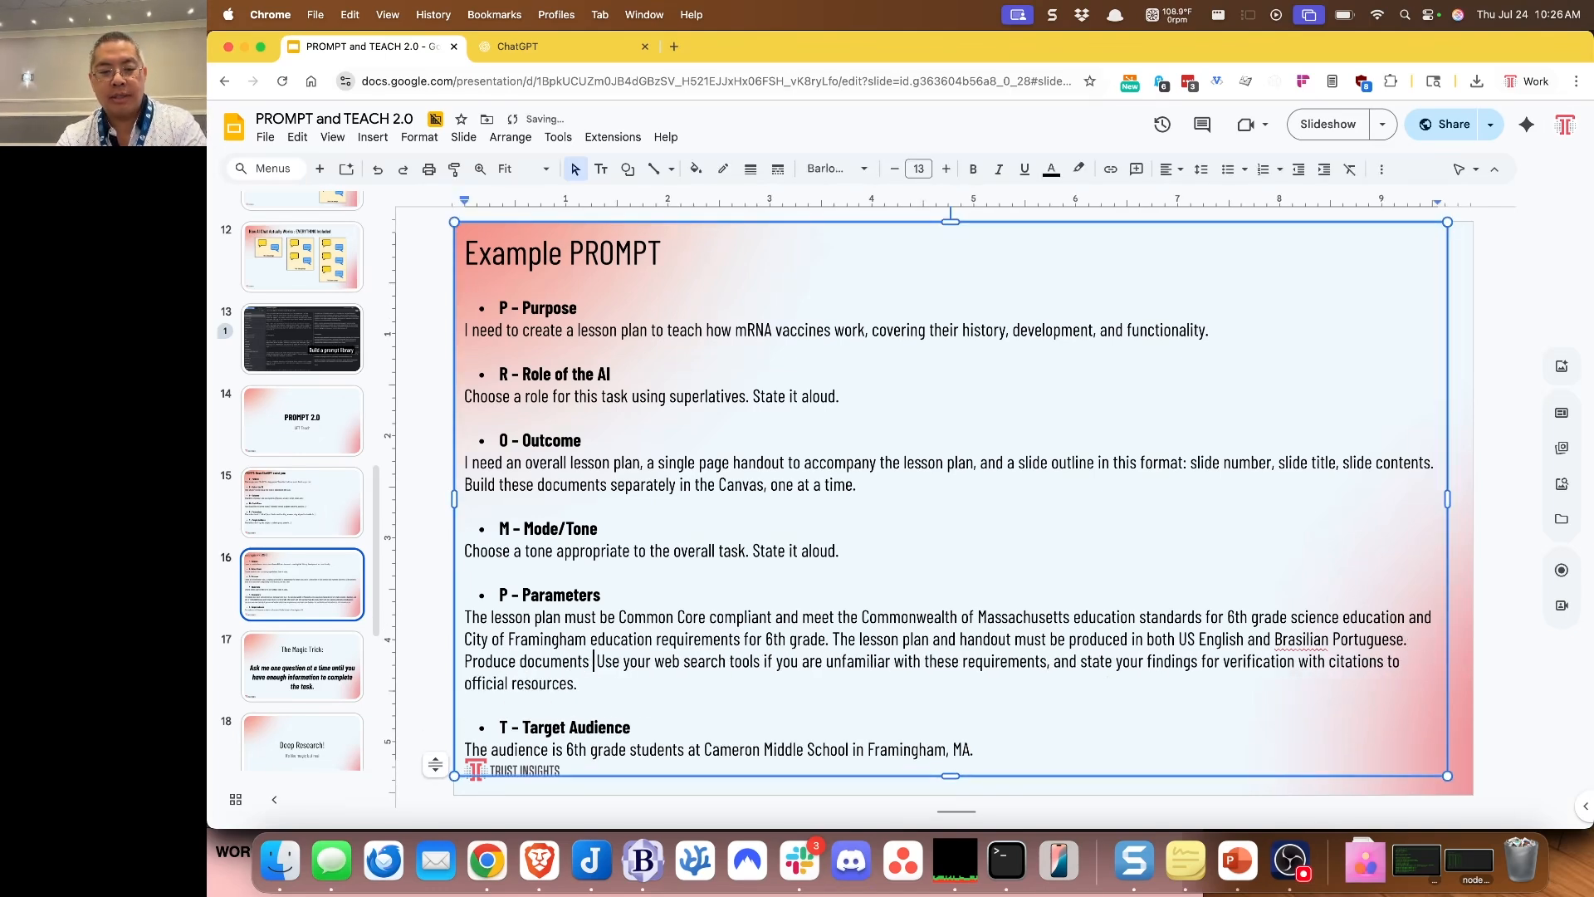
pyautogui.write('with ')
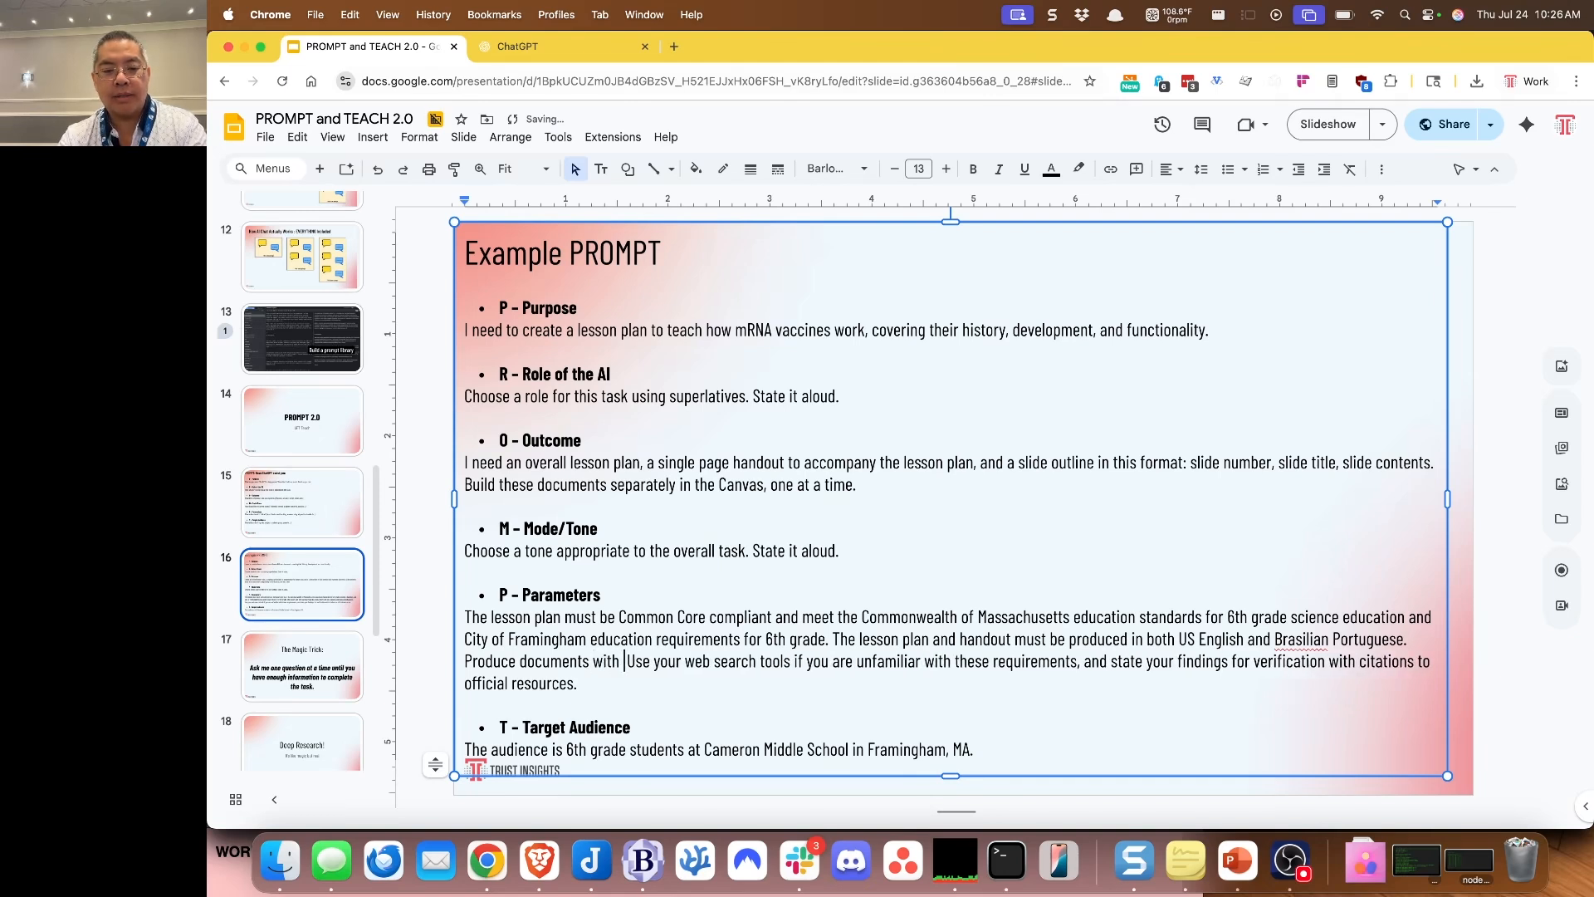
pyautogui.write('separate languages;')
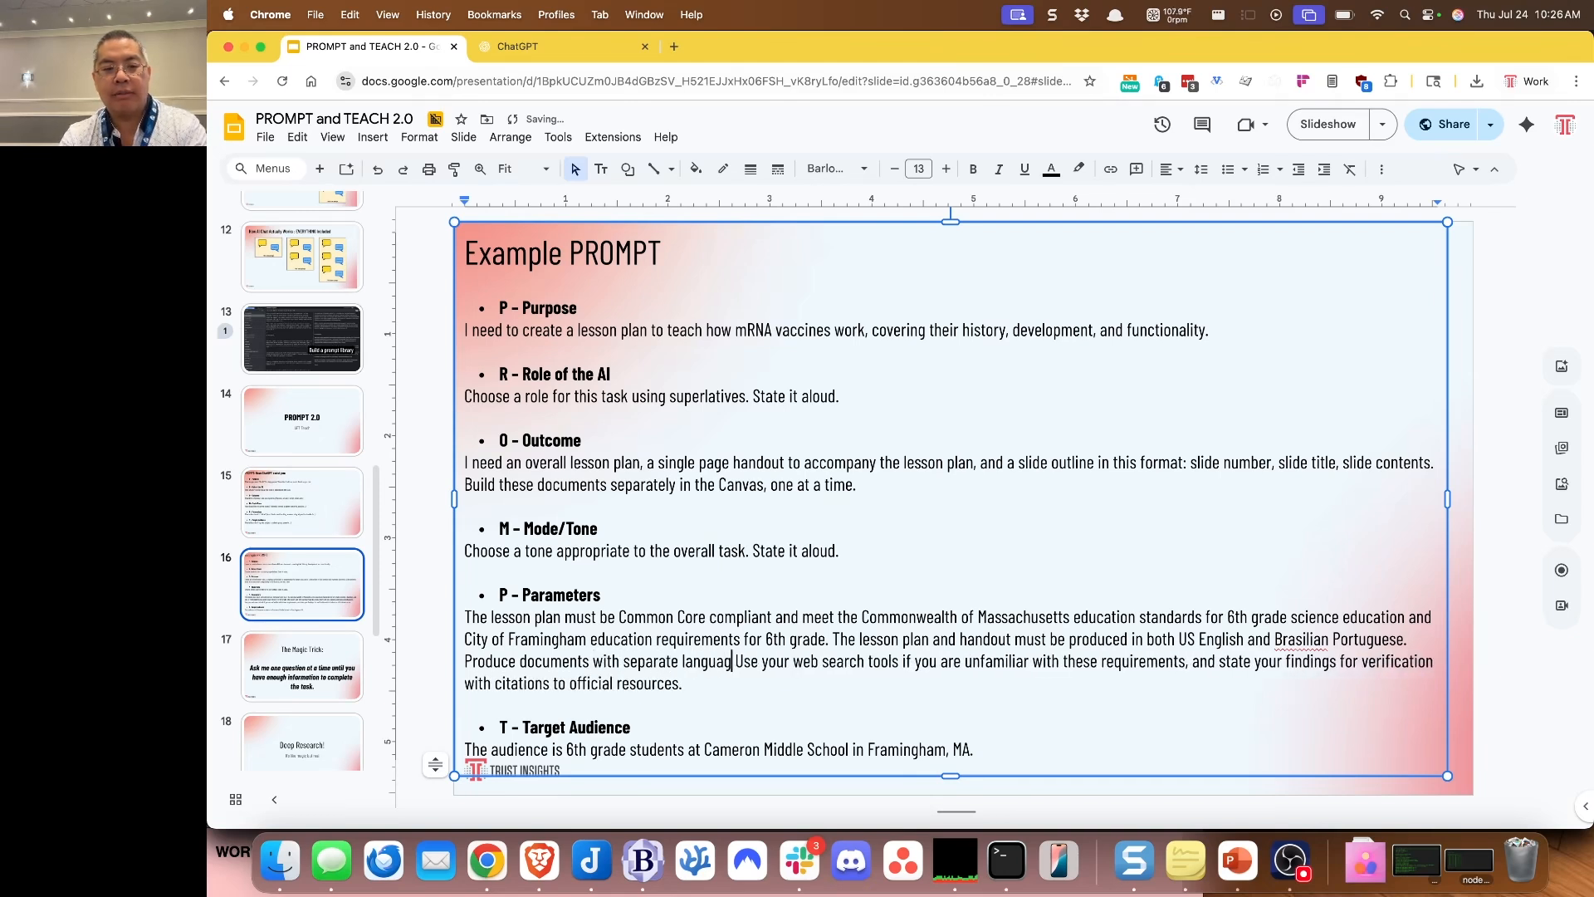
pyautogui.write(' do not coming')
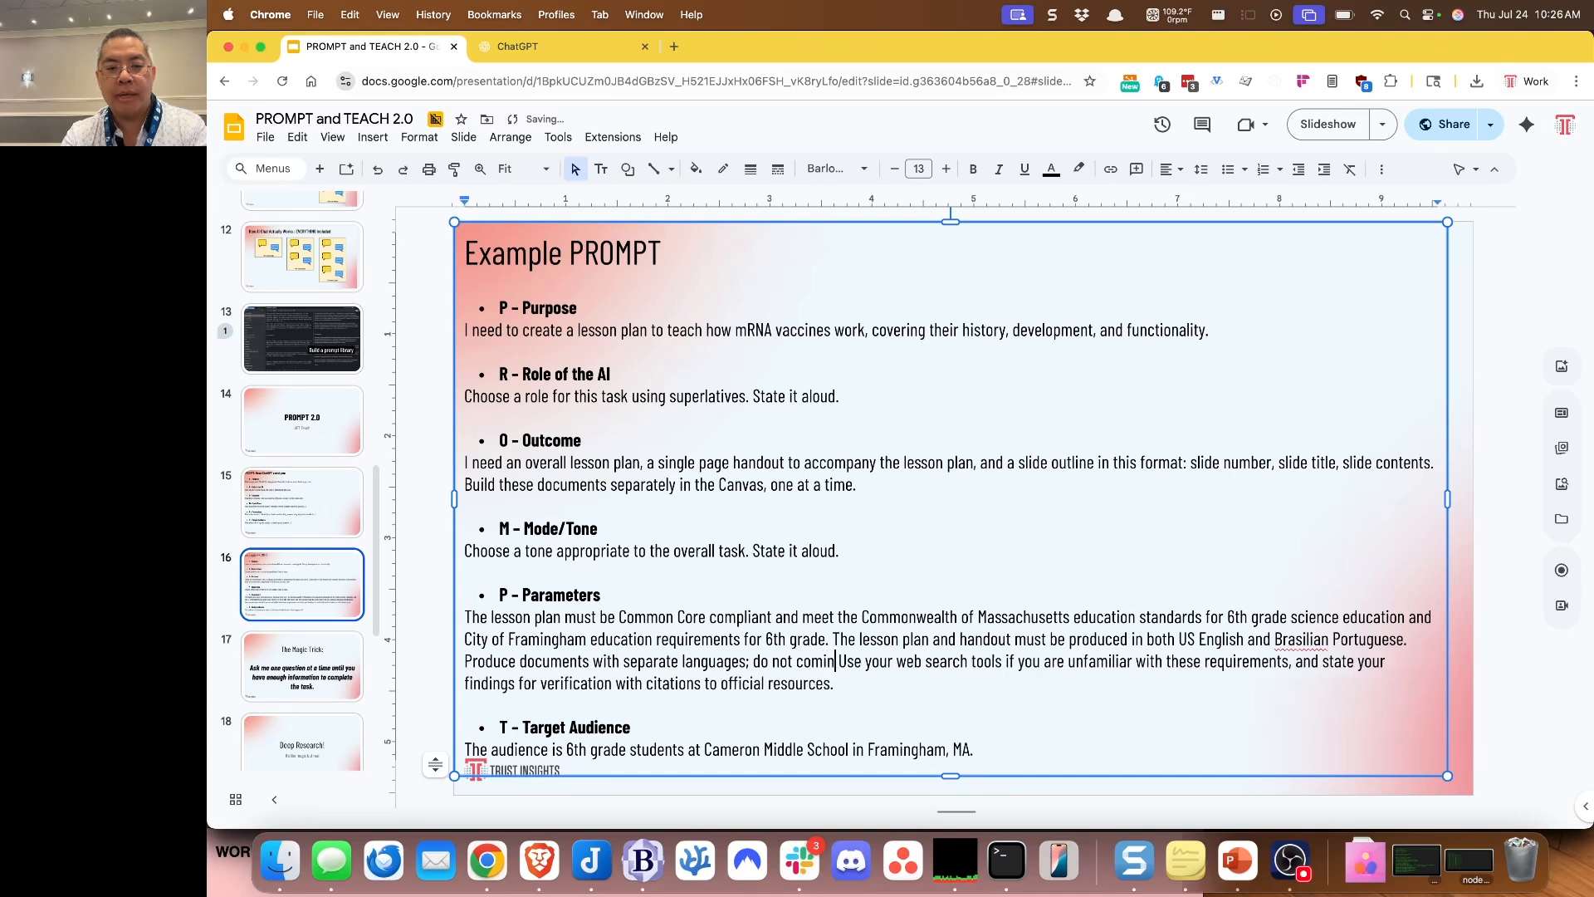
pyautogui.write('le languages.')
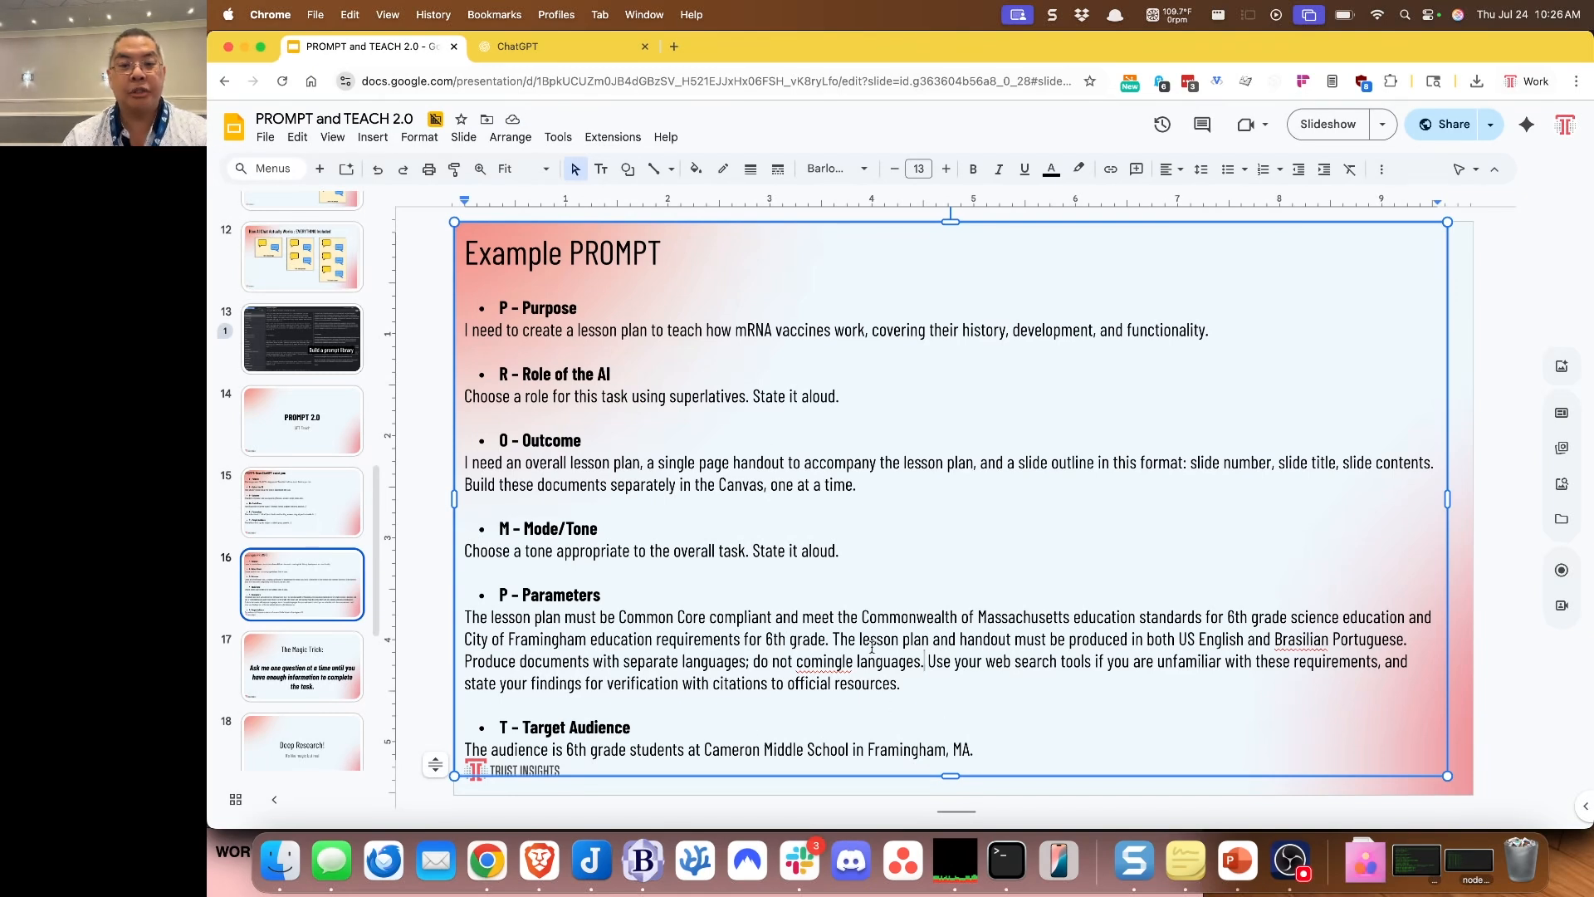
# Step: Copy the prompt text from Purpose through Target Audience, switch to ChatGPT, and submit it with the o3 model
pyautogui.moveTo(978, 752); pyautogui.dragTo(409, 317)
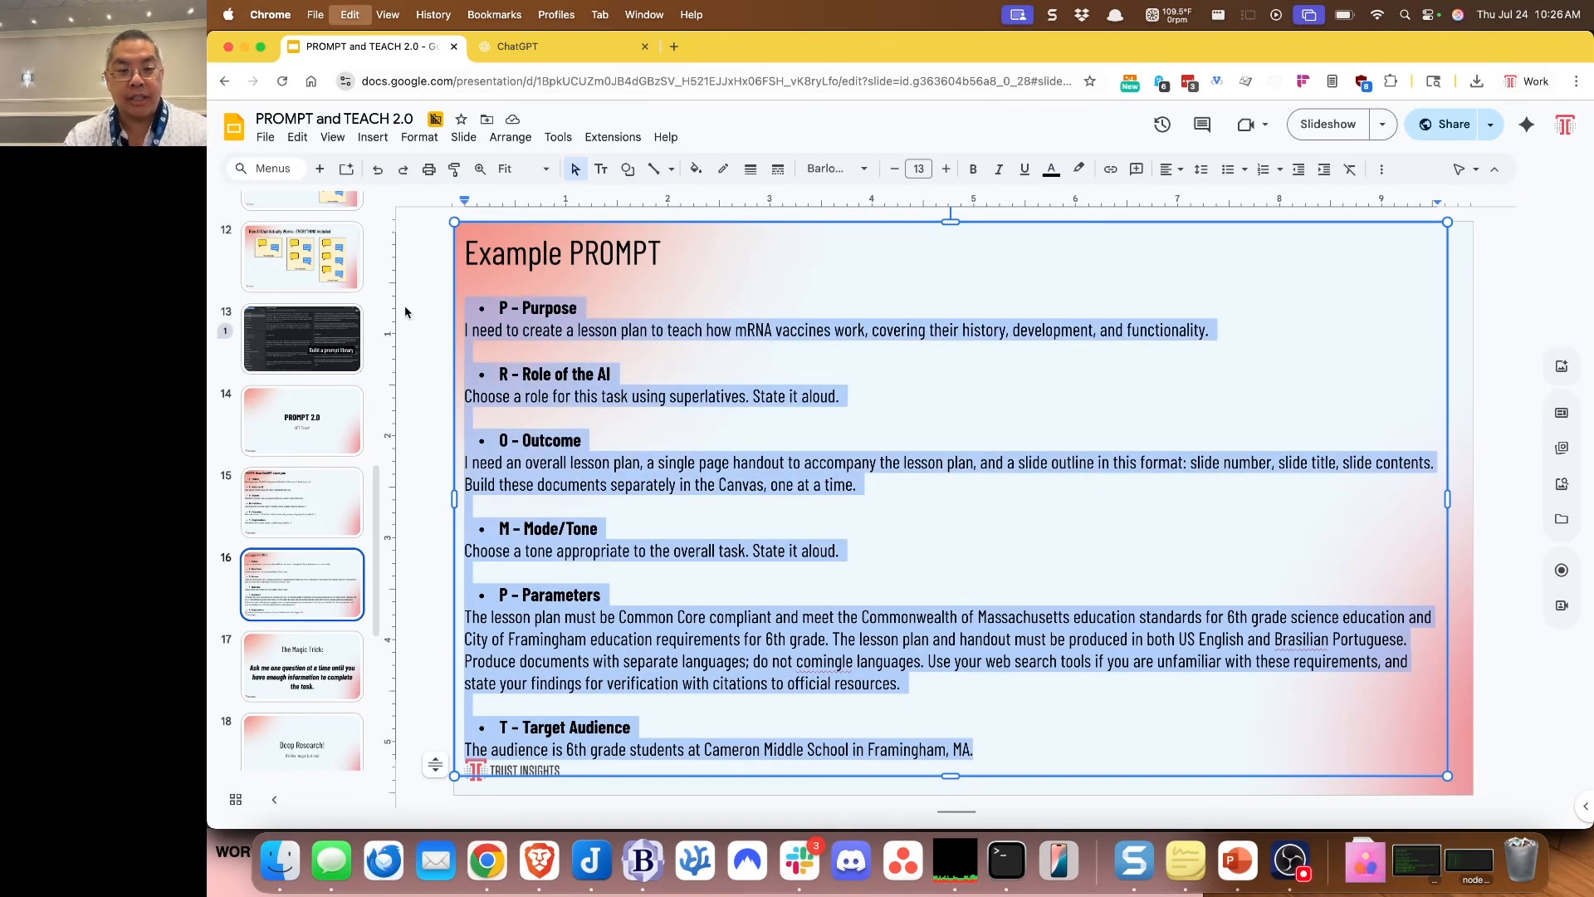
pyautogui.click(526, 50)
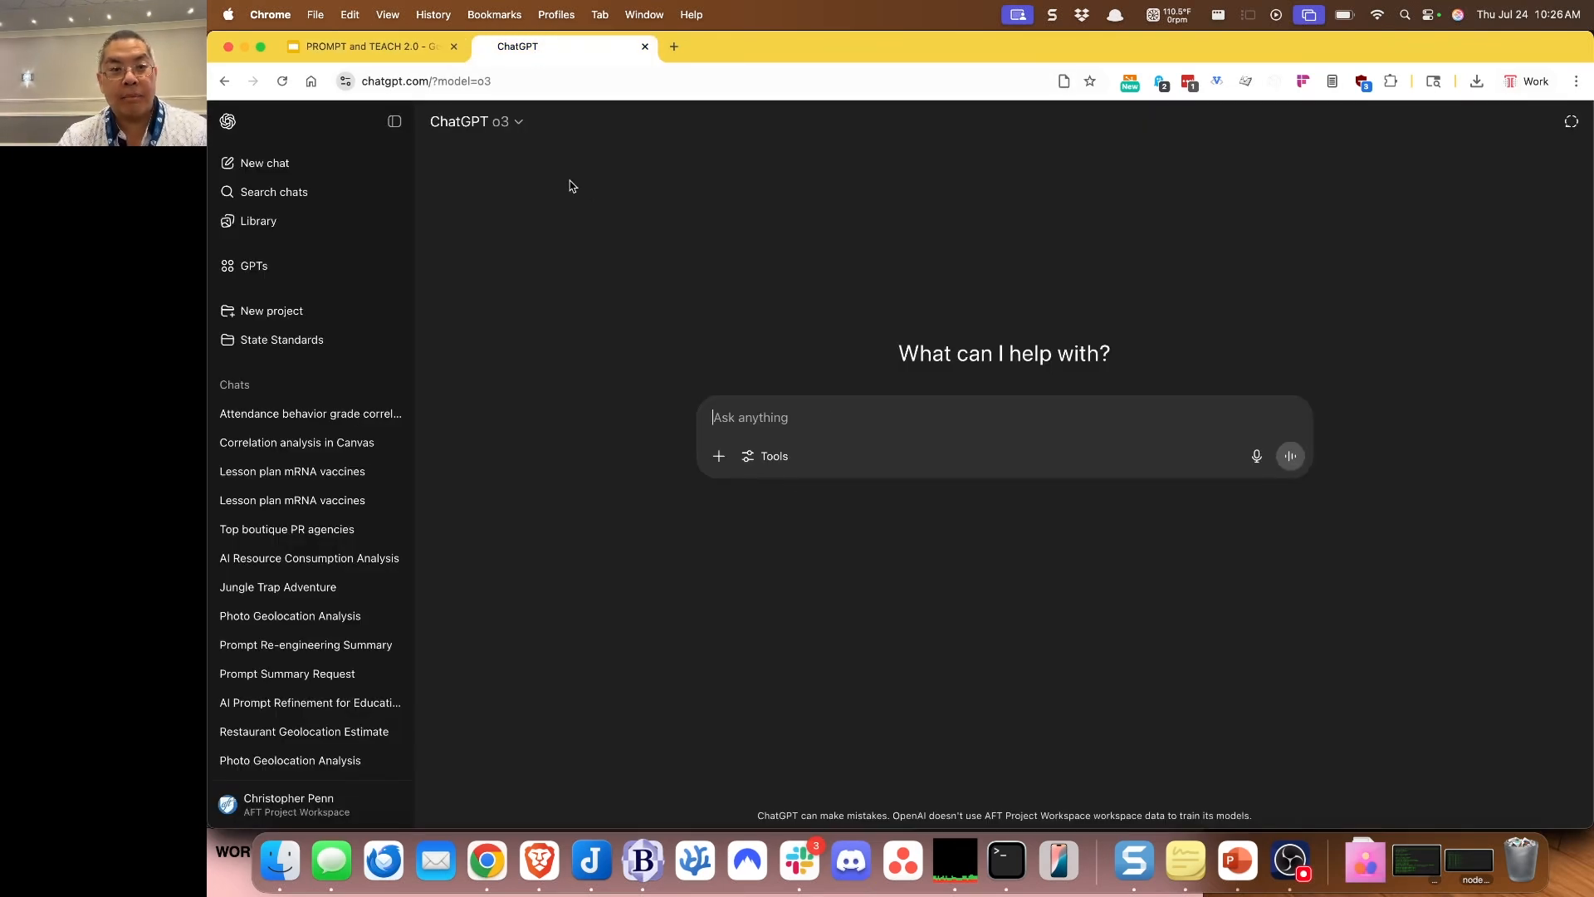
pyautogui.click(508, 130)
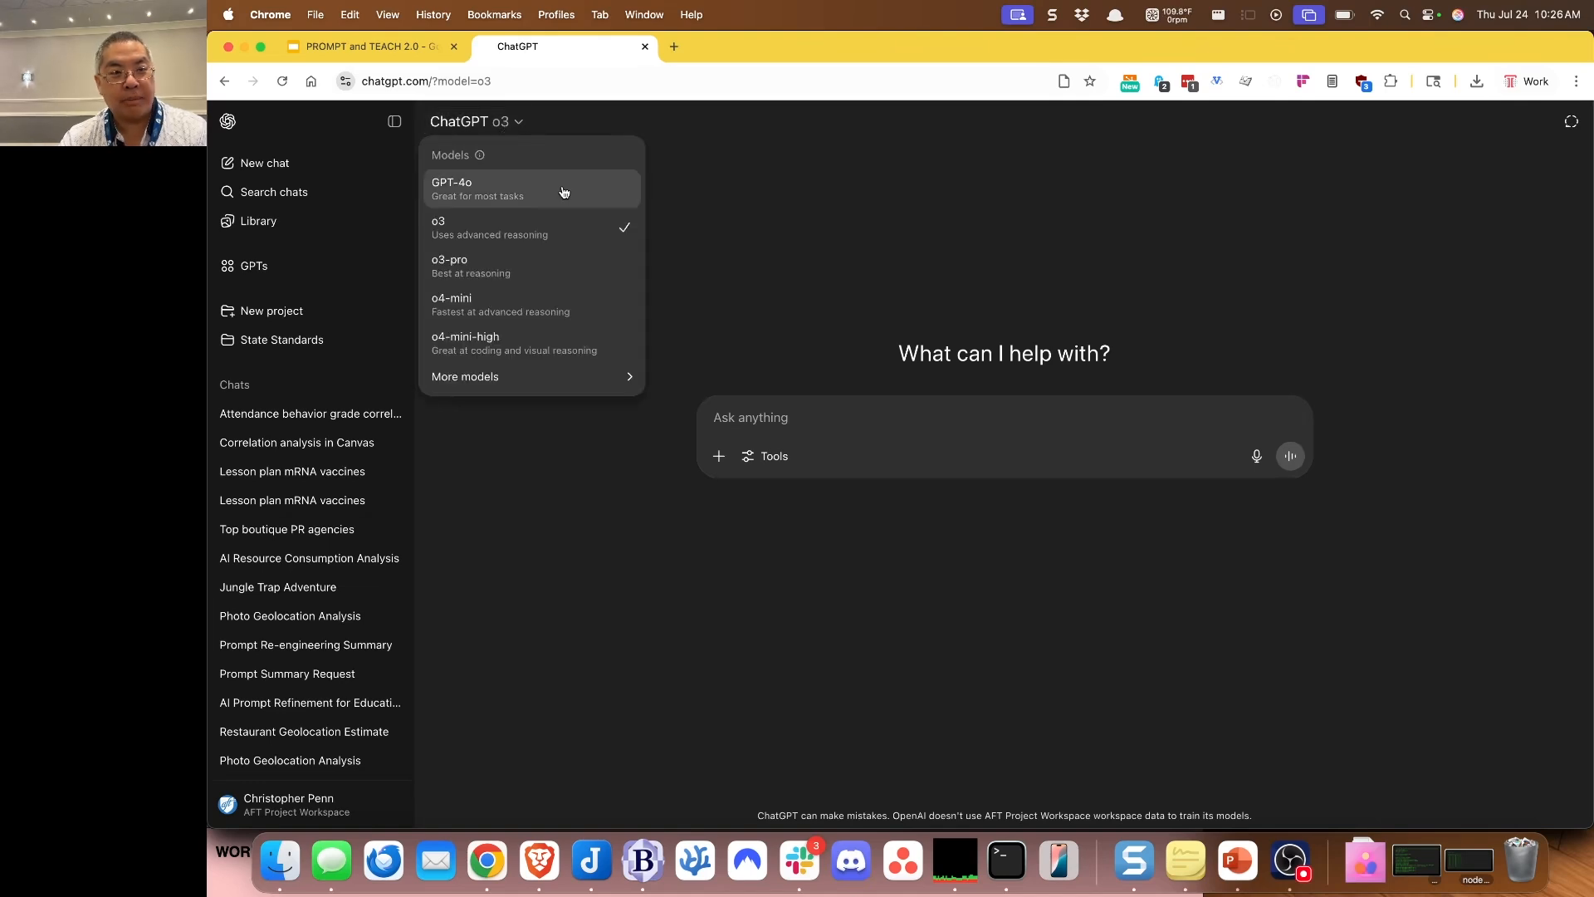
pyautogui.click(579, 231)
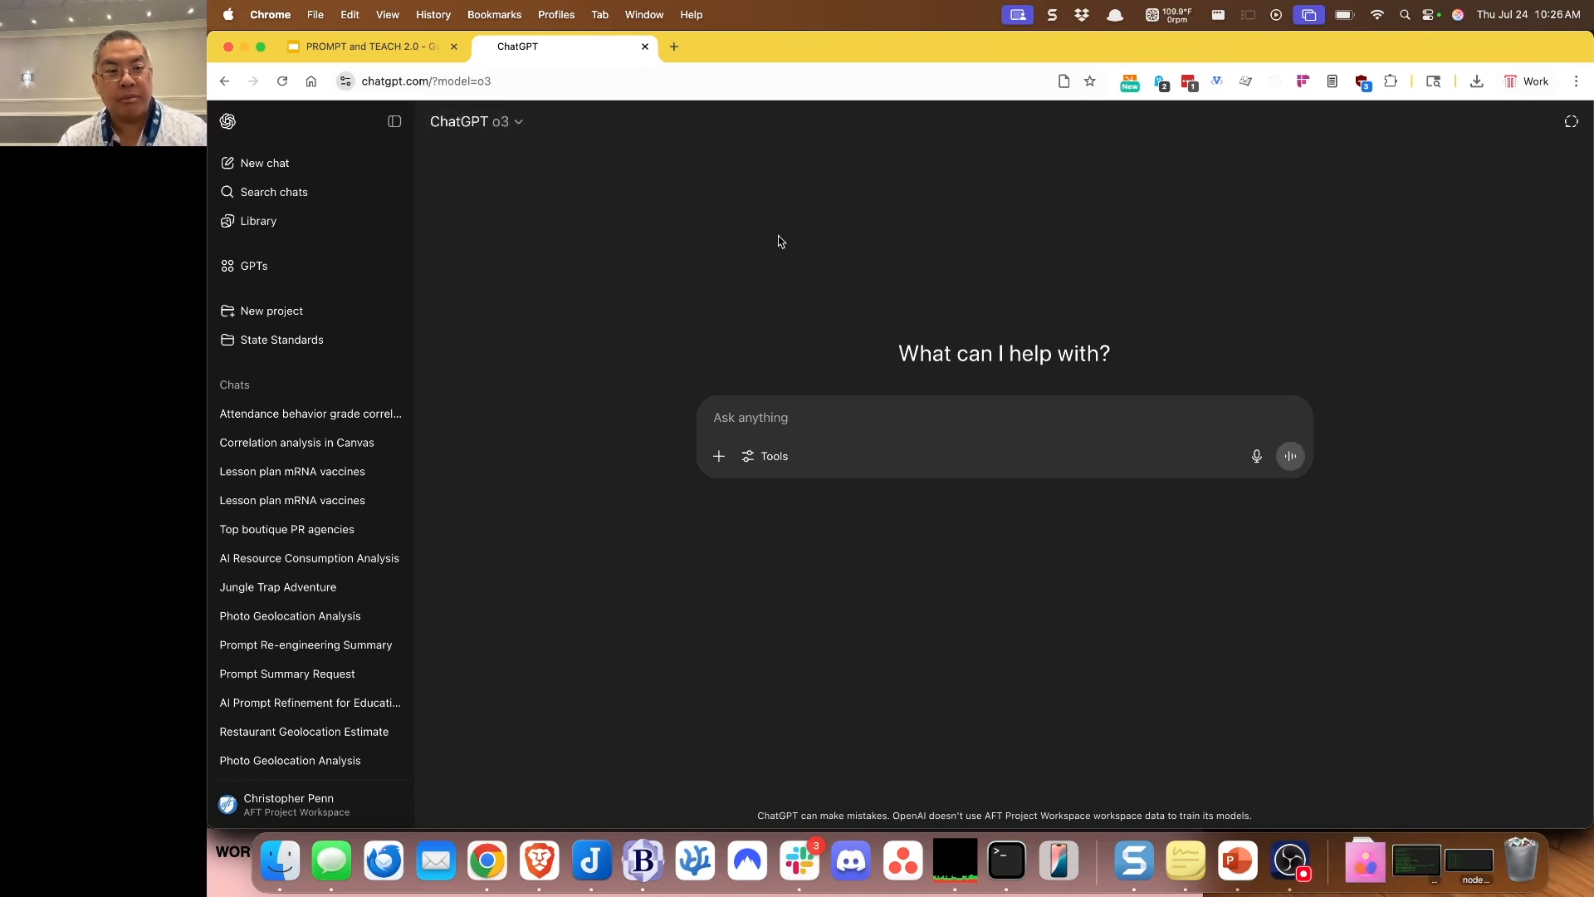
pyautogui.click(794, 413)
pyautogui.press('super+v')
pyautogui.click(1290, 593)
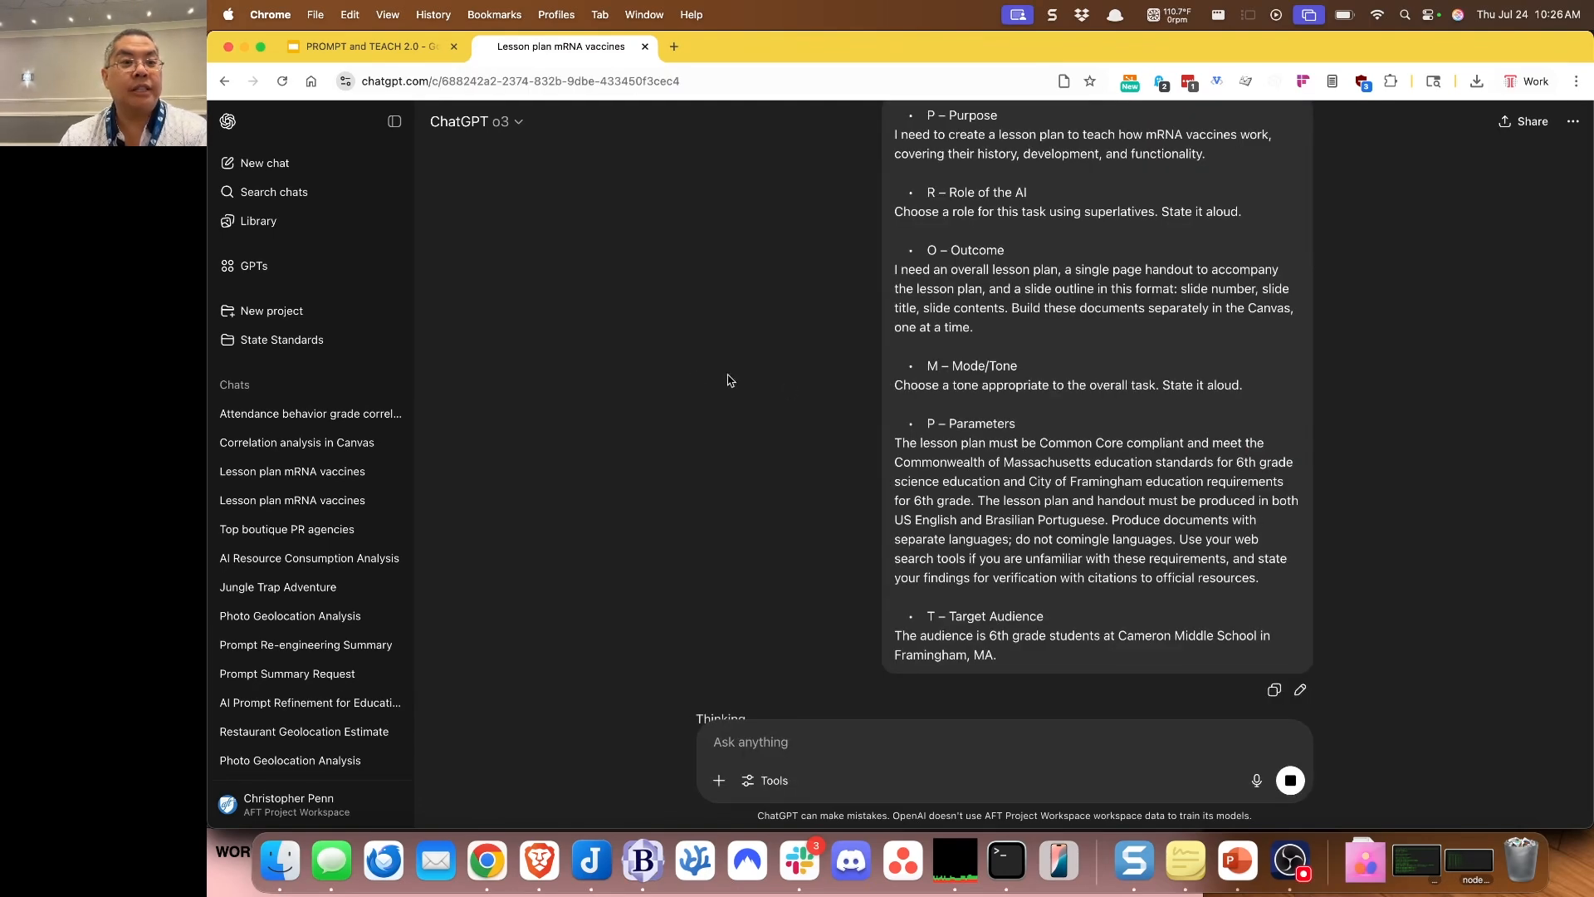
# Step: Review the example prompt slide, examine ChatGPT's reasoning and web sources, and open the generated mRNA vaccine lesson plan document
pyautogui.click(410, 48)
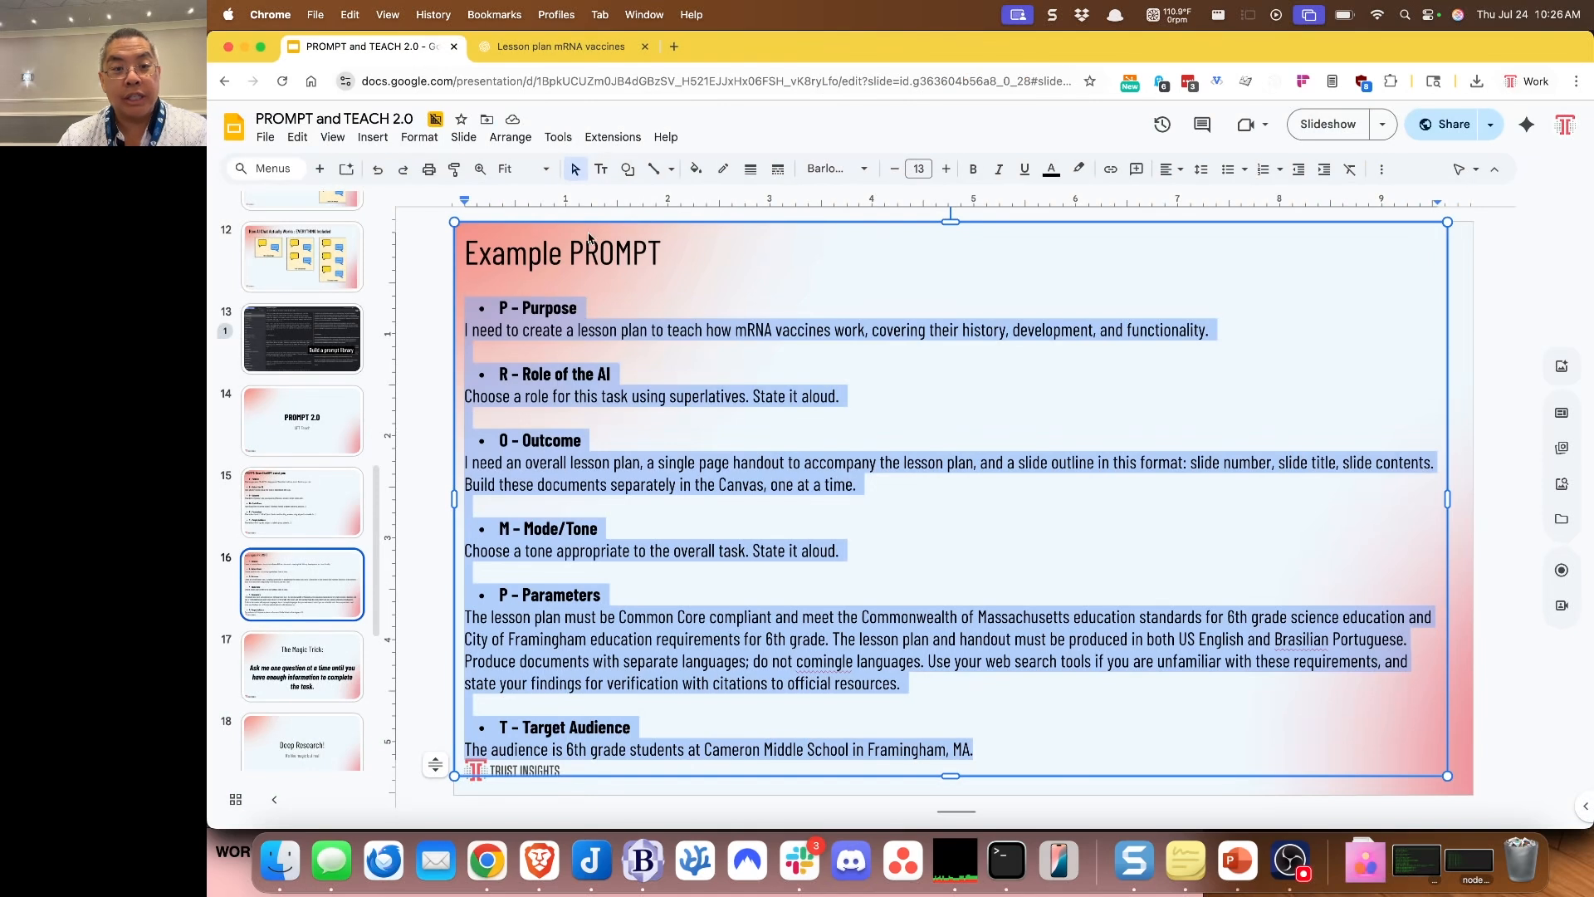
pyautogui.click(593, 341)
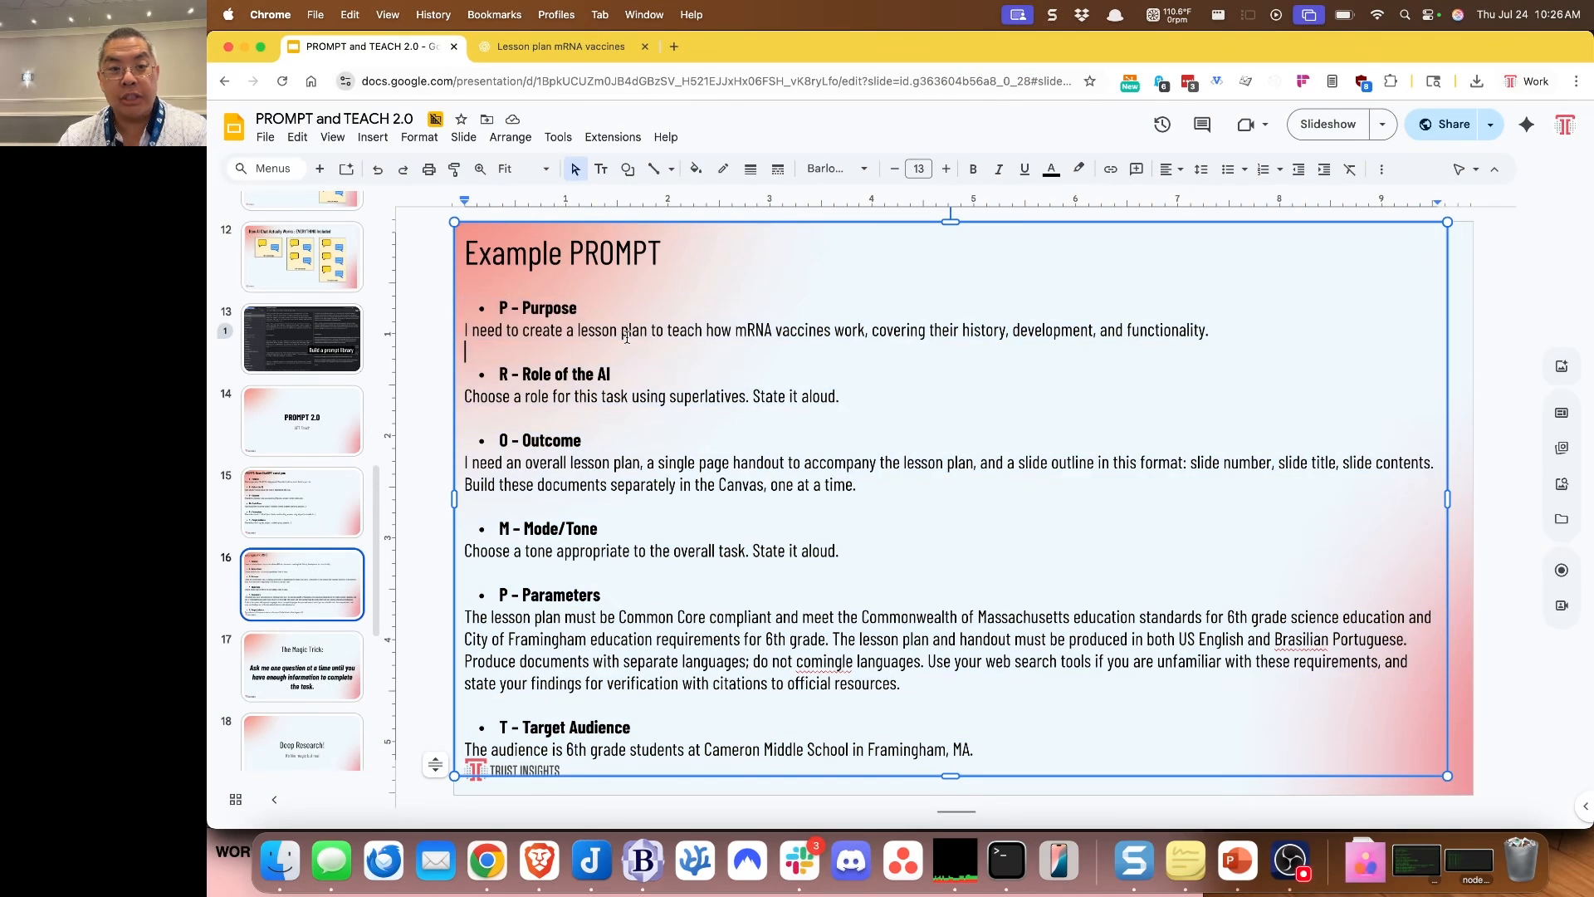
pyautogui.click(592, 48)
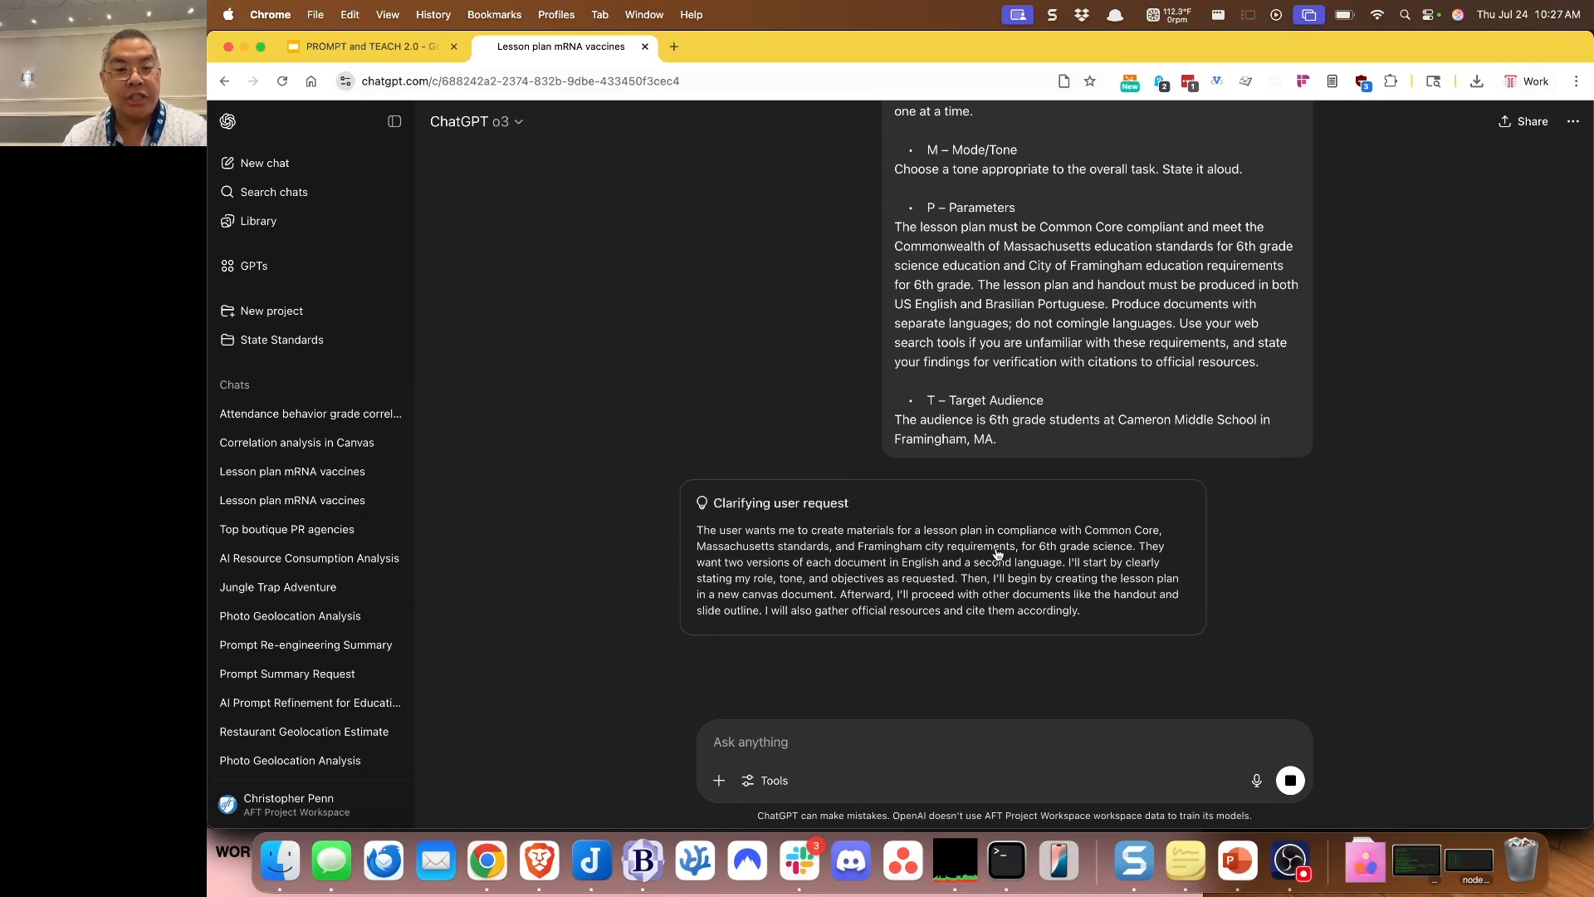
pyautogui.click(932, 549)
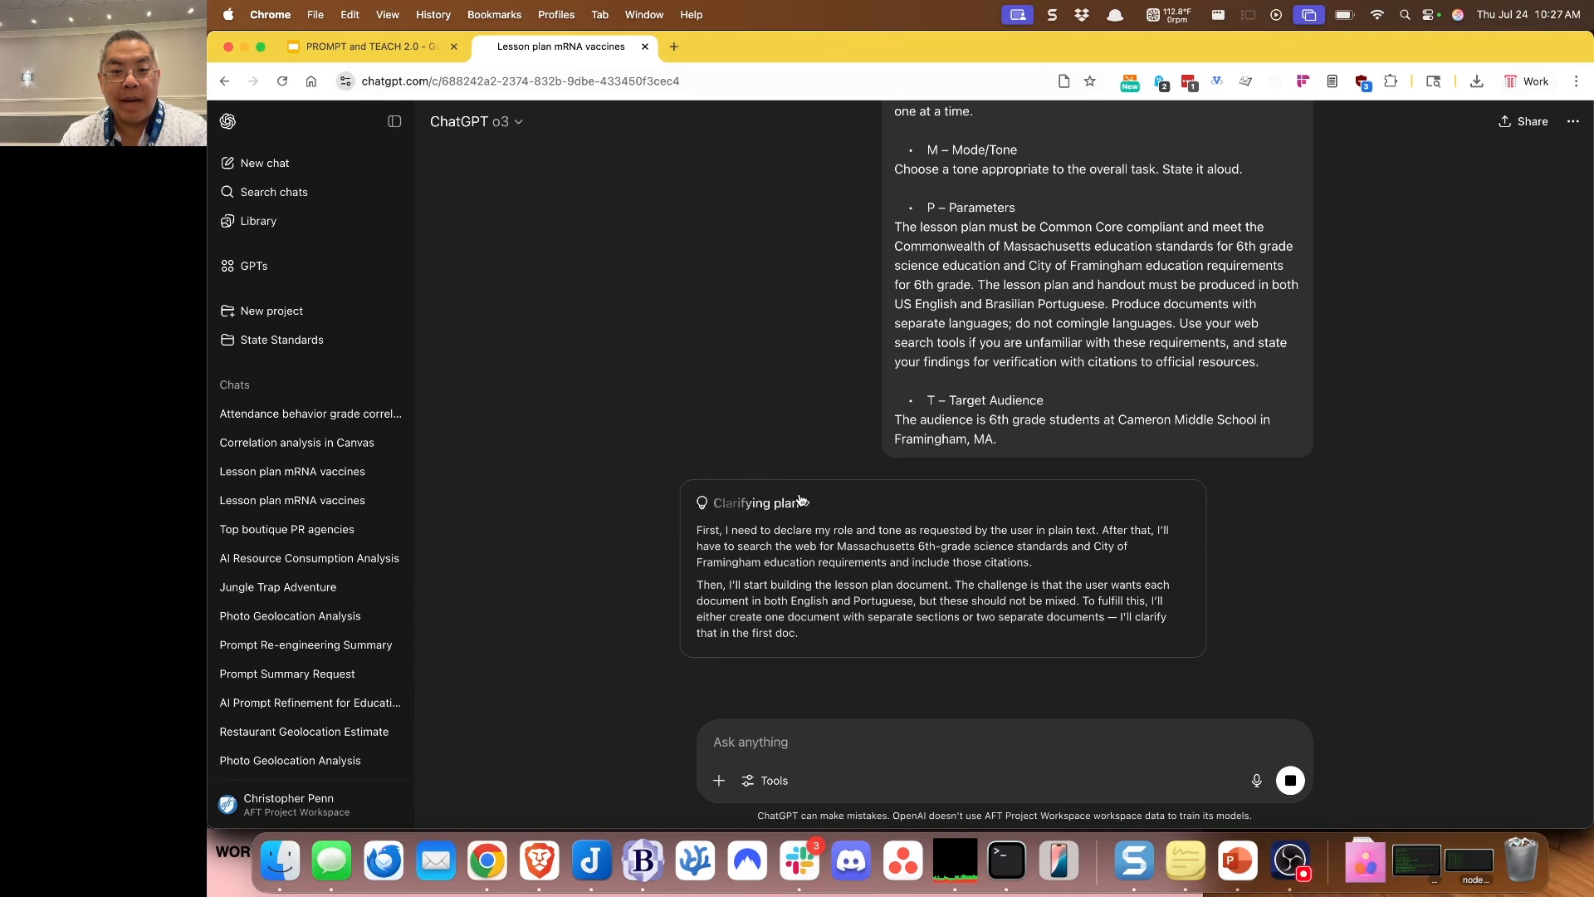
pyautogui.scroll(-3, 943, 549)
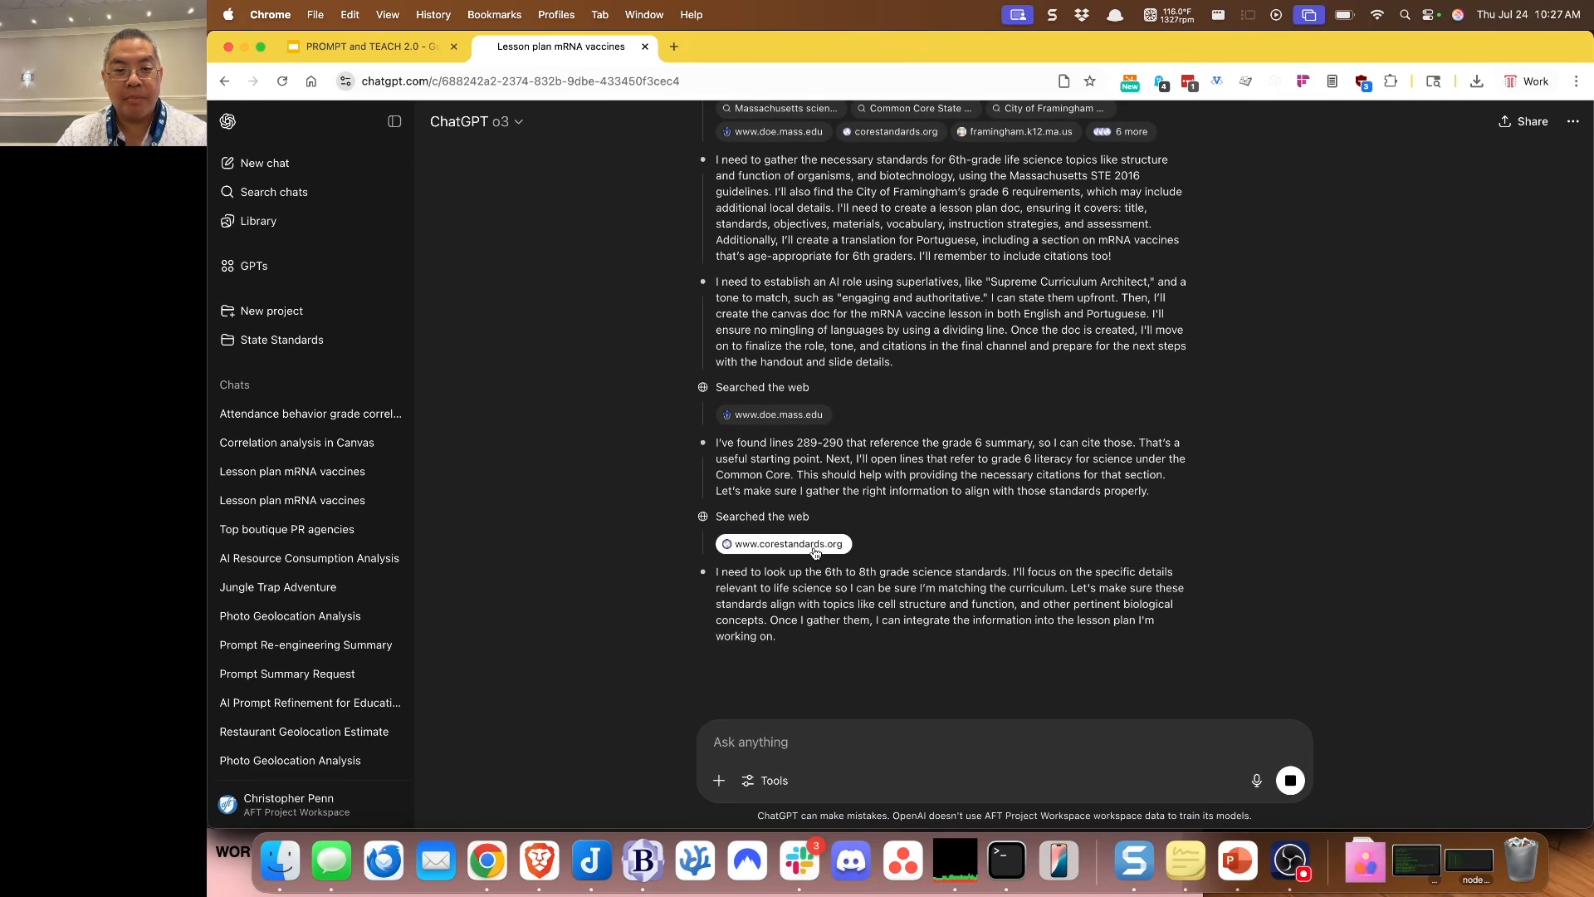
pyautogui.scroll(-1, 846, 606)
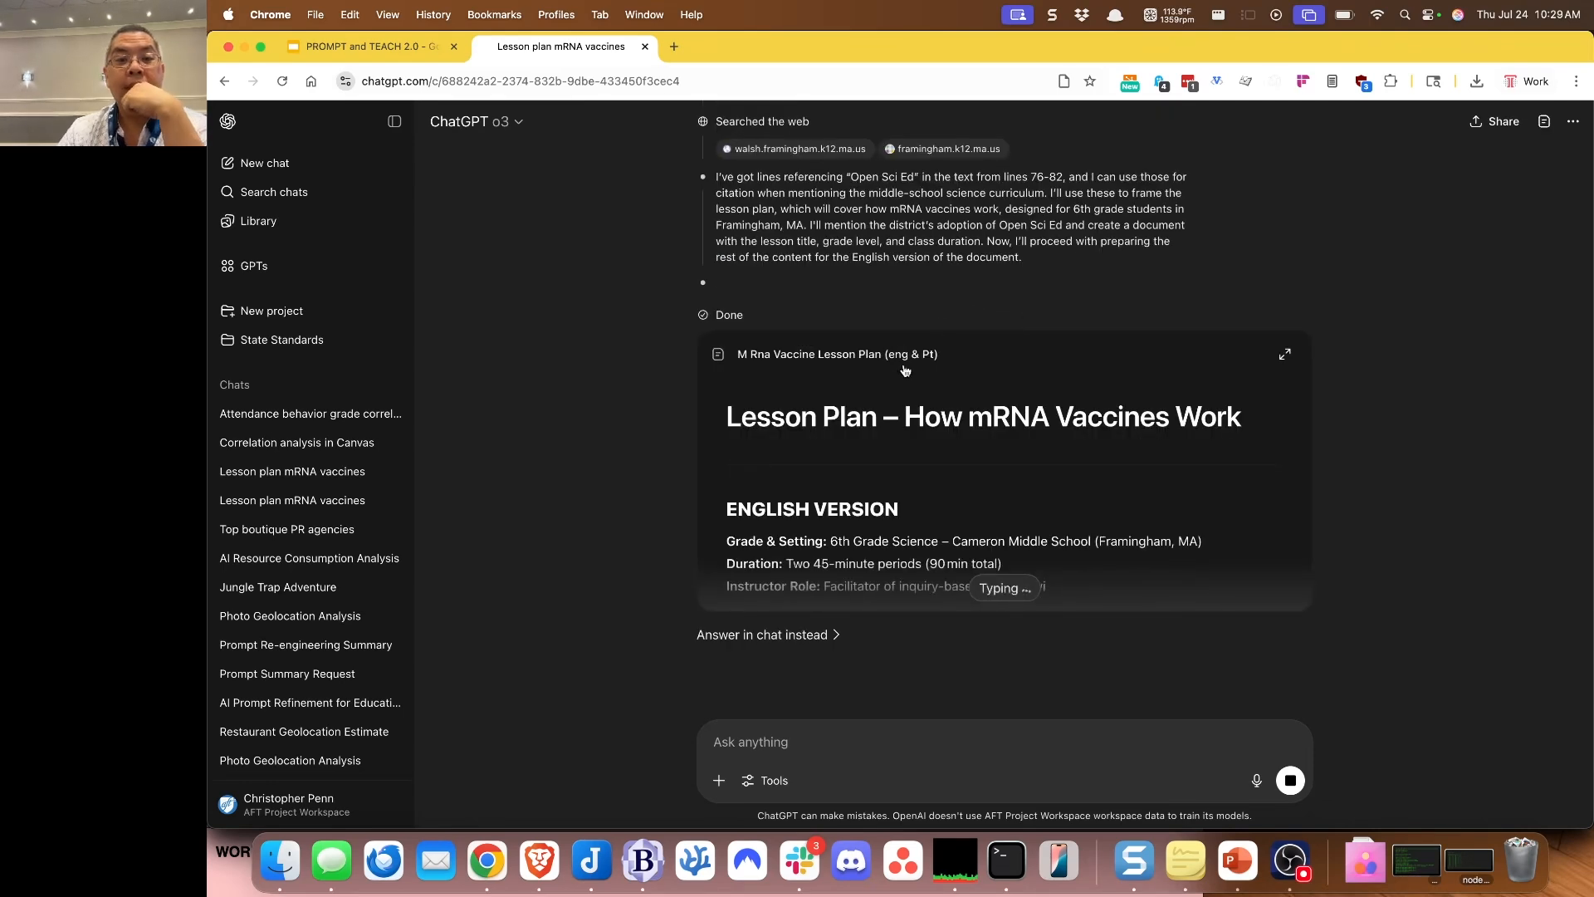
pyautogui.click(905, 370)
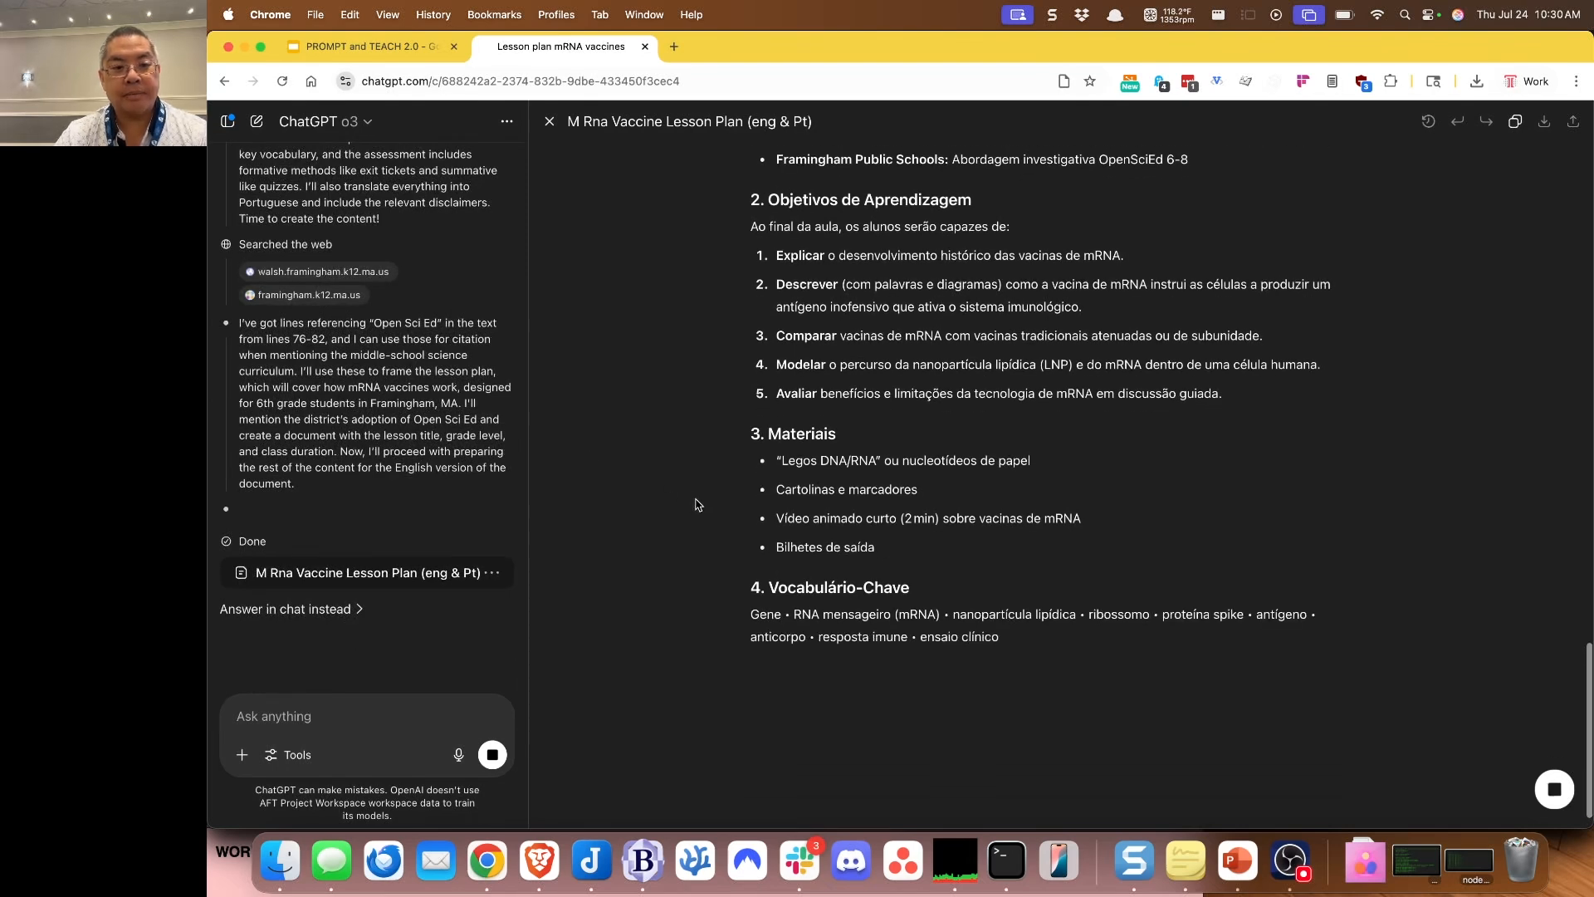
# Step: In the slide deck, go to the Magic Trick slide and copy its sentence about asking one question at a time
pyautogui.click(386, 49)
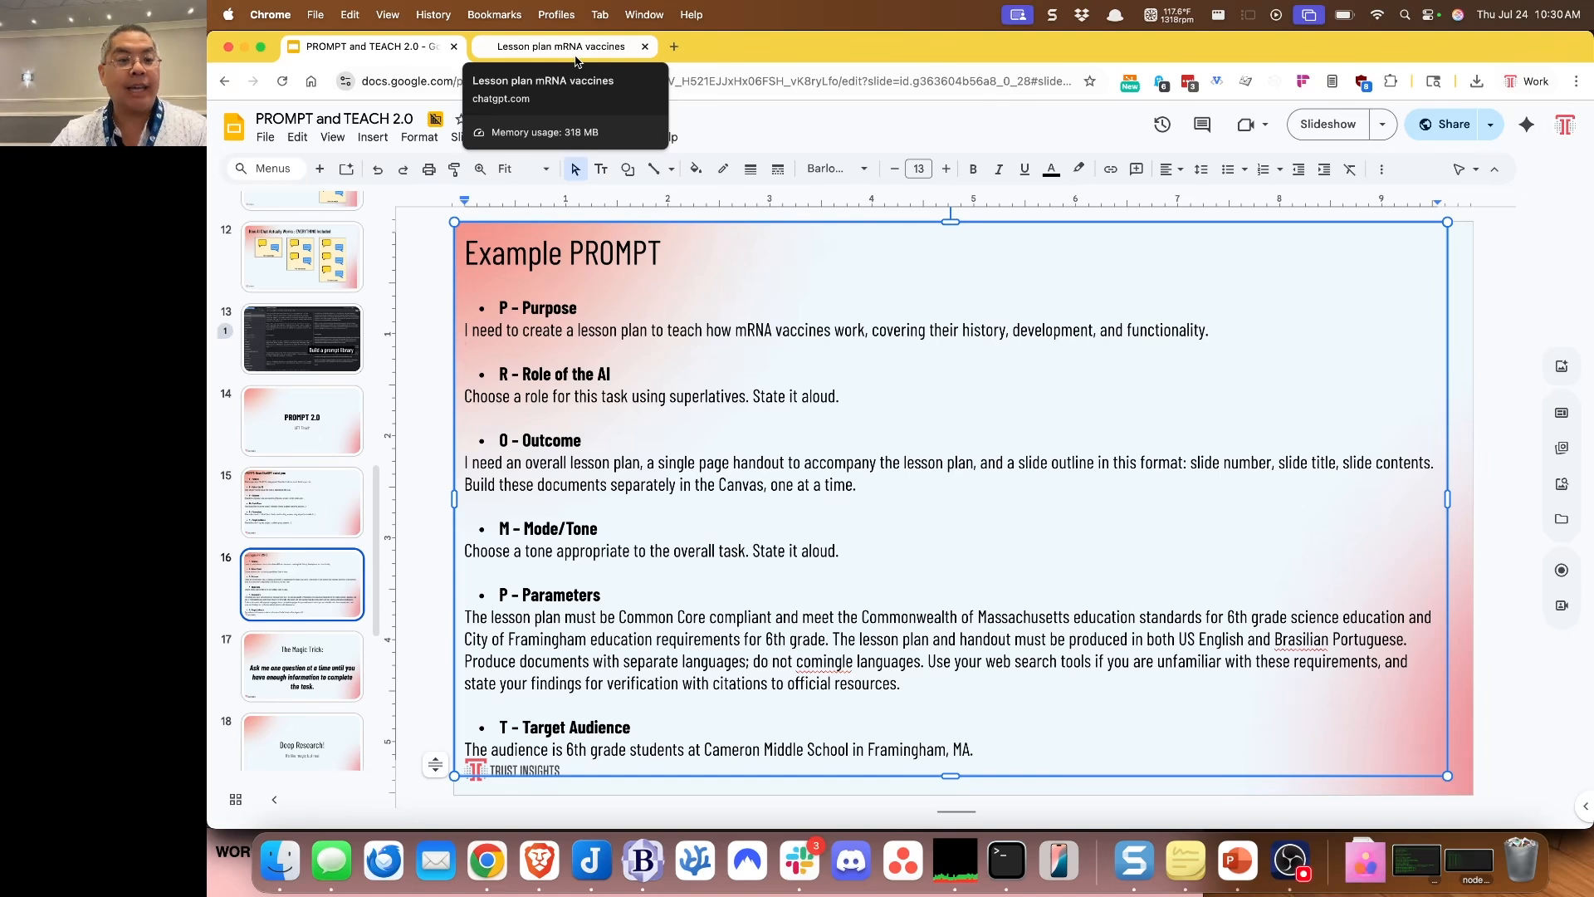
pyautogui.press('Escape')
pyautogui.press('Escape')
pyautogui.press('pagedown')
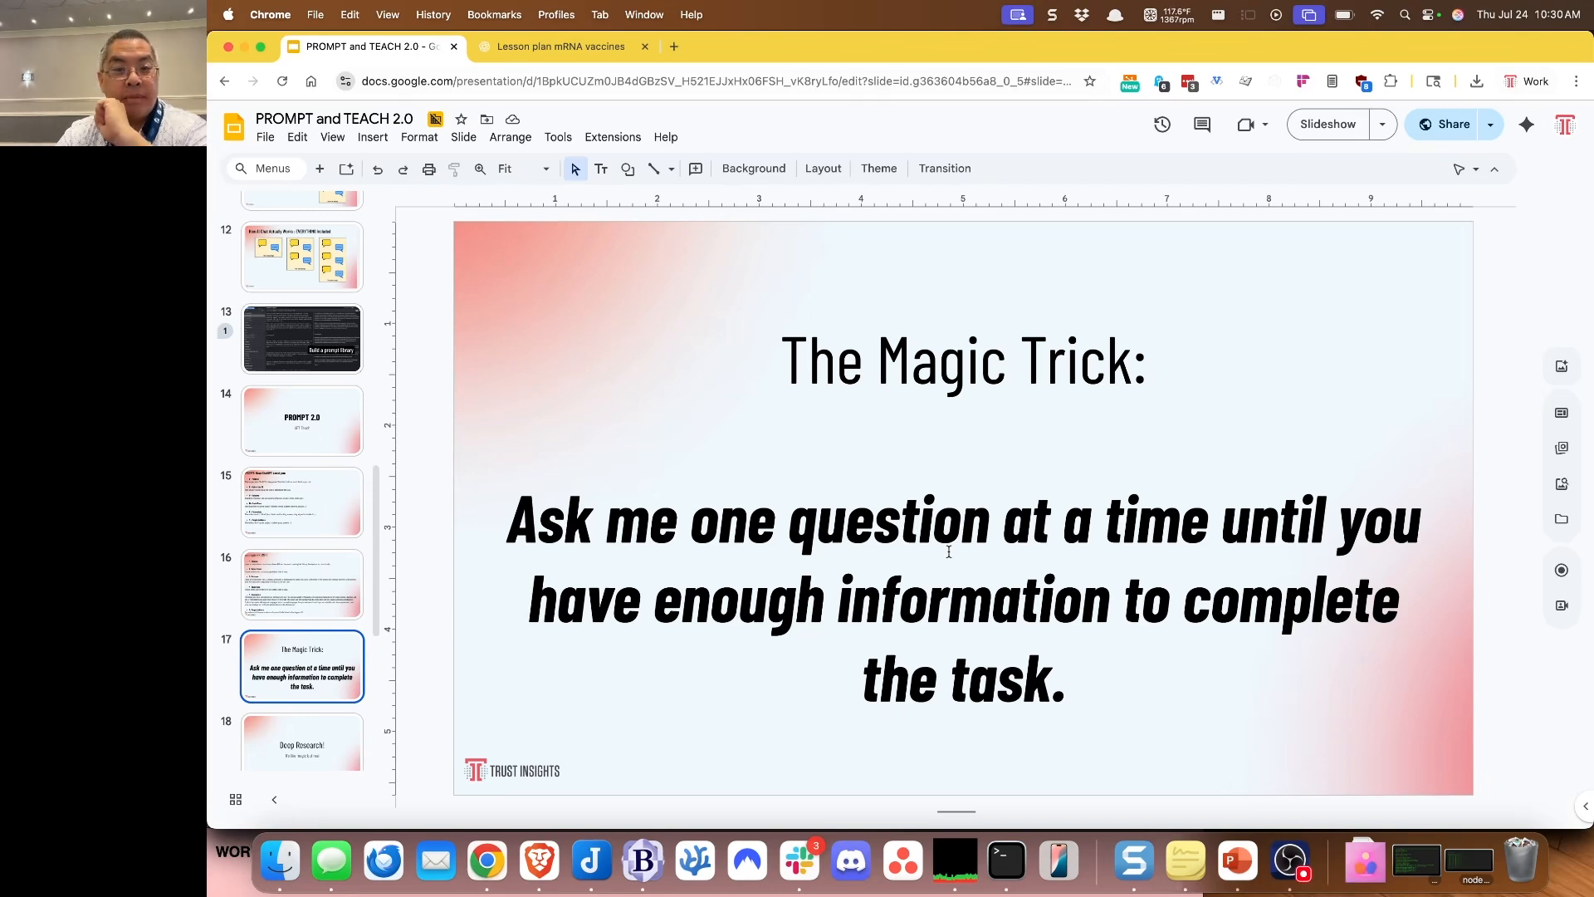
pyautogui.tripleClick(946, 584)
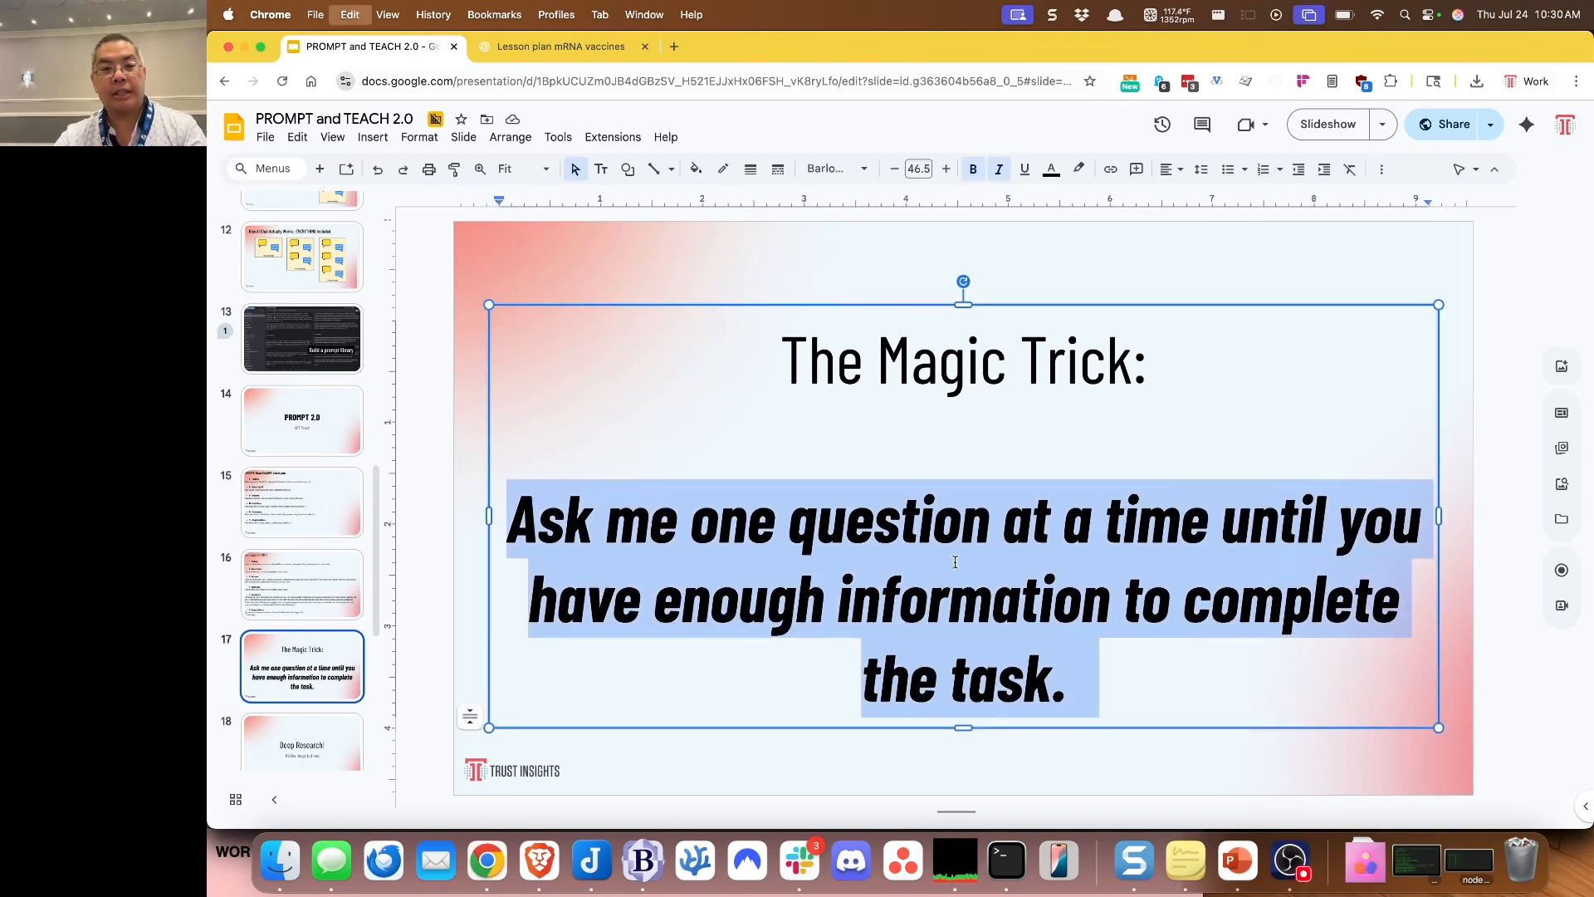
# Step: Switch to ChatGPT, start a new chat, and insert the full lesson plan prompt from the clipboard history
pyautogui.click(564, 46)
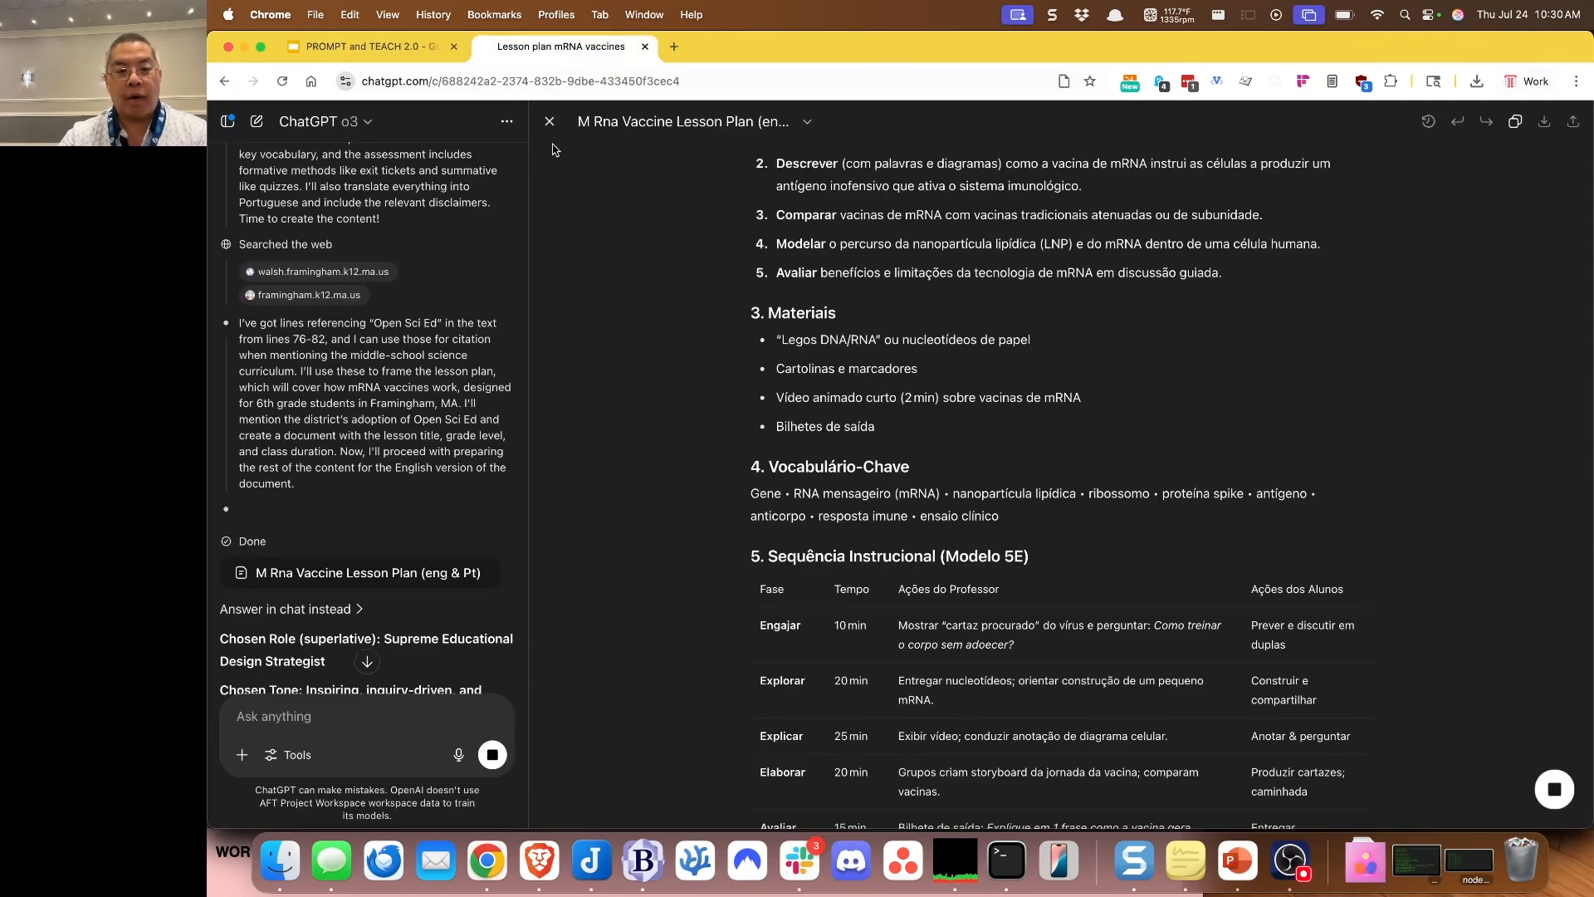
pyautogui.click(255, 124)
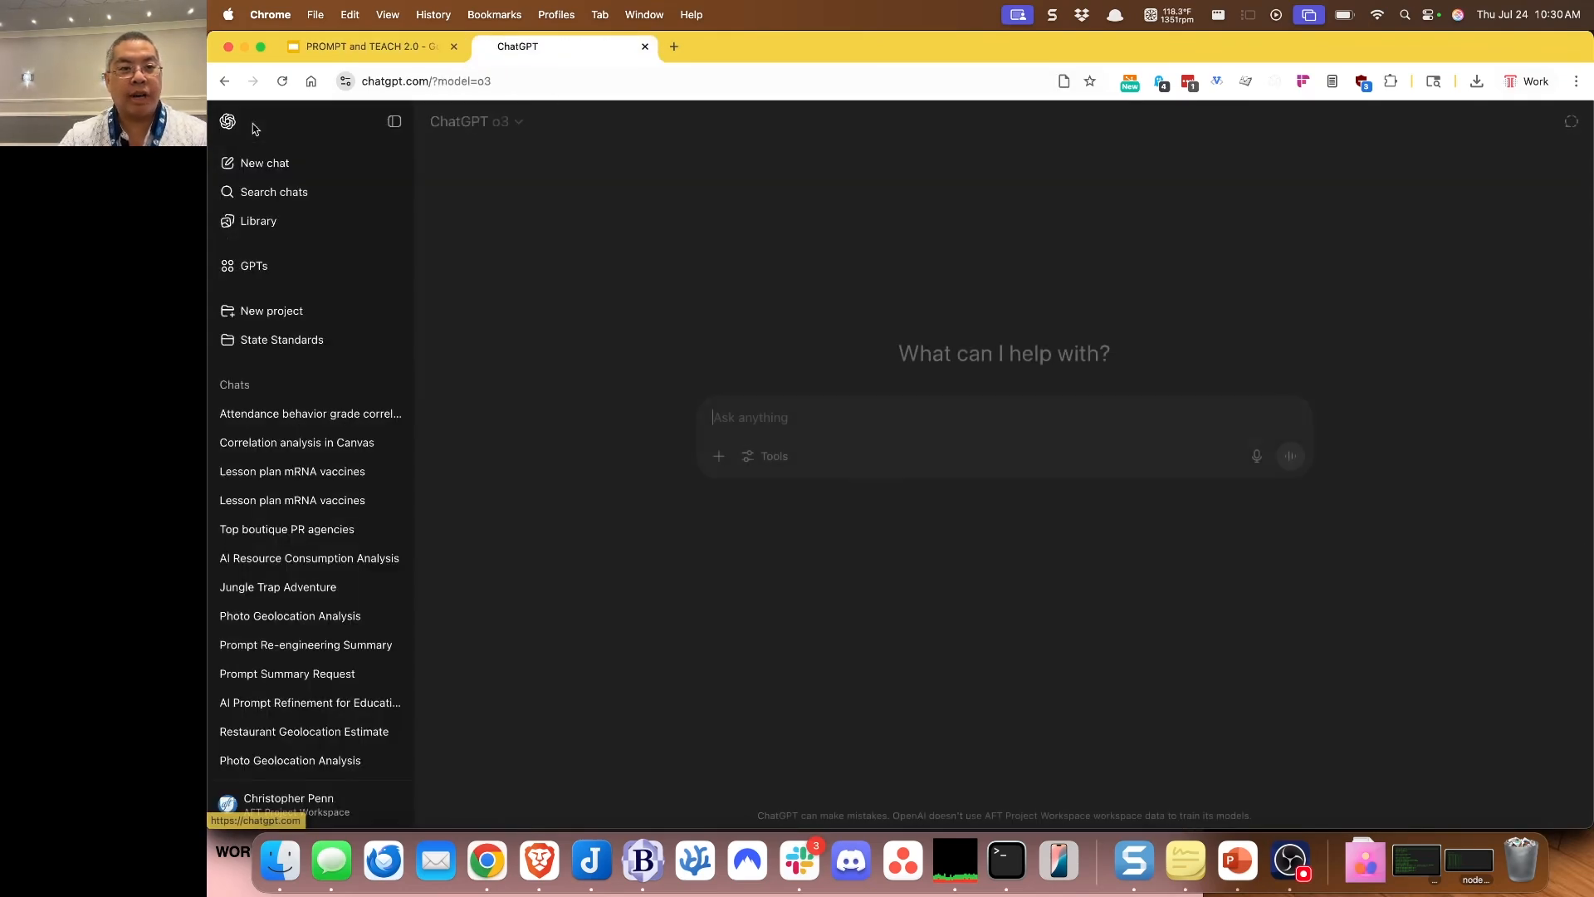
pyautogui.press('super+alt+c')
pyautogui.press('Down')
pyautogui.press('Down')
pyautogui.press('Down')
pyautogui.press('Up')
pyautogui.press('Return')
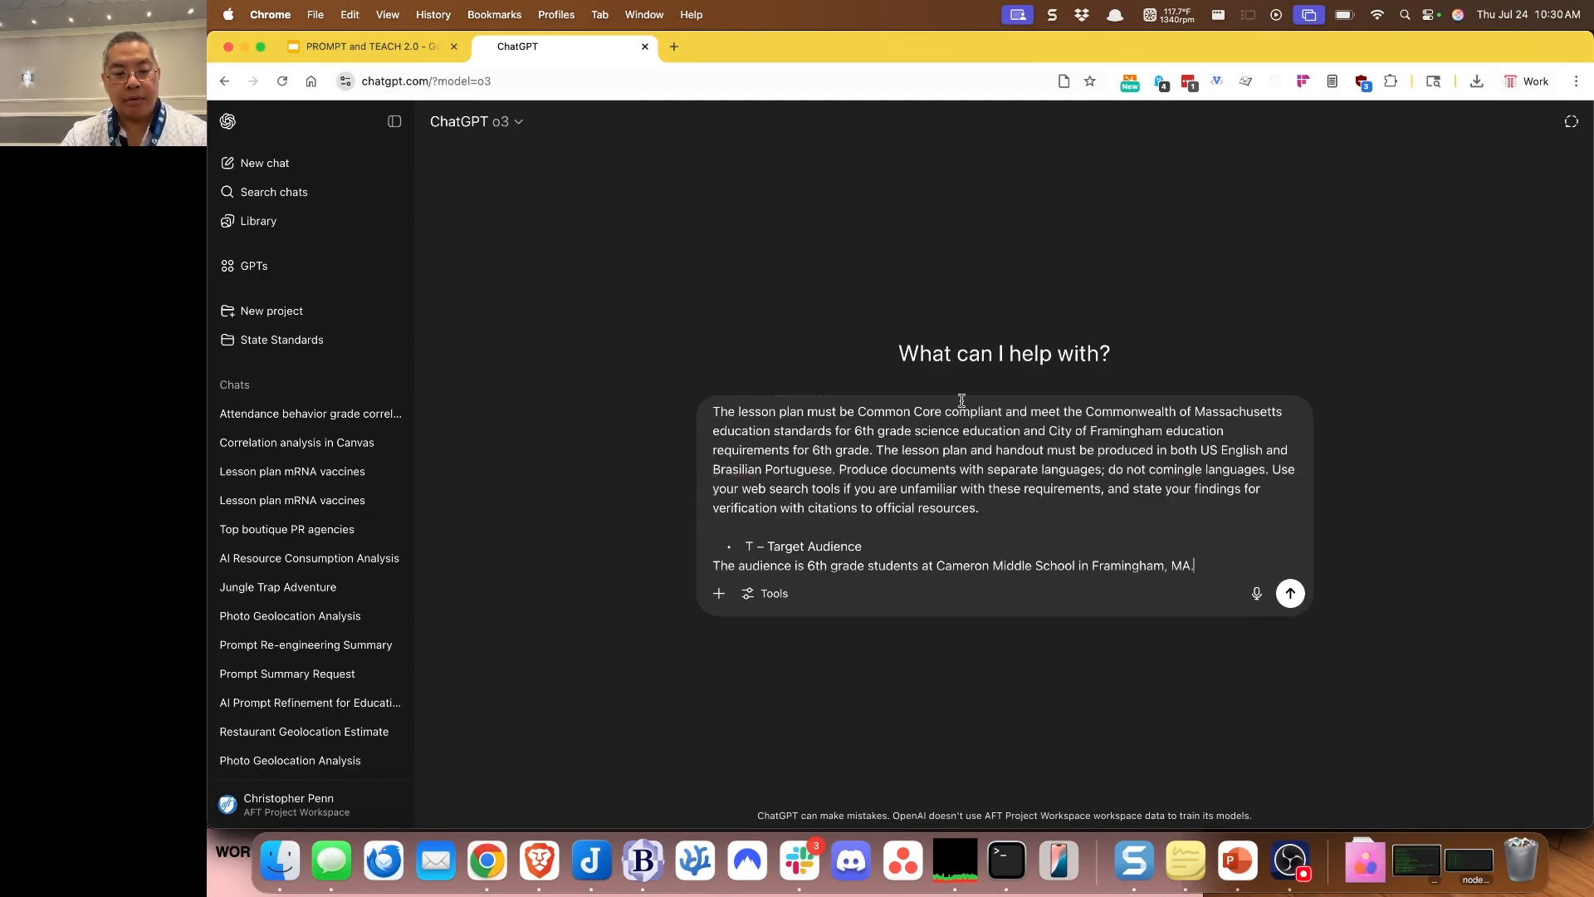
# Step: Append "Ask me one question at a time until you have enough information to complete the task." below the prompt and send it
pyautogui.hotkey('shift', 'Return')
pyautogui.press('super+alt+c')
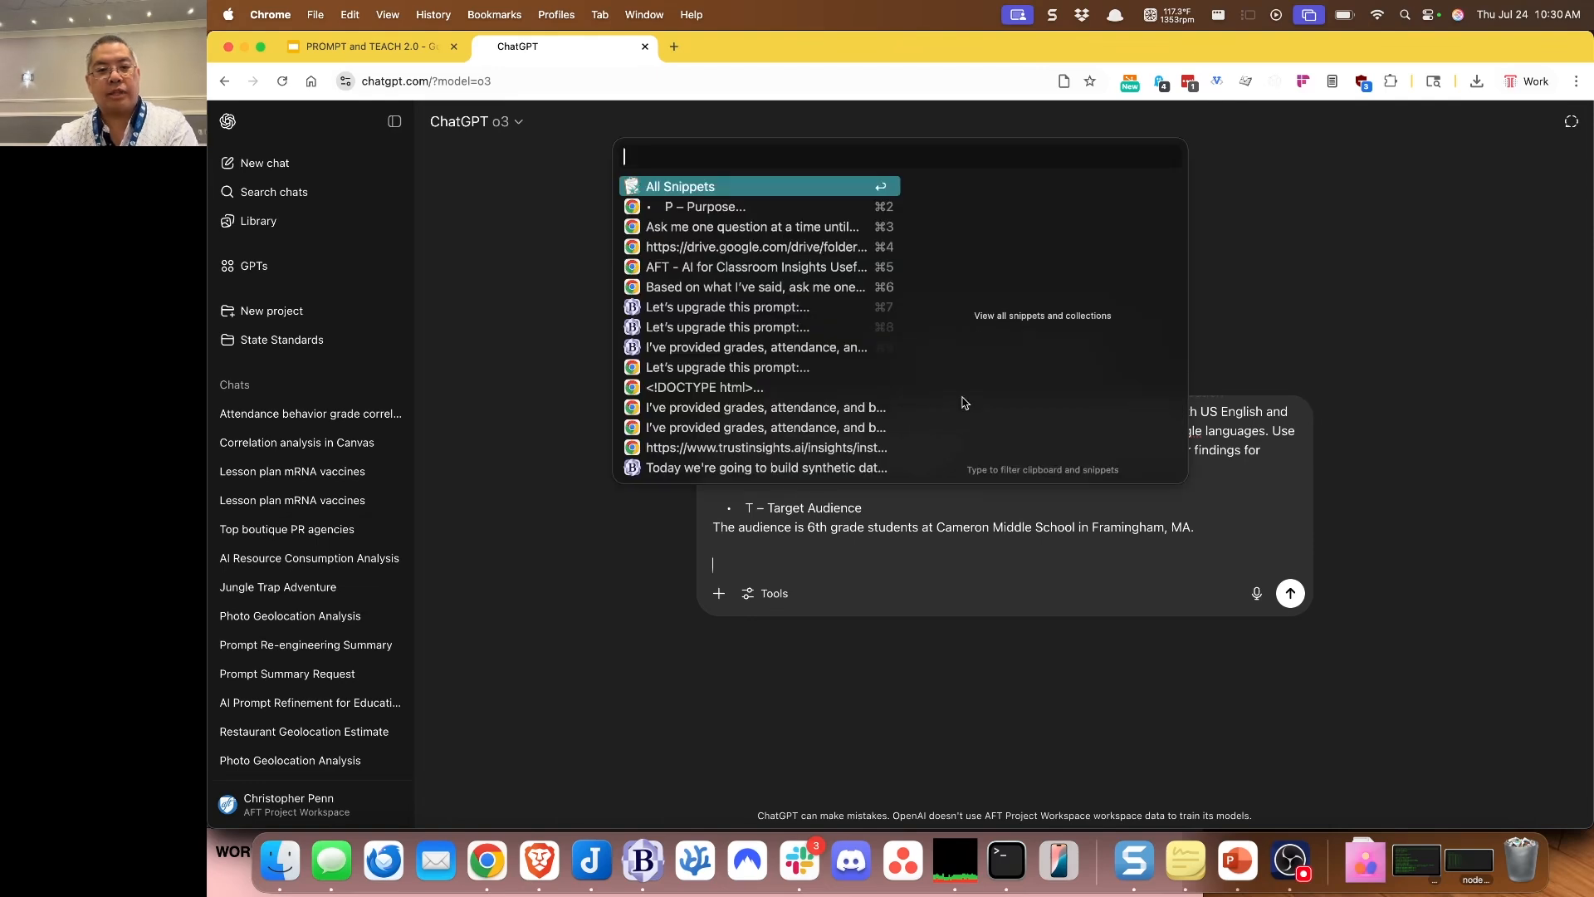
pyautogui.press('Down')
pyautogui.press('Return')
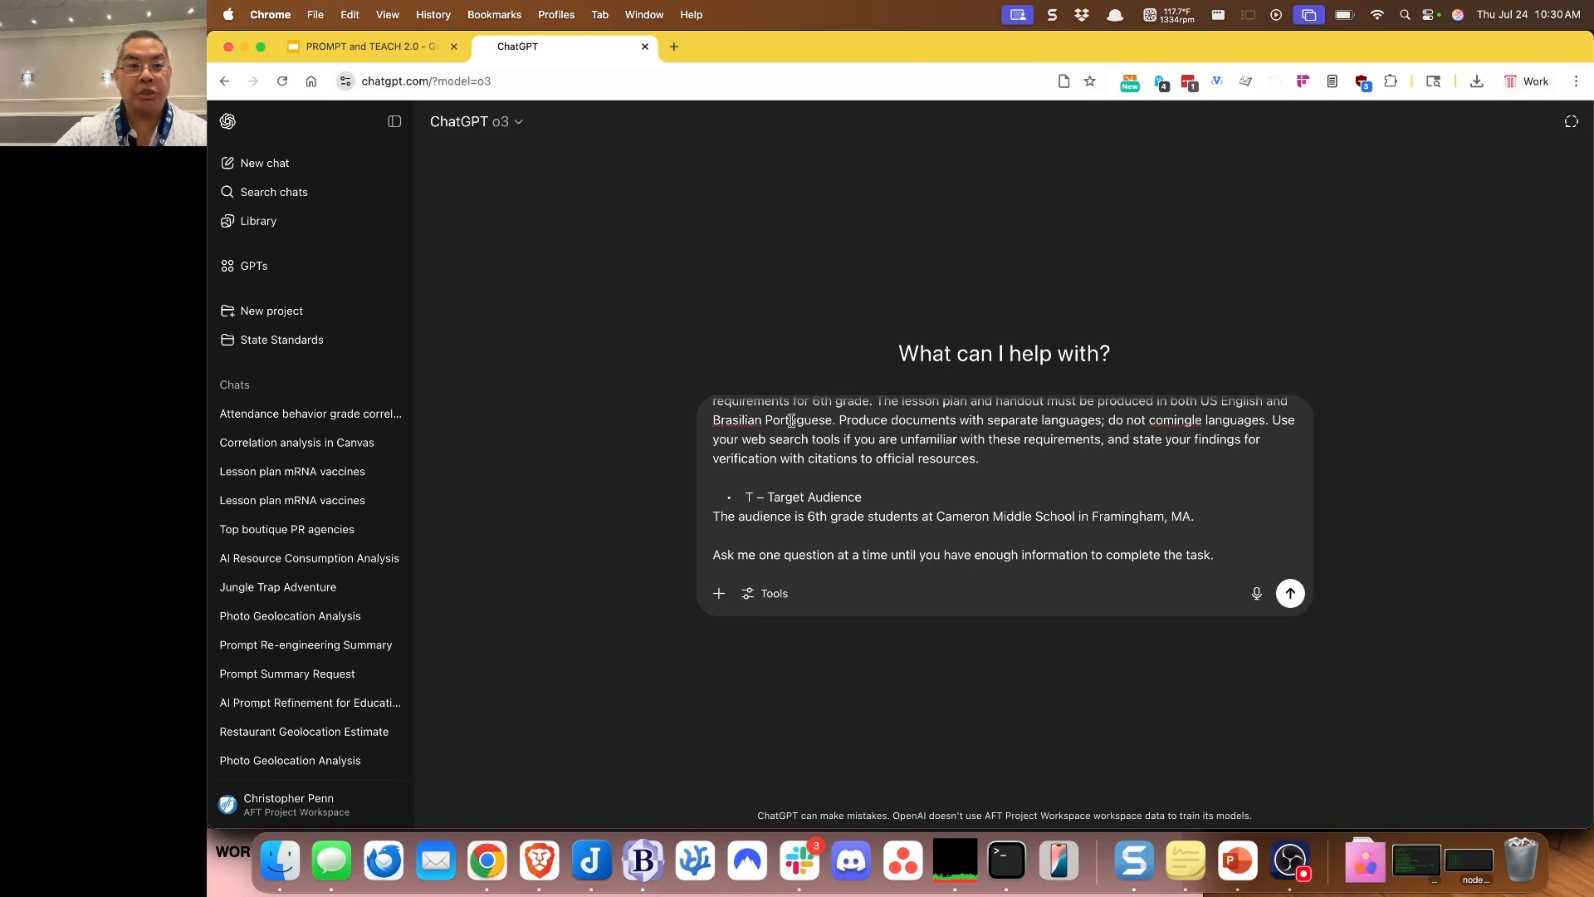
pyautogui.press('Return')
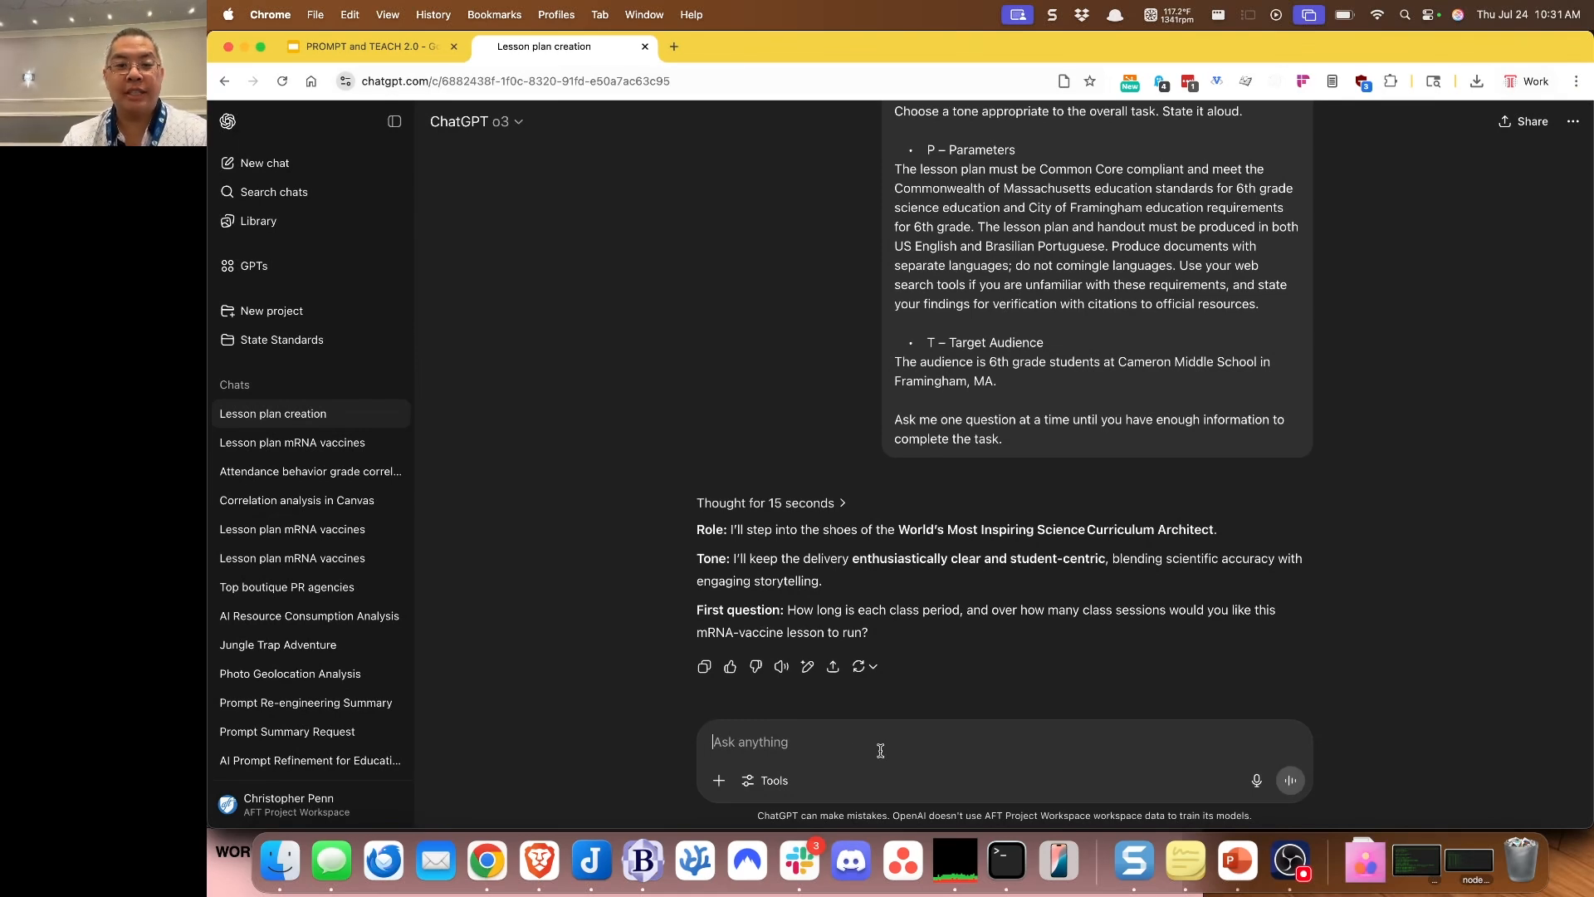
# Step: Answer the class length question with "Each class is 45 minutes; this should be a 3 day lesson, Monday, Wednesday, and Friday."
pyautogui.write('Each c')
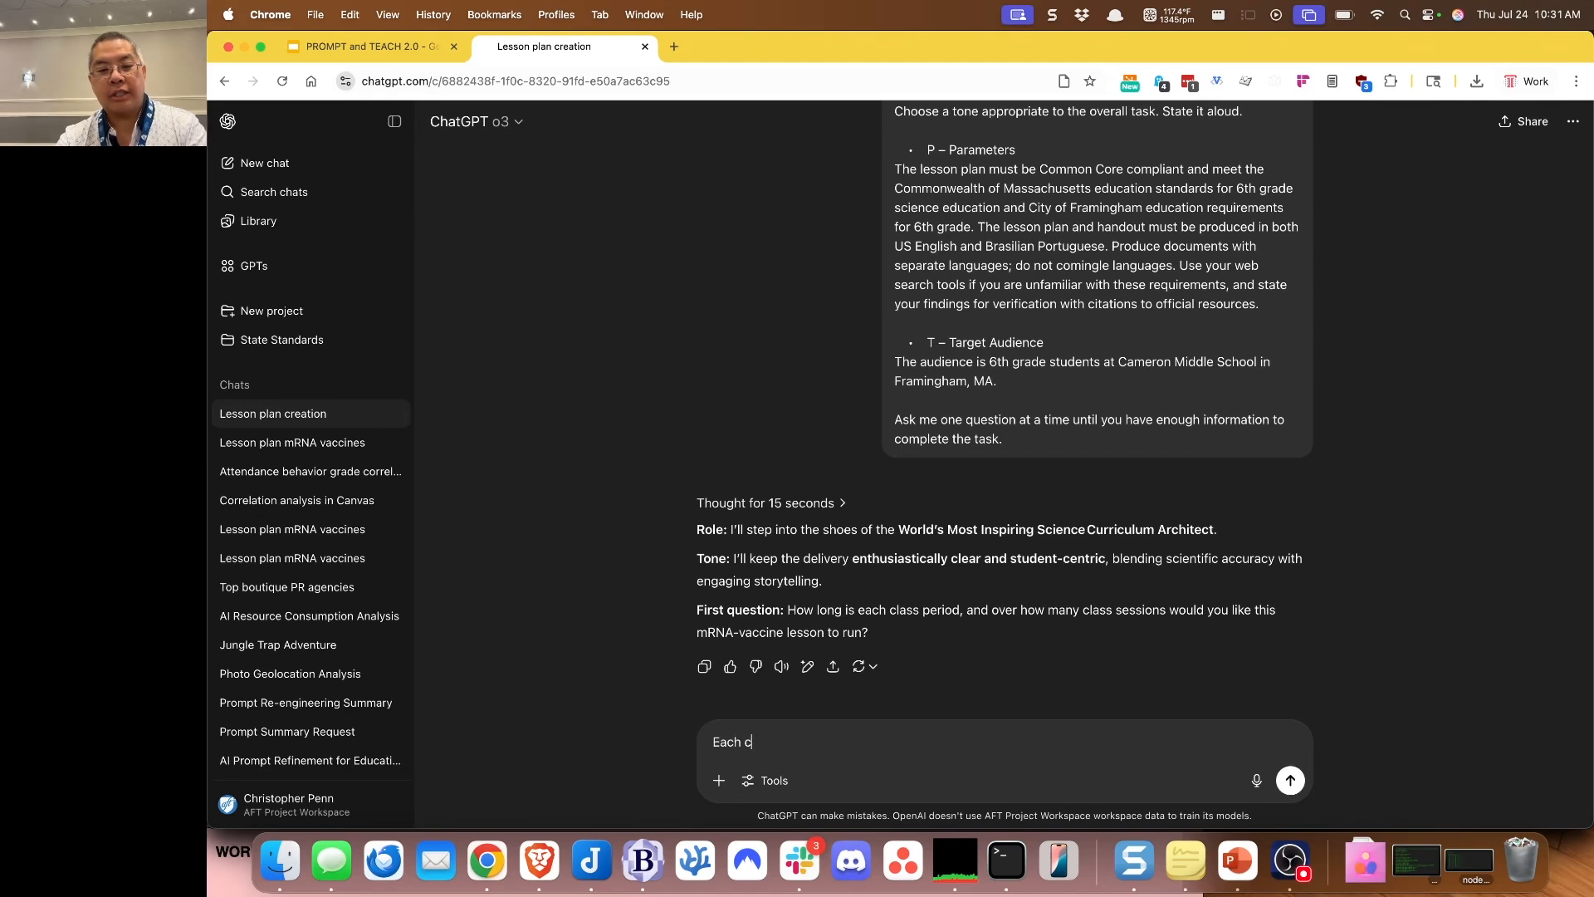
pyautogui.write('lass is 45 minutes')
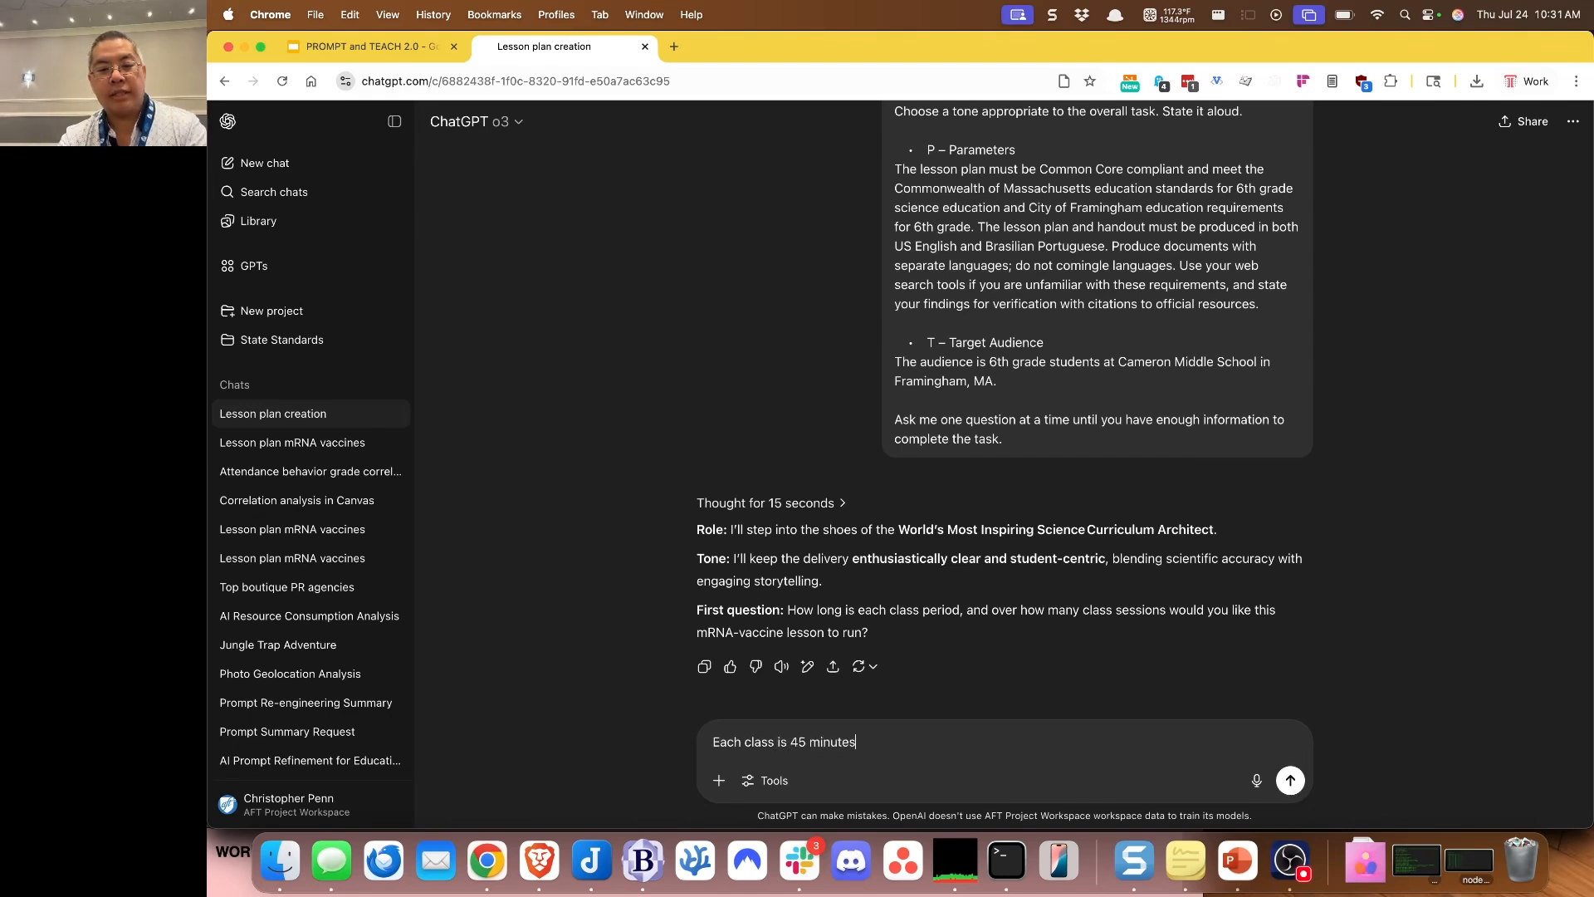
pyautogui.write('; this shoud')
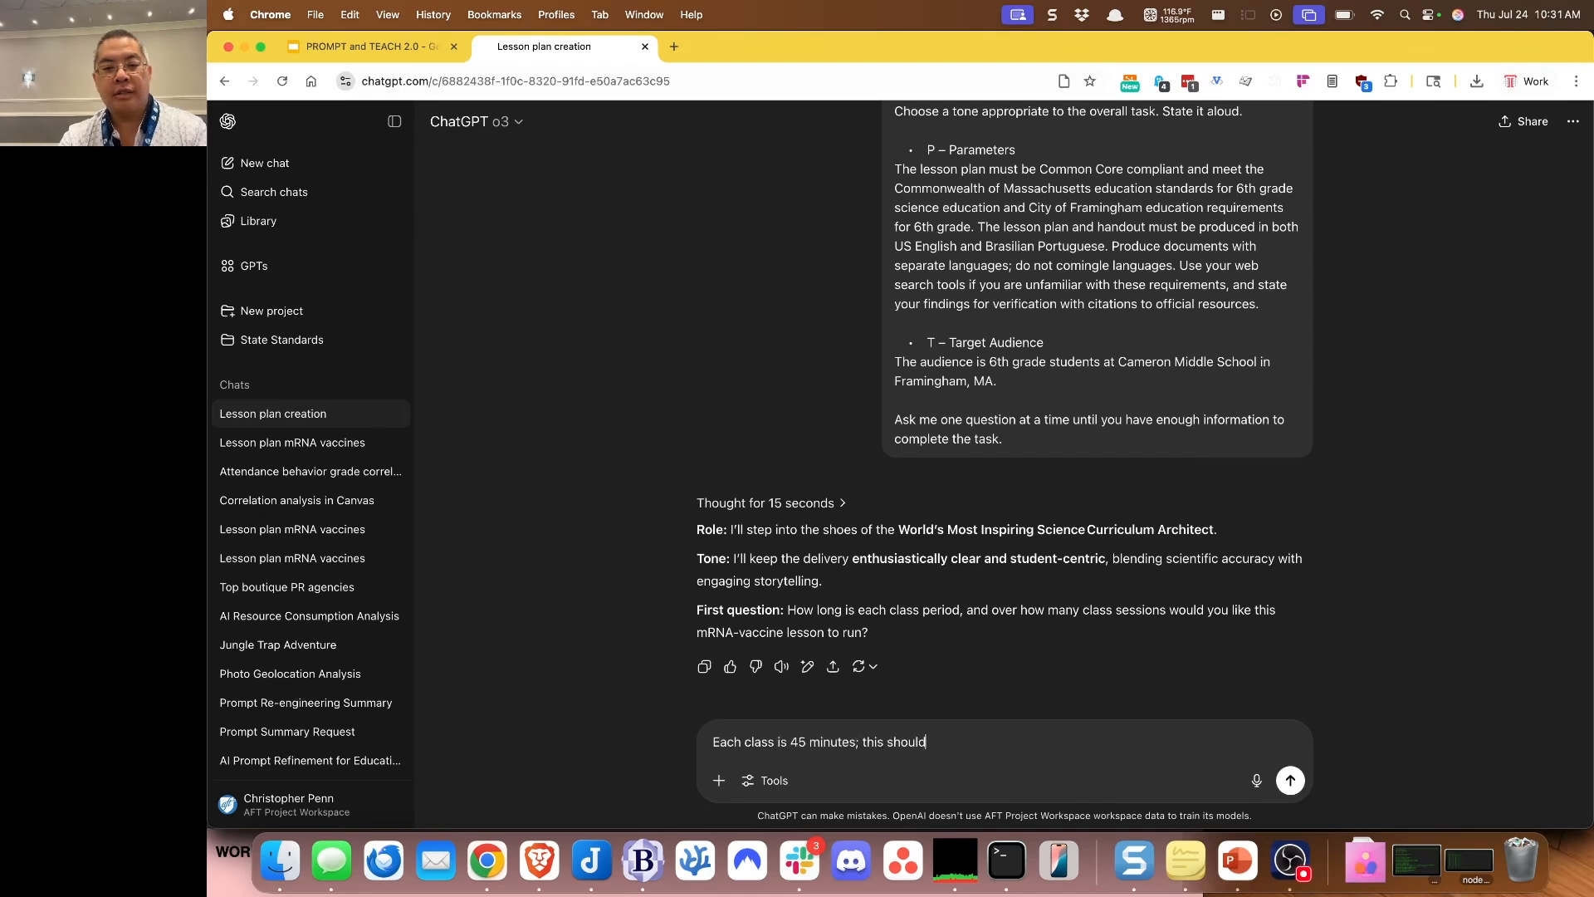
pyautogui.write('ld be a 3 day less')
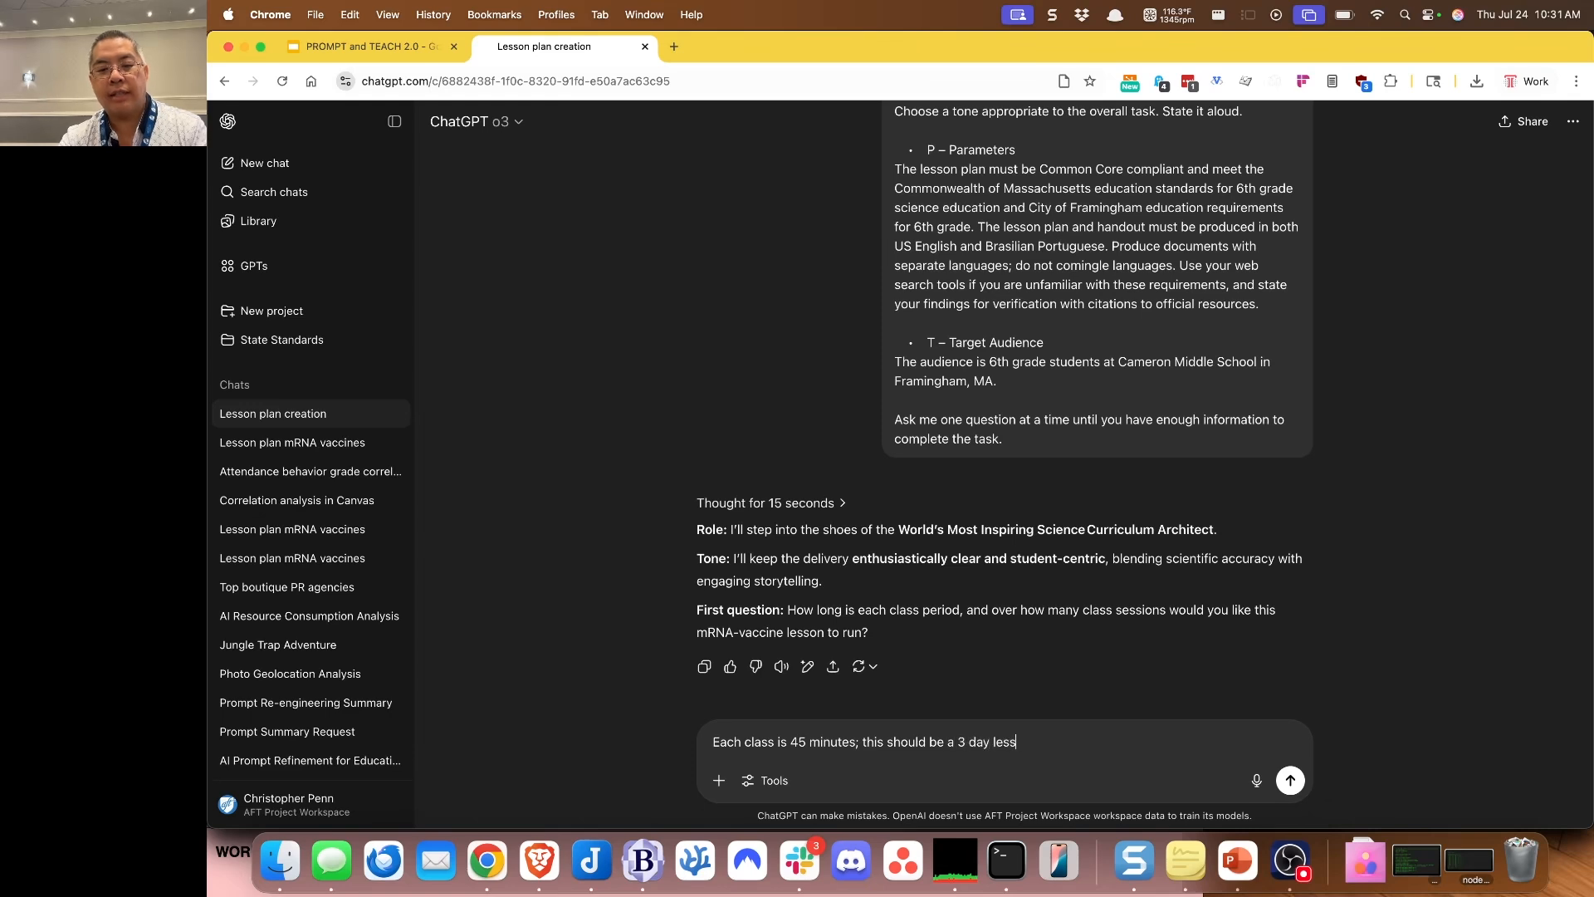
pyautogui.write('on, Monday, Wedne')
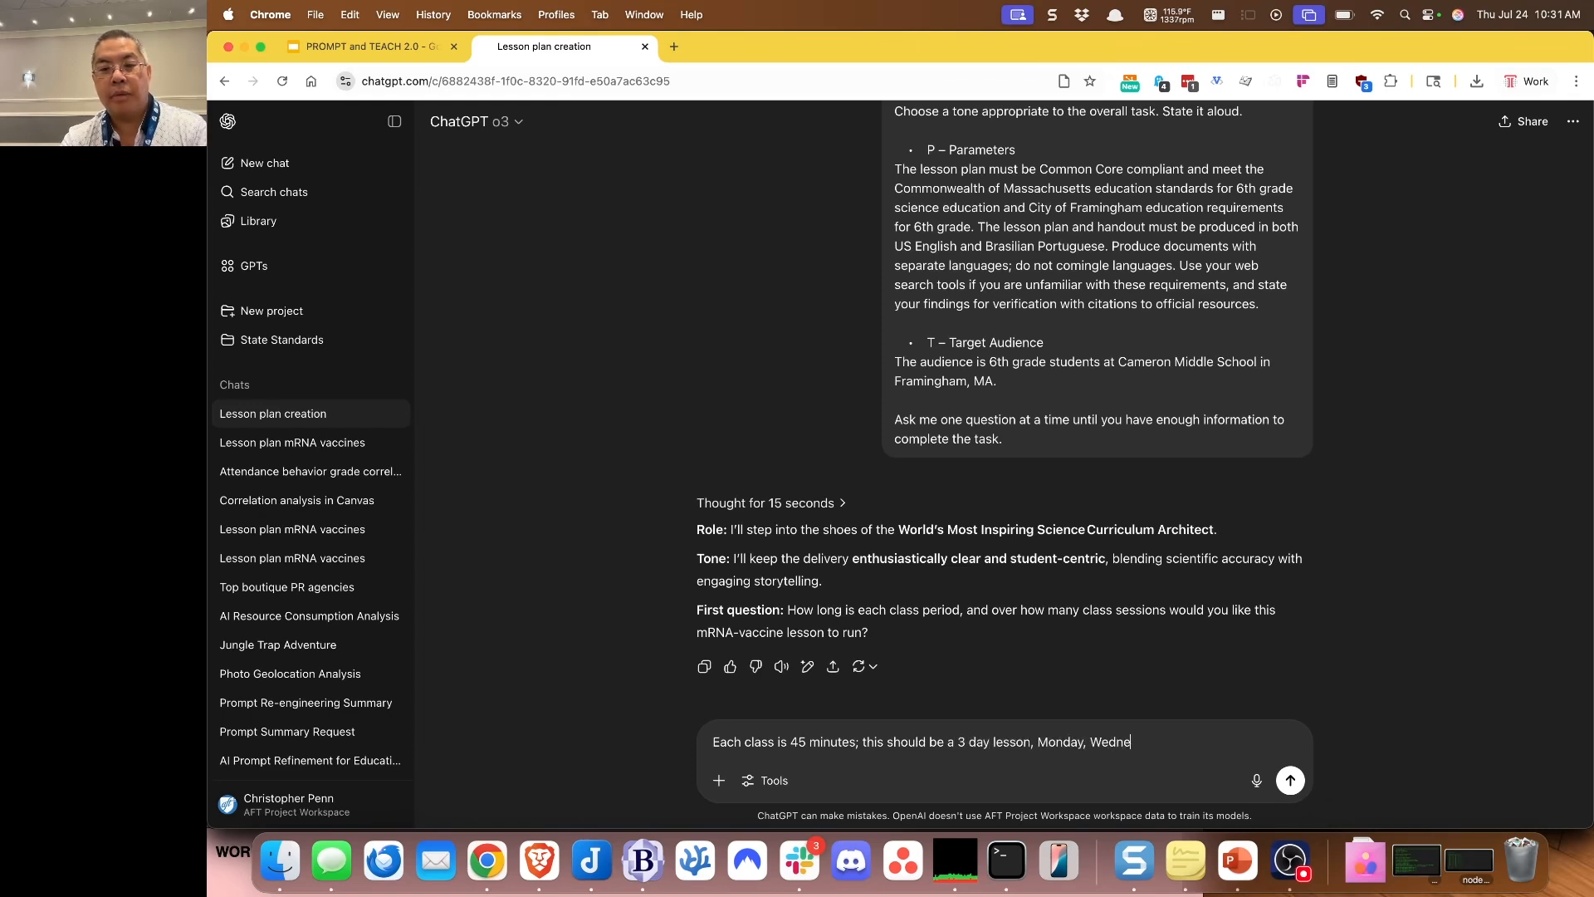
pyautogui.write('sday, and Friday.')
pyautogui.press('Return')
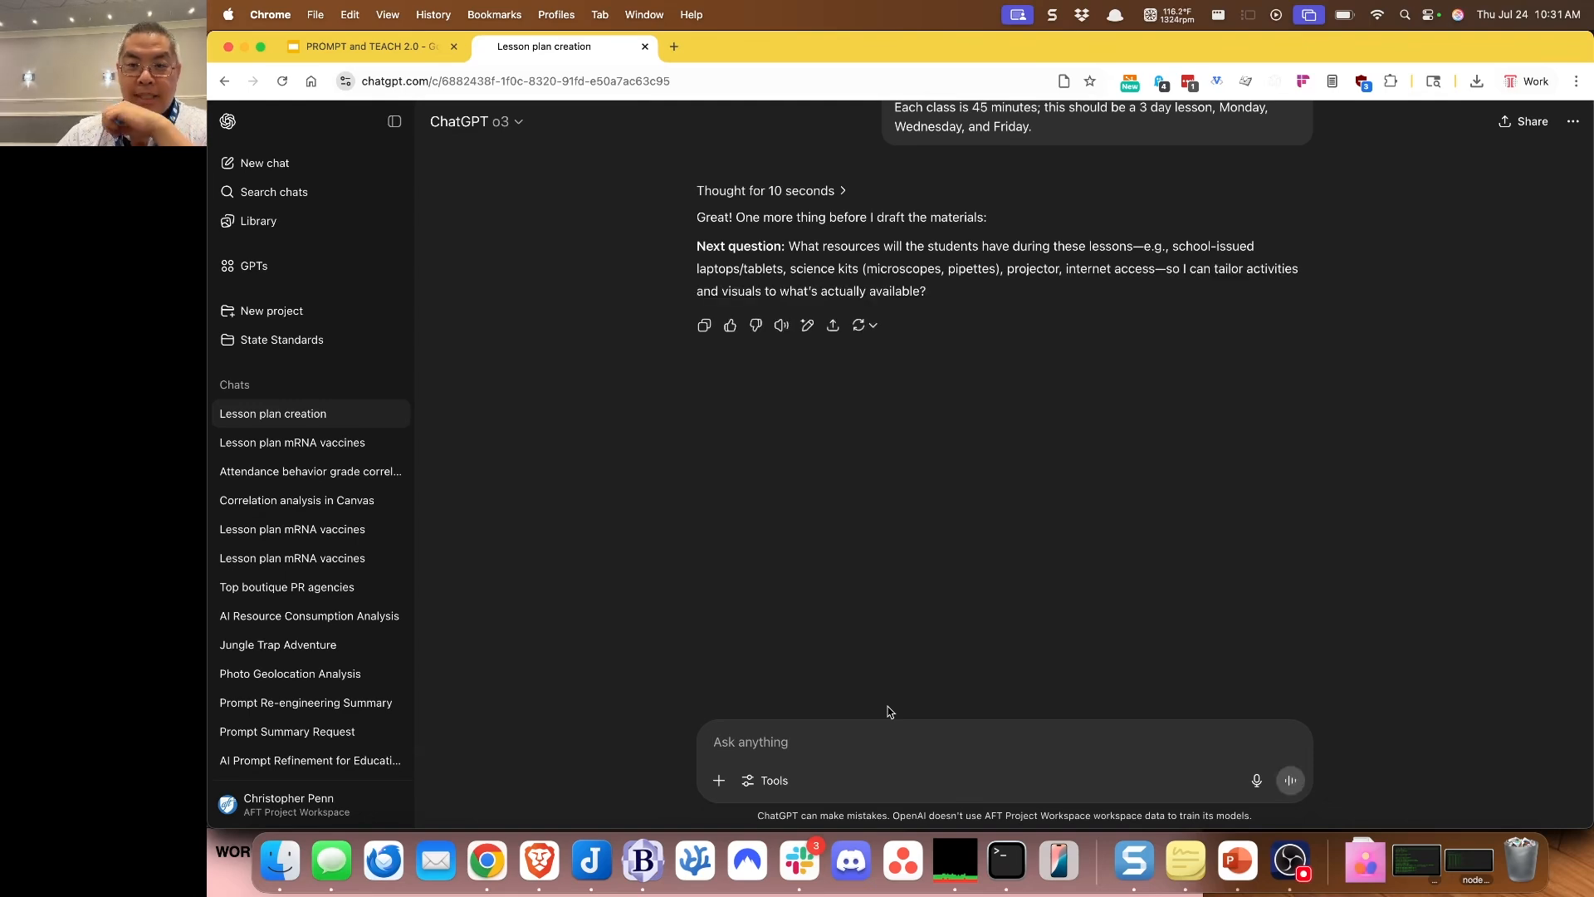
# Step: Send a reply assuming basic arts and crafts materials like construction paper, scissors, glue, markers, a classroom computer at the lectern, and no student devices during class
pyautogui.write('F')
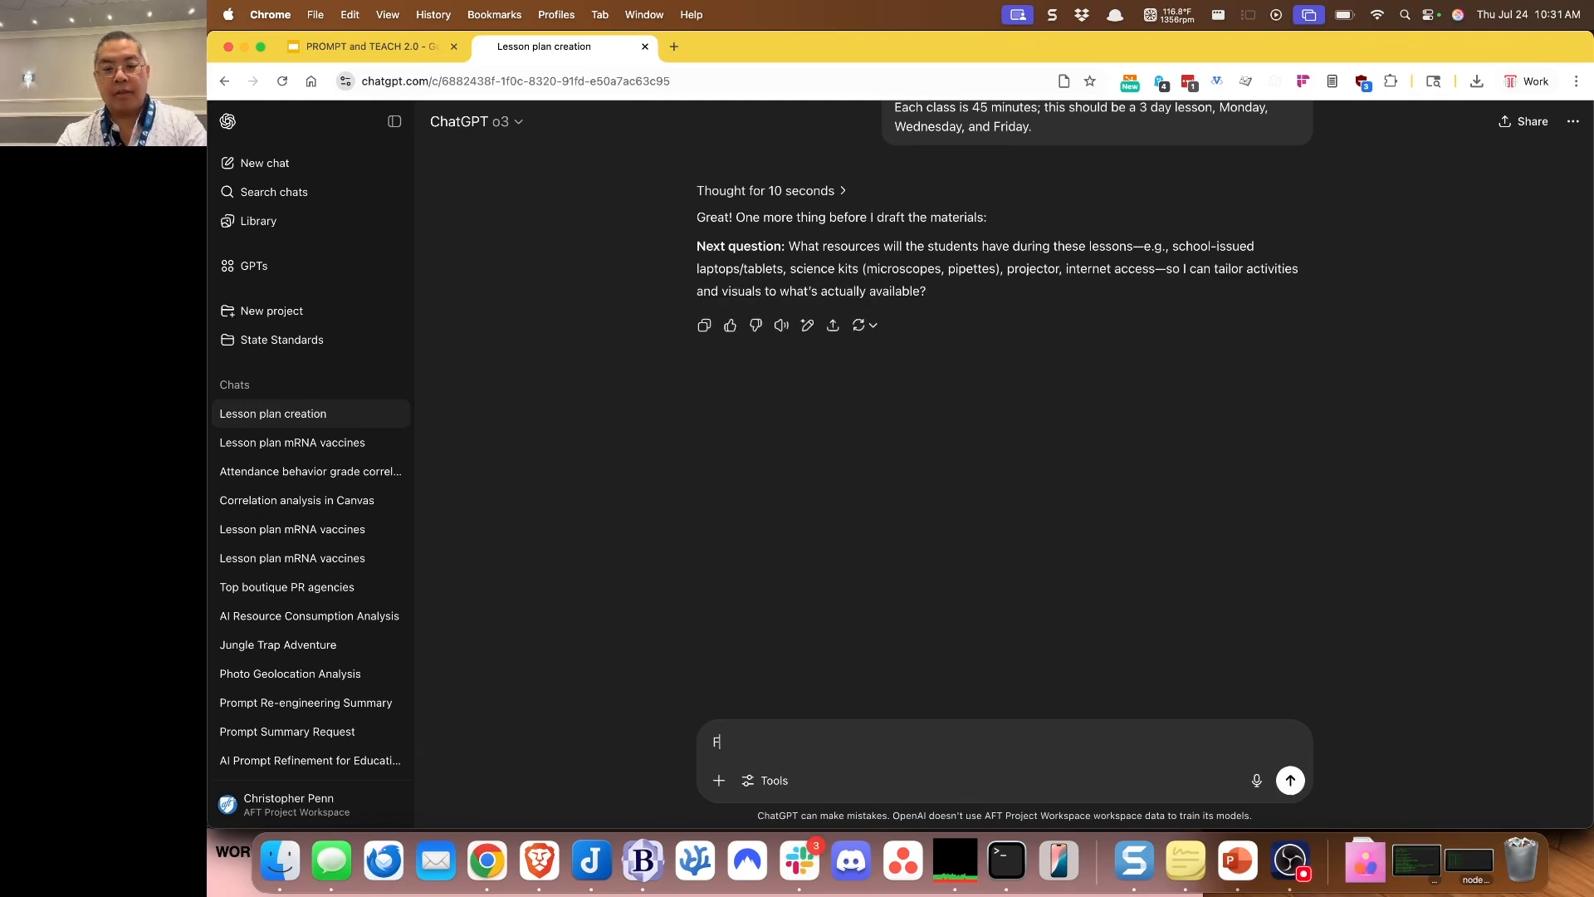
pyautogui.write('or this lesson, assume just the basics -')
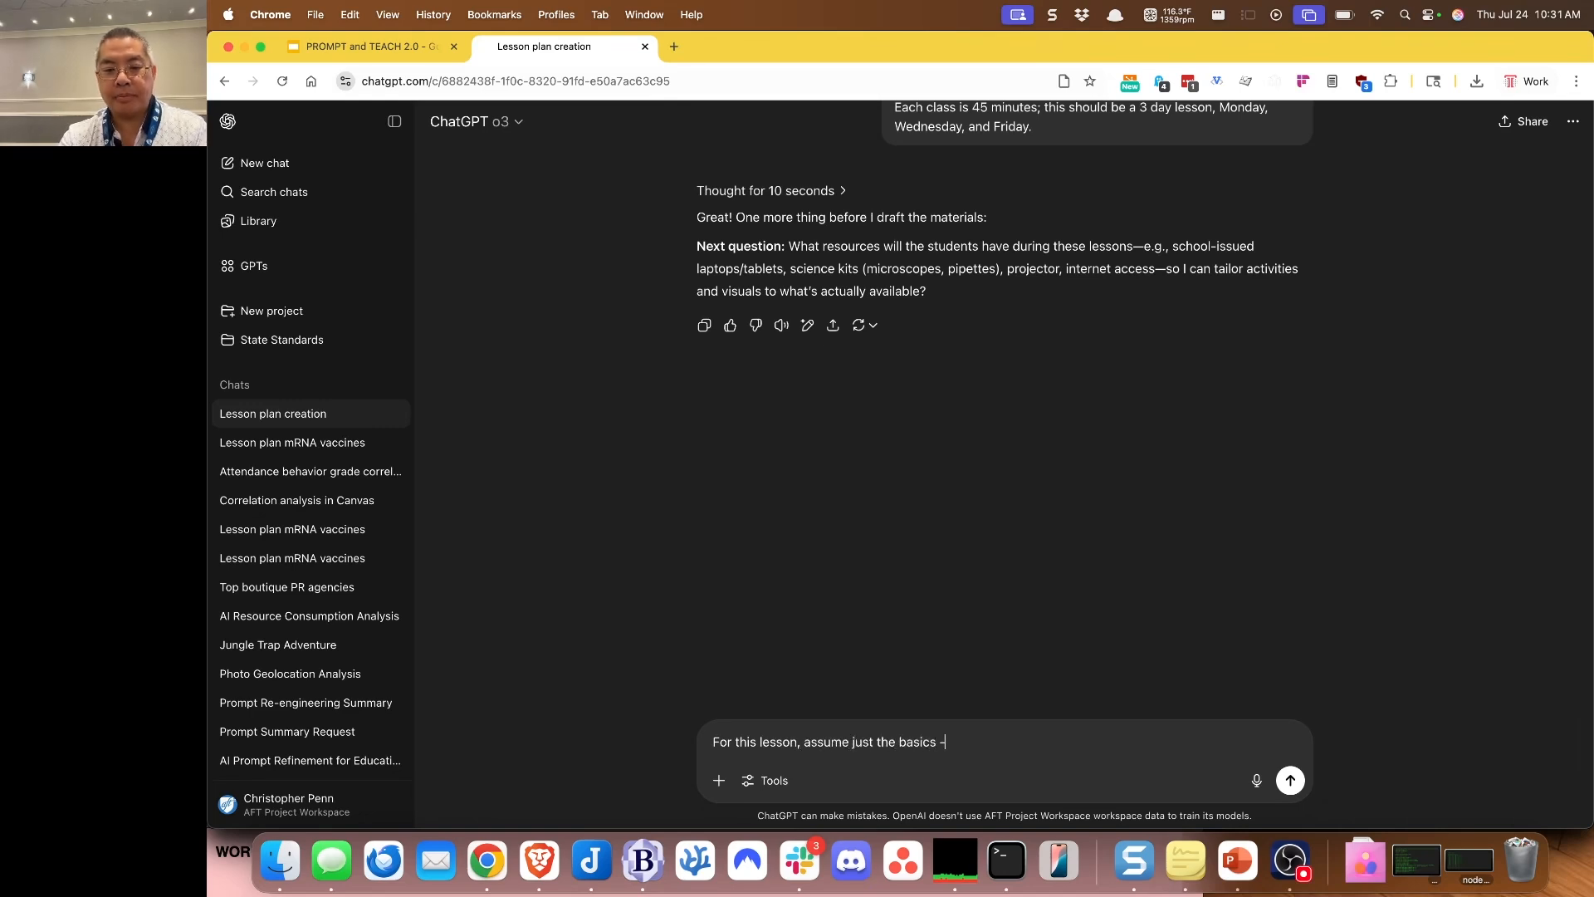
pyautogui.write(' standard arts and crafts materia')
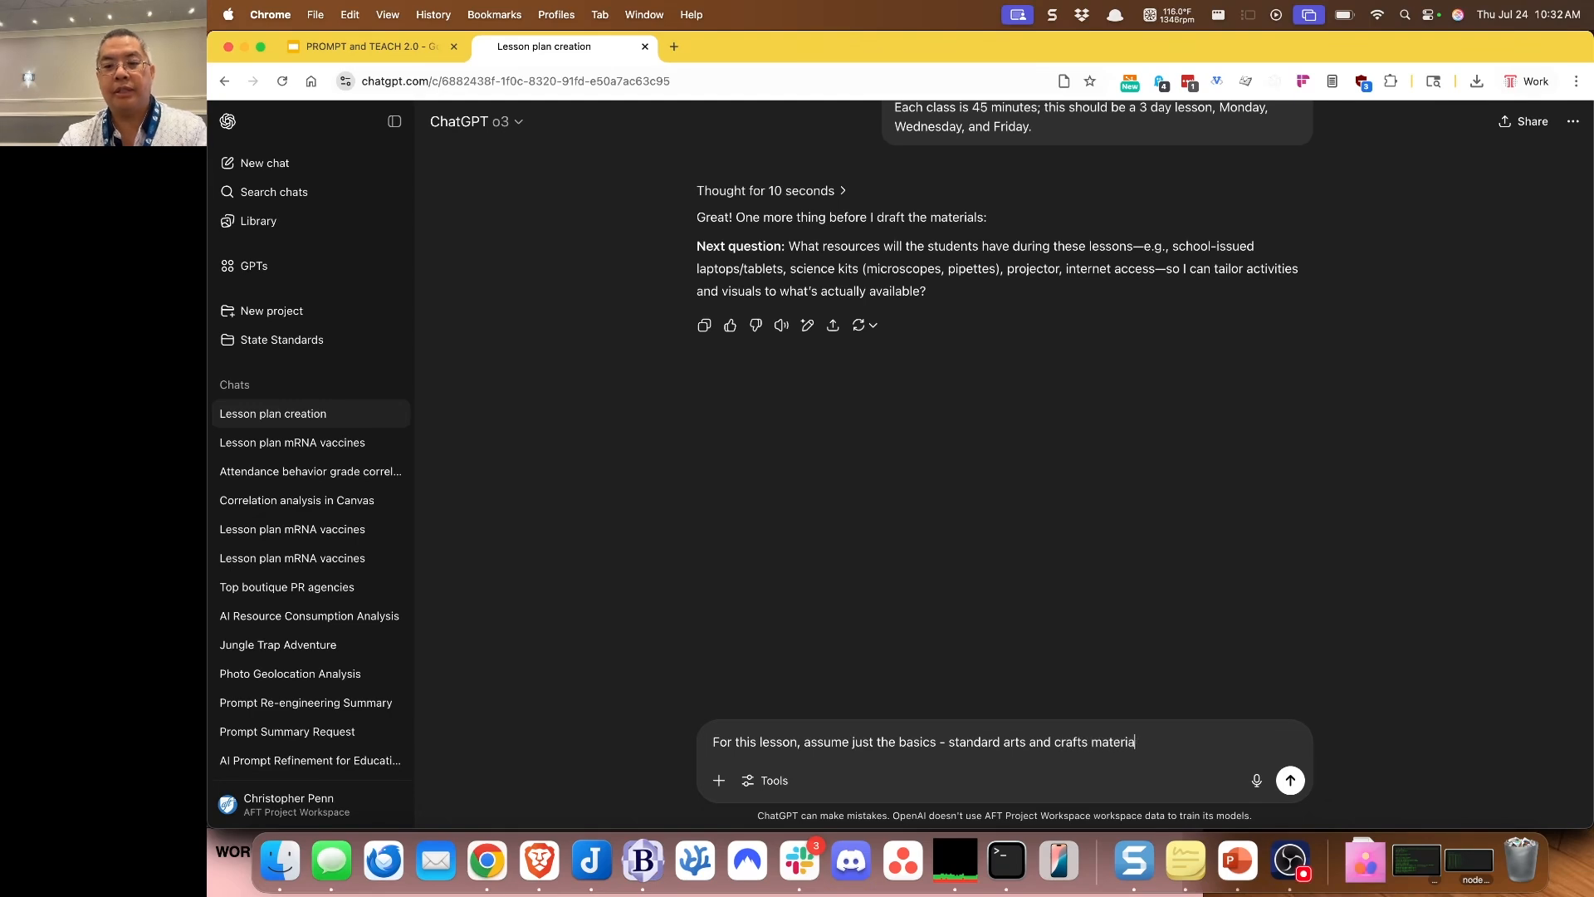
pyautogui.write('ls like constructionpaper, scissors, glue, markers')
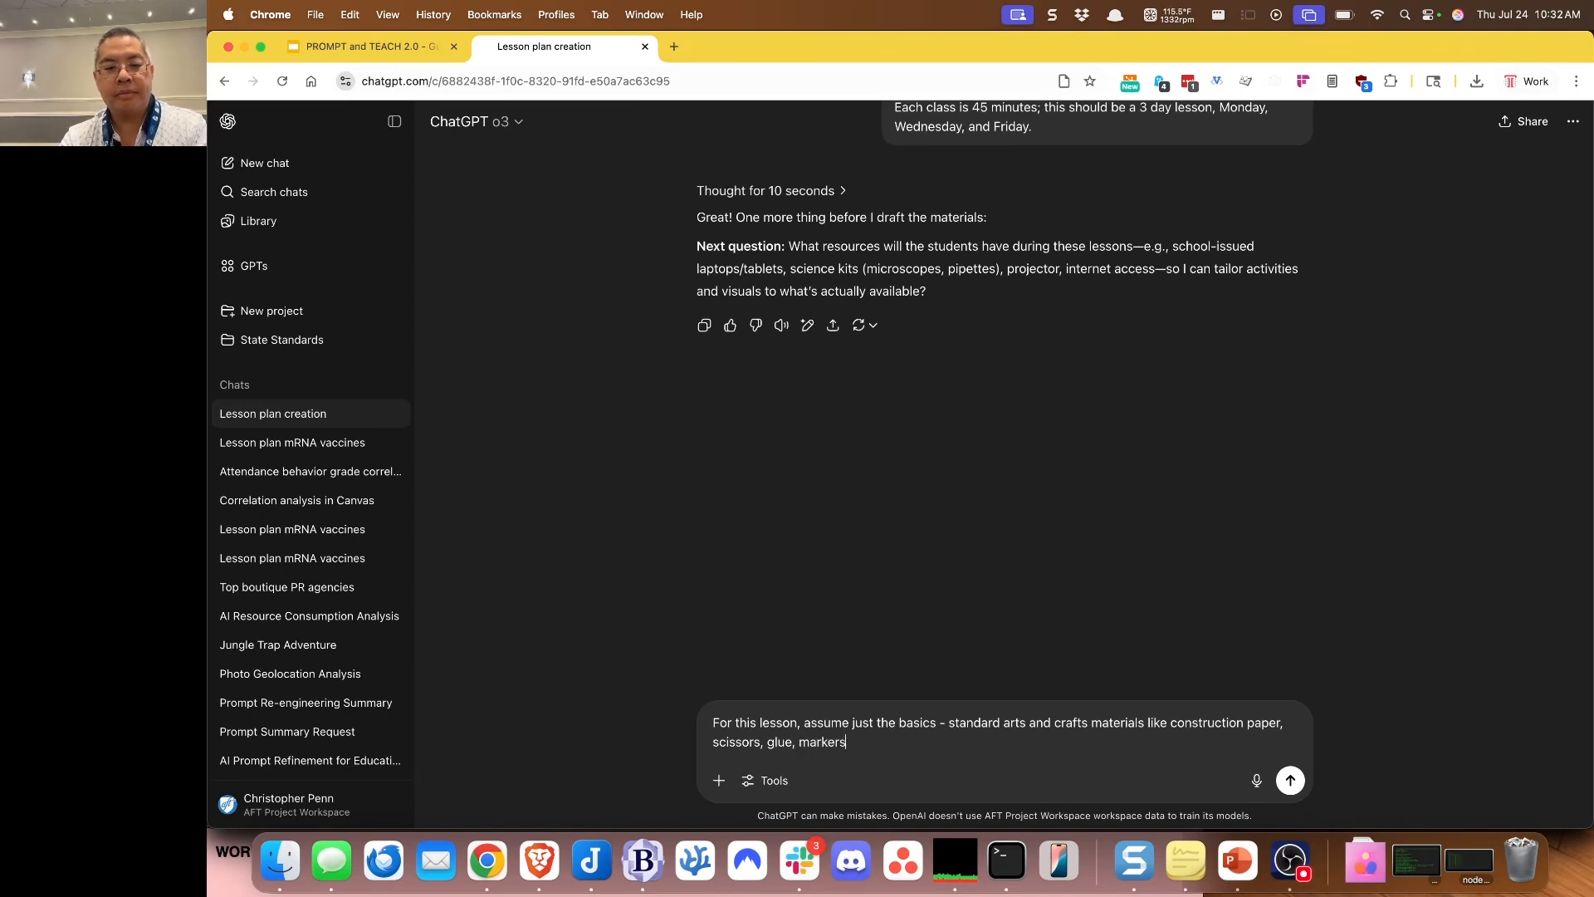
pyautogui.write(', as well as s')
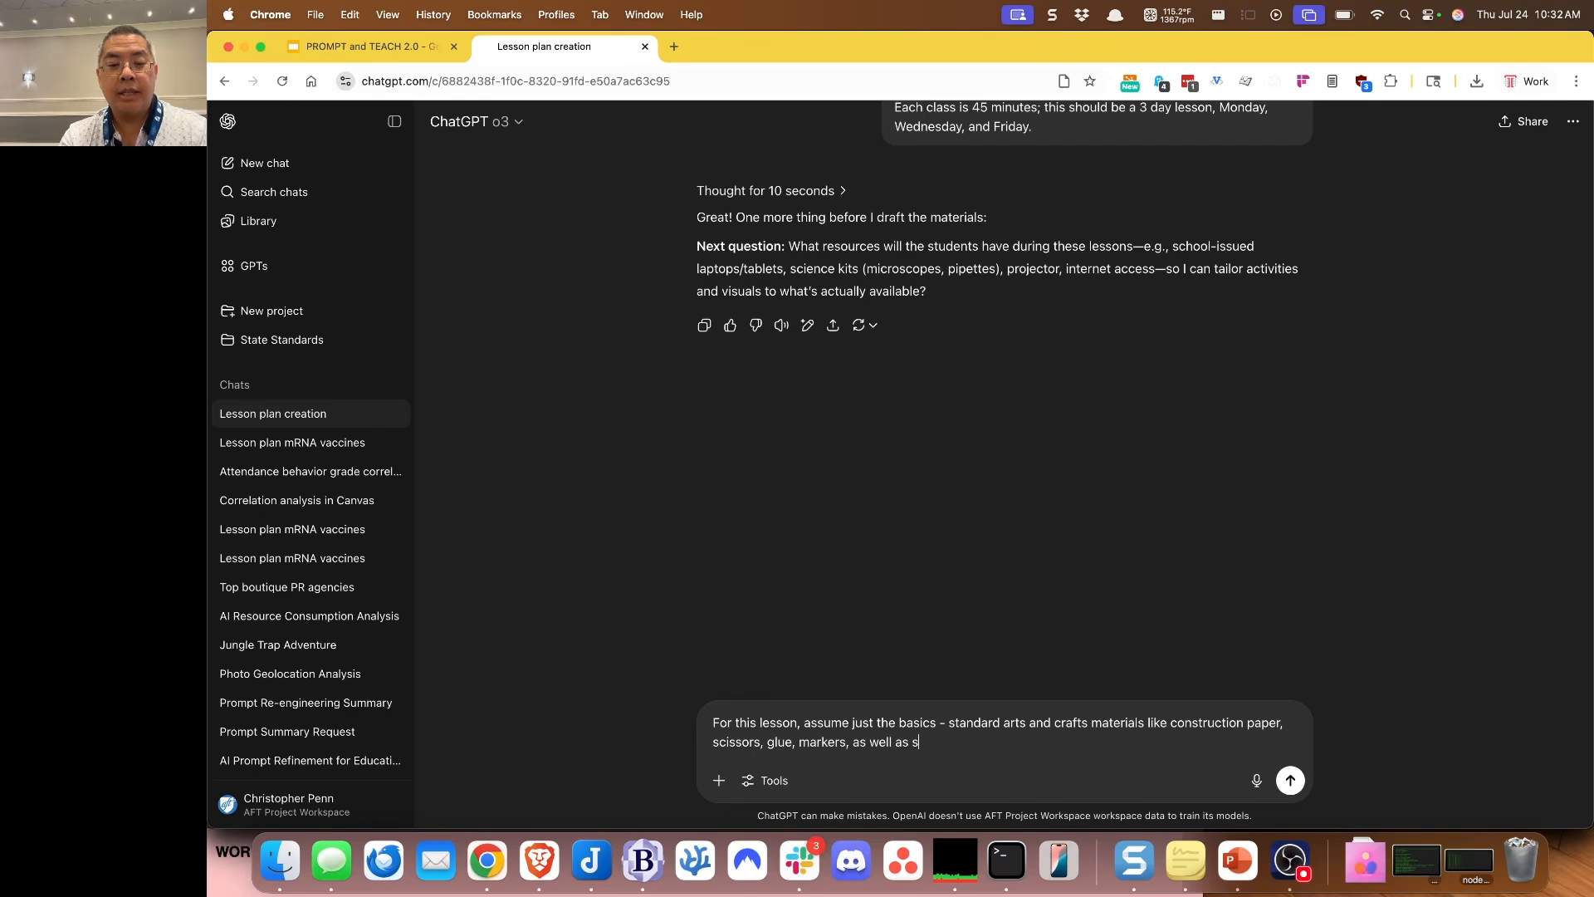
pyautogui.write('tudentssroom computer at the')
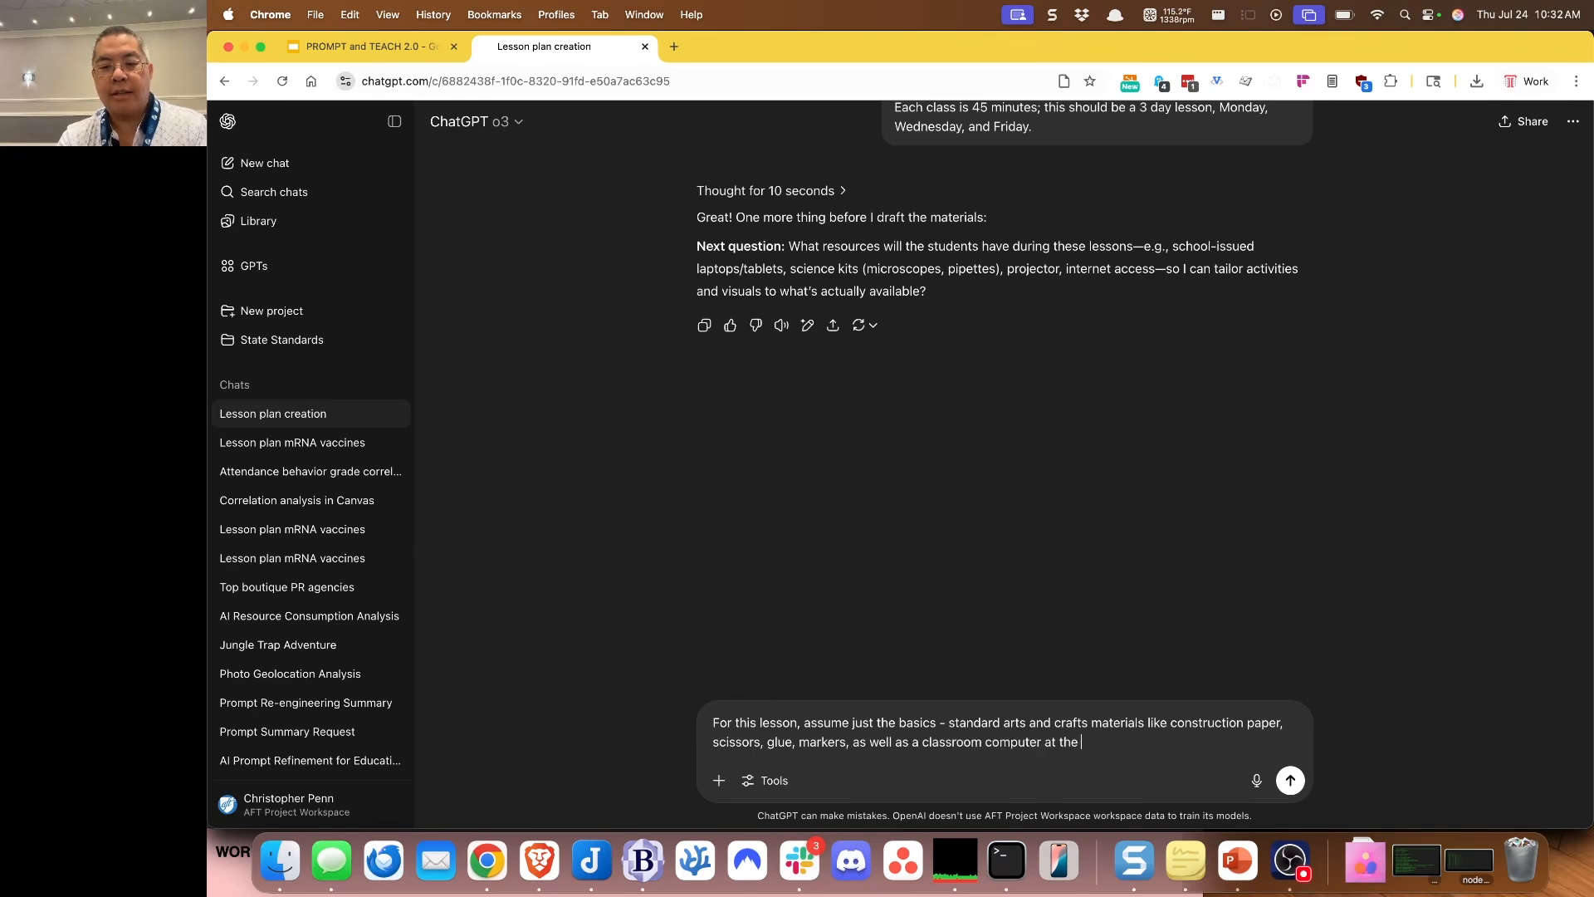
pyautogui.write(' lectern.S tudents are')
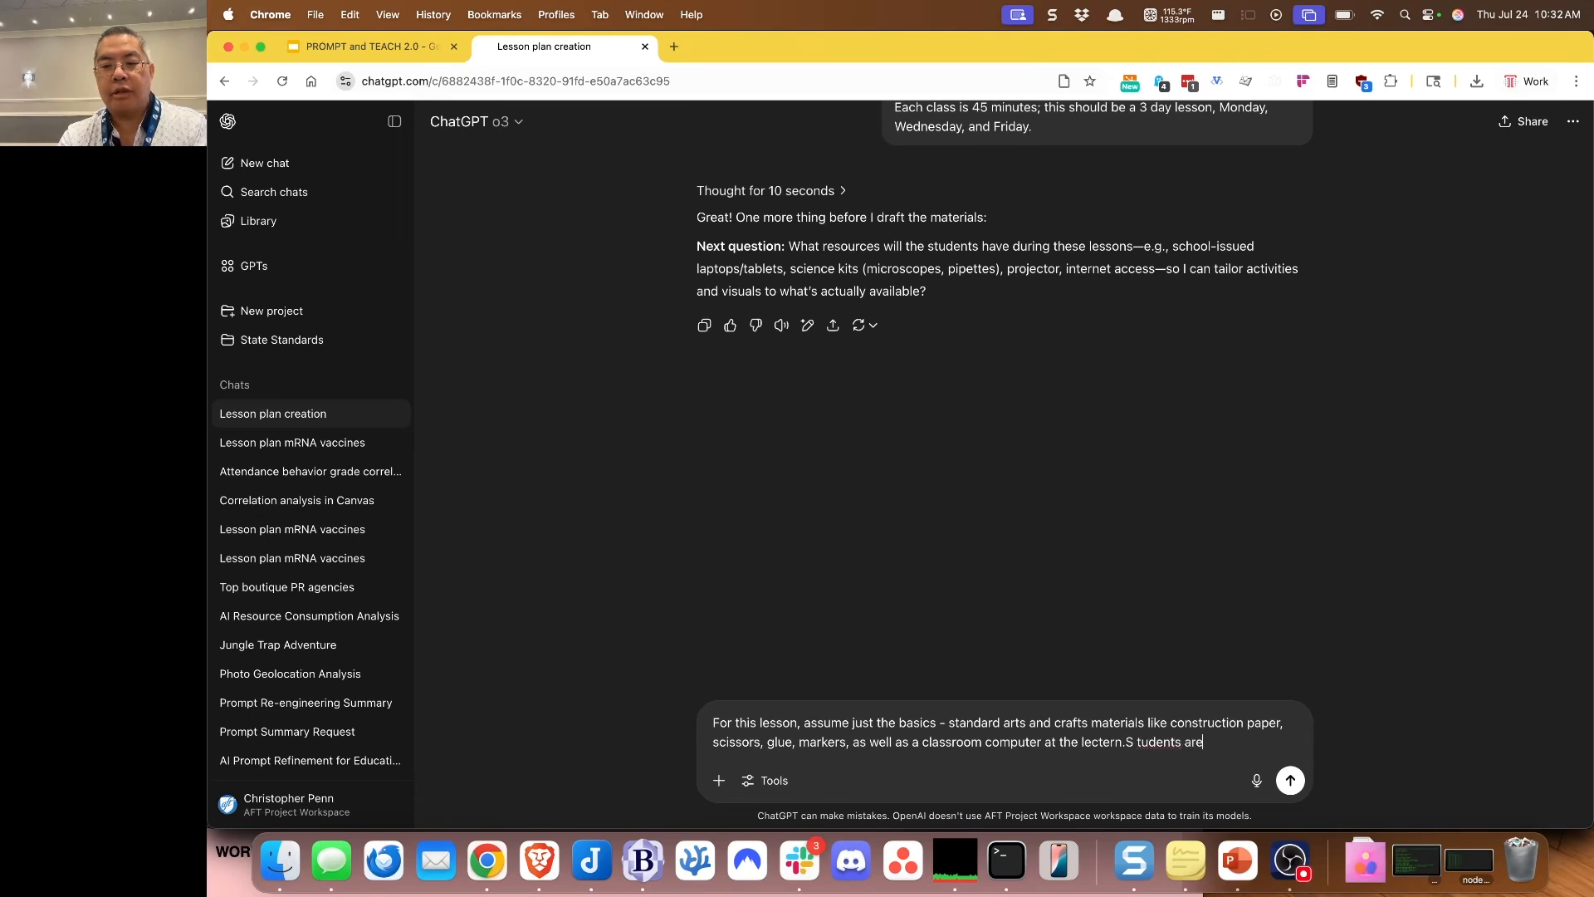
pyautogui.write(' prohibited from using their own devices during classroom time.')
pyautogui.press('Return')
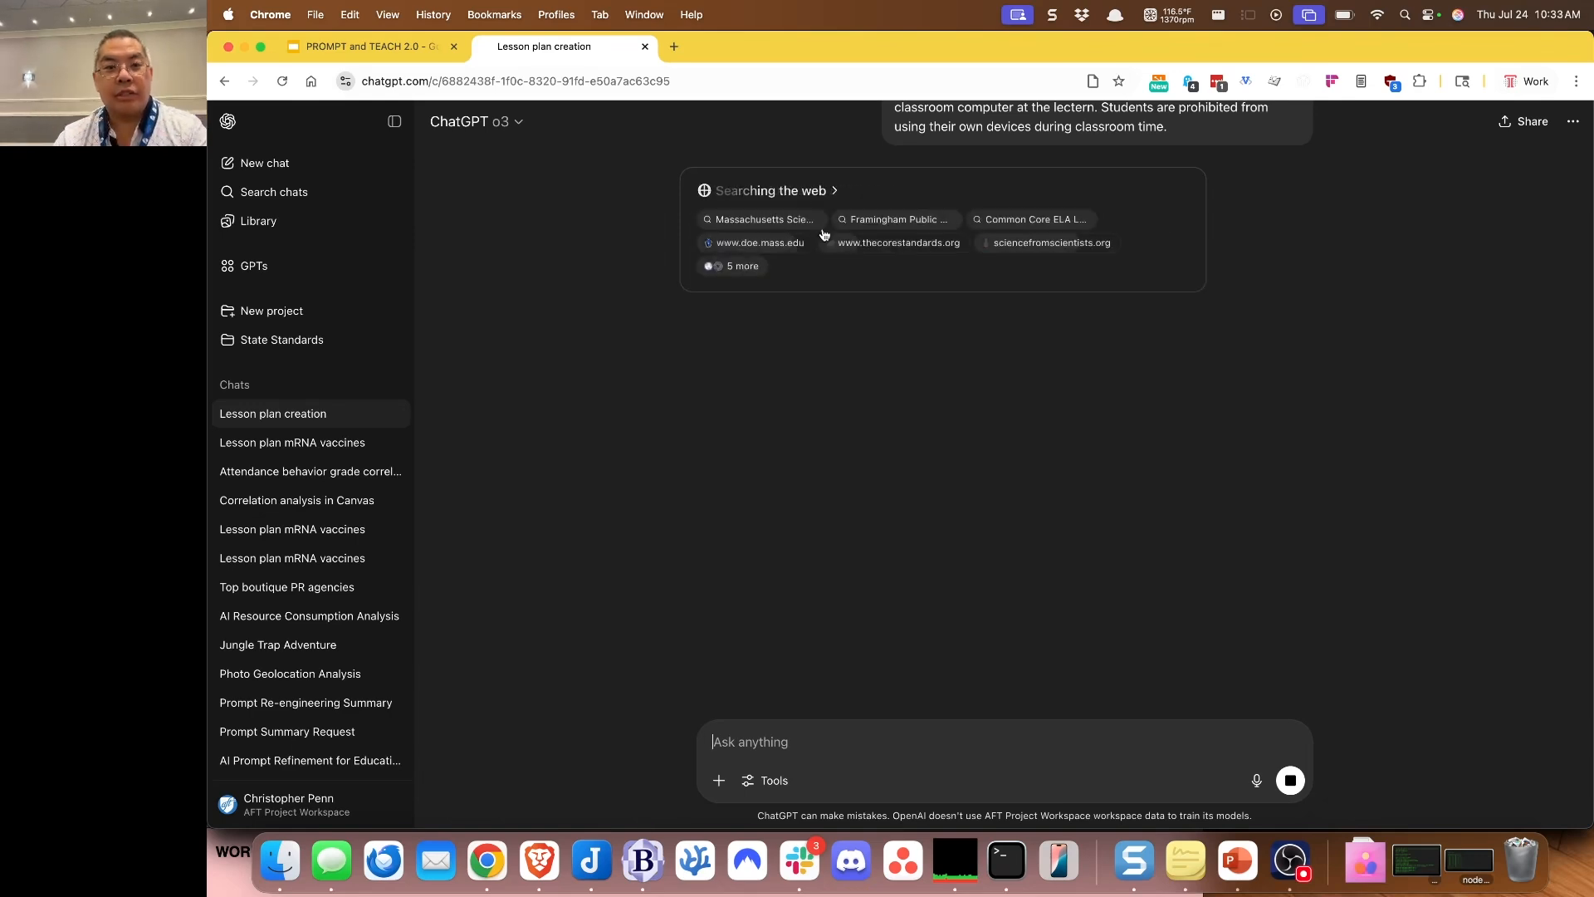
# Step: Switch to the PROMPT and TEACH 2.0 slide deck and display the Deep Research slide
pyautogui.click(374, 48)
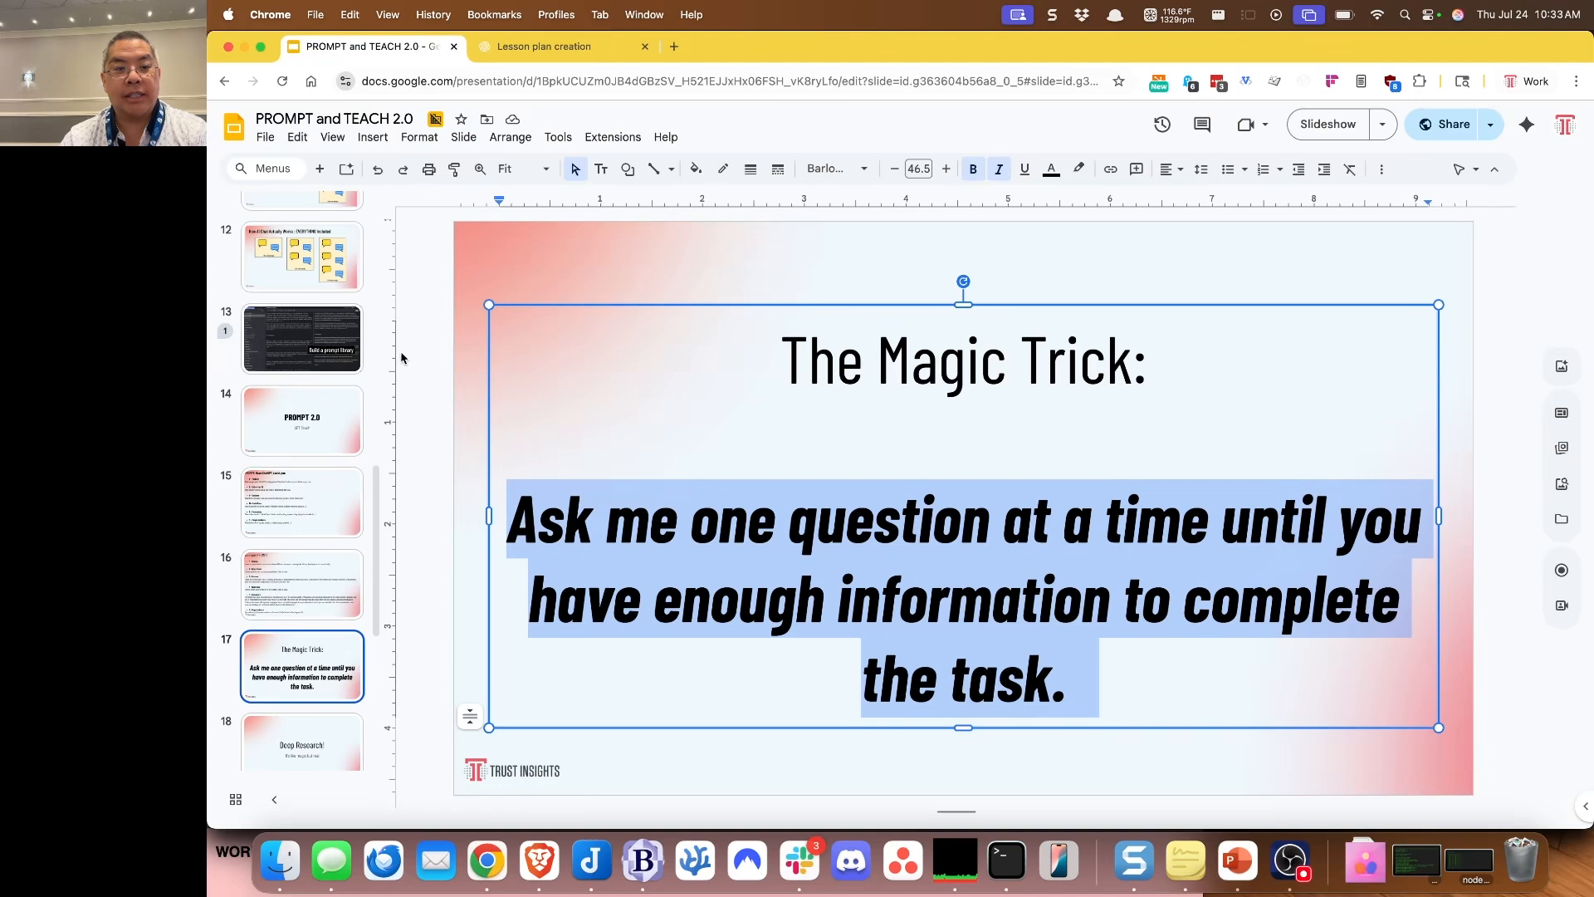
pyautogui.click(430, 439)
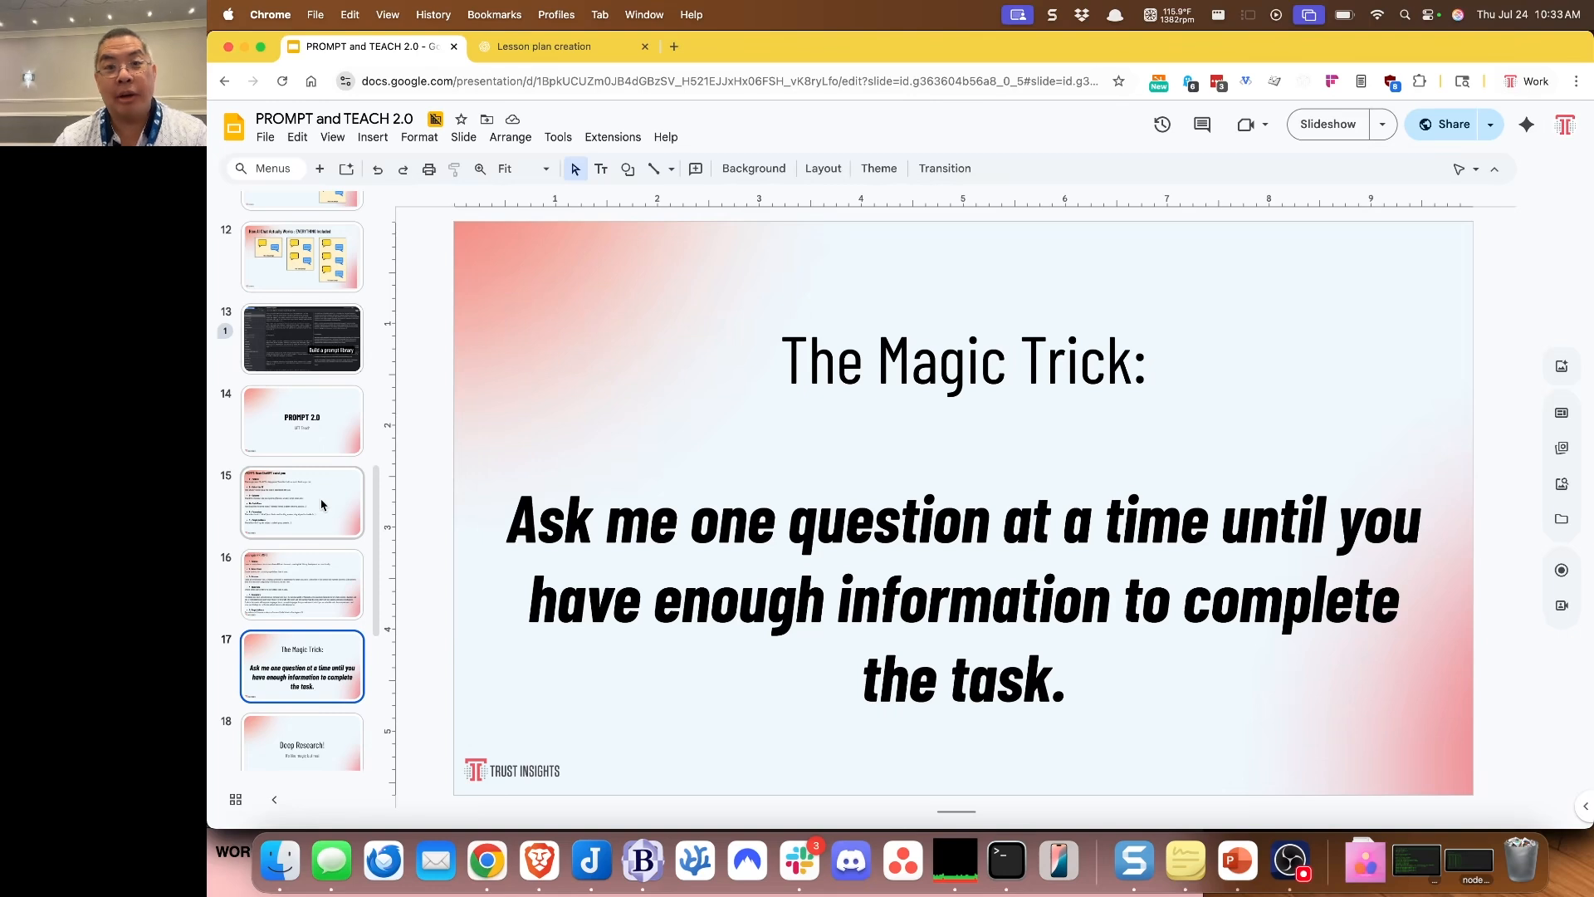
pyautogui.scroll(-3, 322, 504)
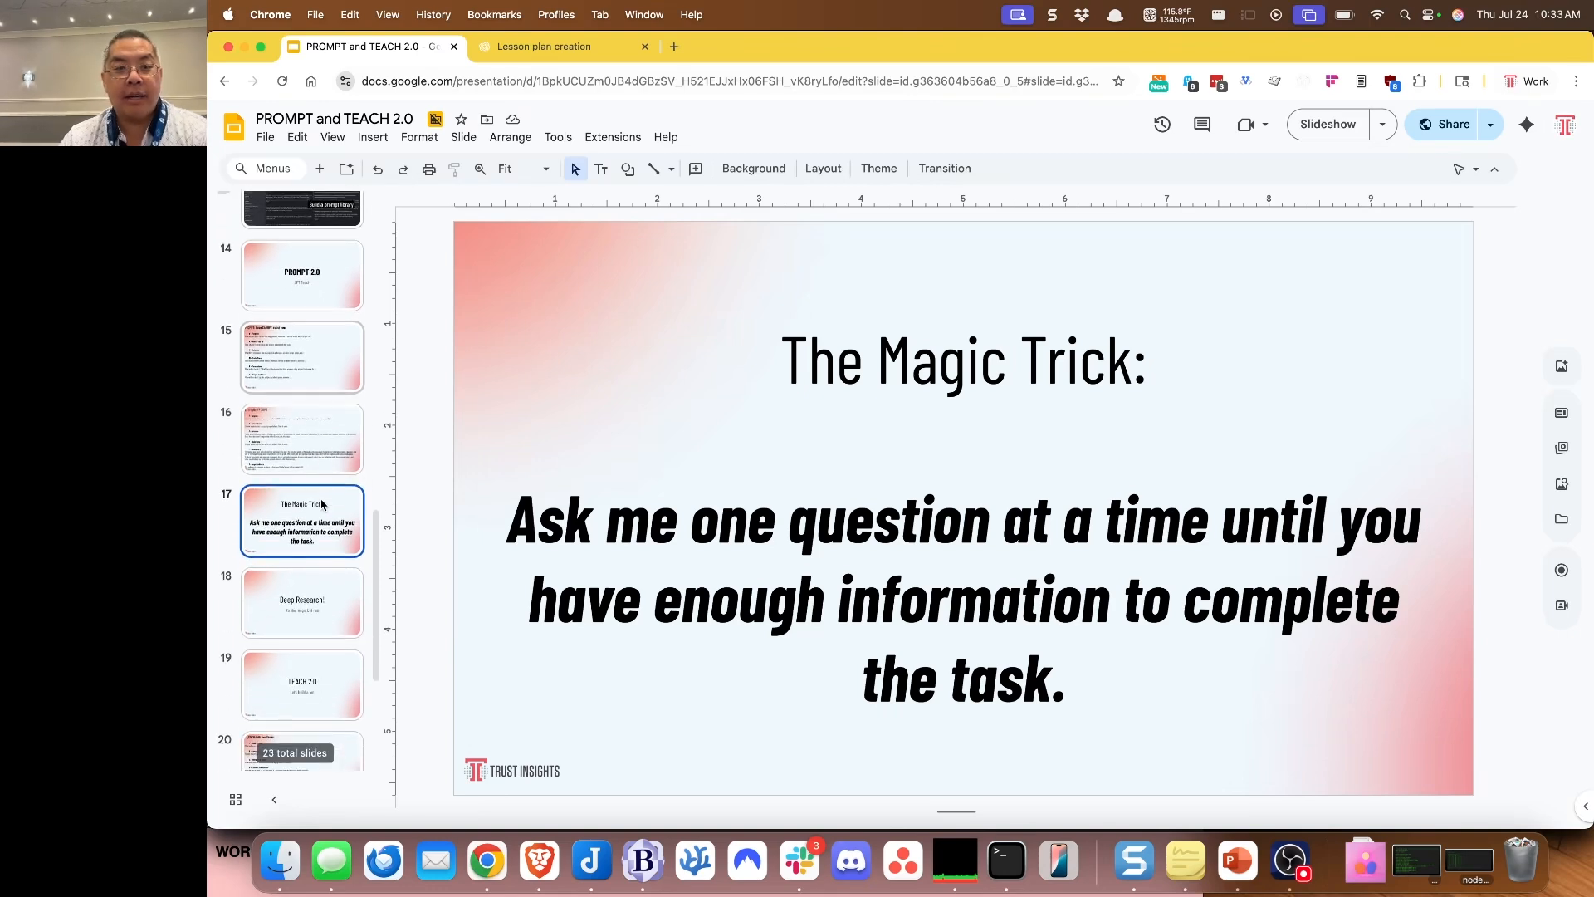
pyautogui.scroll(-2, 322, 504)
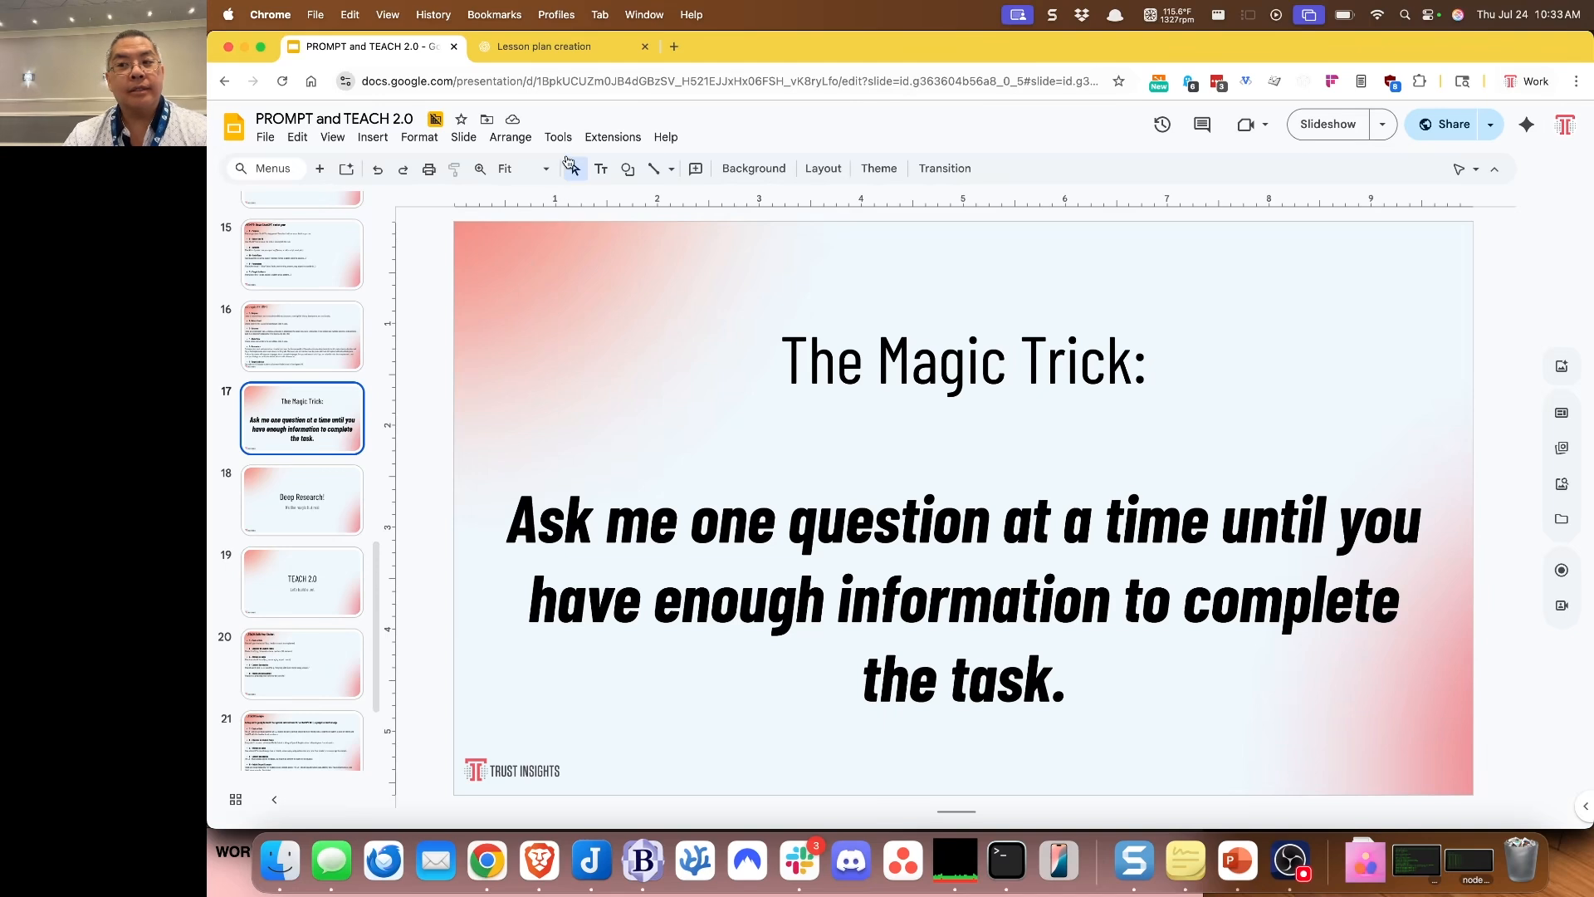
pyautogui.click(310, 486)
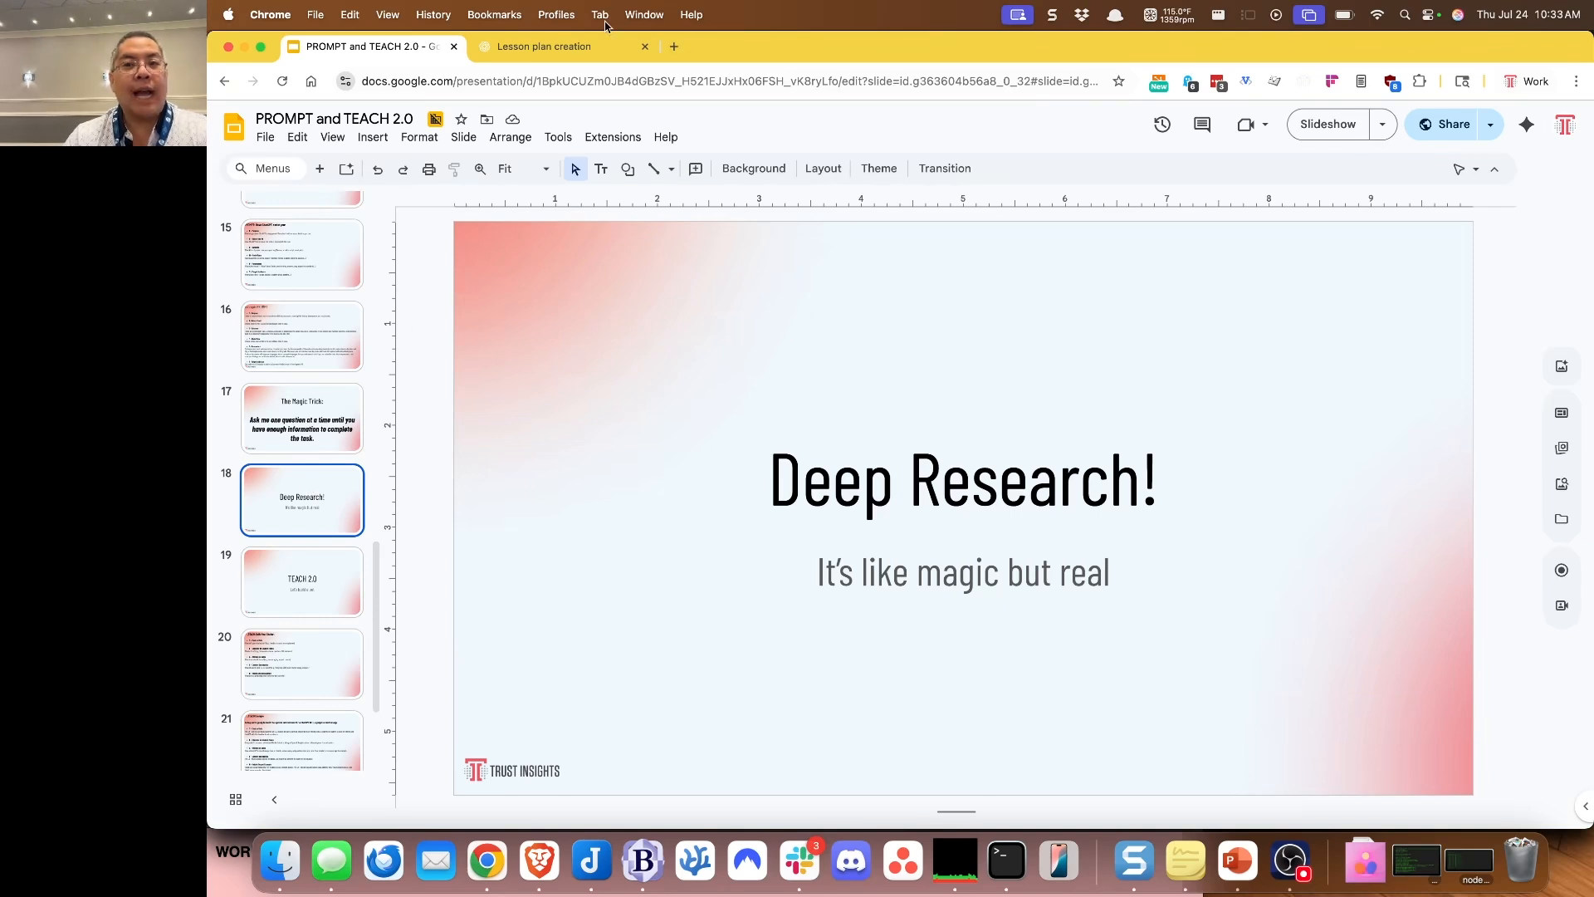
# Step: Switch back to ChatGPT, start a new chat, and enable Deep research for it
pyautogui.click(549, 53)
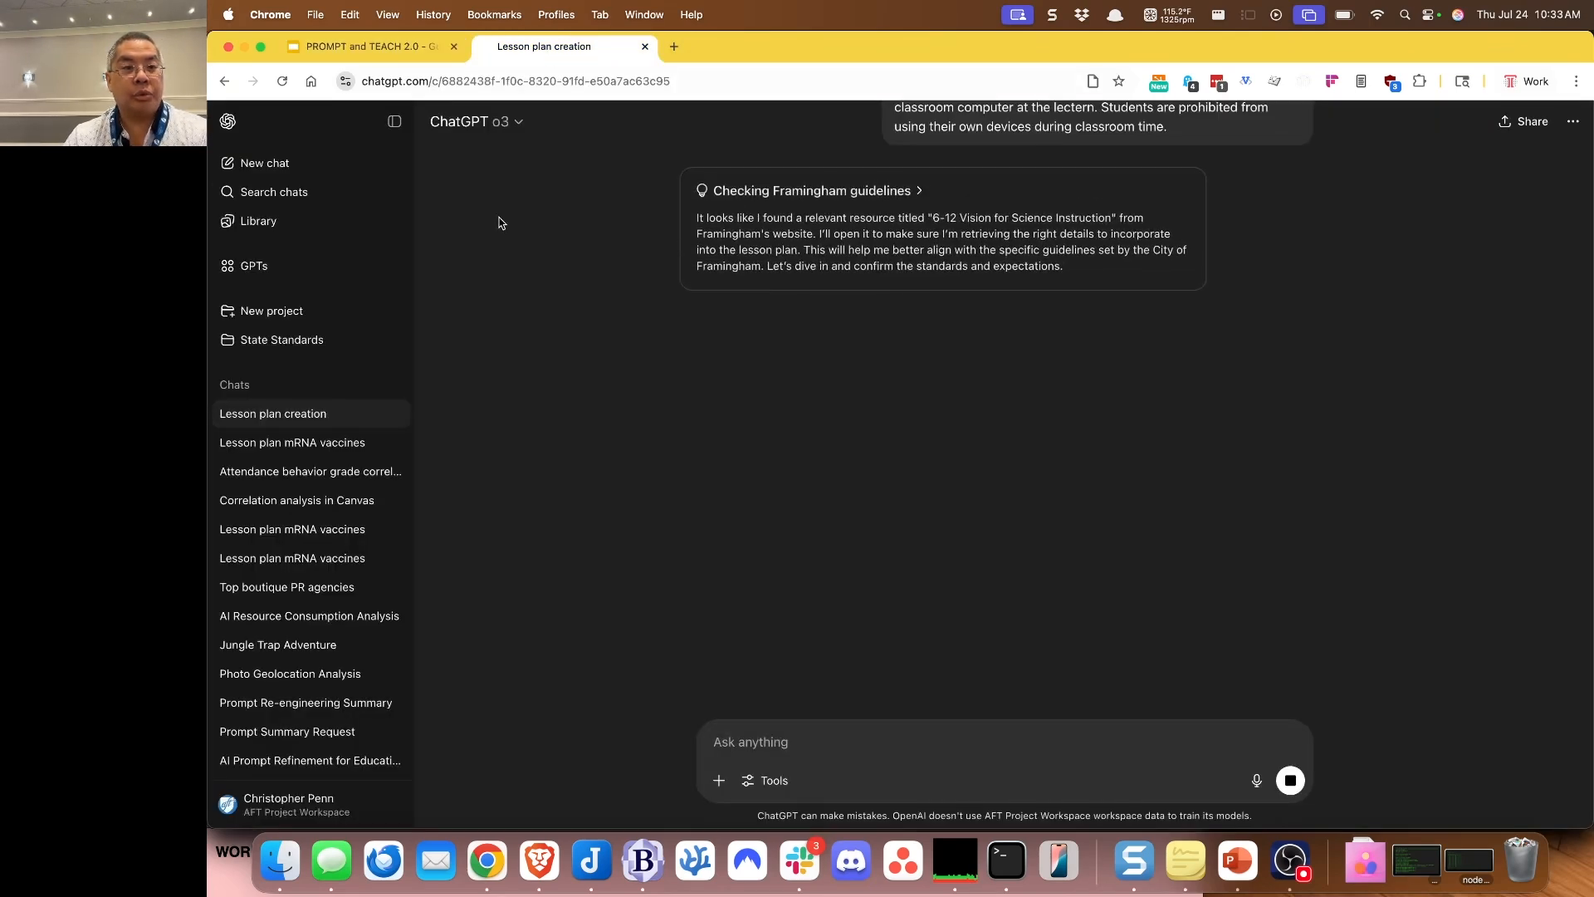
pyautogui.click(300, 164)
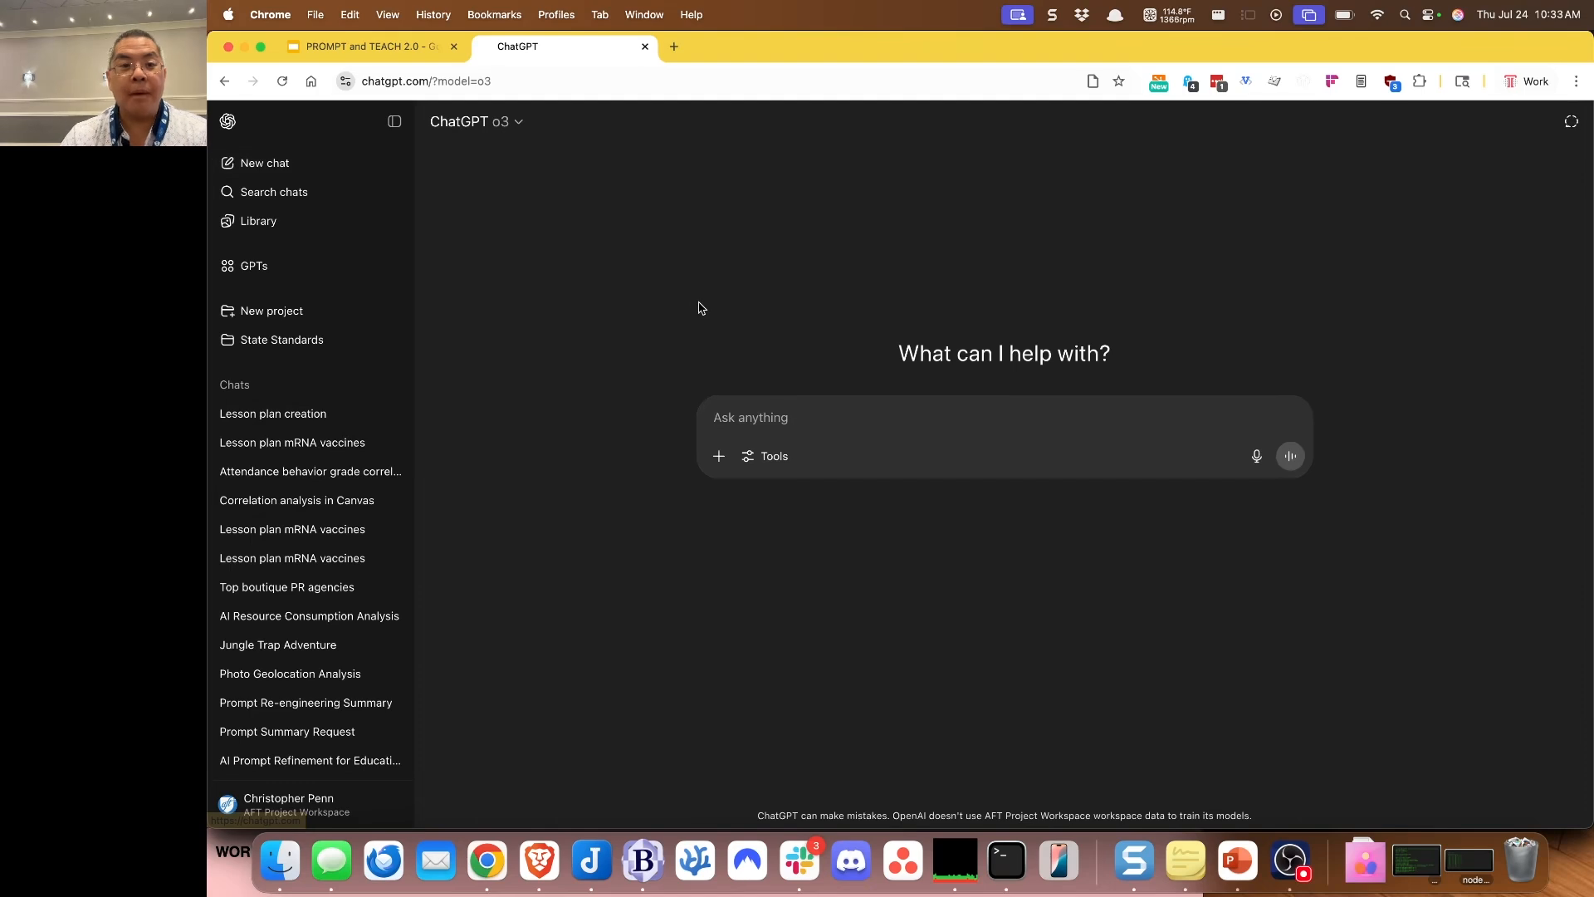
pyautogui.click(777, 457)
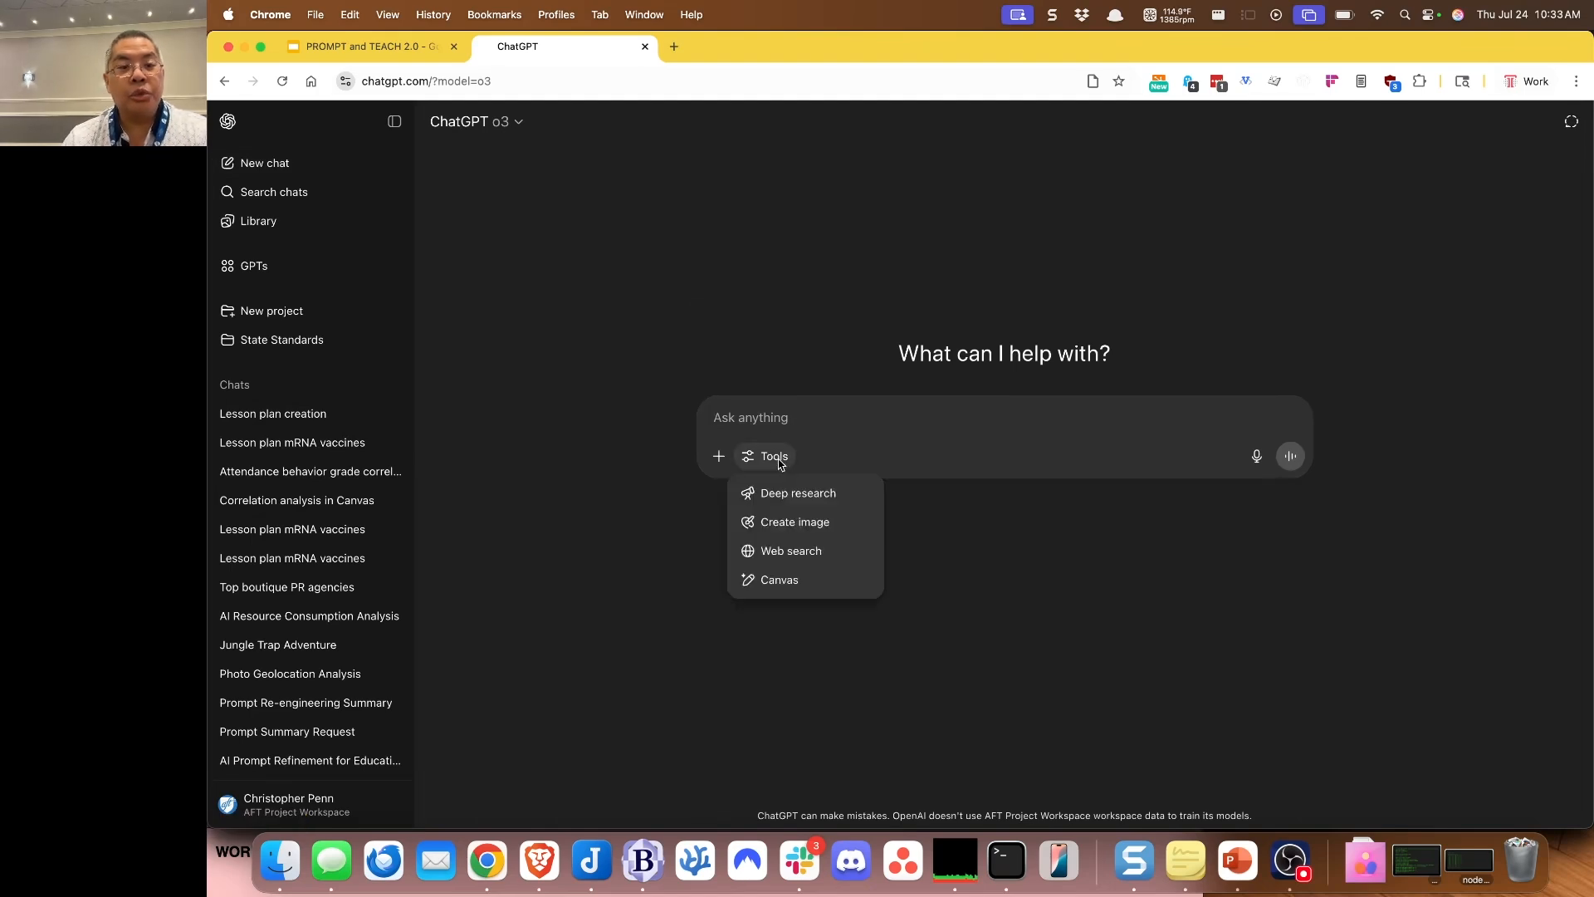
pyautogui.click(856, 499)
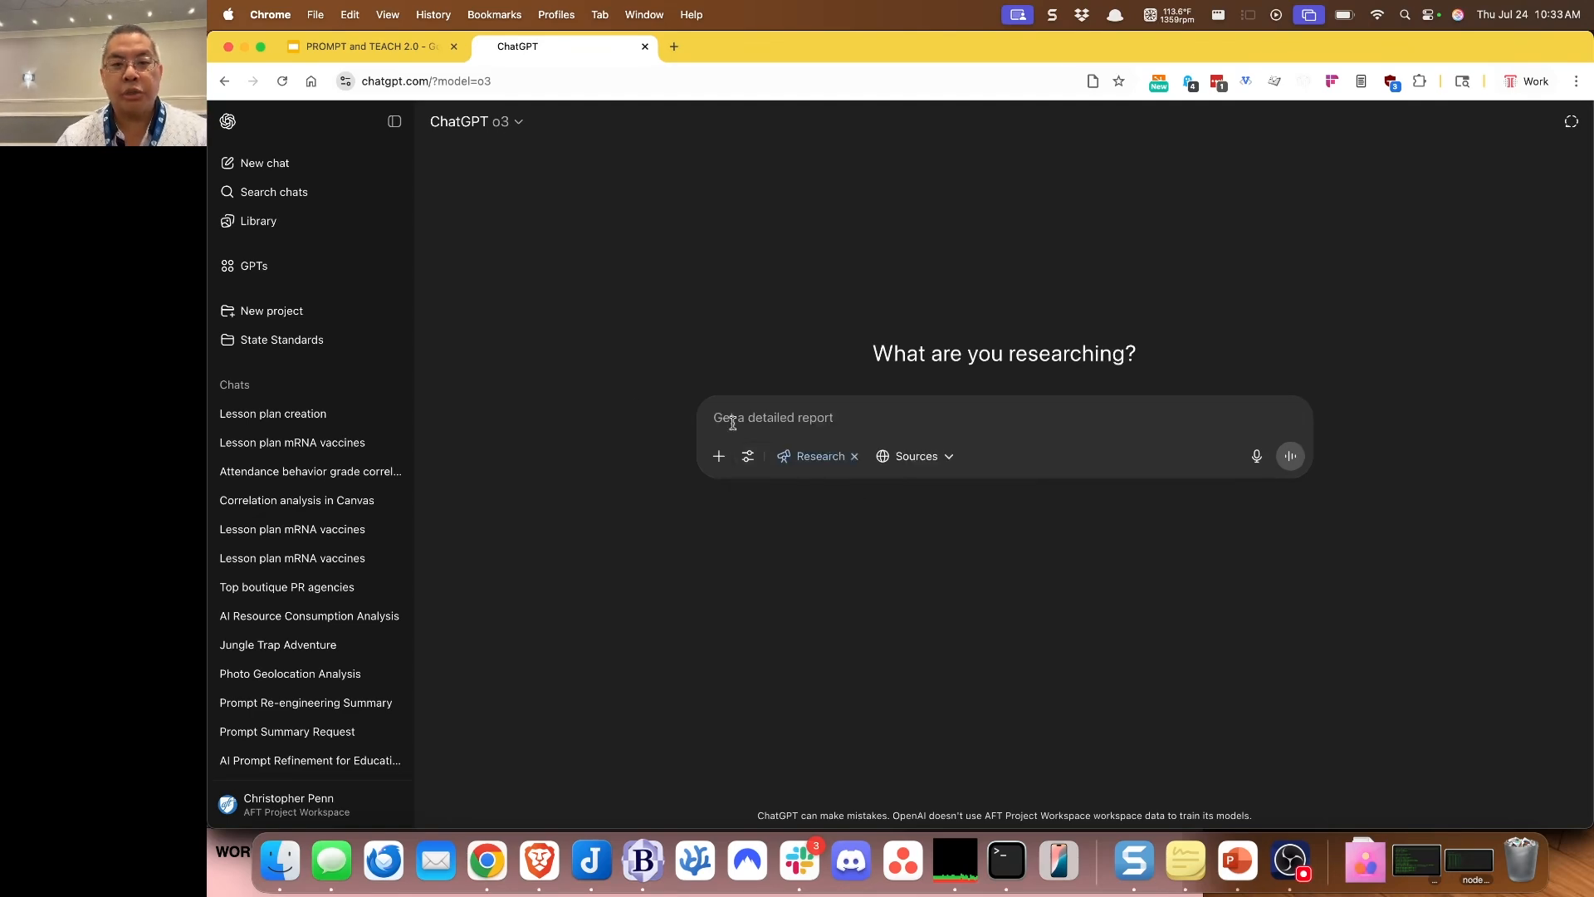
# Step: Copy the full P-R-O-M-P-T text from the Example PROMPT slide and paste it into the ChatGPT research prompt
pyautogui.click(388, 47)
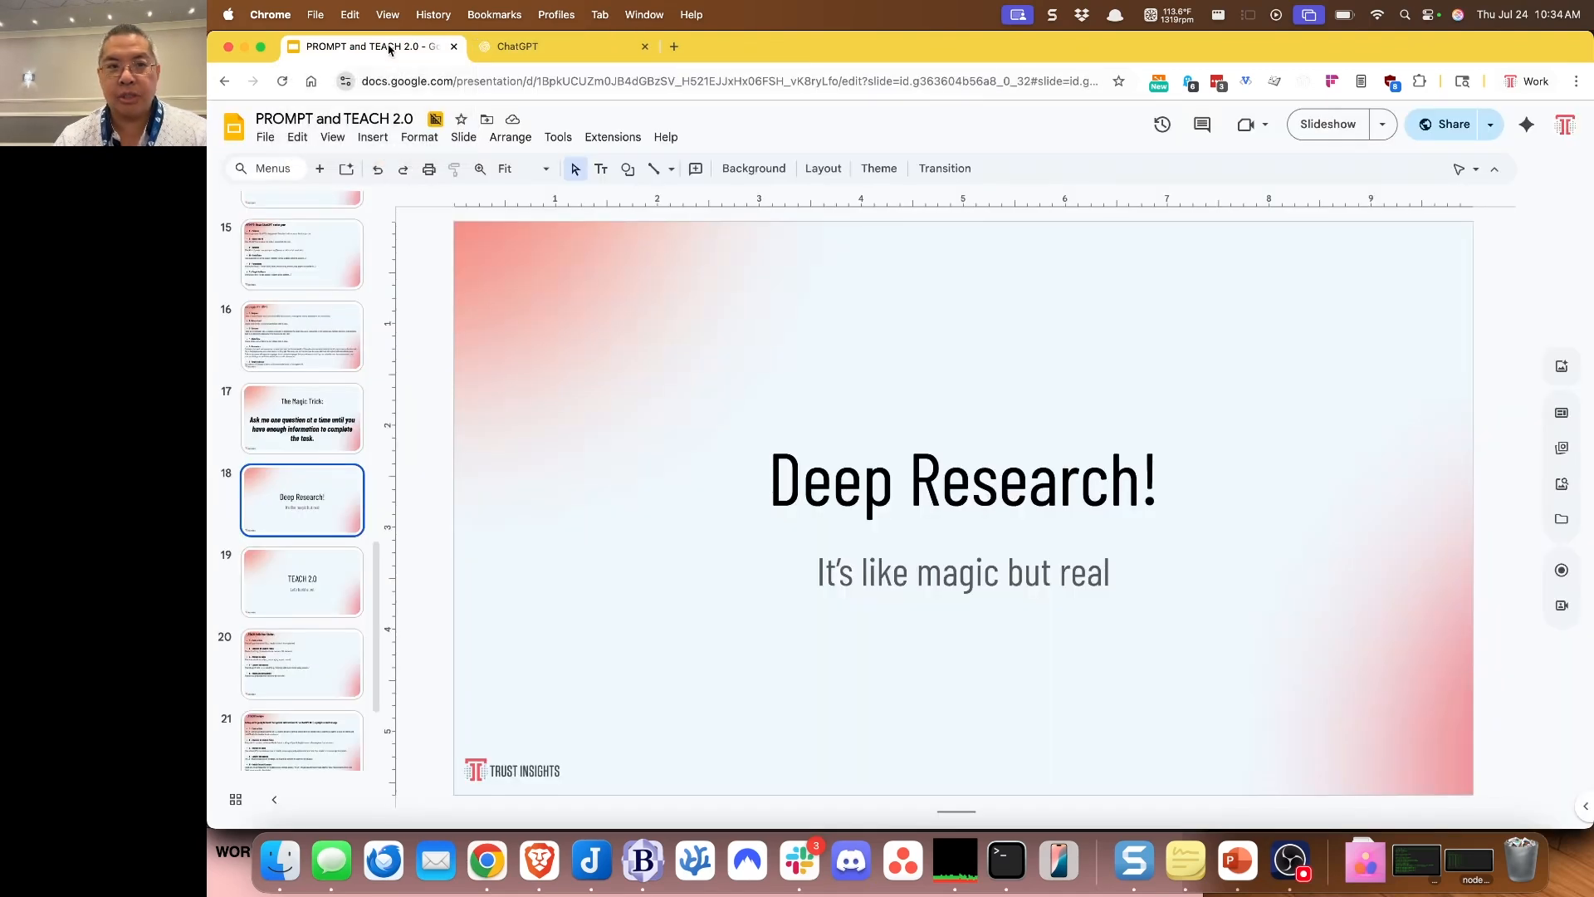
pyautogui.click(307, 336)
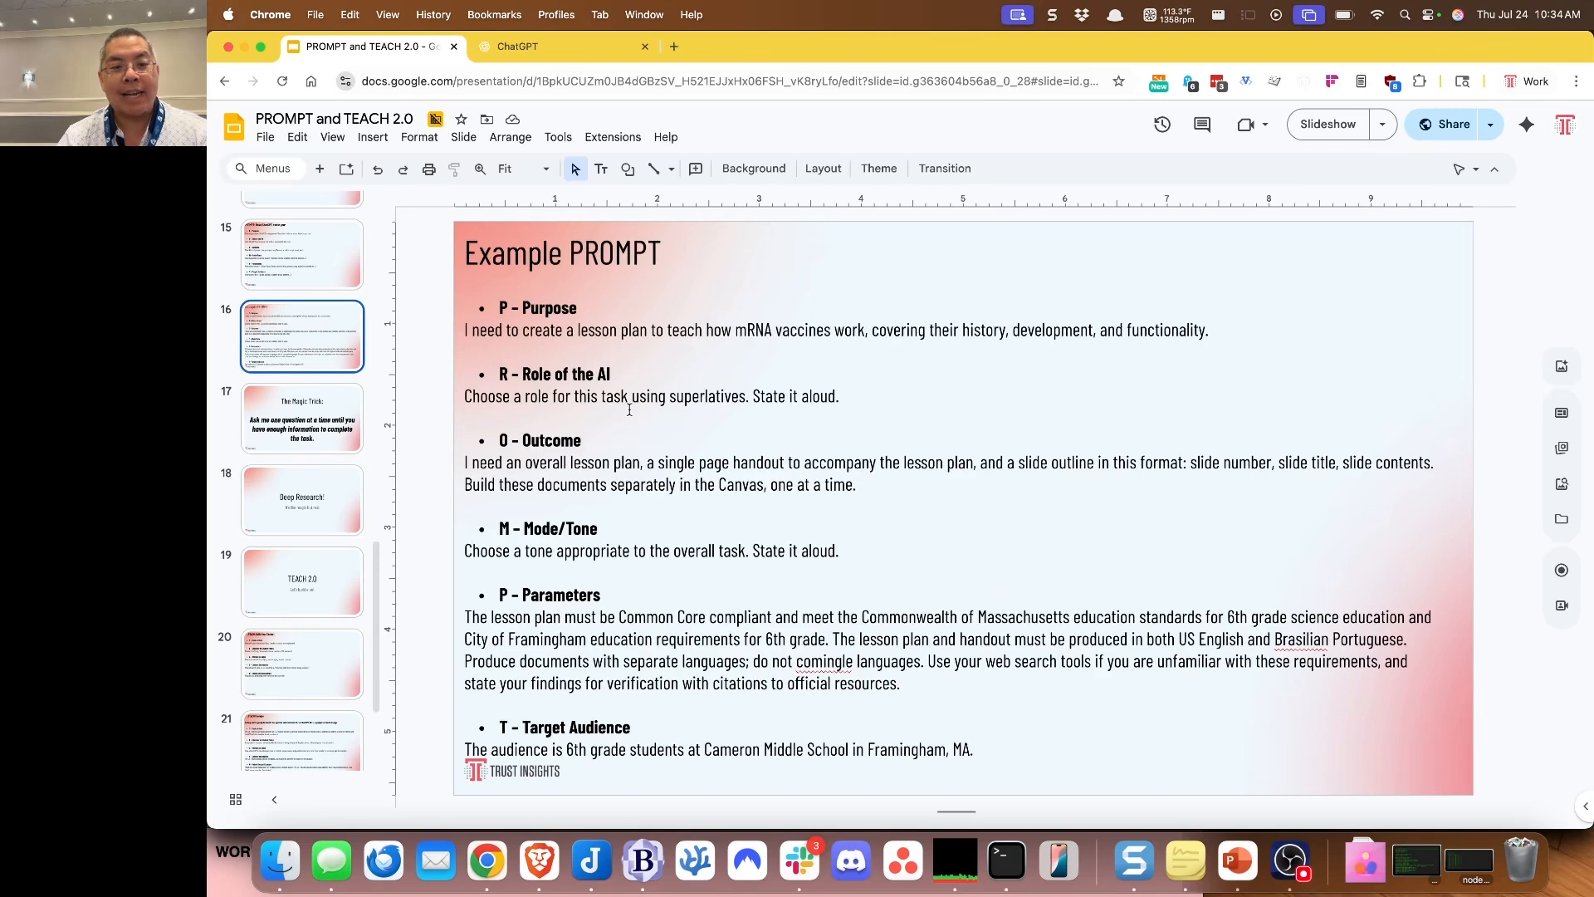
pyautogui.moveTo(997, 749); pyautogui.dragTo(453, 299)
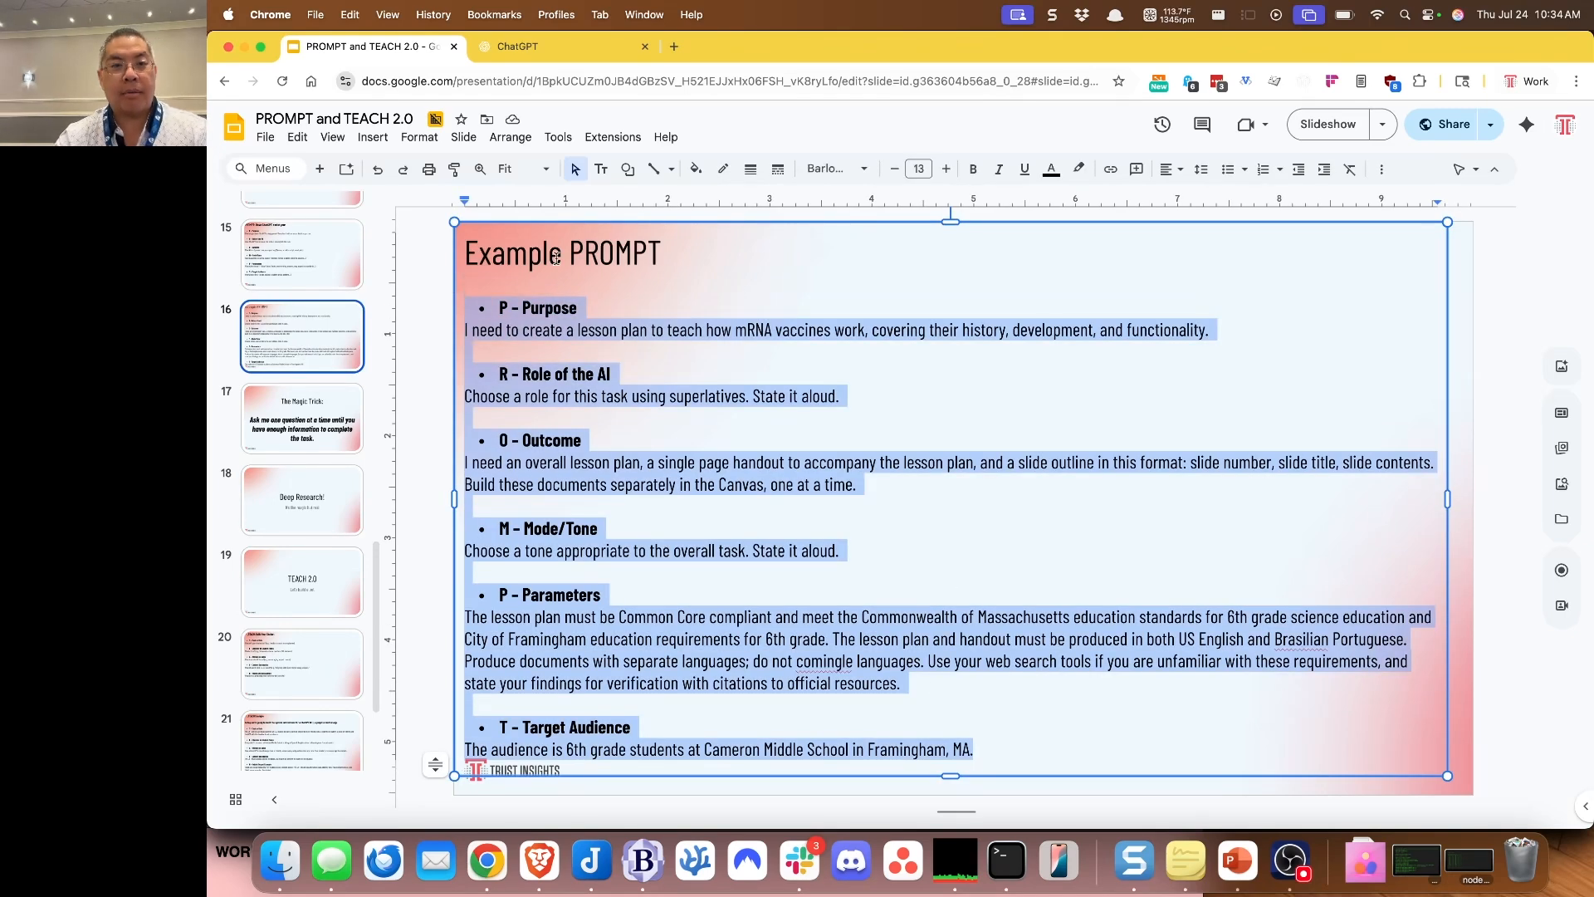
pyautogui.click(545, 46)
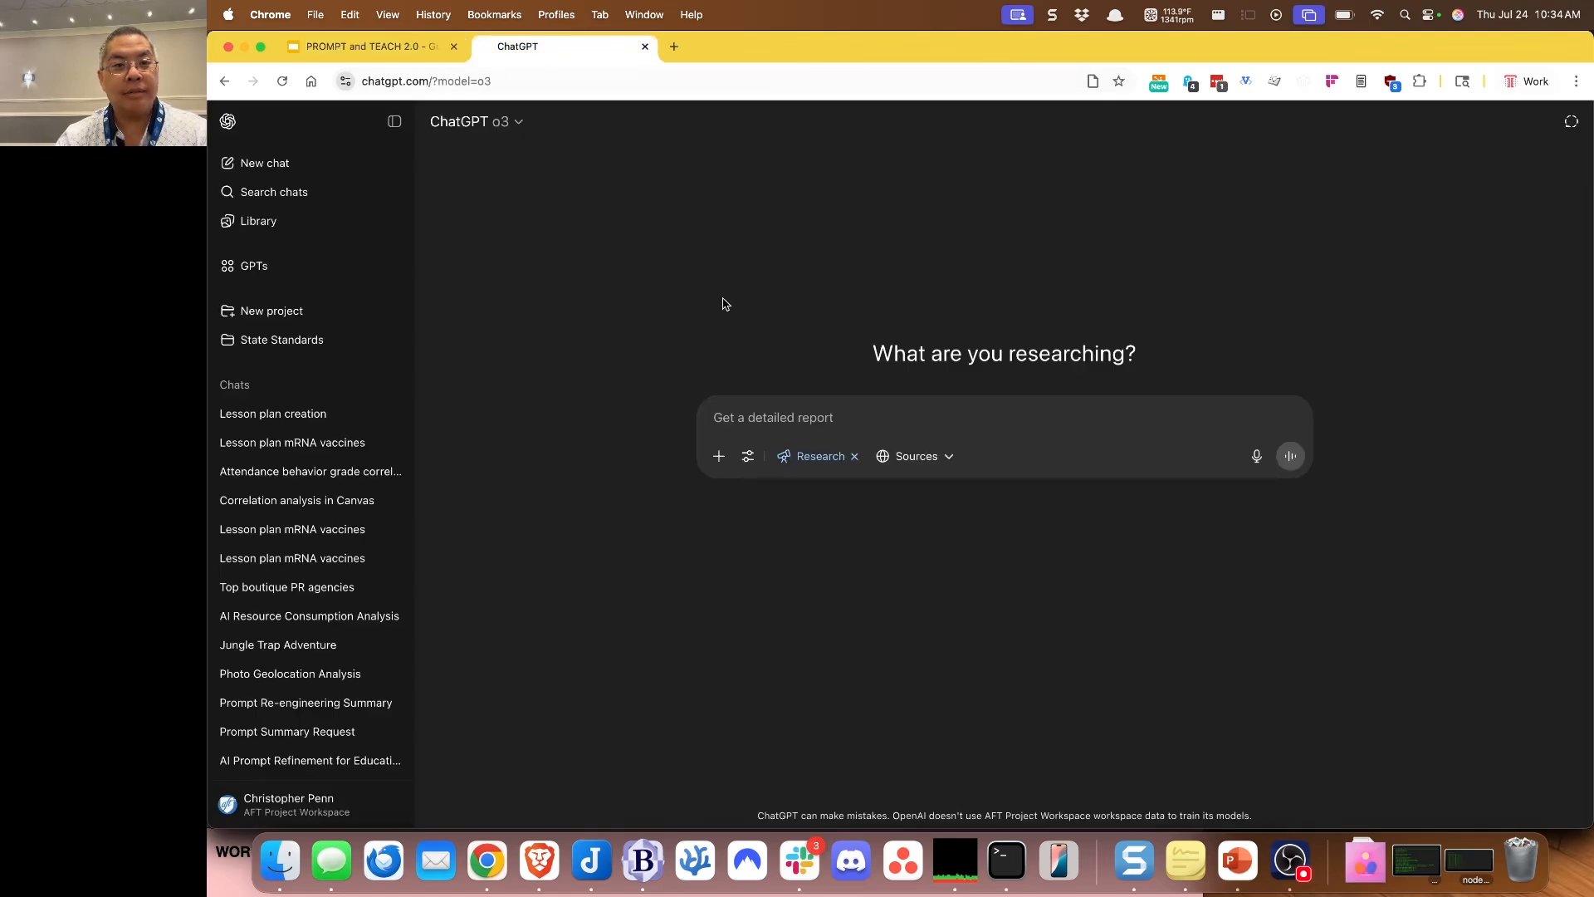
pyautogui.click(758, 420)
pyautogui.press('super+v')
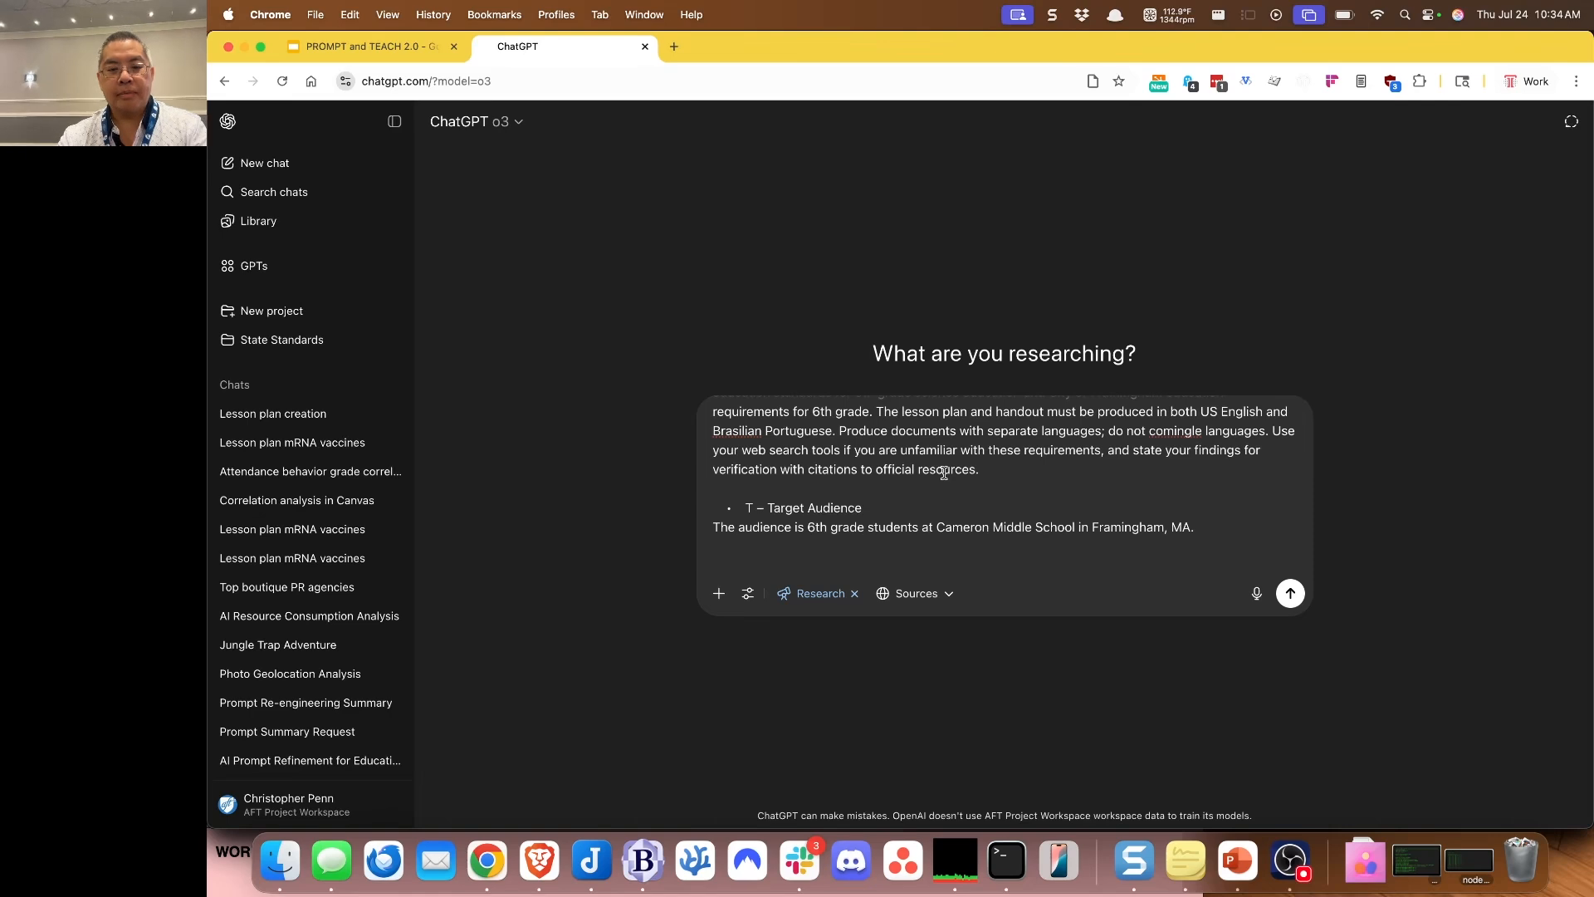
# Step: Add a separate paragraph at the end of the Parameters section: "For all resources, ensure the resource has a valid DOI number."
pyautogui.scroll(3, 972, 435)
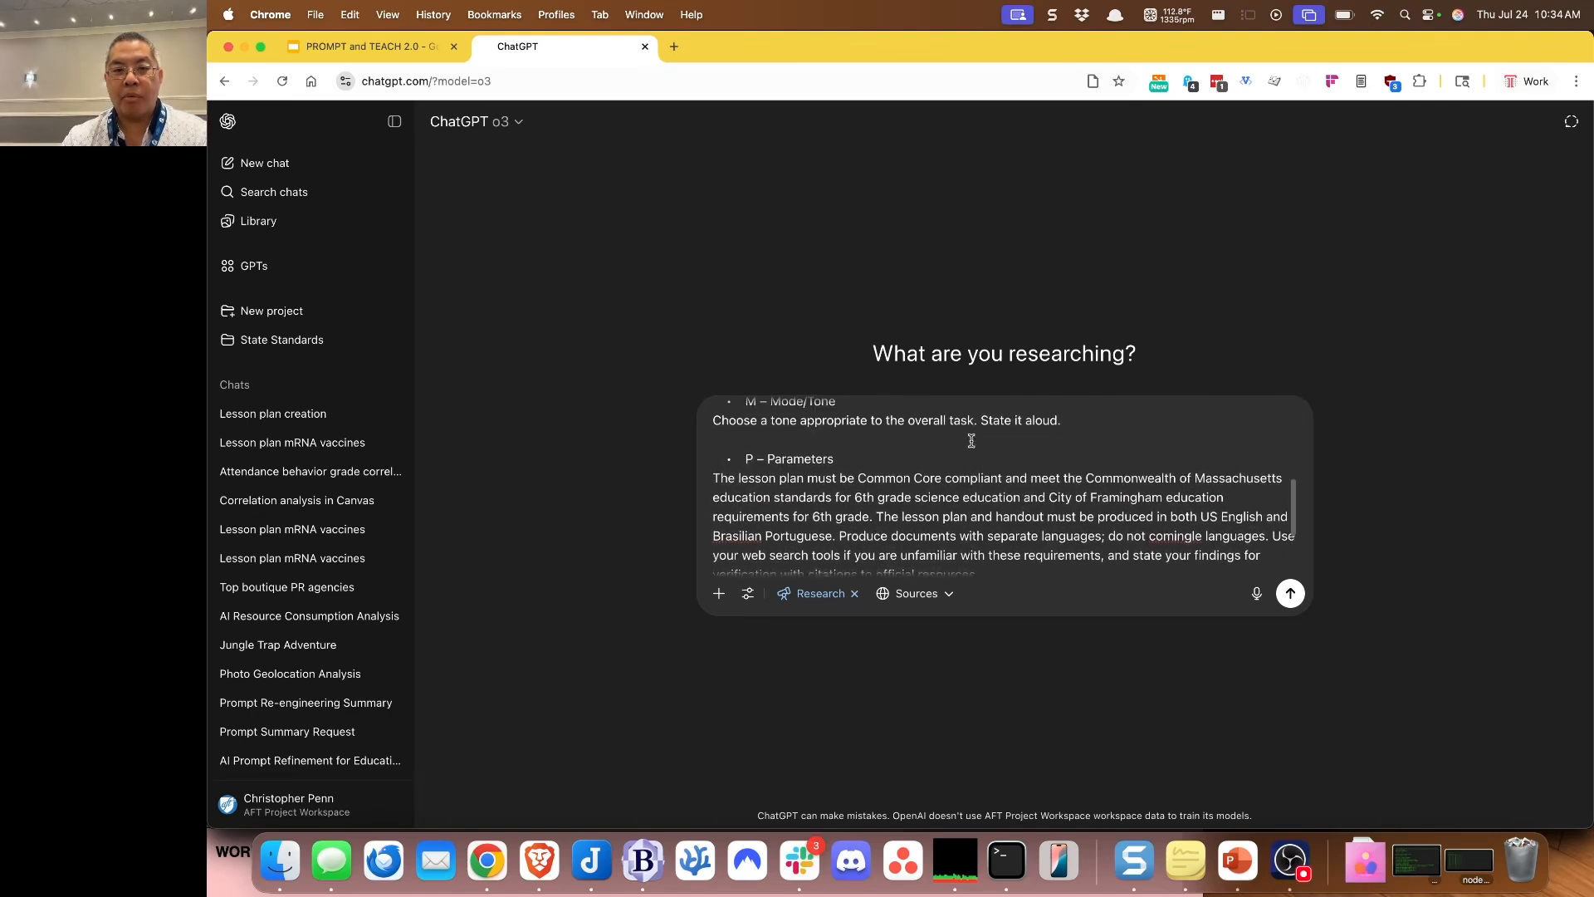
pyautogui.scroll(-2, 993, 498)
pyautogui.click(1014, 519)
pyautogui.hotkey('shift', 'Return')
pyautogui.hotkey('shift', 'Return')
pyautogui.write('For all resour')
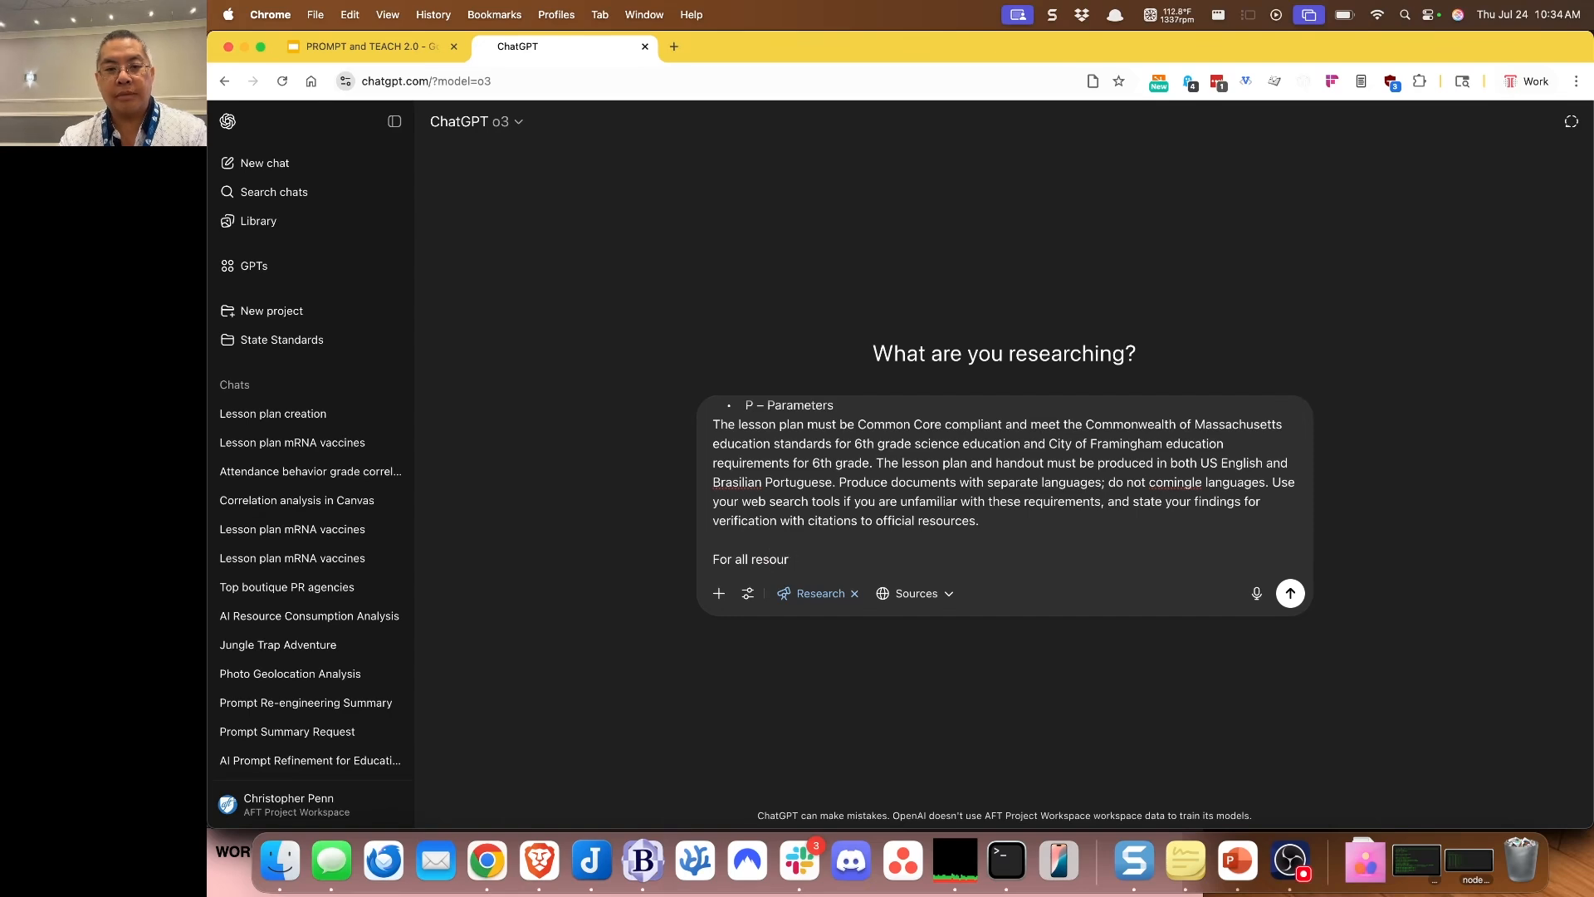
pyautogui.write('ces, ensure the resource has a valid DOI number.')
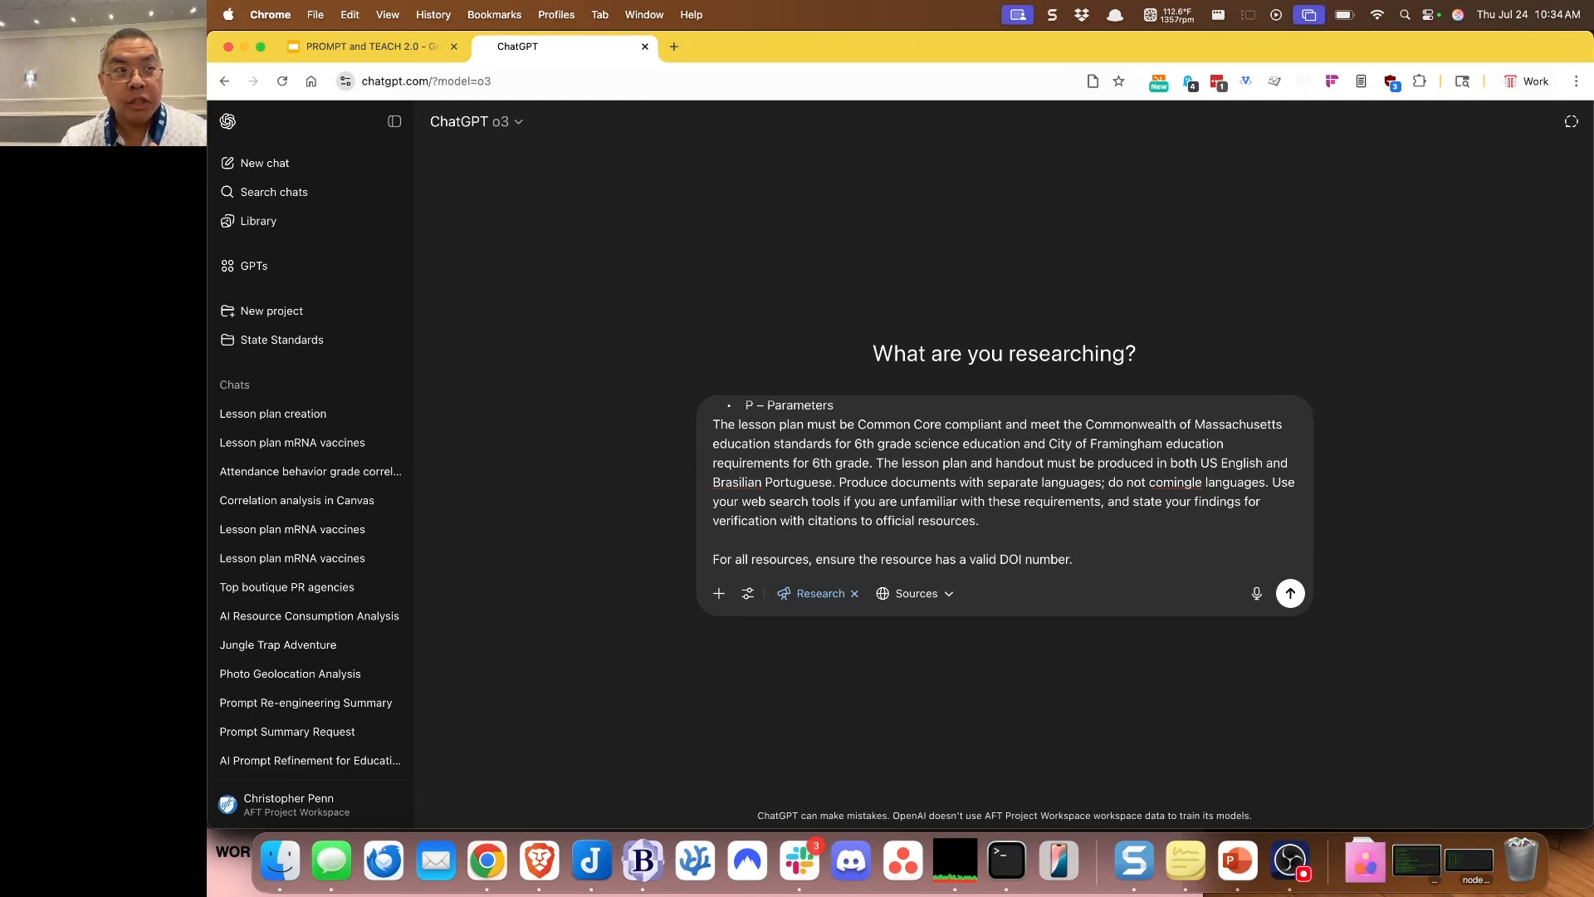
# Step: Narrow the DOI requirement to "all vaccine resources" and extend its sentence with "to ensure it has passed peer review."
pyautogui.click(752, 559)
pyautogui.write('vaccine')
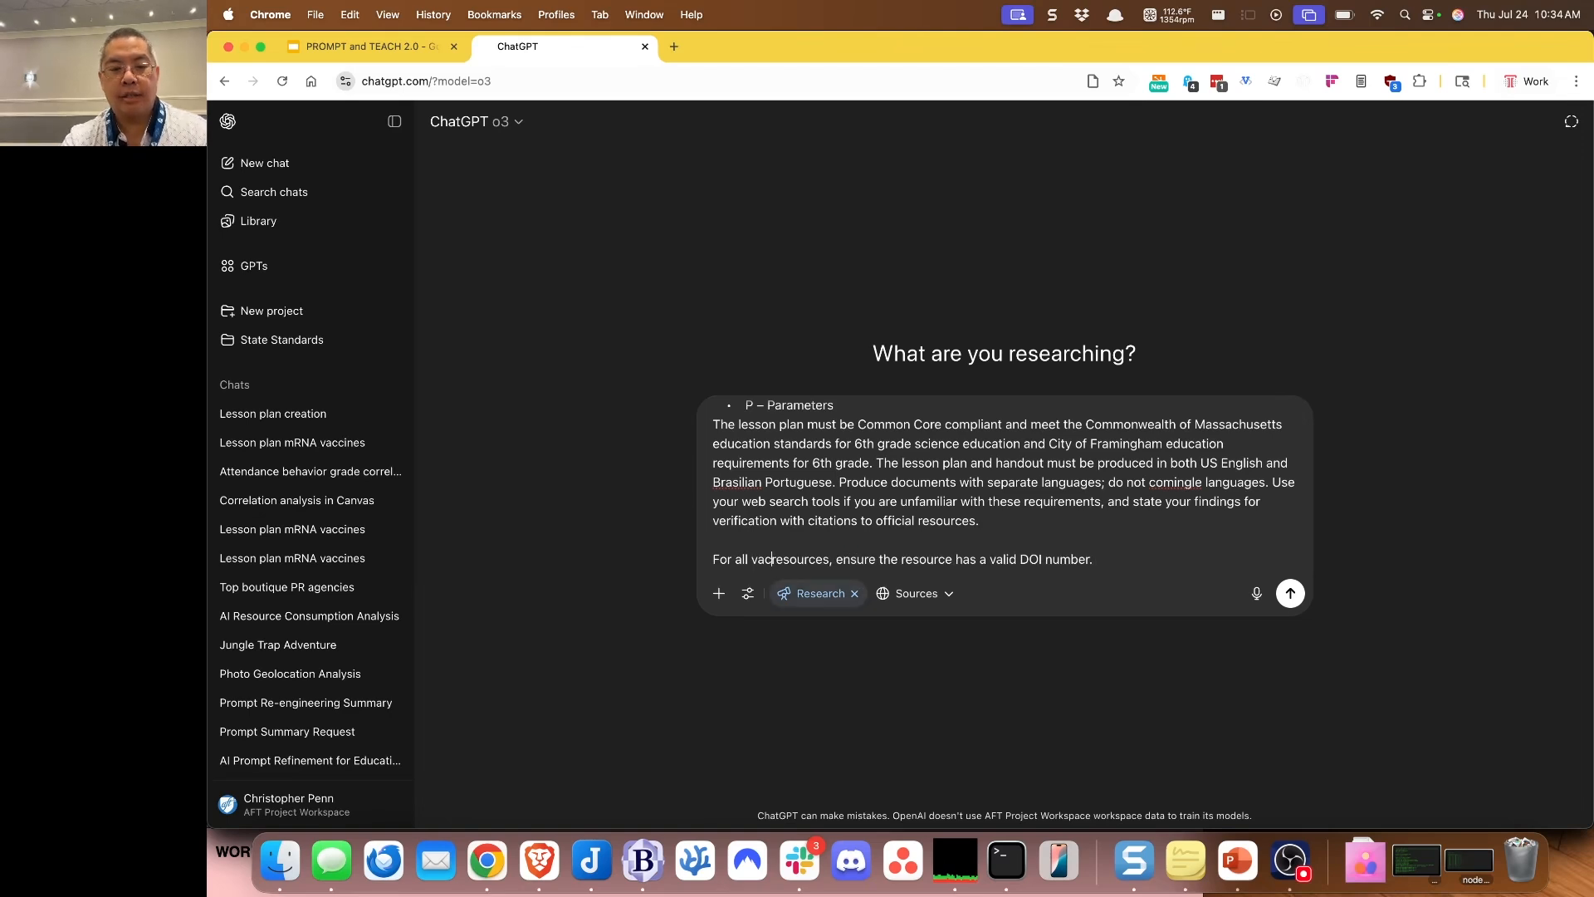
pyautogui.click(1152, 562)
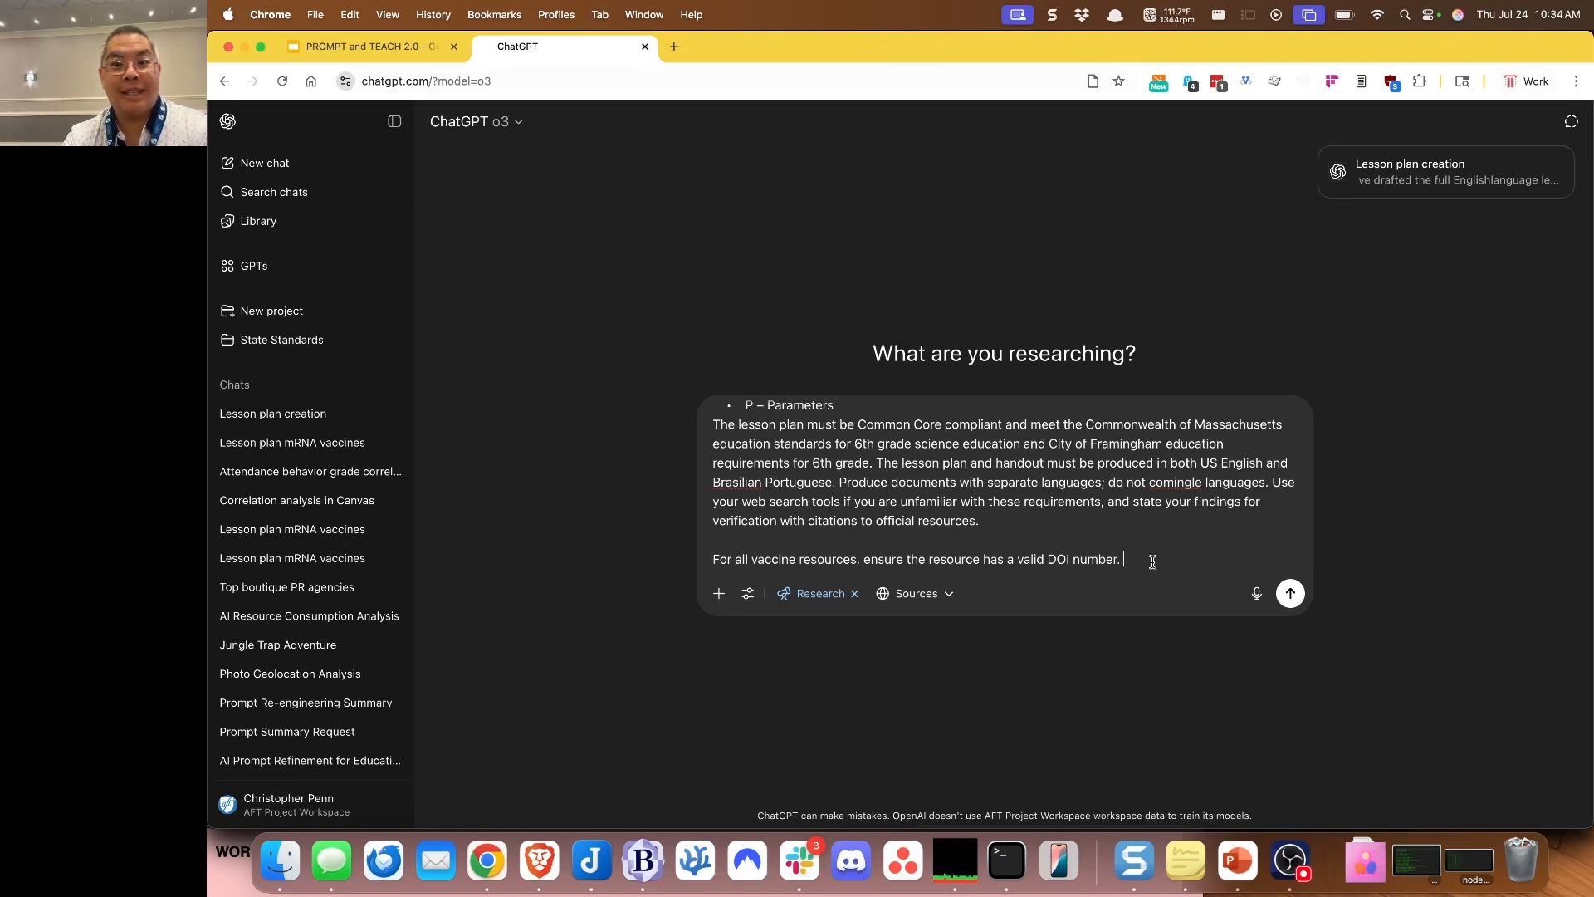
pyautogui.press('BackSpace')
pyautogui.write('to ensure it has pass')
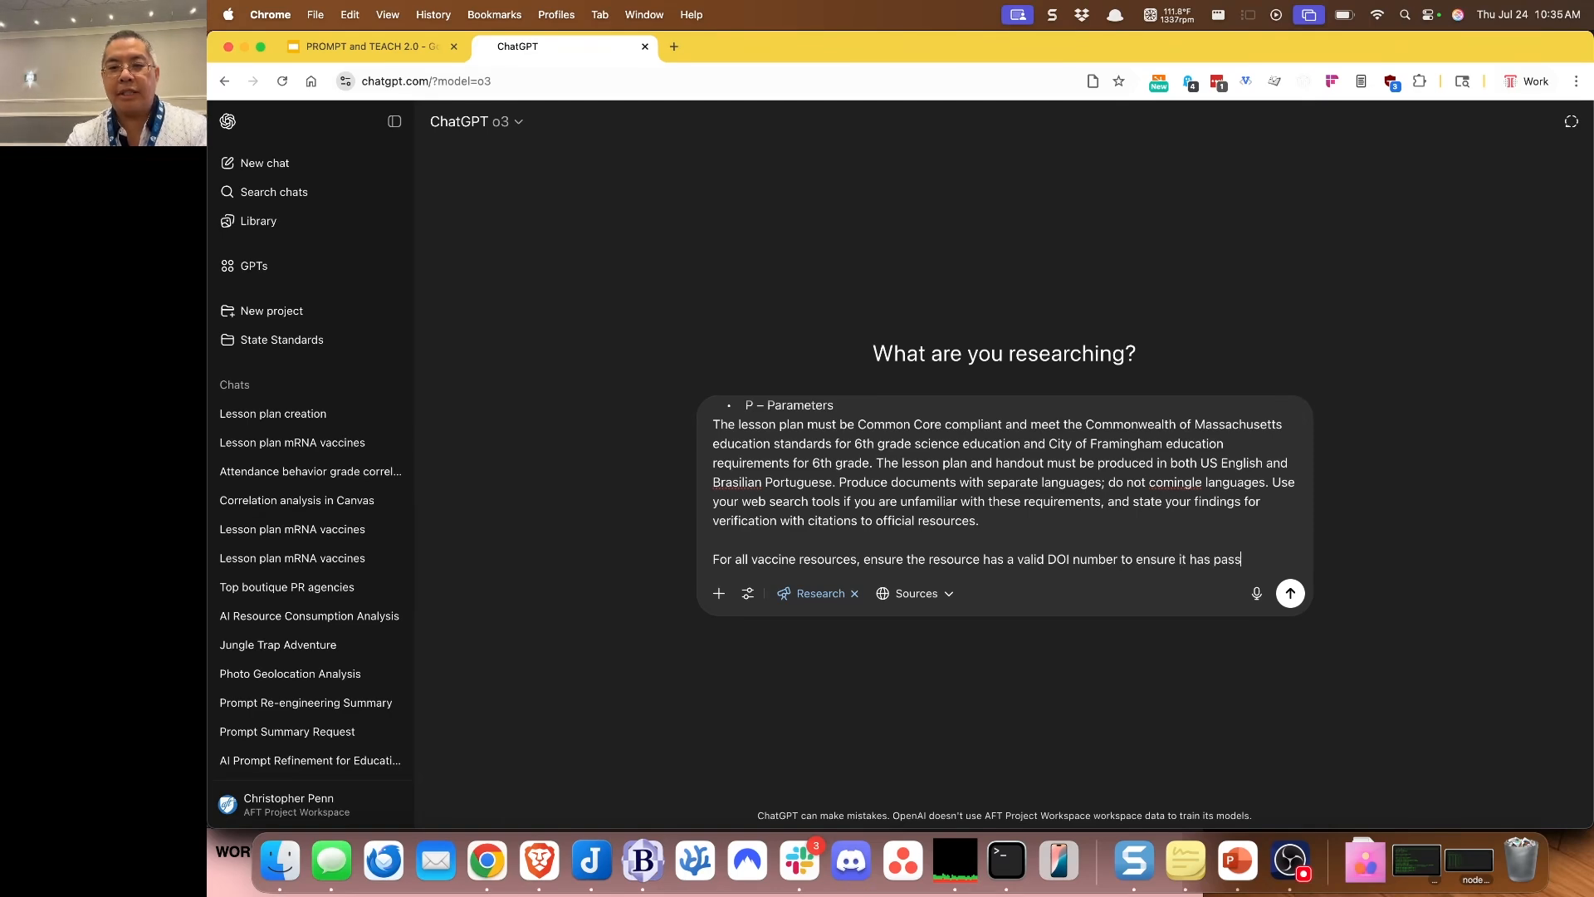
pyautogui.write('ed peer review.')
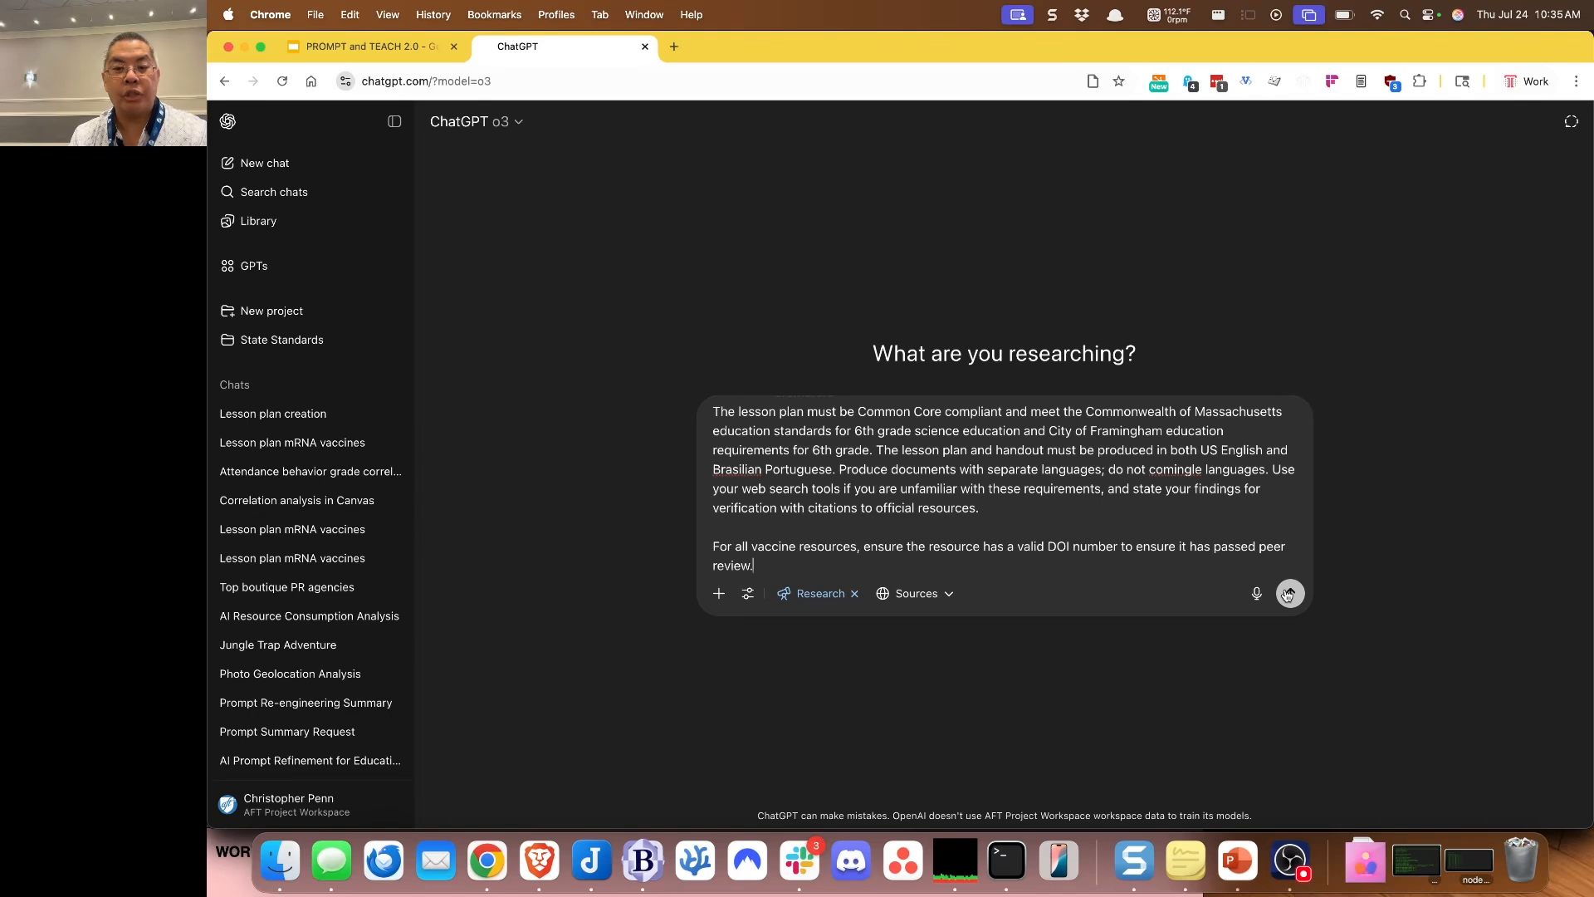
# Step: Check the available research sources, leave them as they are, and submit the research prompt
pyautogui.click(939, 605)
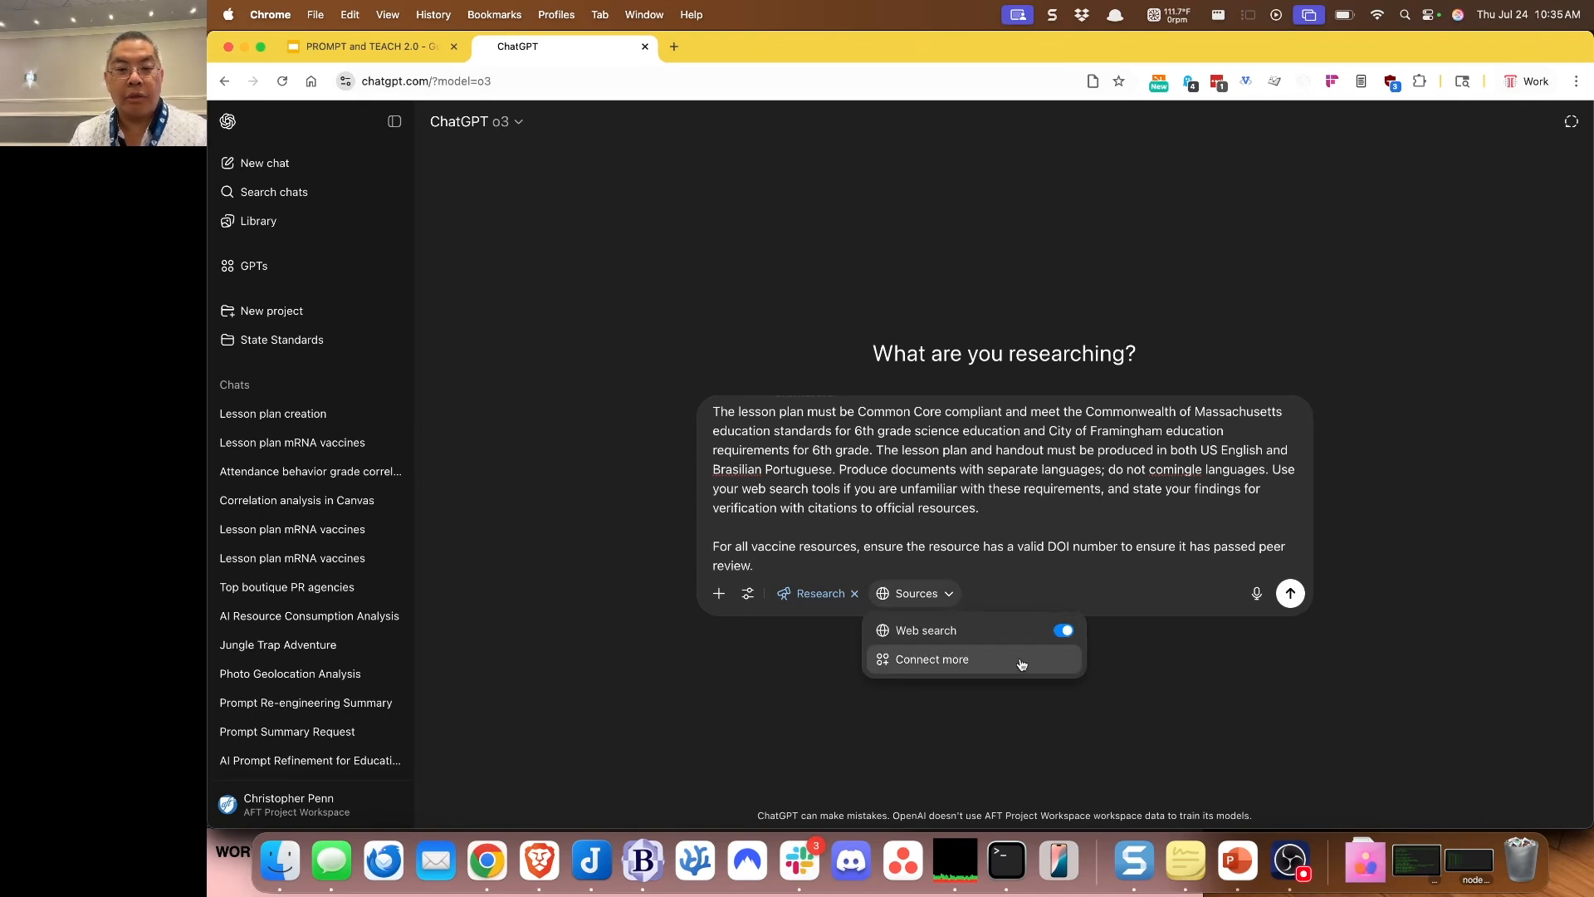
pyautogui.press('Escape')
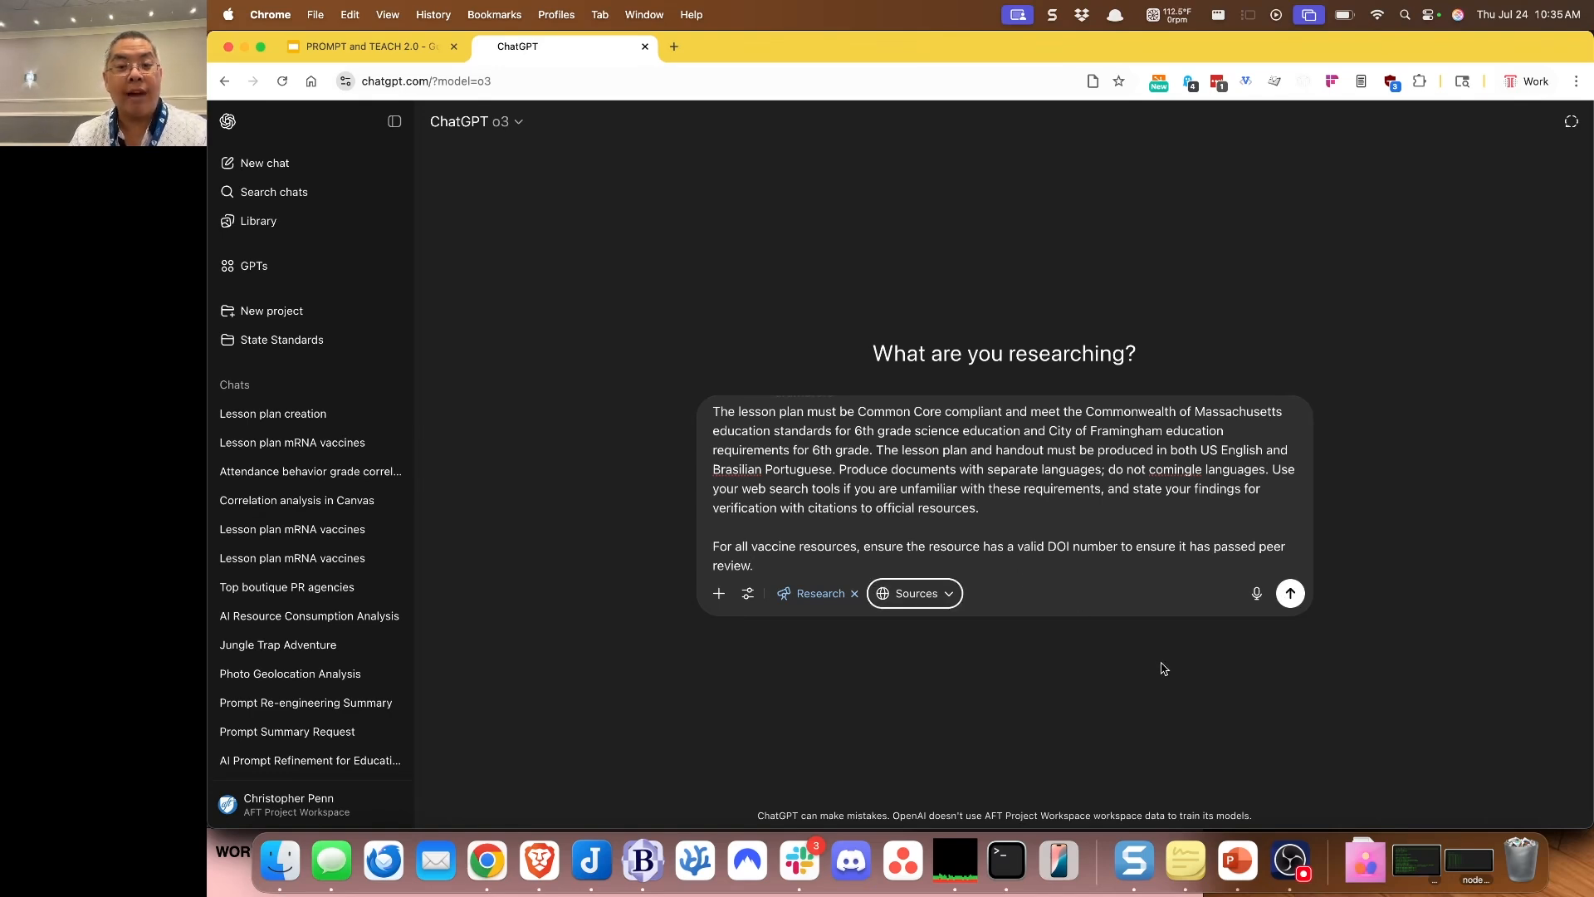
pyautogui.click(1291, 593)
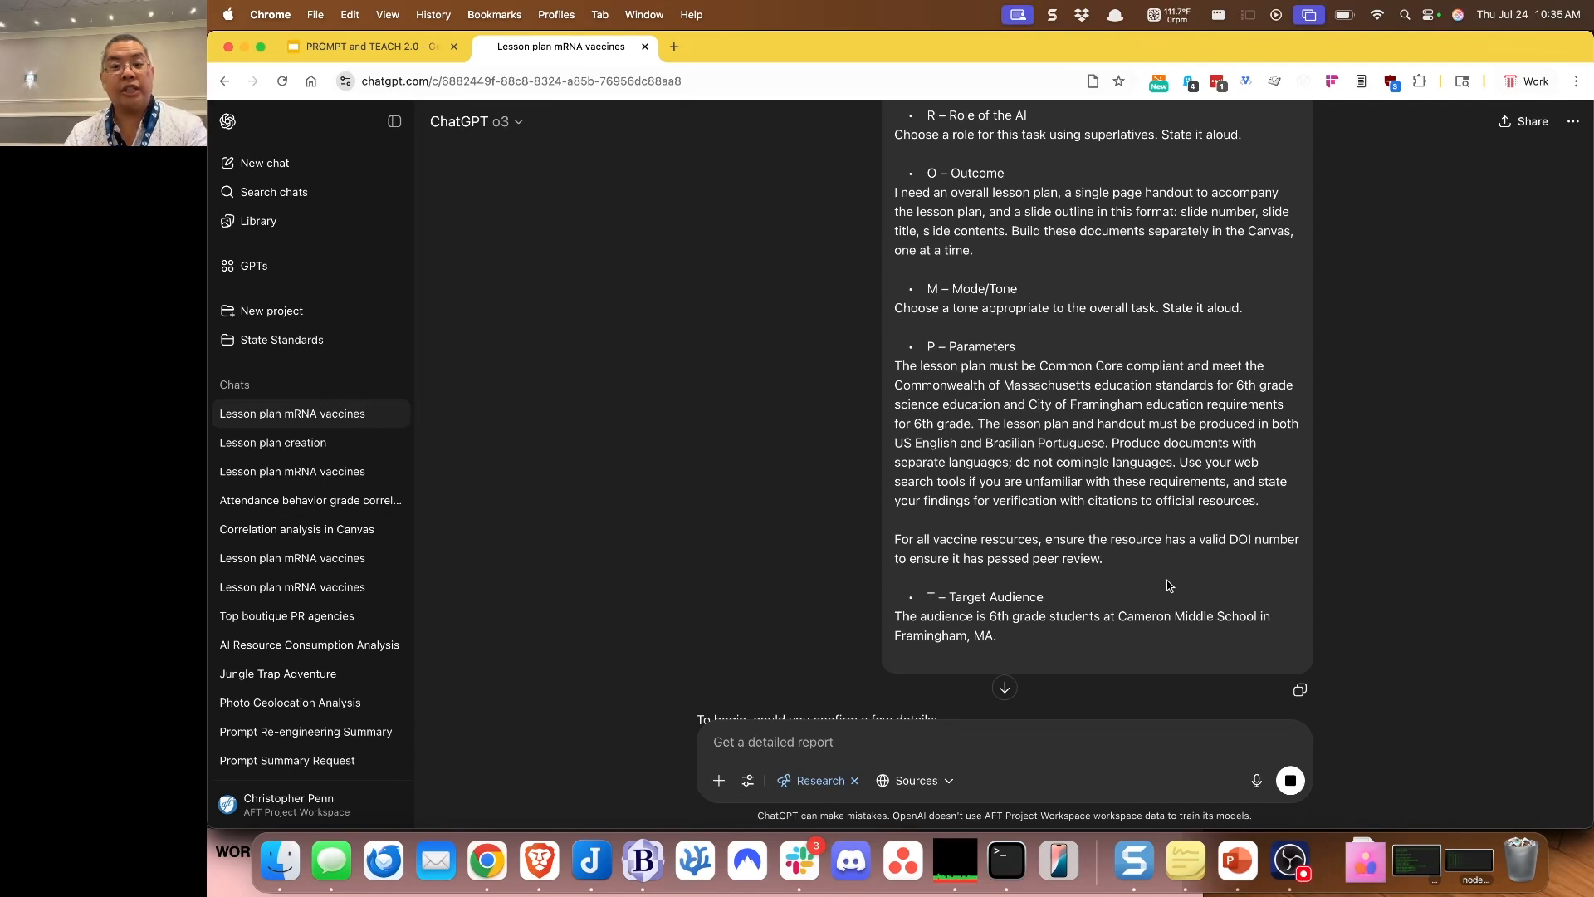
# Step: Answer the lesson length question with "45 minutes spread over 3 sessions, monday, wednesday, and friday, 45 minutes each."
pyautogui.scroll(-5, 1169, 585)
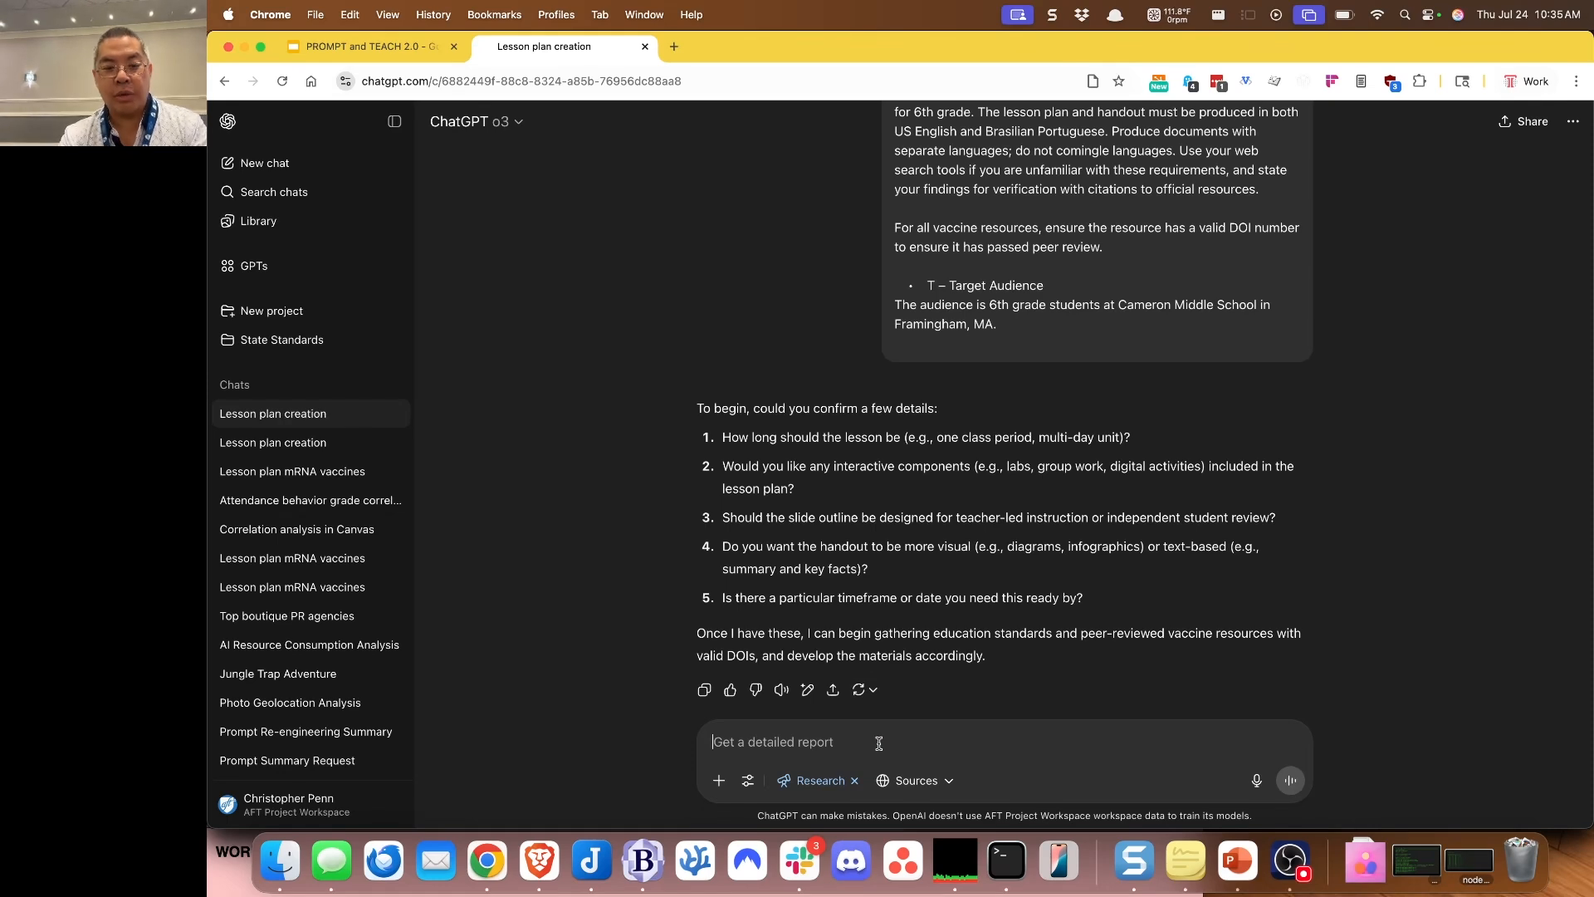
pyautogui.write('45 minutes spr')
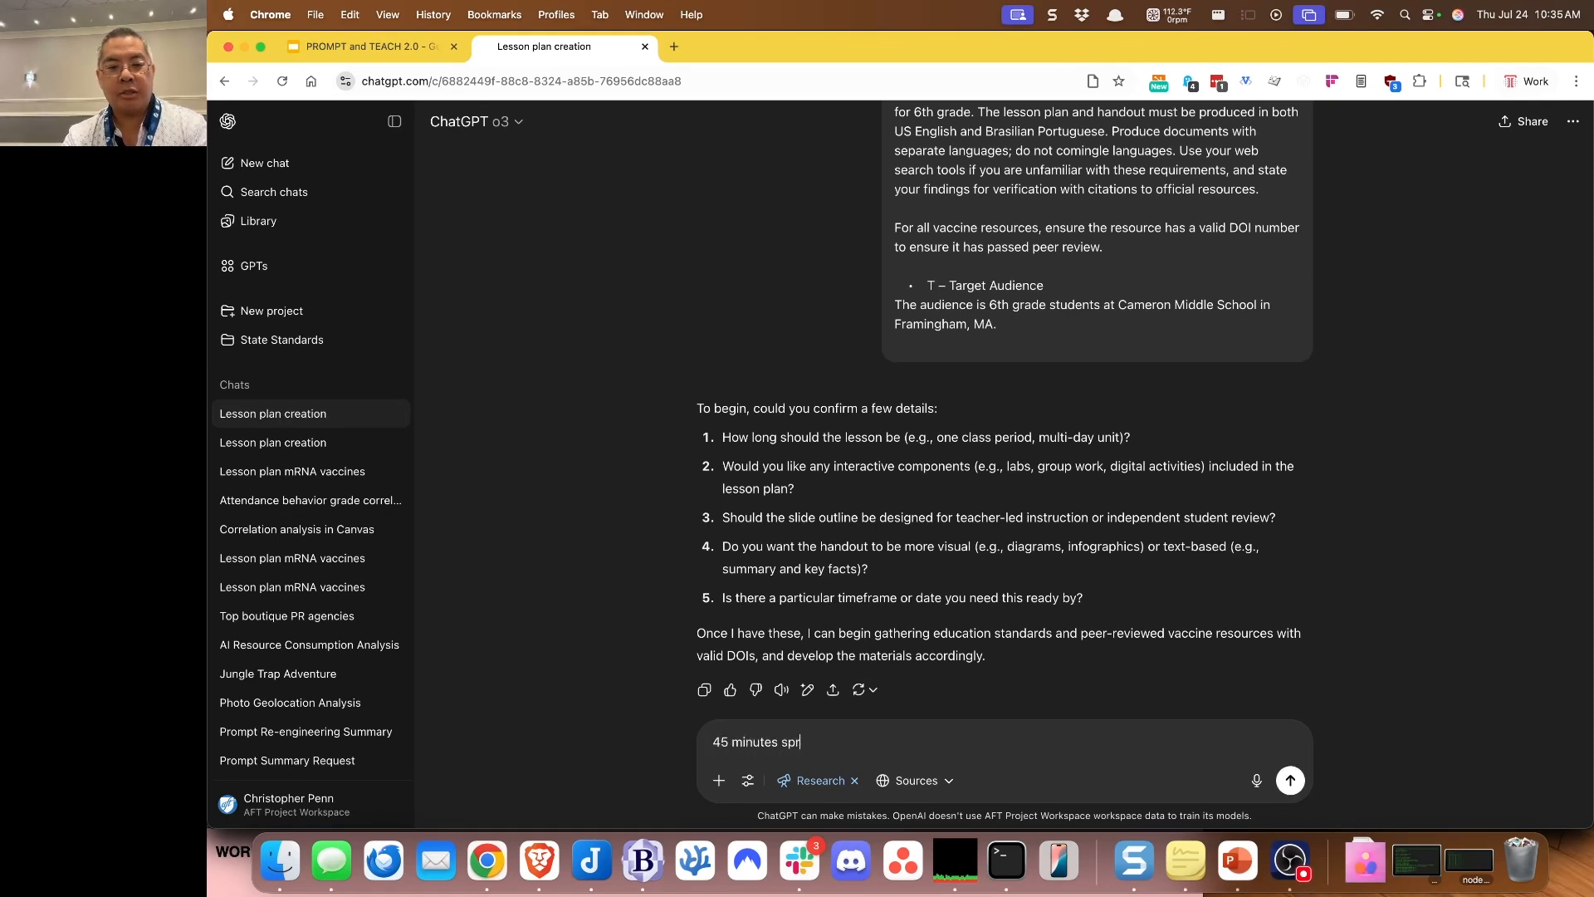
pyautogui.write('ead over 3 ')
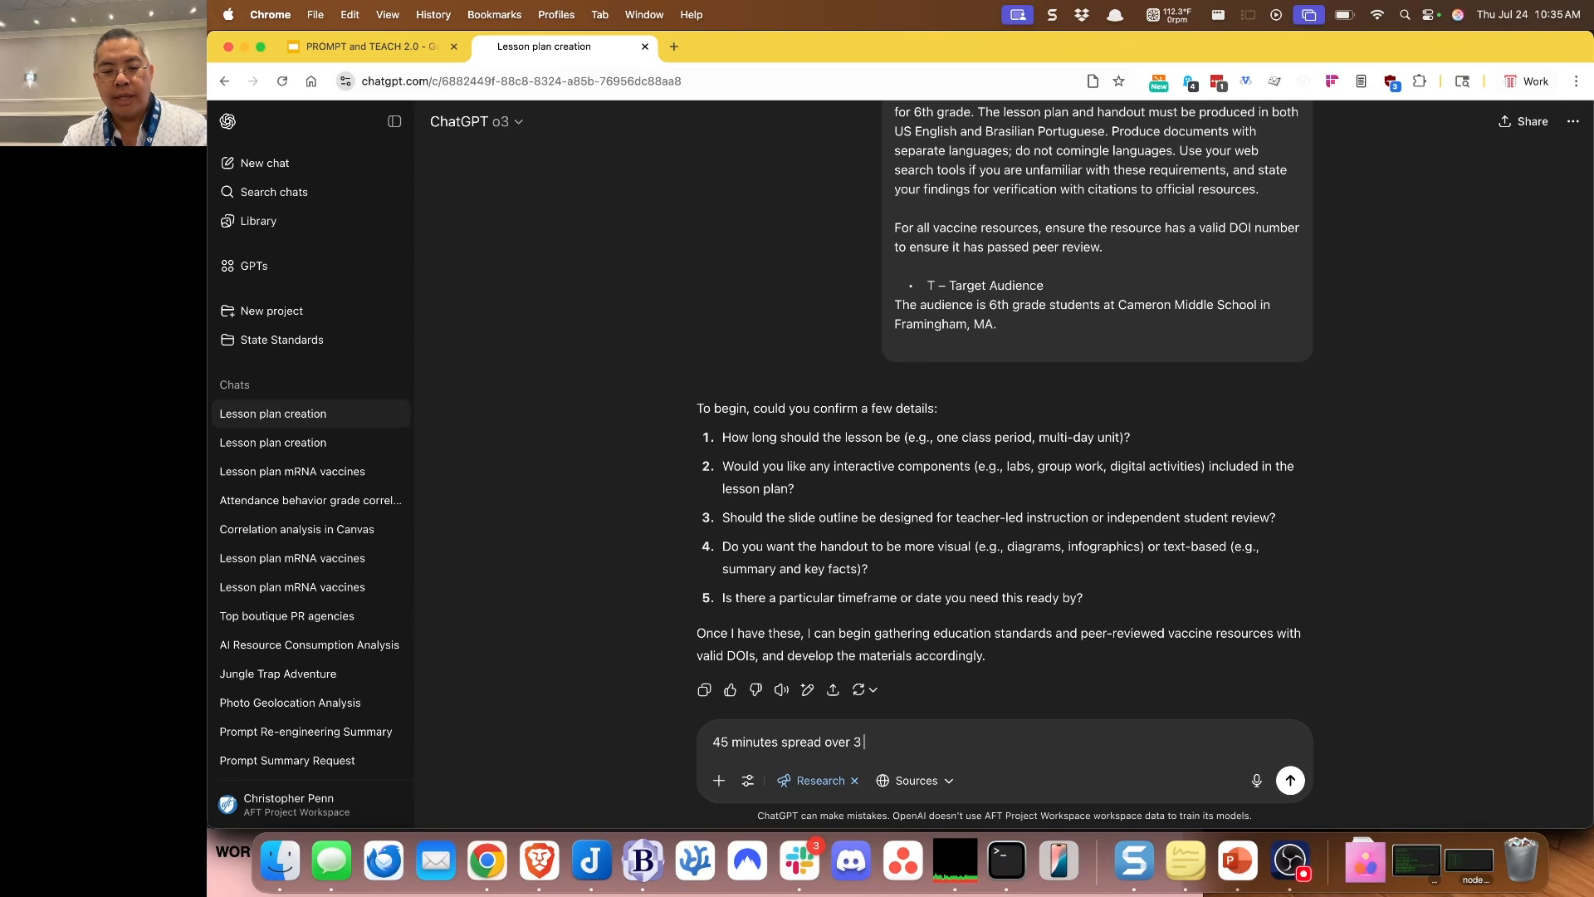
pyautogui.write('sessions, monday, ')
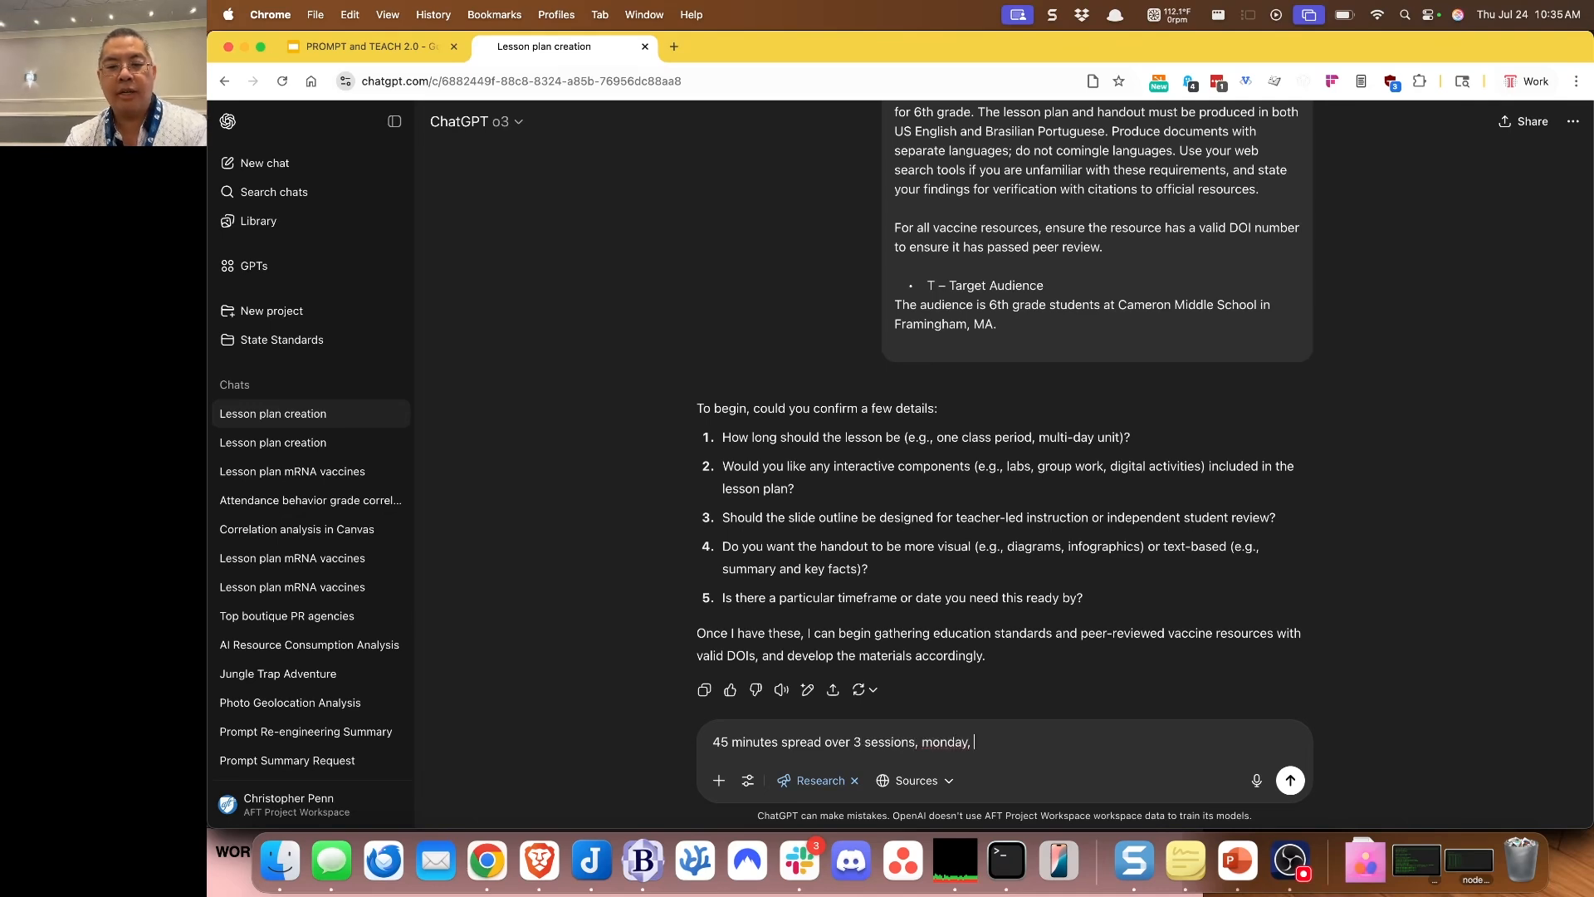
pyautogui.write('wednesday, and friday')
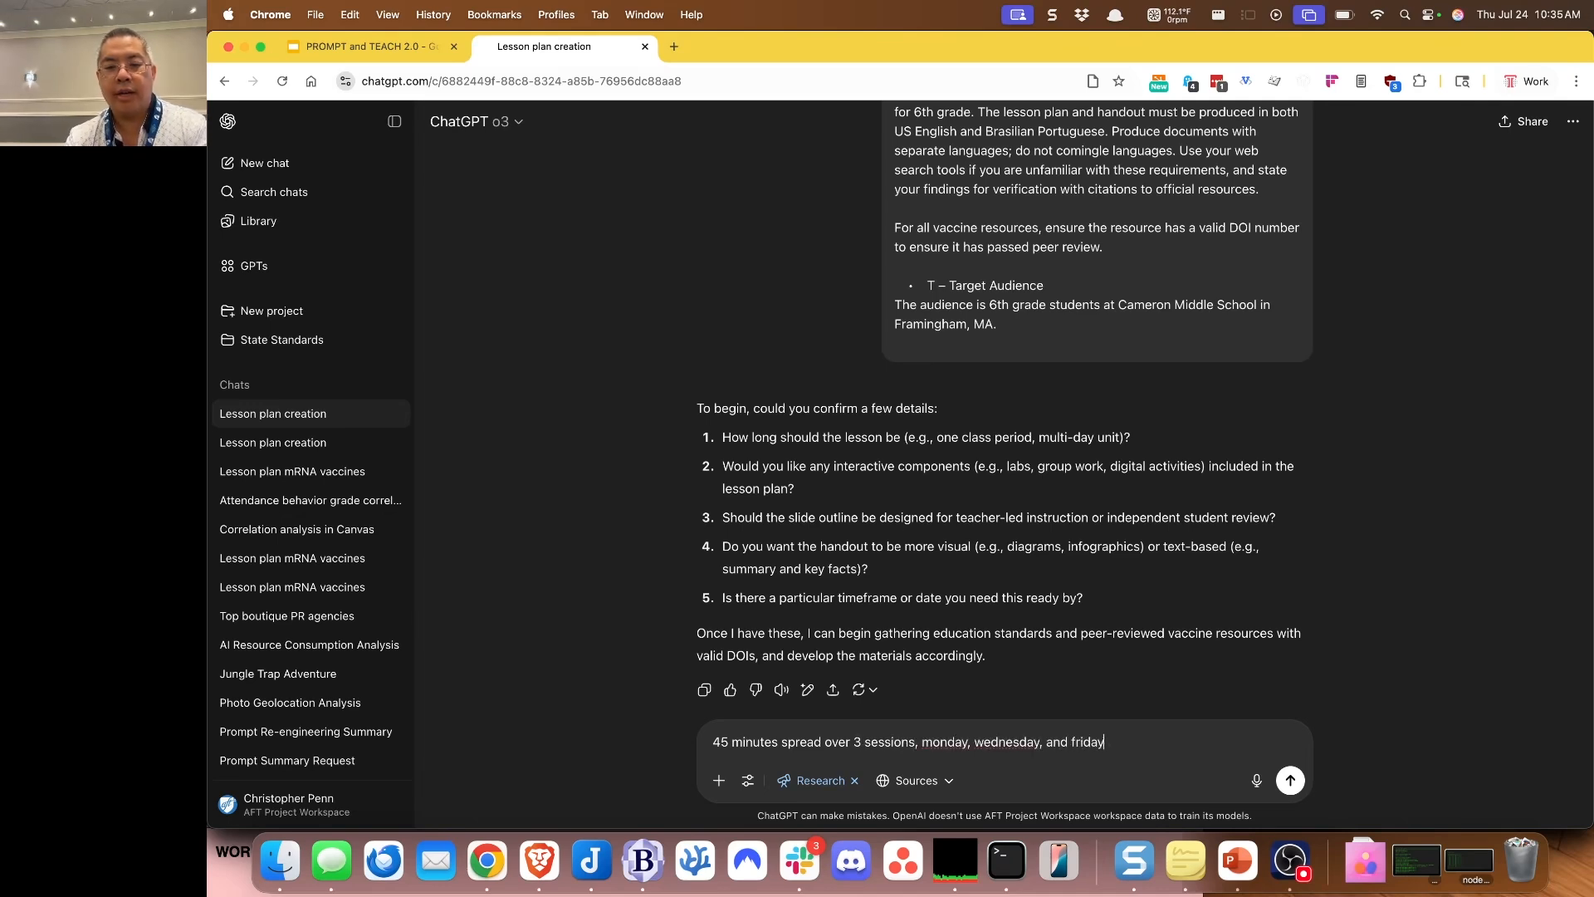
pyautogui.write(', 45 minutes each.')
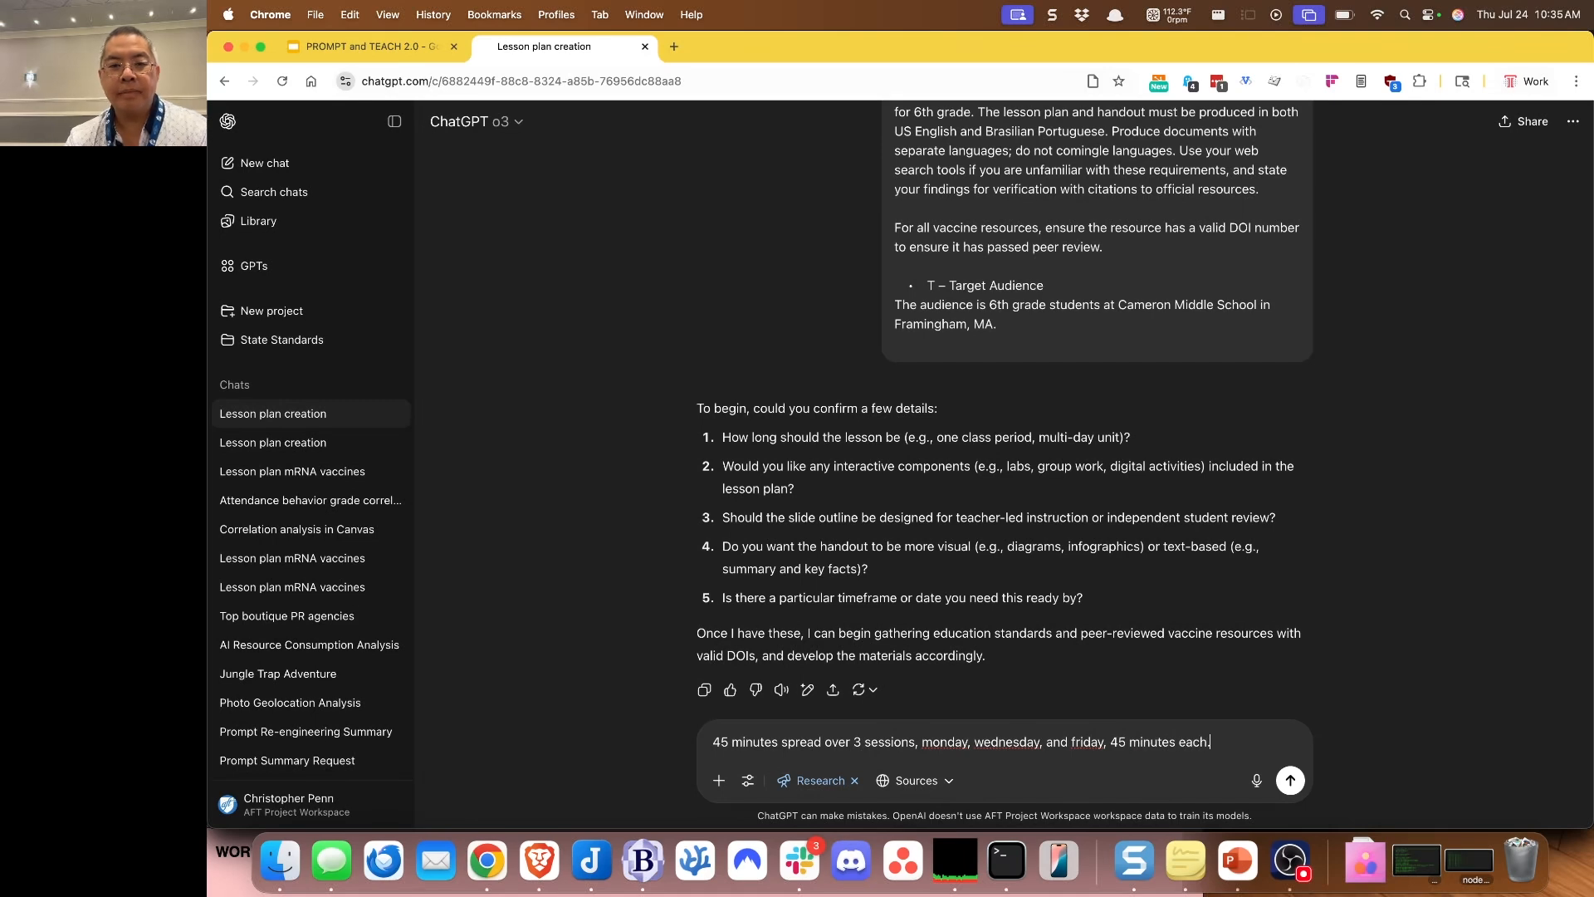
# Step: Add a new line to the reply: "interactive: we have construction paper, scissors, markers, glue, and standard classroom materials."
pyautogui.hotkey('shift', 'Return')
pyautogui.write('in')
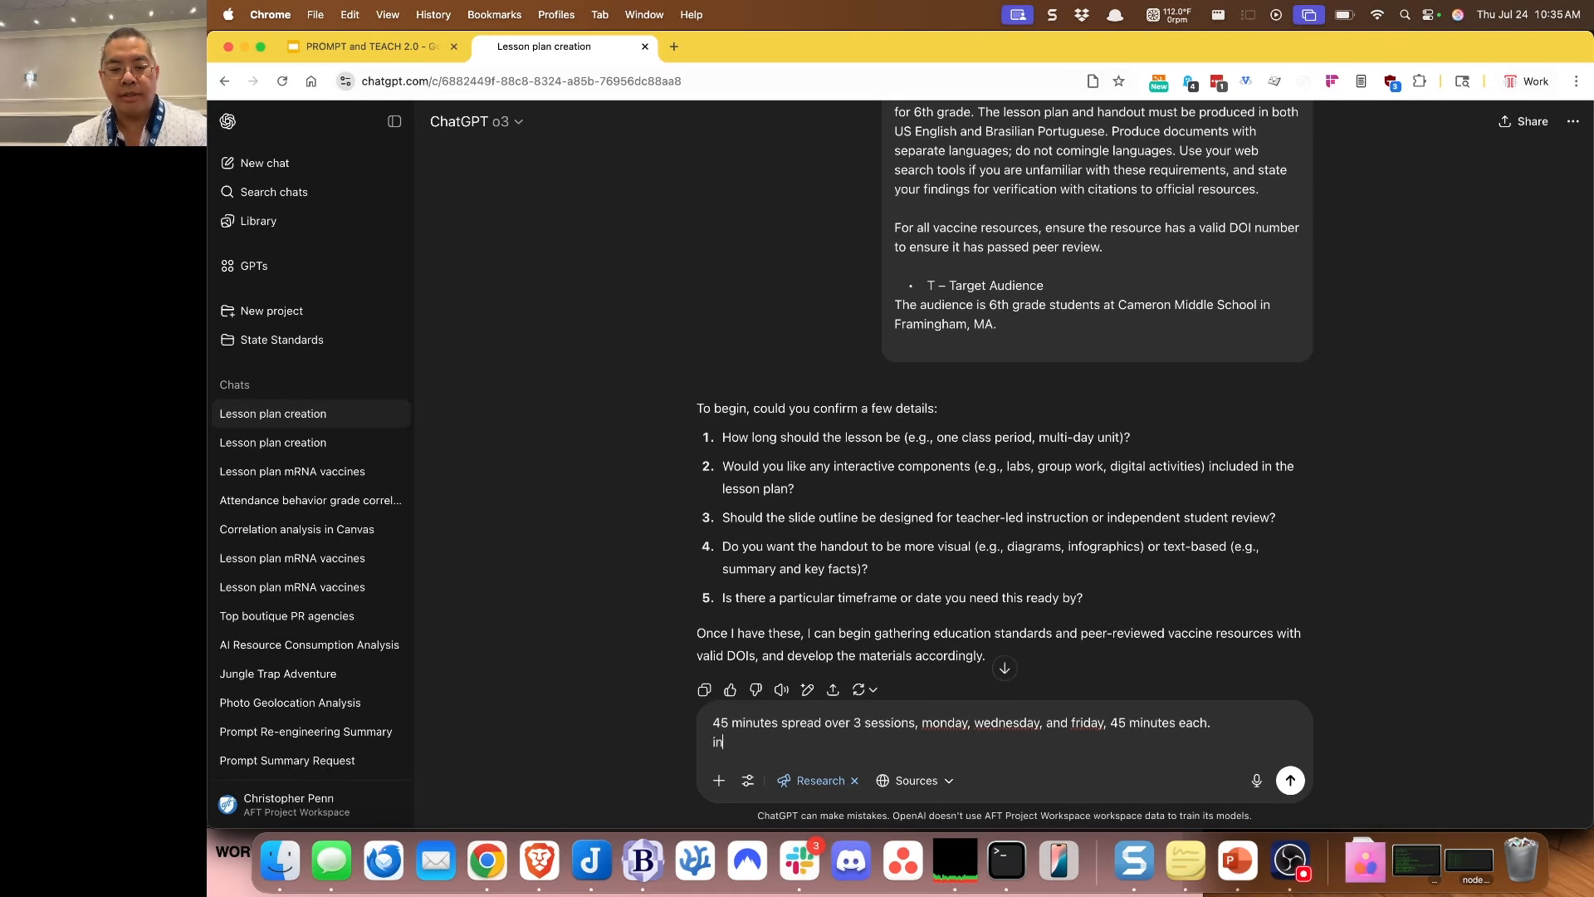
pyautogui.write('teractive: we have co')
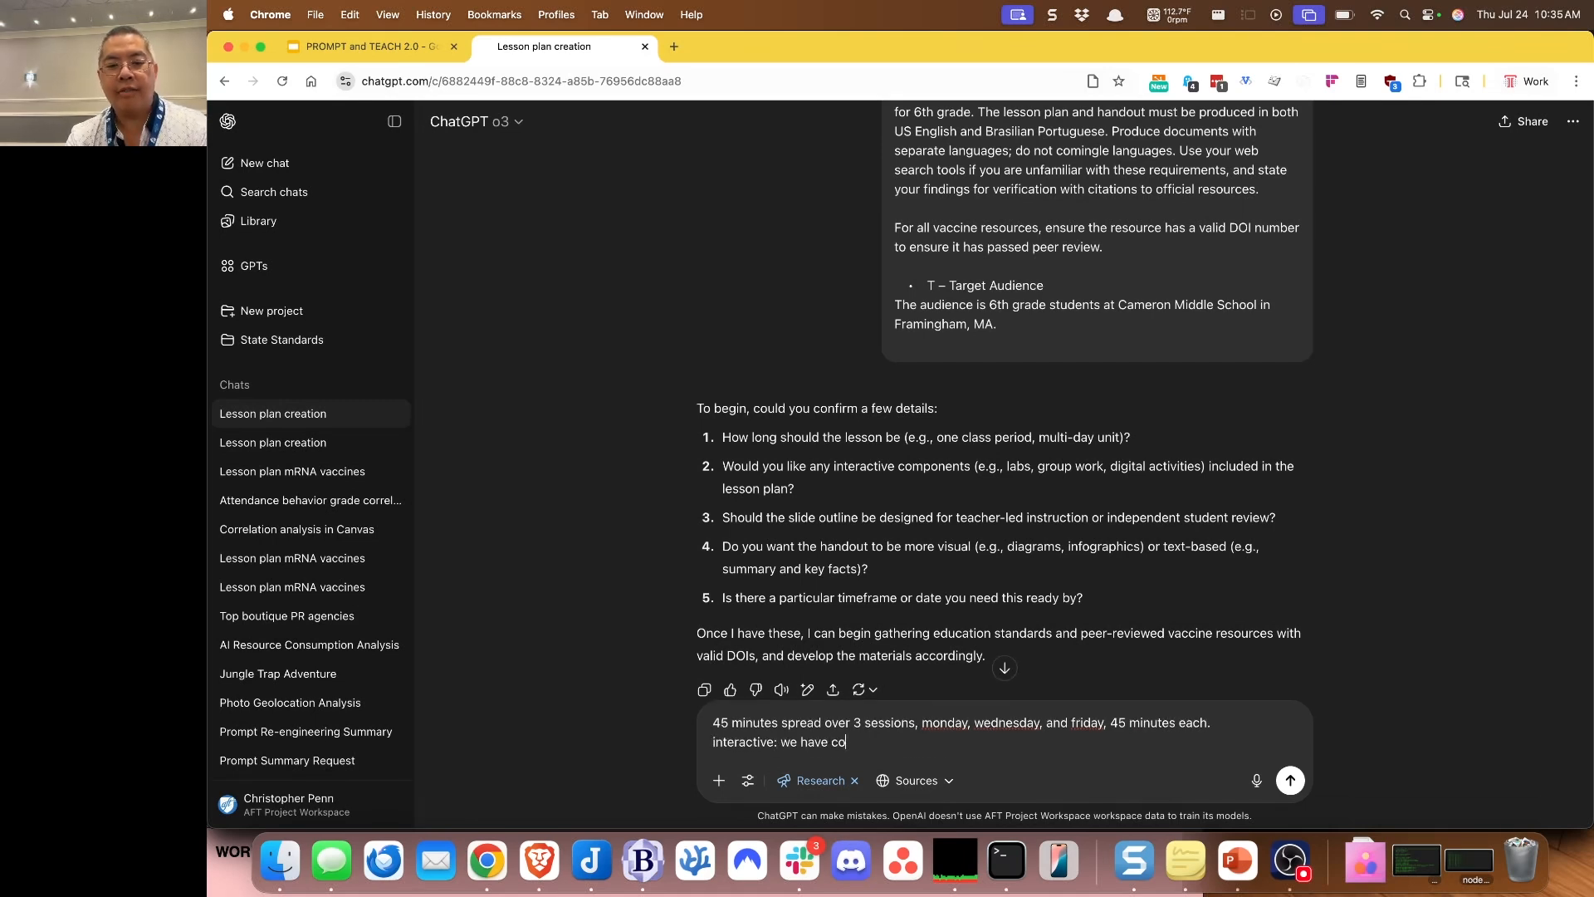
pyautogui.write('nstruction paper, scis')
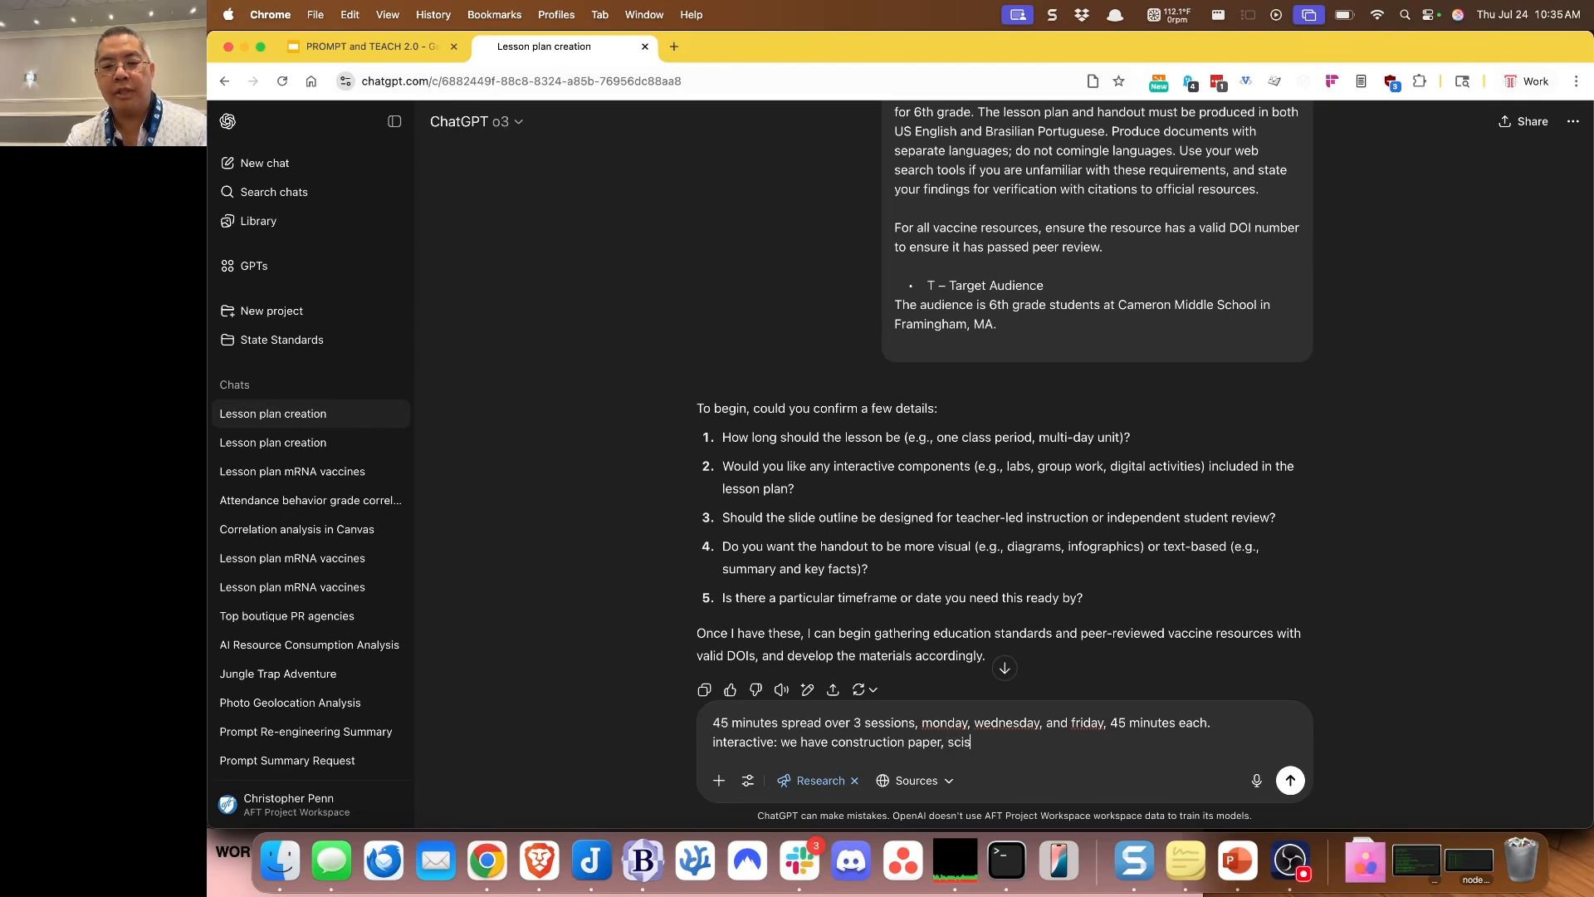
pyautogui.write('sors, markers, gl')
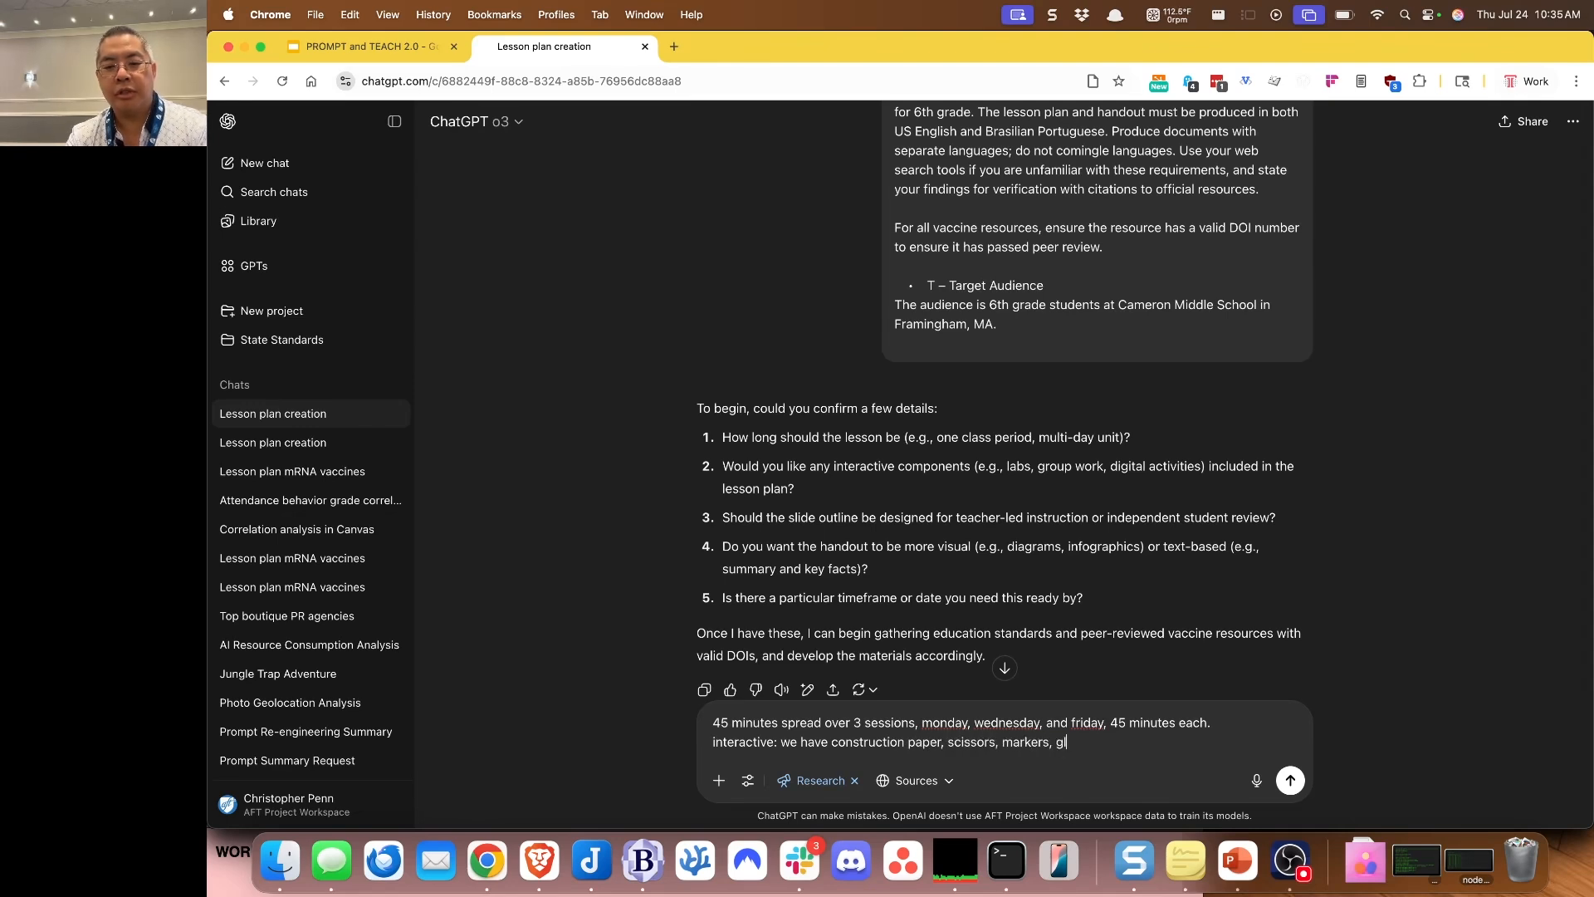
pyautogui.write('ue, and standard c')
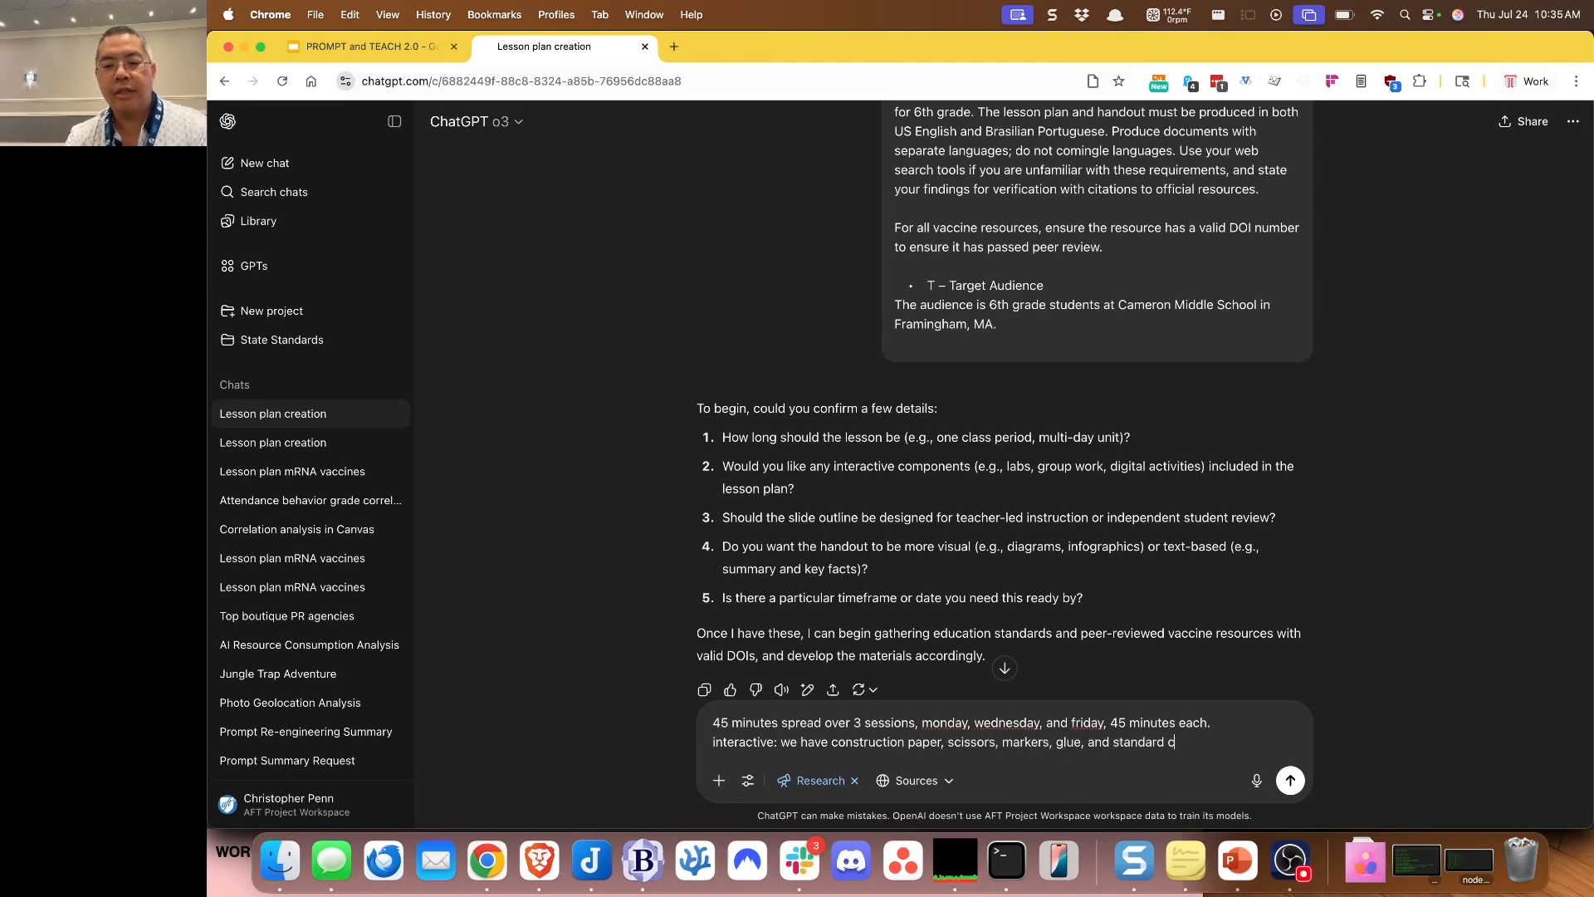
pyautogui.write('lassroom materials.')
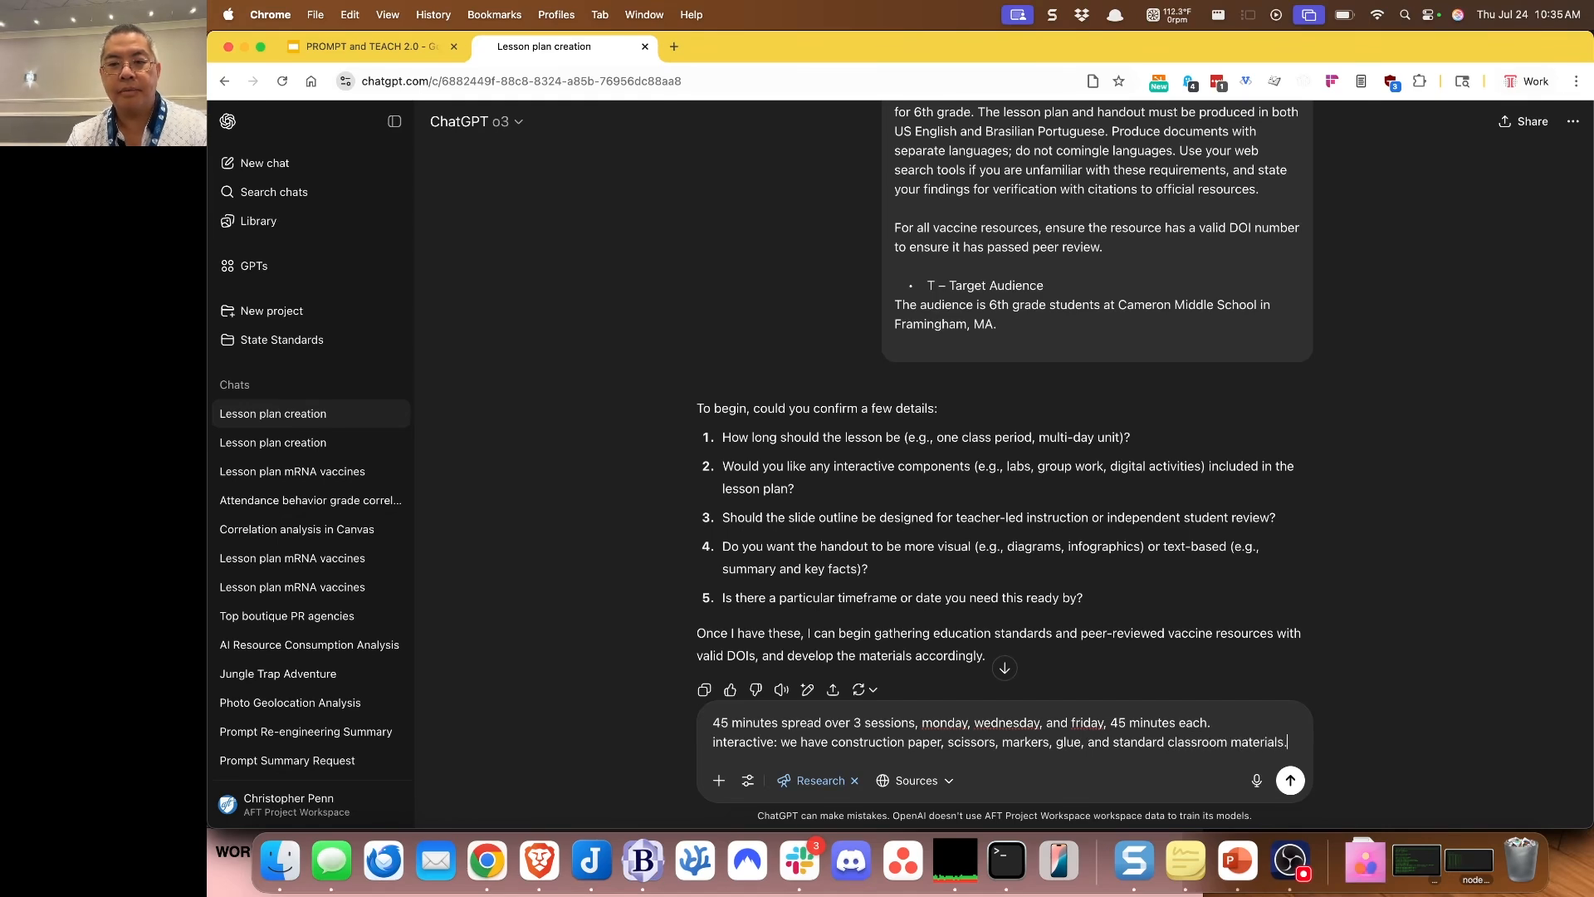
# Step: Add a third line to the reply answering the slide question: "the slide outline is for teacher led instruction"
pyautogui.hotkey('shift', 'Return')
pyautogui.write('th')
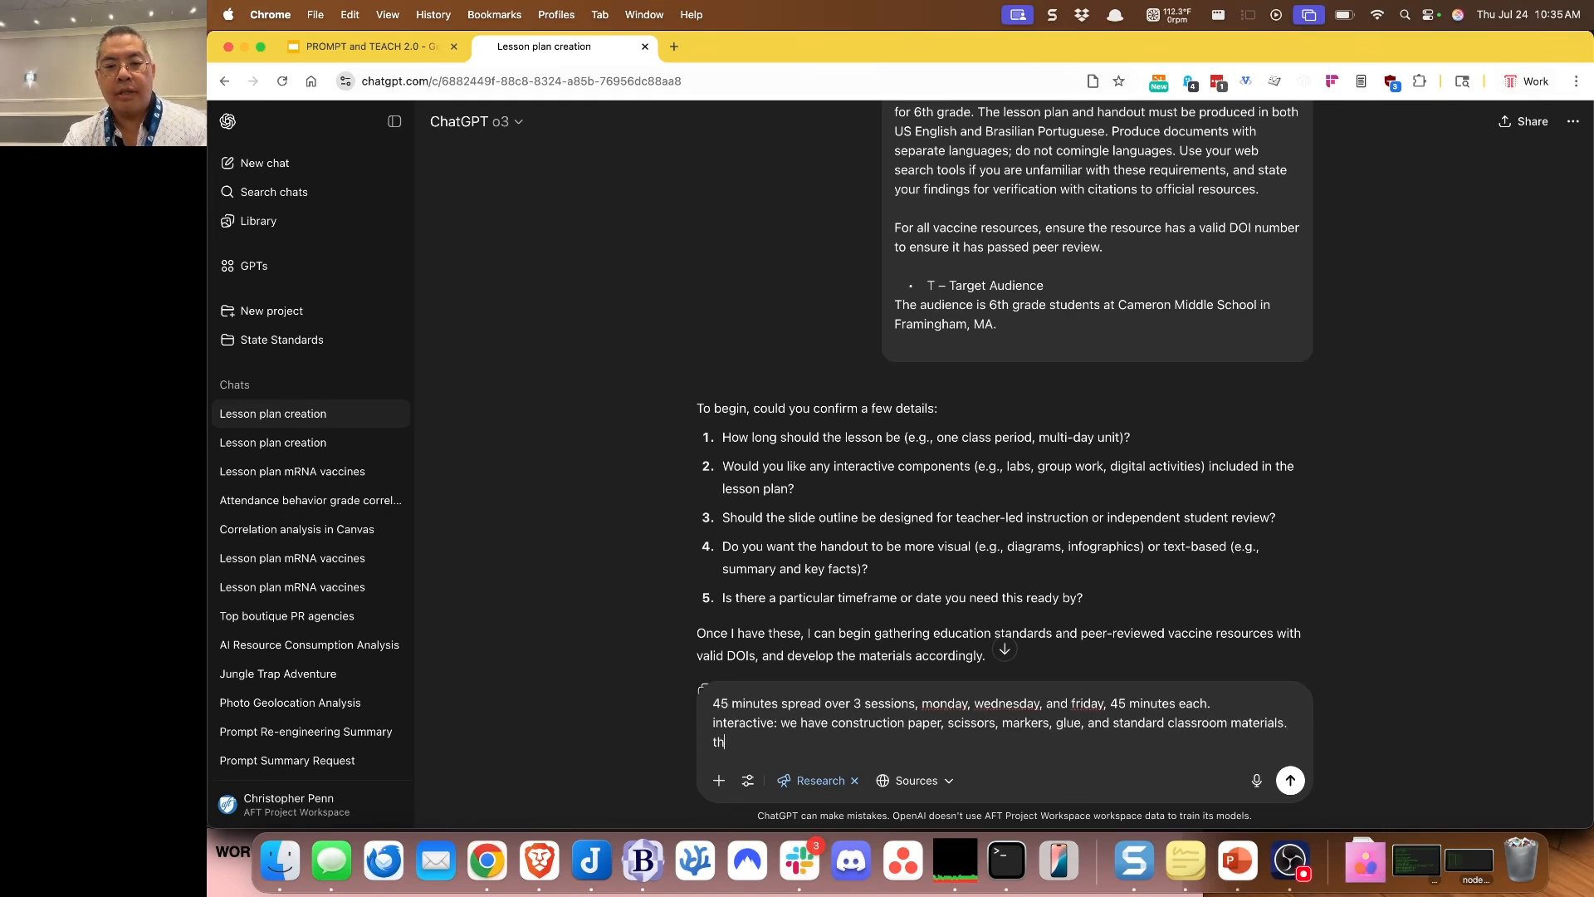
pyautogui.write('e slde')
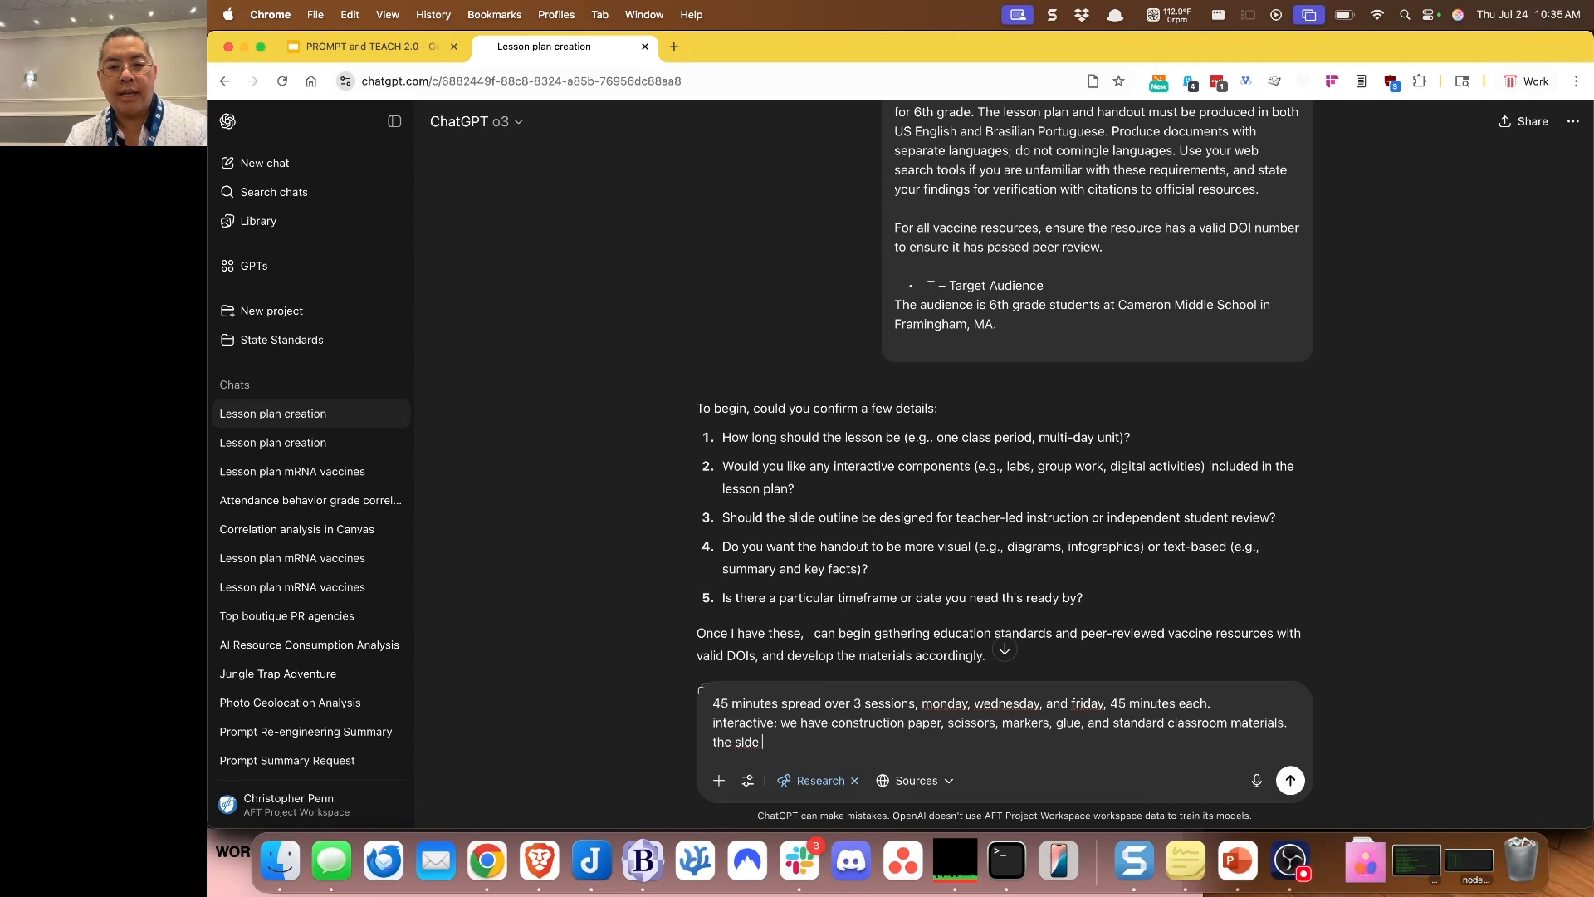
pyautogui.press('BackSpace')
pyautogui.press('BackSpace')
pyautogui.press('BackSpace')
pyautogui.write('ide outline is')
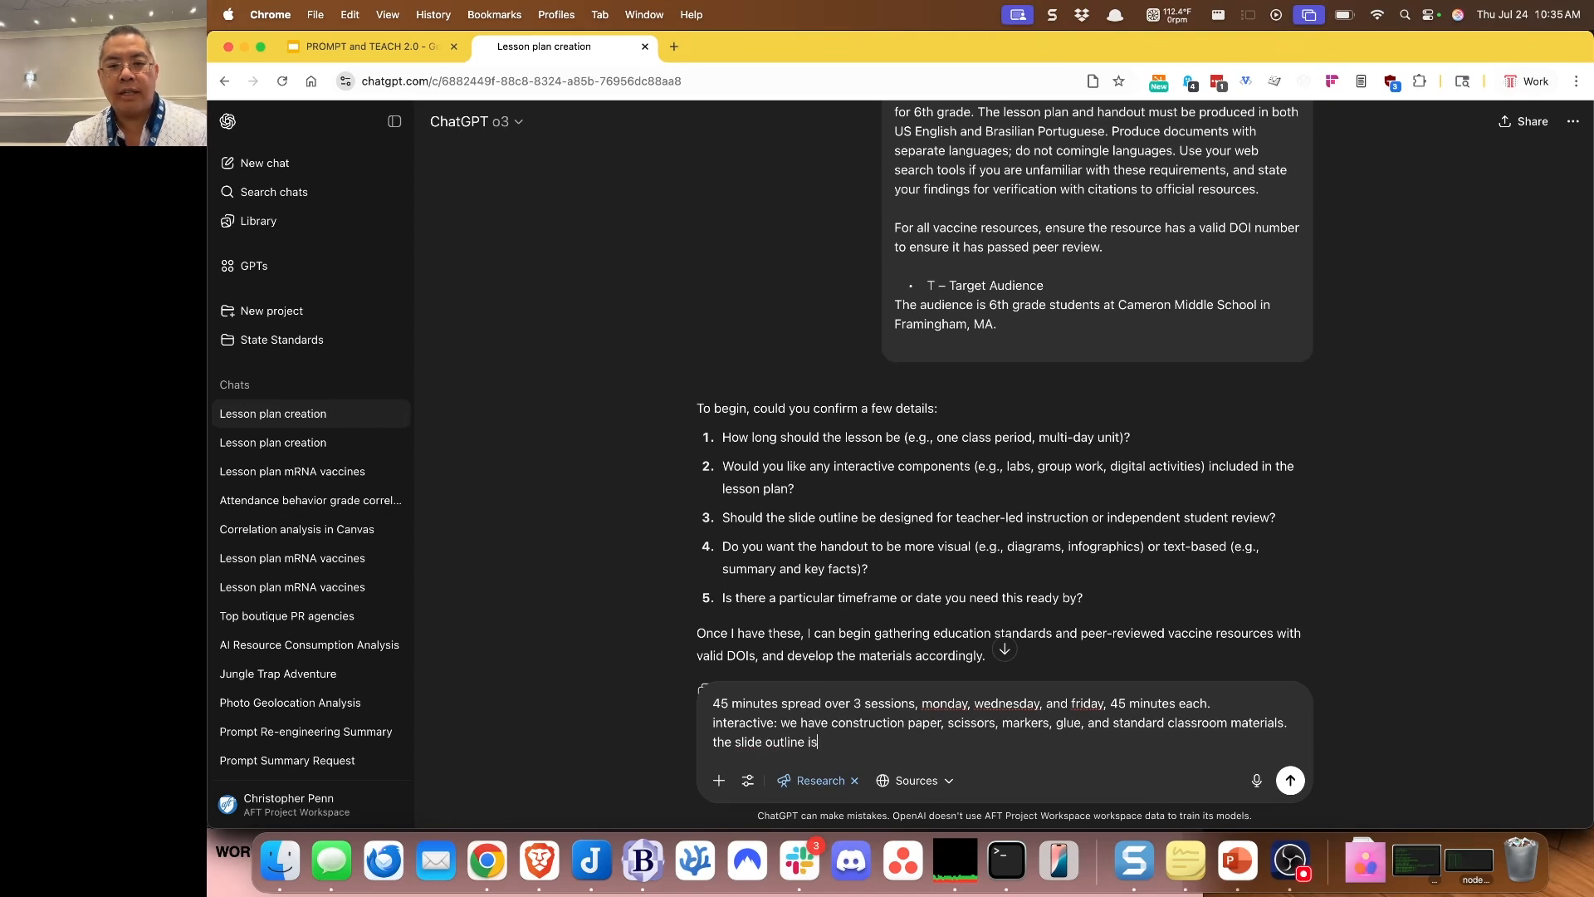
pyautogui.write(' for teacher led in')
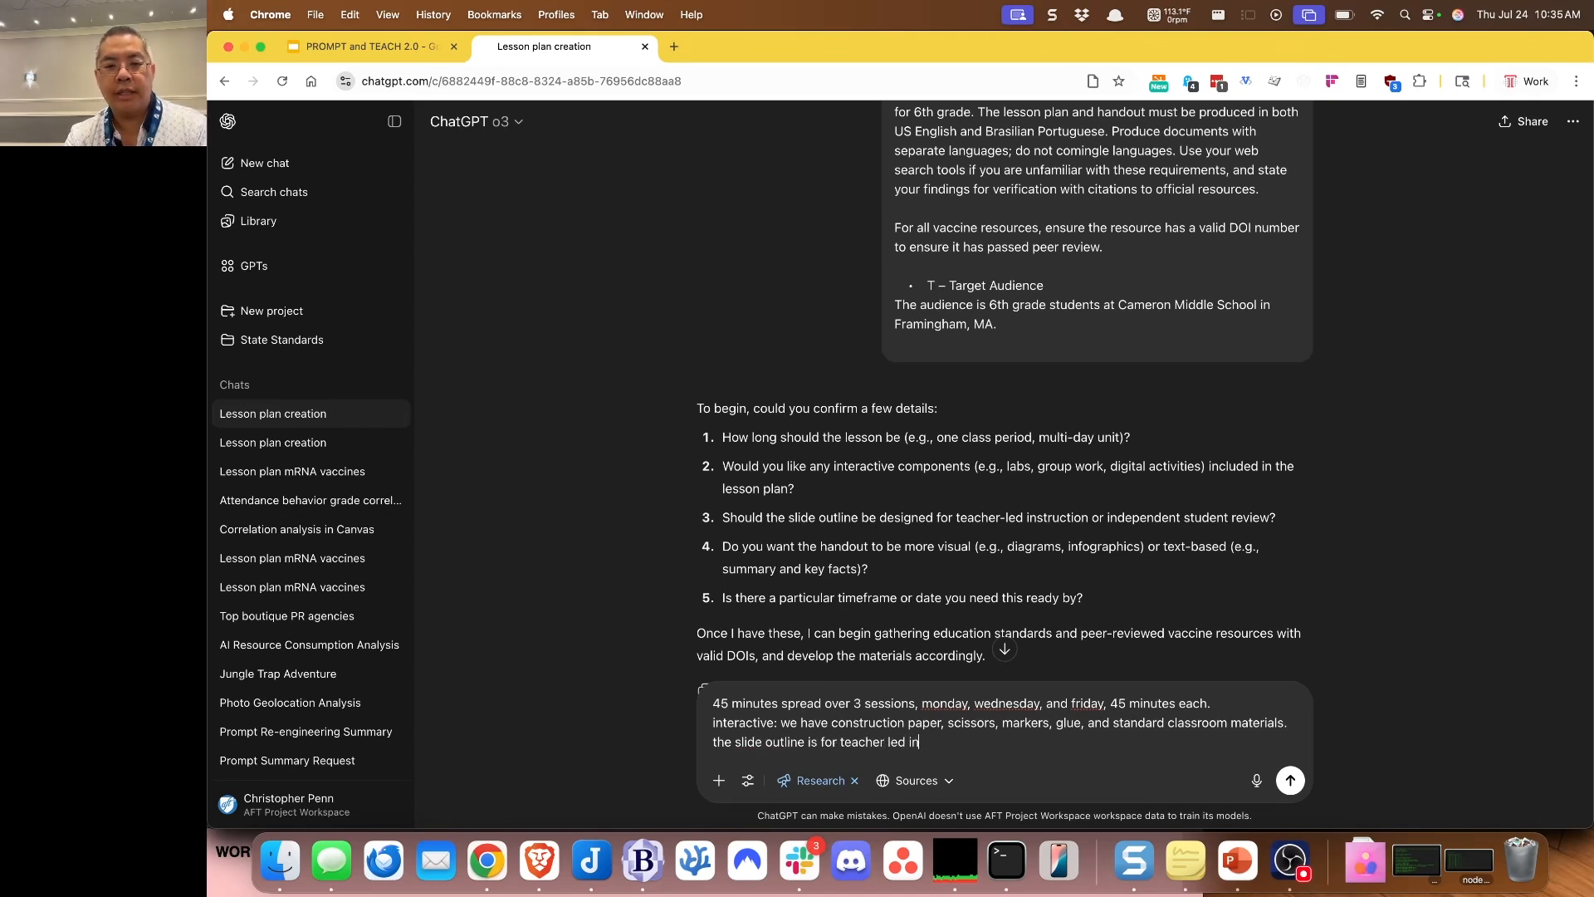
pyautogui.write('struction')
# Step: Add a line to the reply about the handout style: "The handout should more visual where possible"
pyautogui.hotkey('shift', 'Return')
pyautogui.write('The h')
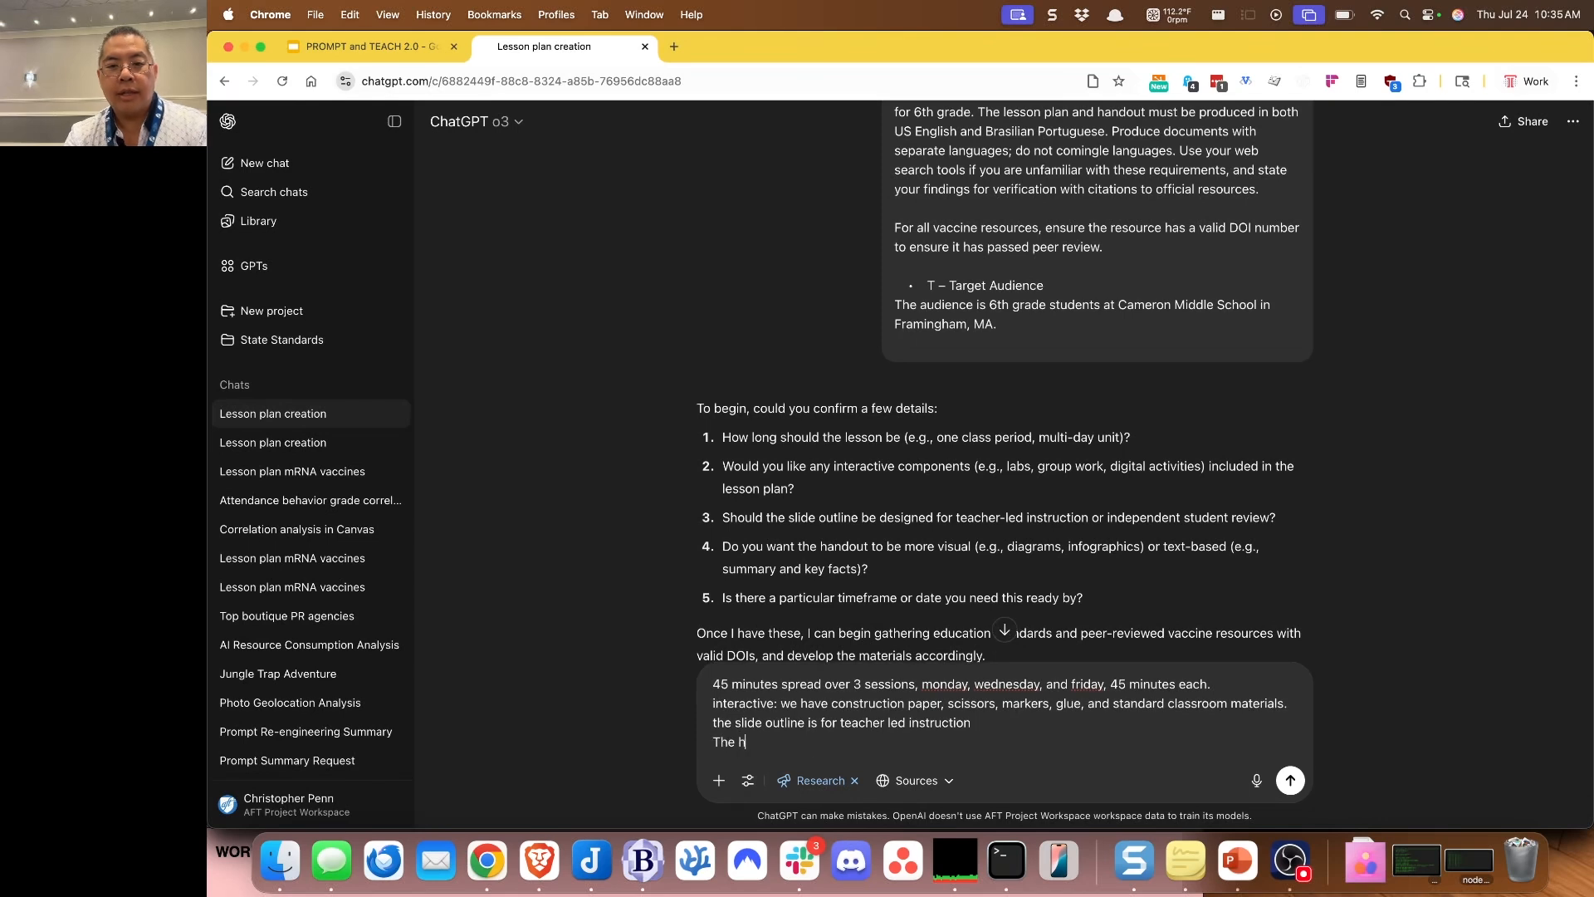
pyautogui.write('andout should ')
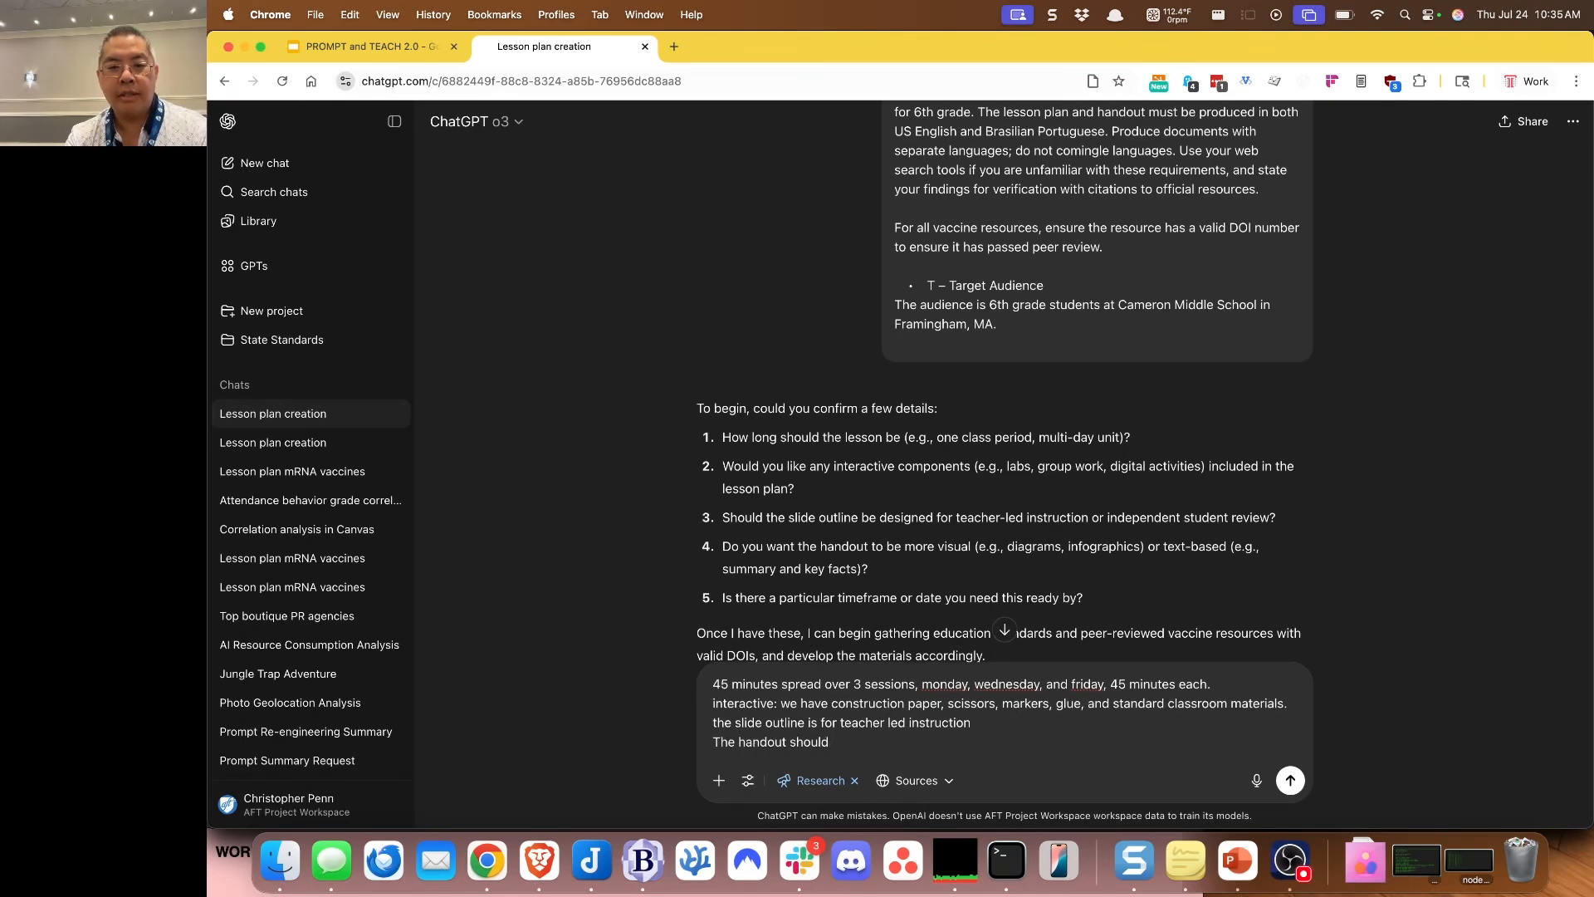
pyautogui.write('more visual ')
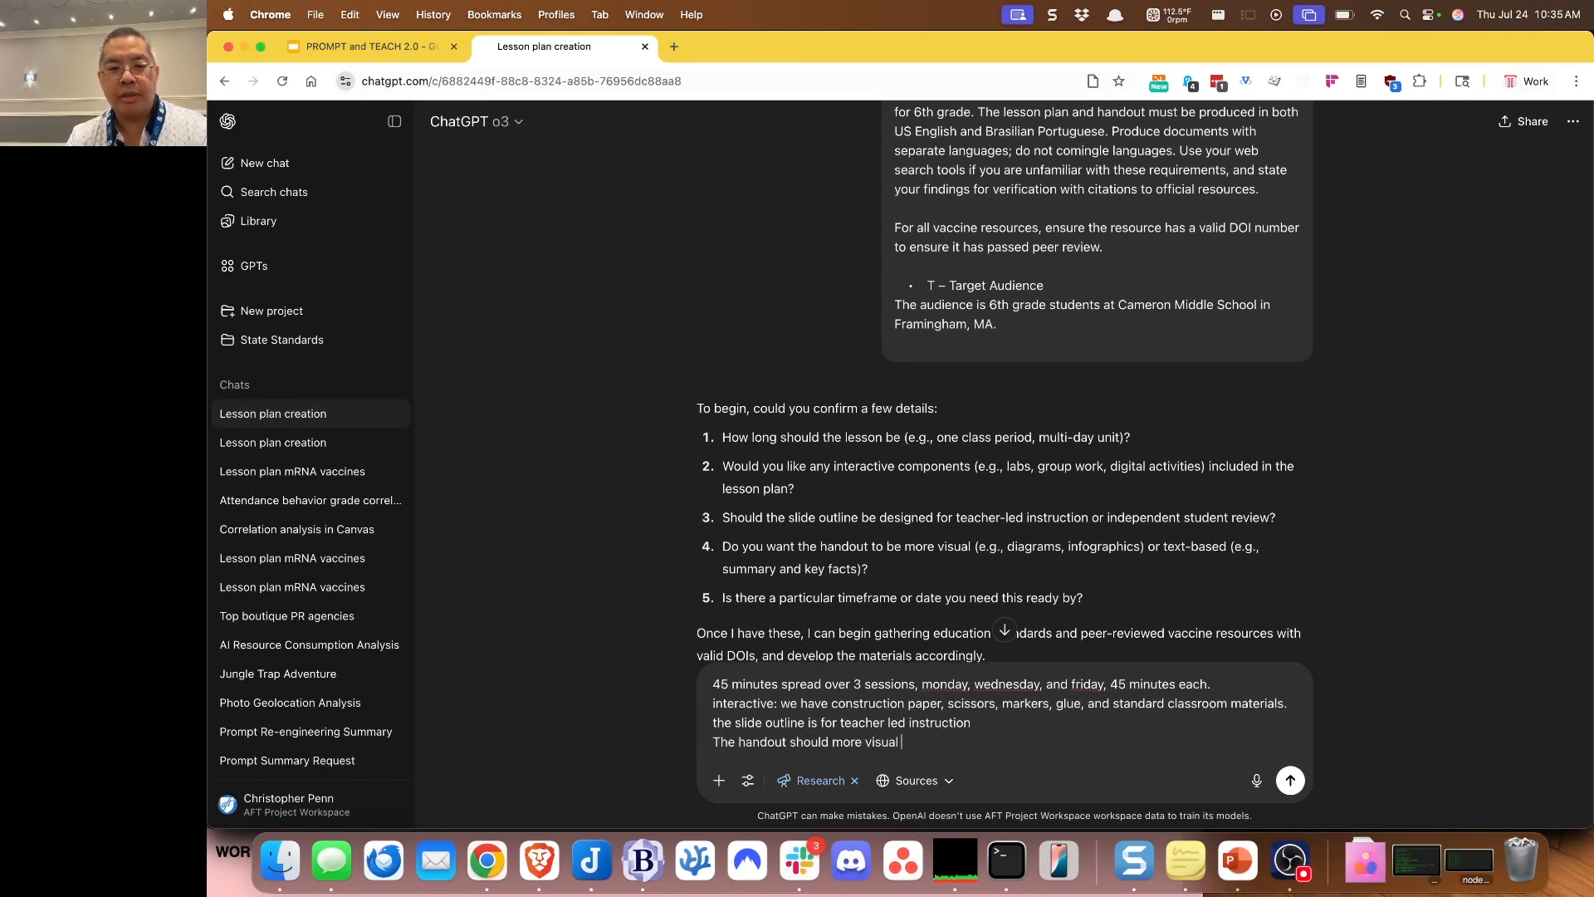
pyautogui.write('where possible')
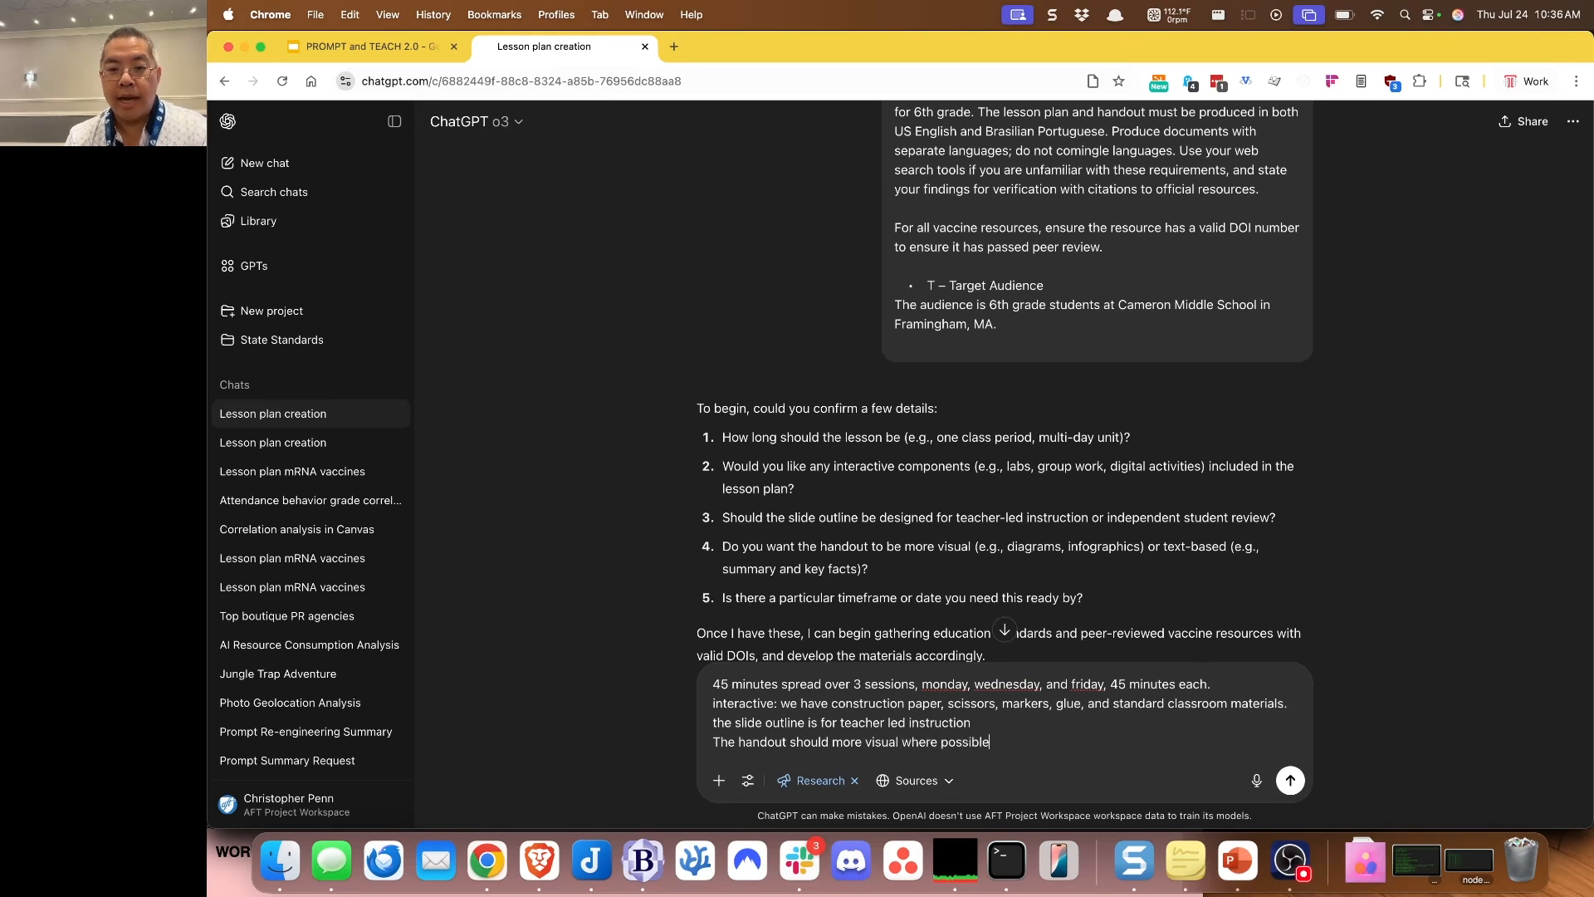
# Step: Finish the reply with the line "We need this available immediately" and send it to start the research
pyautogui.hotkey('shift', 'Return')
pyautogui.write('We need this available immediately')
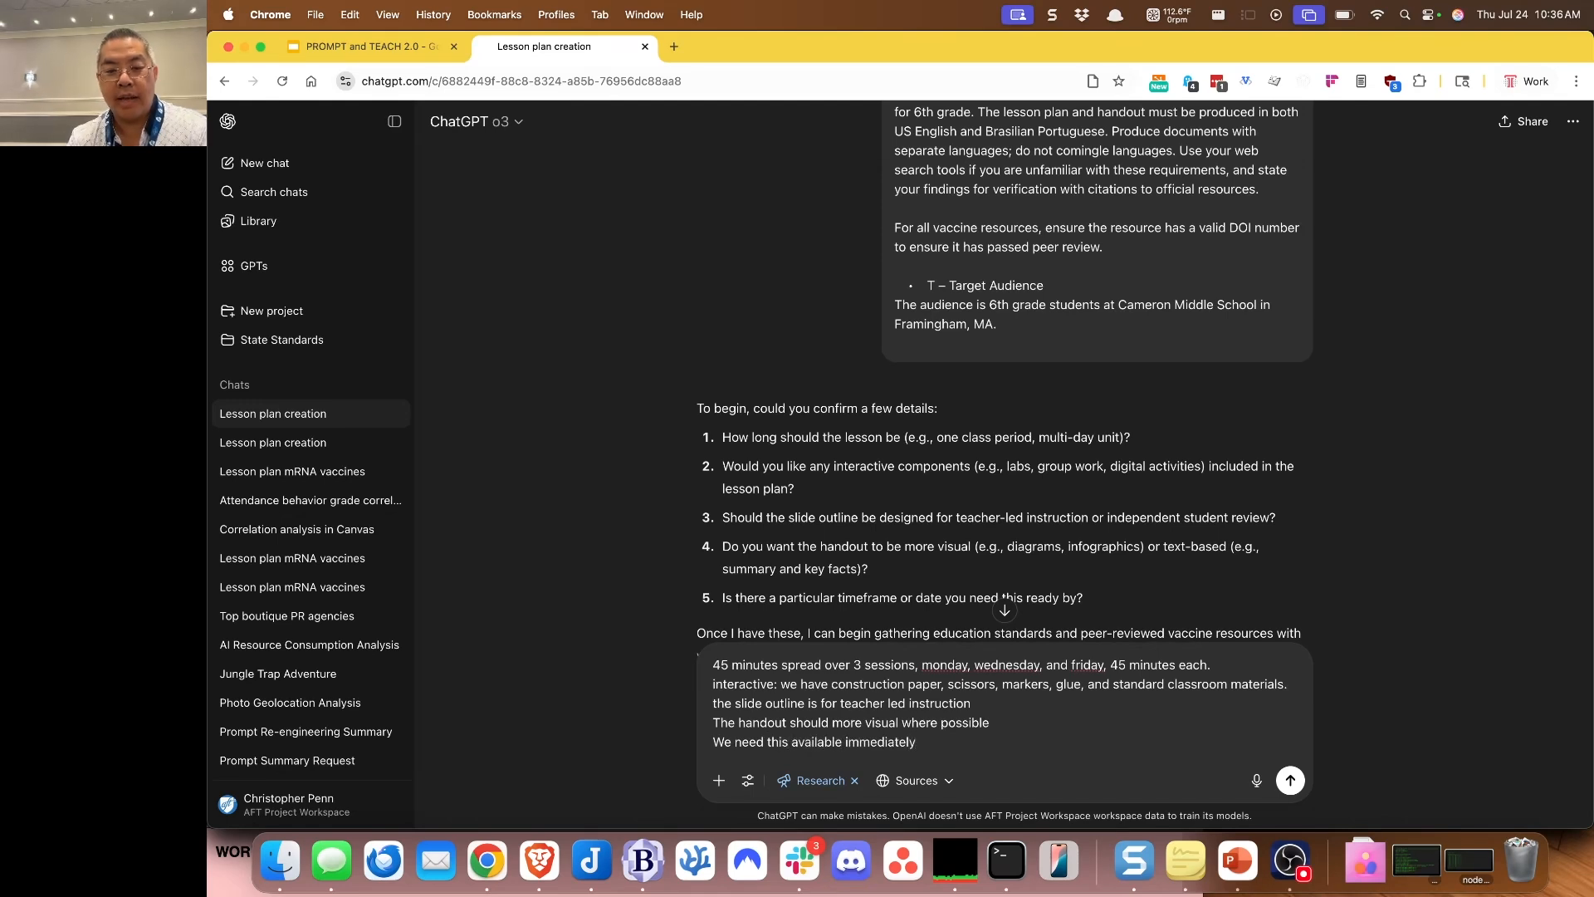
pyautogui.press('Return')
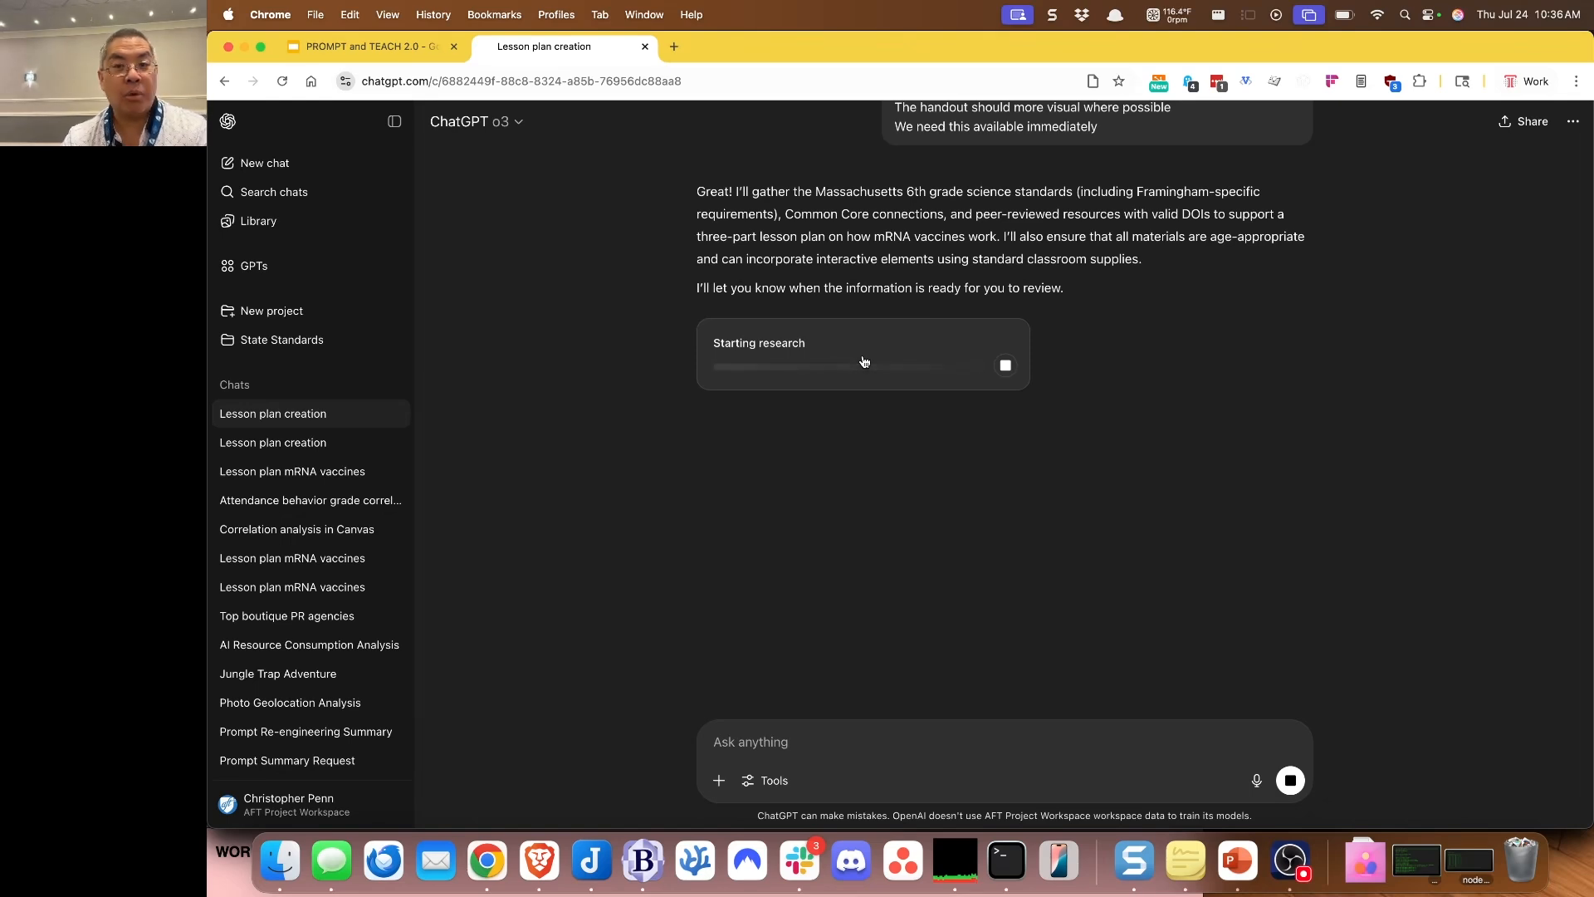
# Step: Switch to the Google Slides deck and review the TEACH 2.0 title slide and the "TEACH: Build Your Chatbot" slide
pyautogui.click(374, 47)
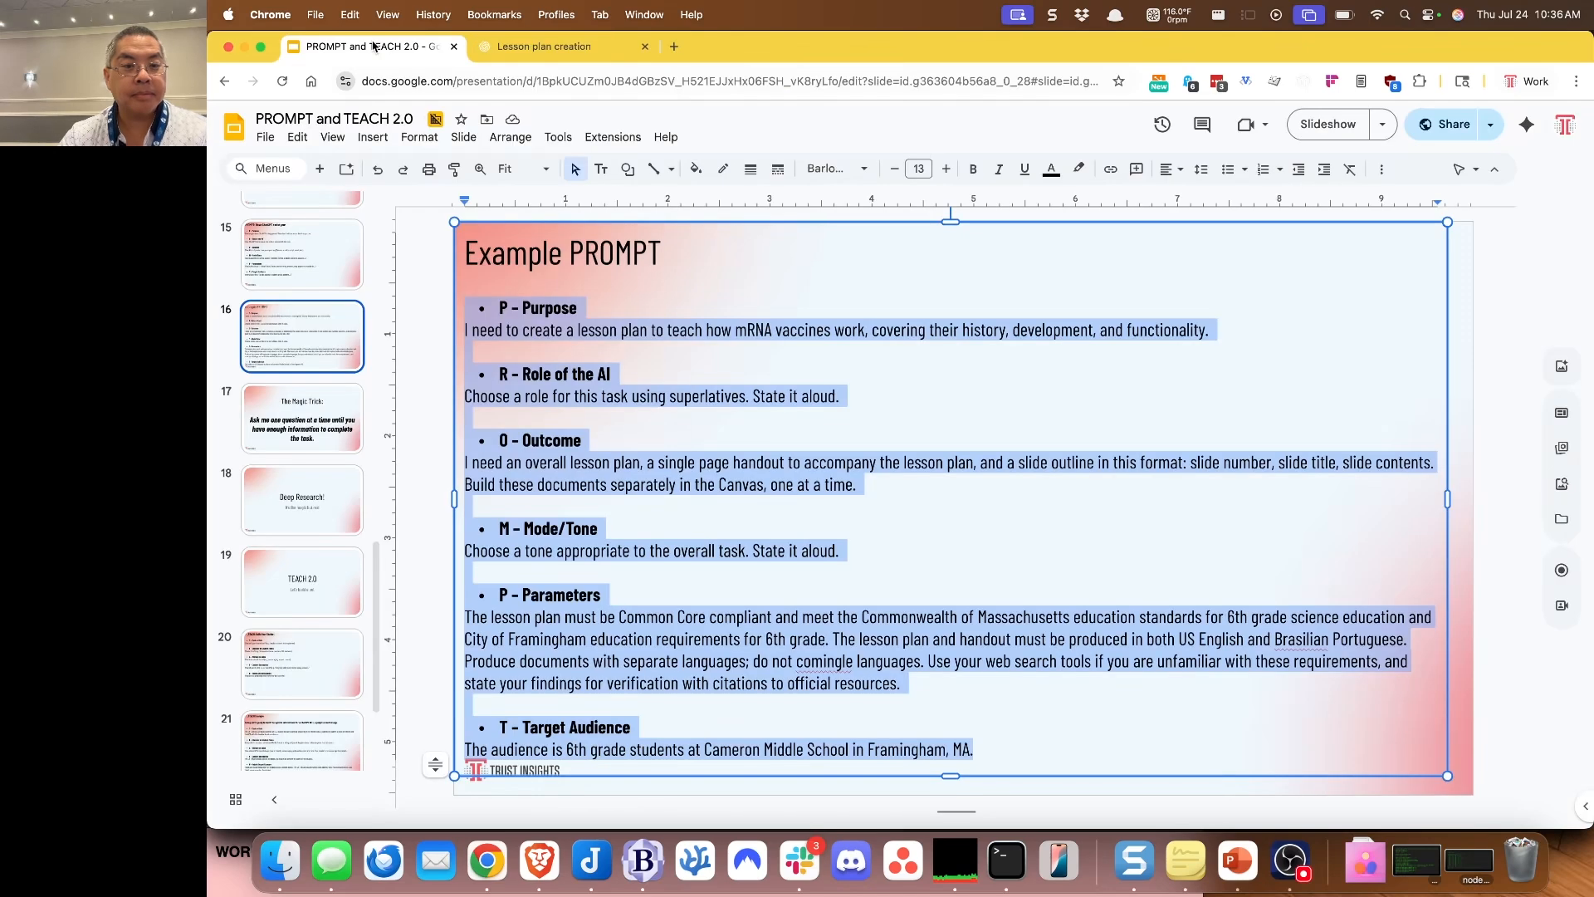
pyautogui.click(282, 586)
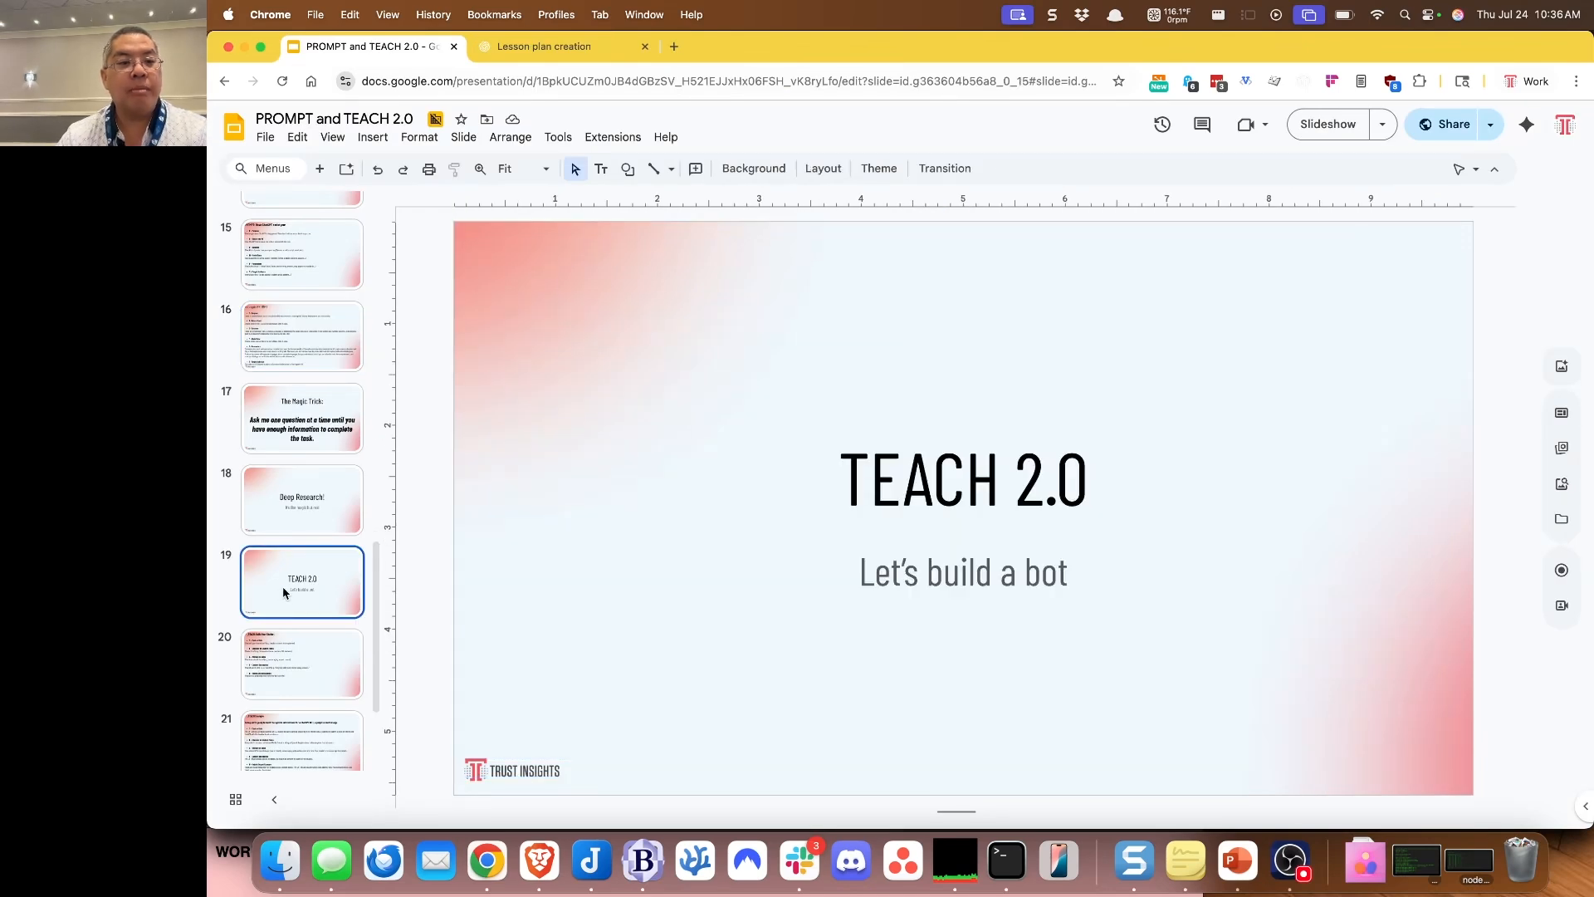
pyautogui.click(323, 658)
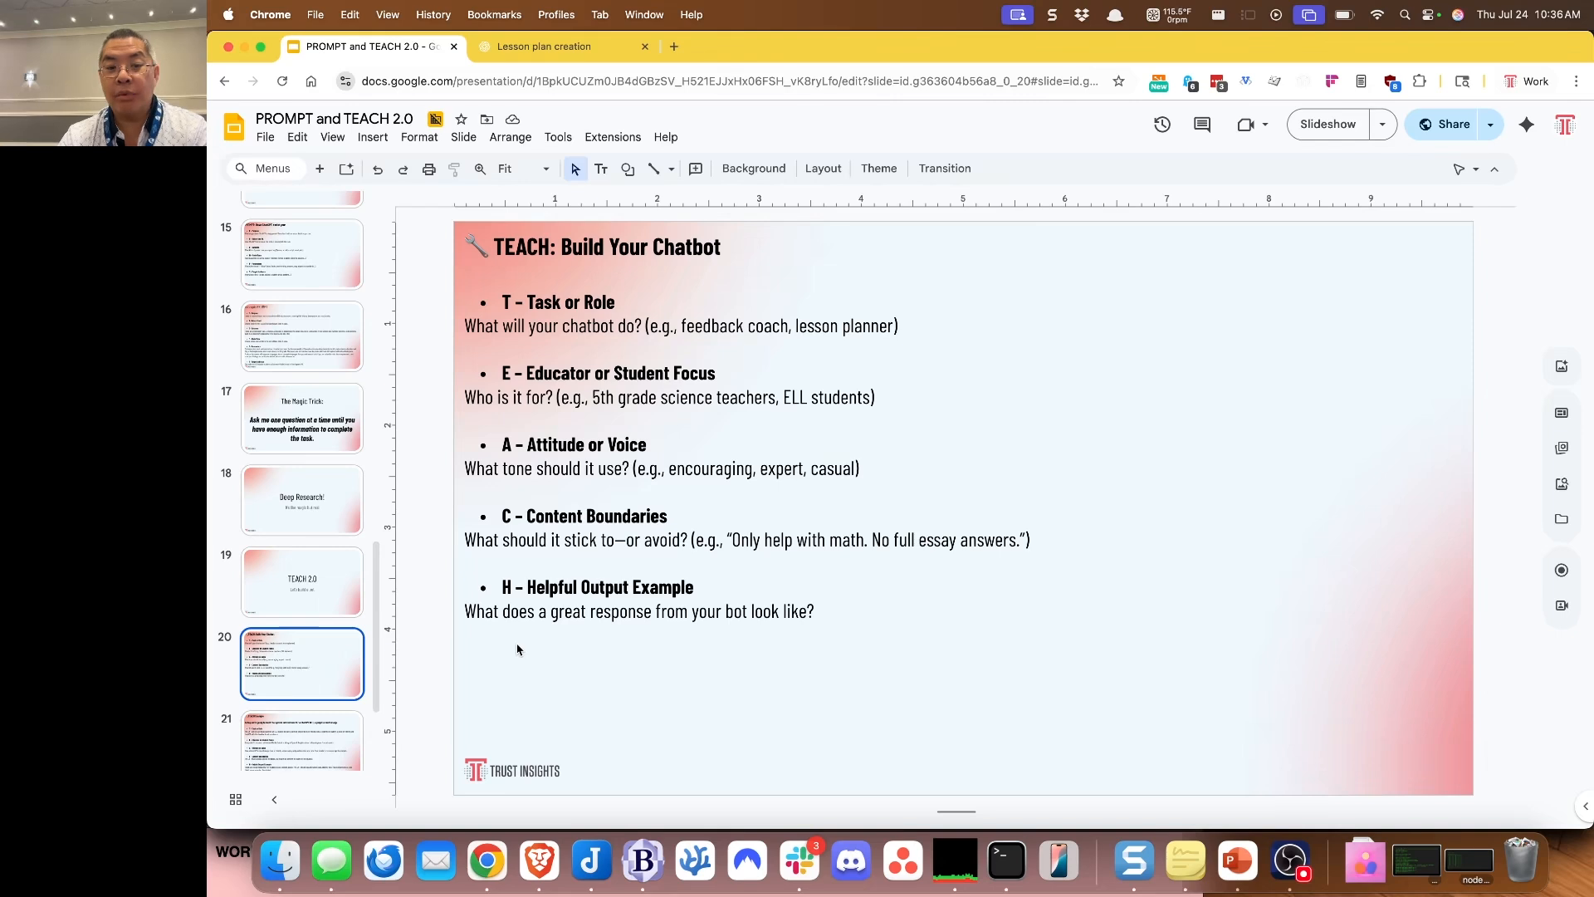
pyautogui.scroll(-3, 341, 605)
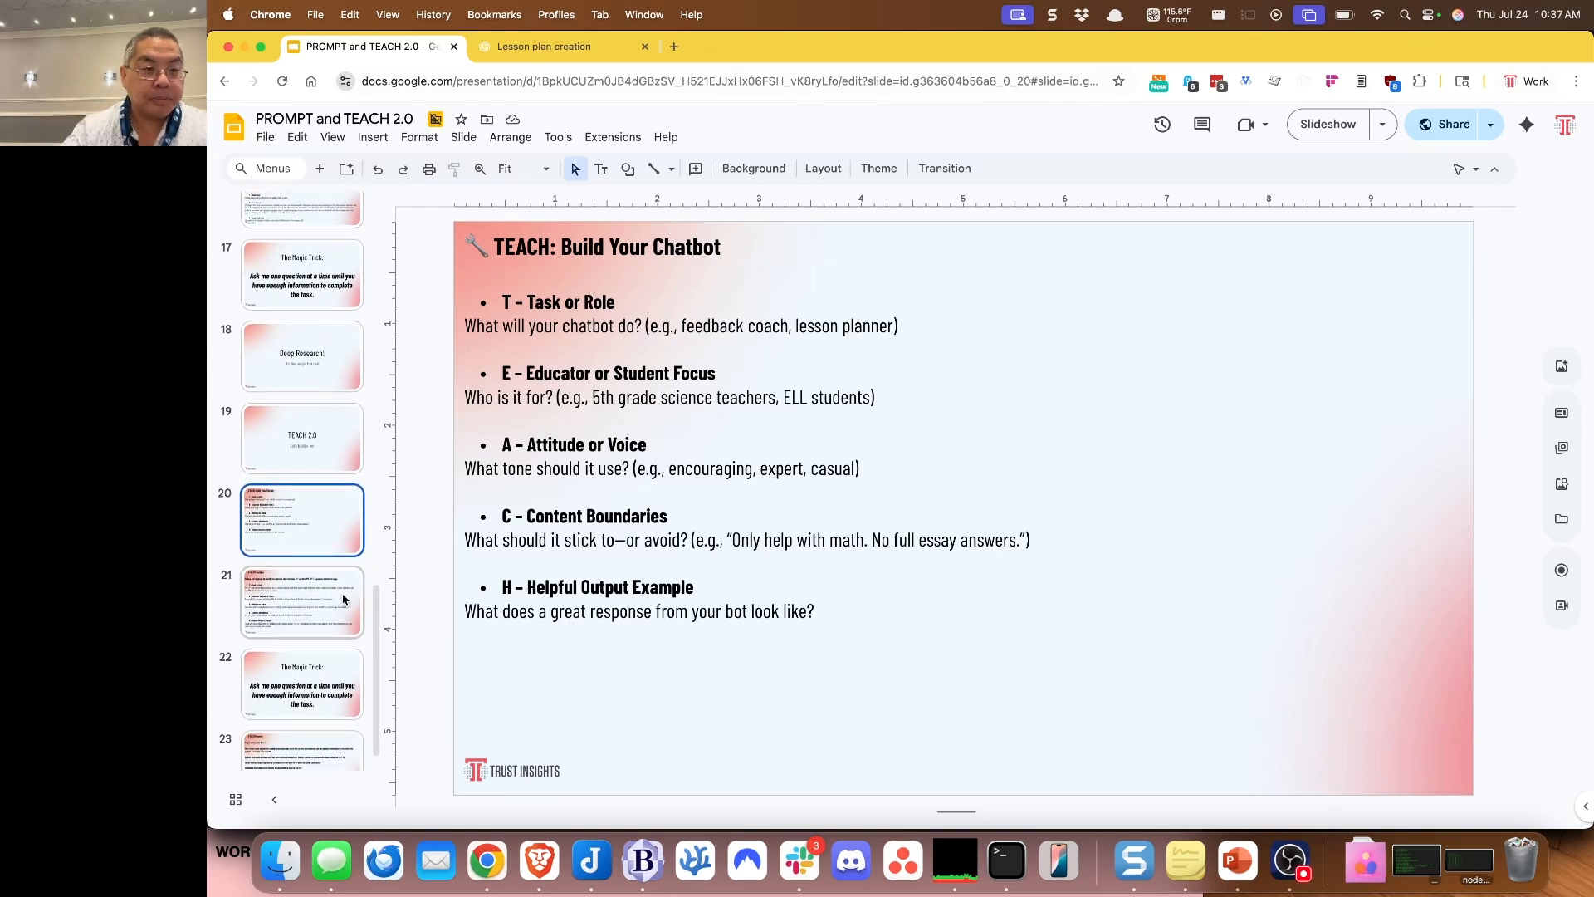
# Step: Copy the full T-E-A-C-H text with its opening sentence from the TEACH Example slide and paste it into a new ChatGPT chat
pyautogui.click(343, 600)
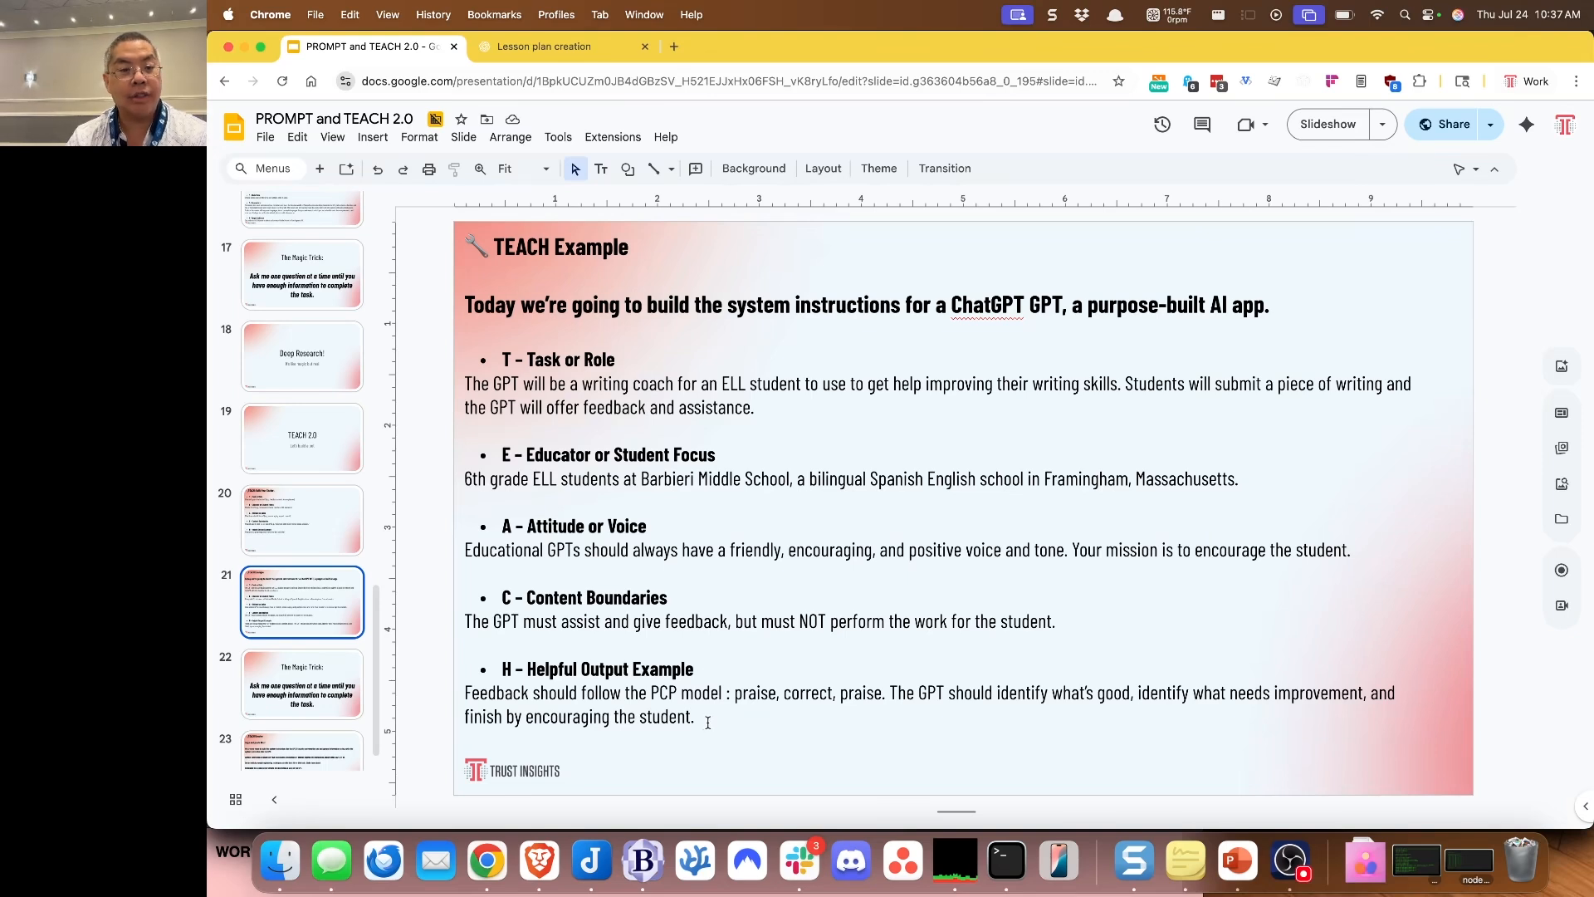
pyautogui.moveTo(708, 722); pyautogui.dragTo(465, 297)
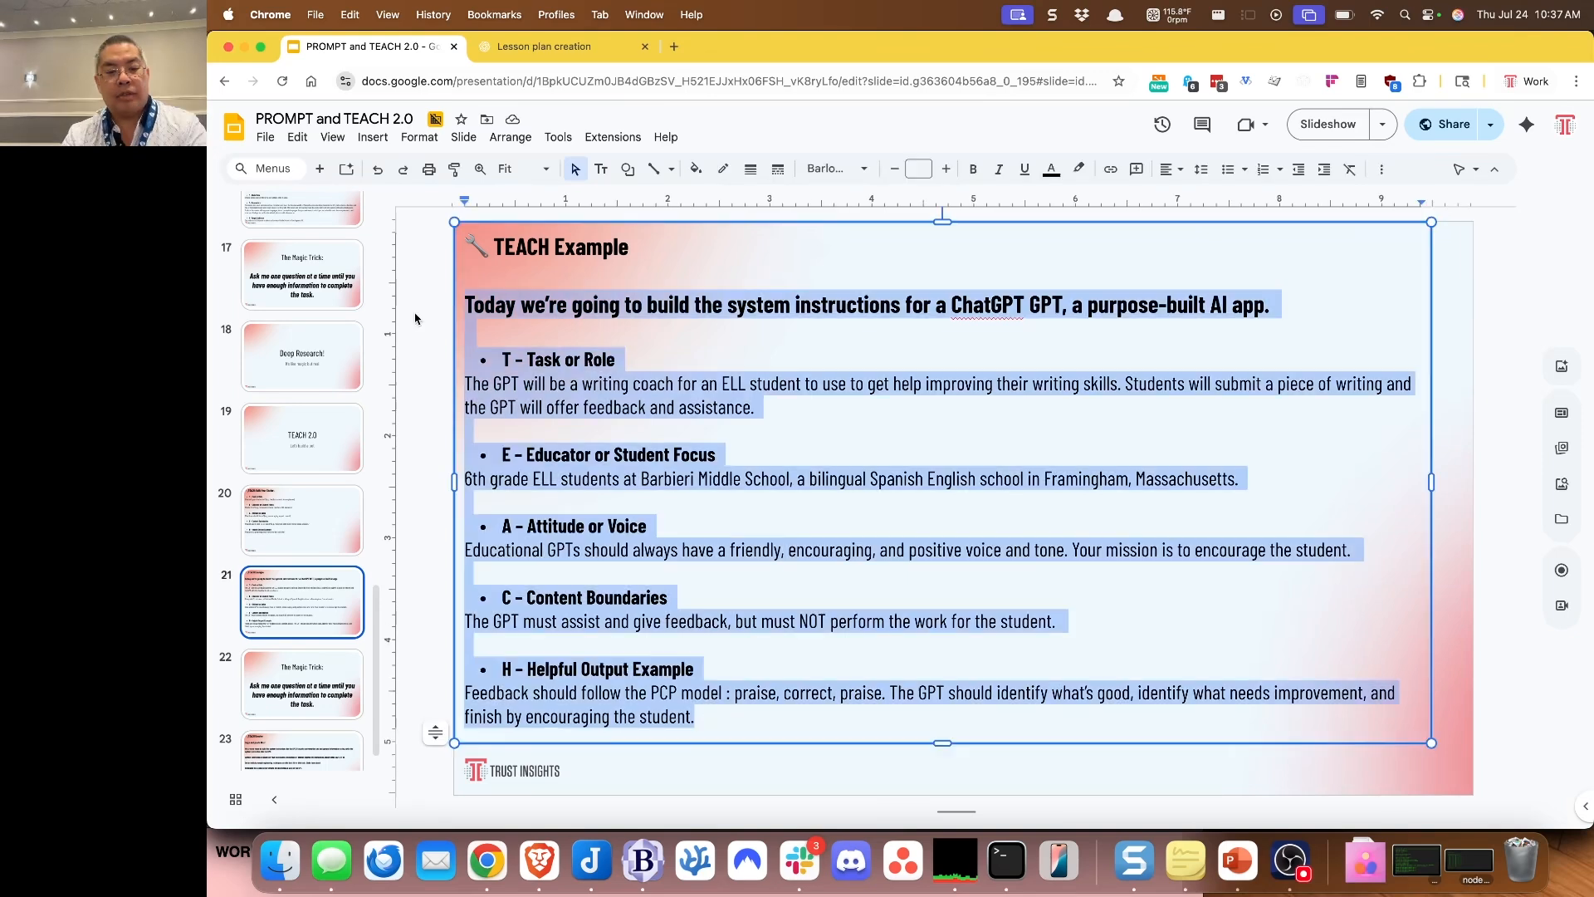
pyautogui.click(536, 47)
pyautogui.click(253, 163)
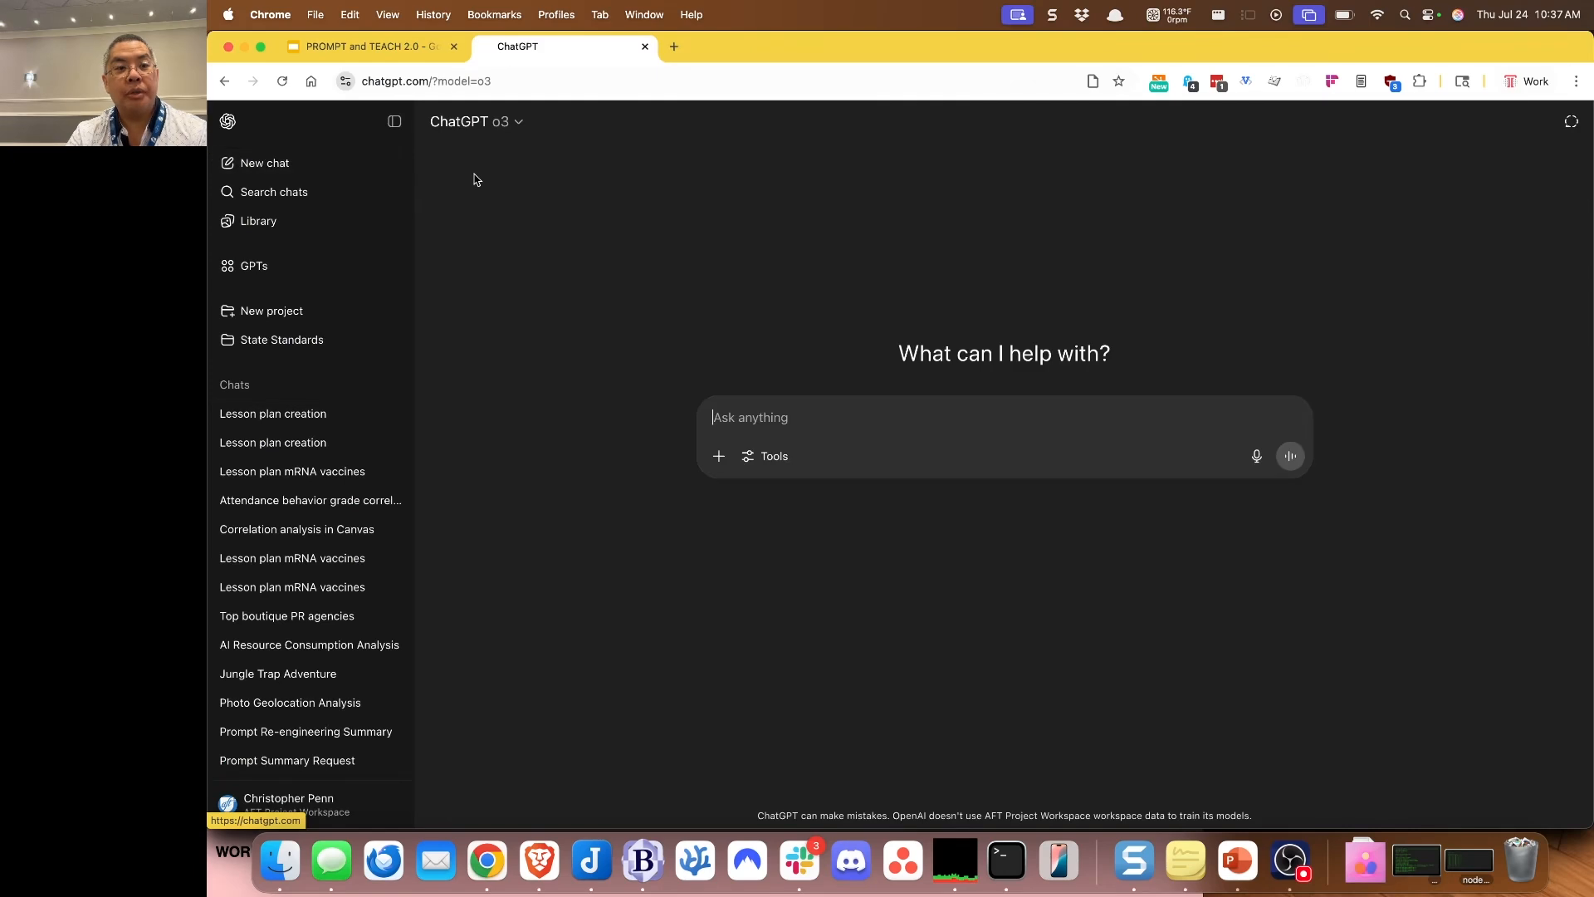
pyautogui.click(880, 424)
pyautogui.press('super+v')
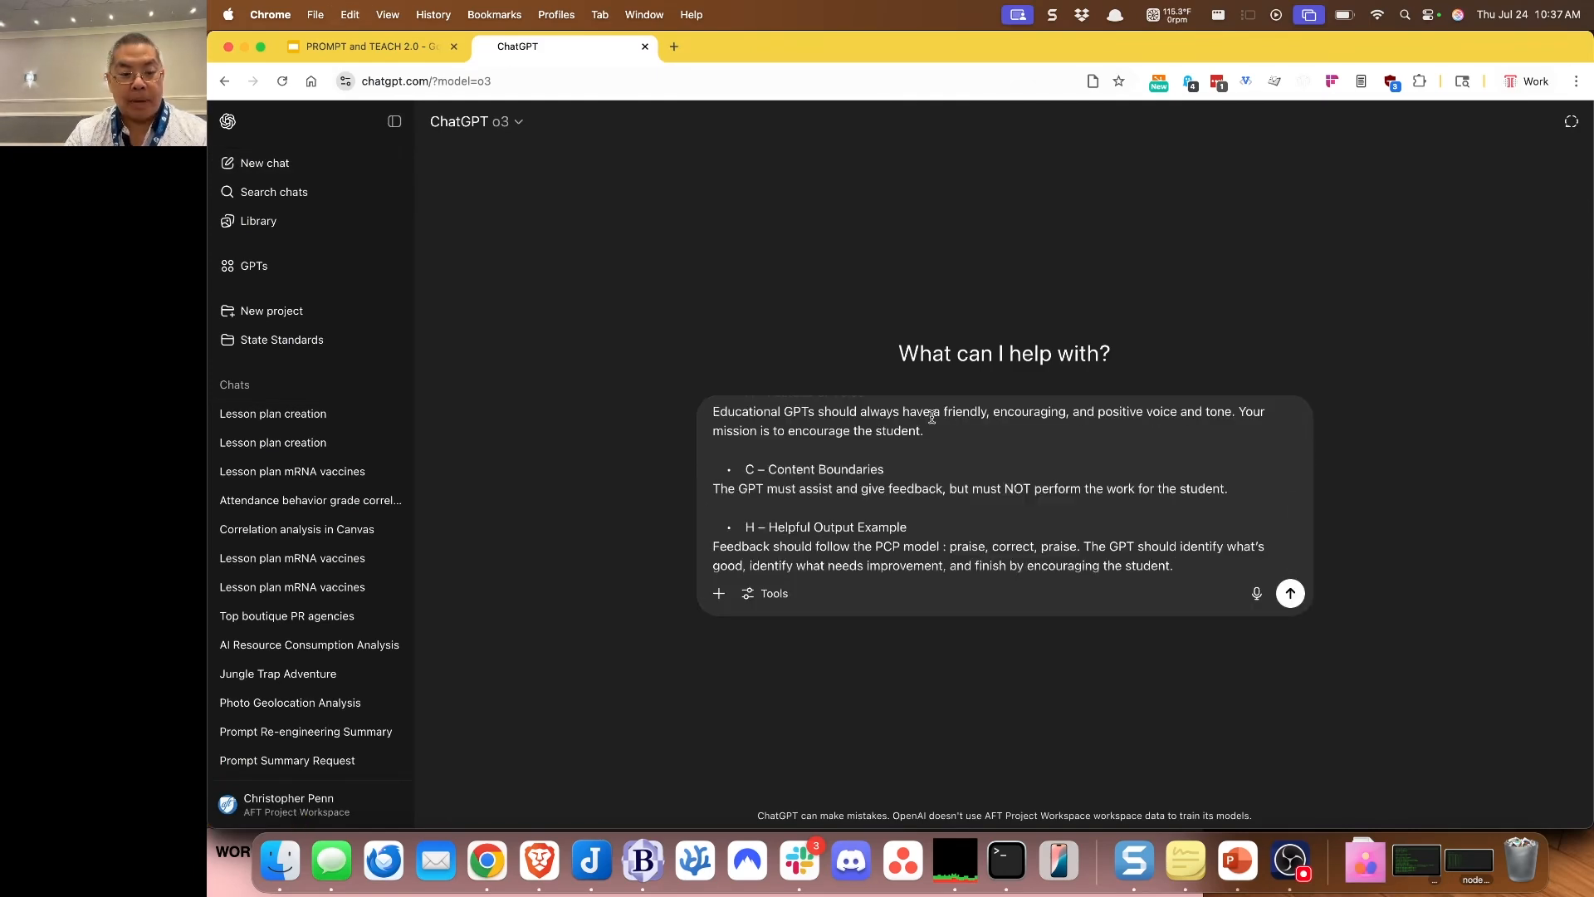
pyautogui.scroll(-2, 933, 417)
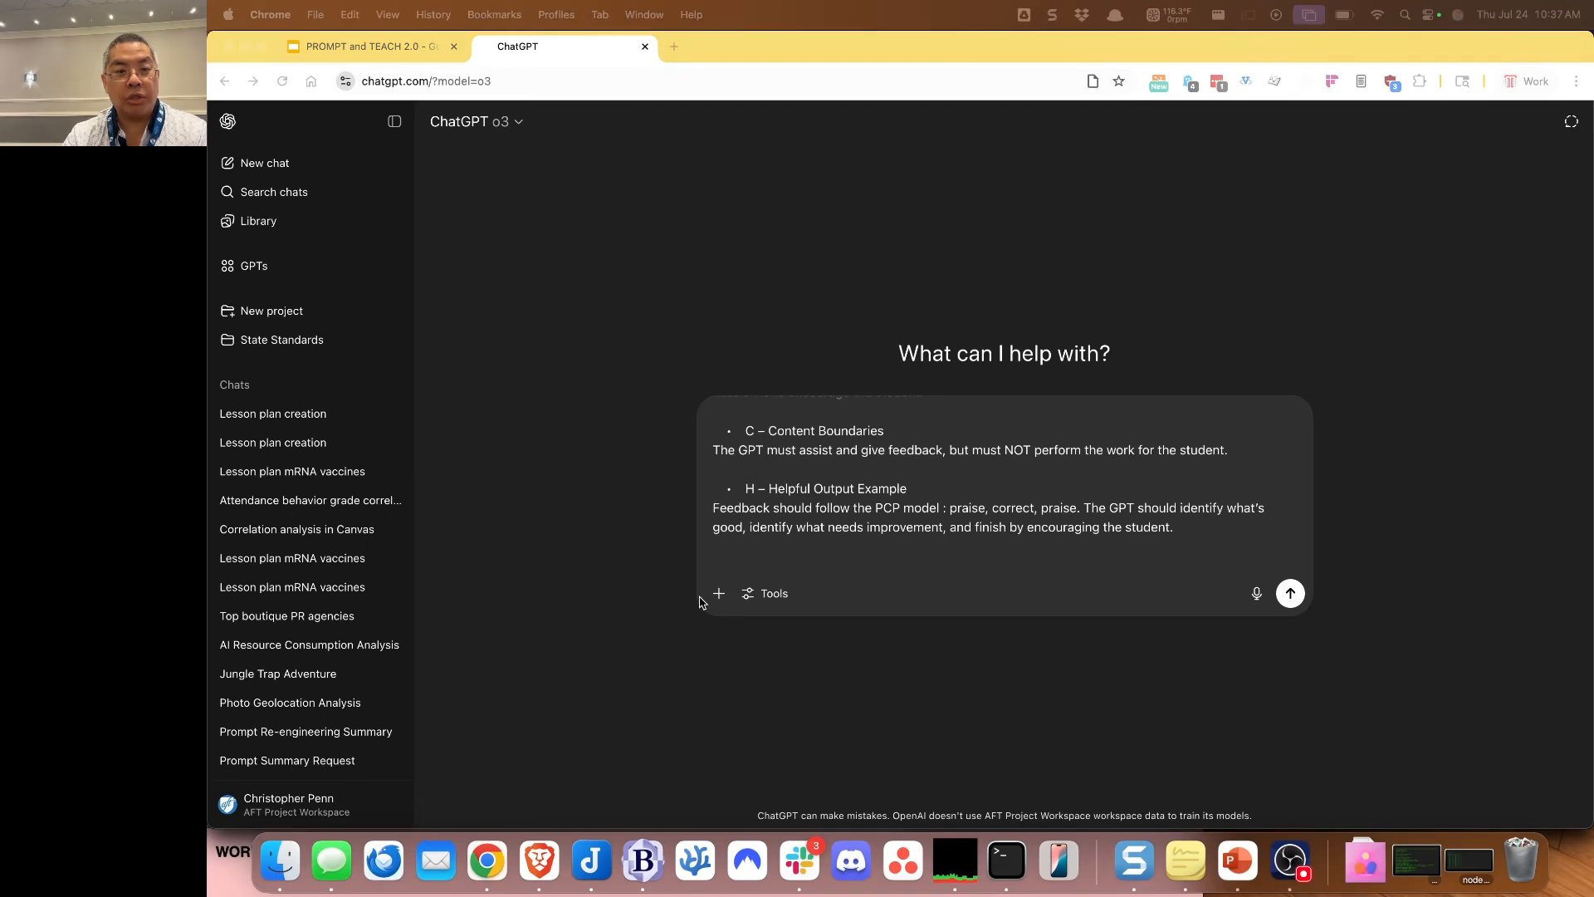
# Step: Append the Magic Trick slide's sentence, "Ask me one question at a time until you have enough information to complete the task.", to the prompt and submit it
pyautogui.click(384, 48)
pyautogui.click(303, 679)
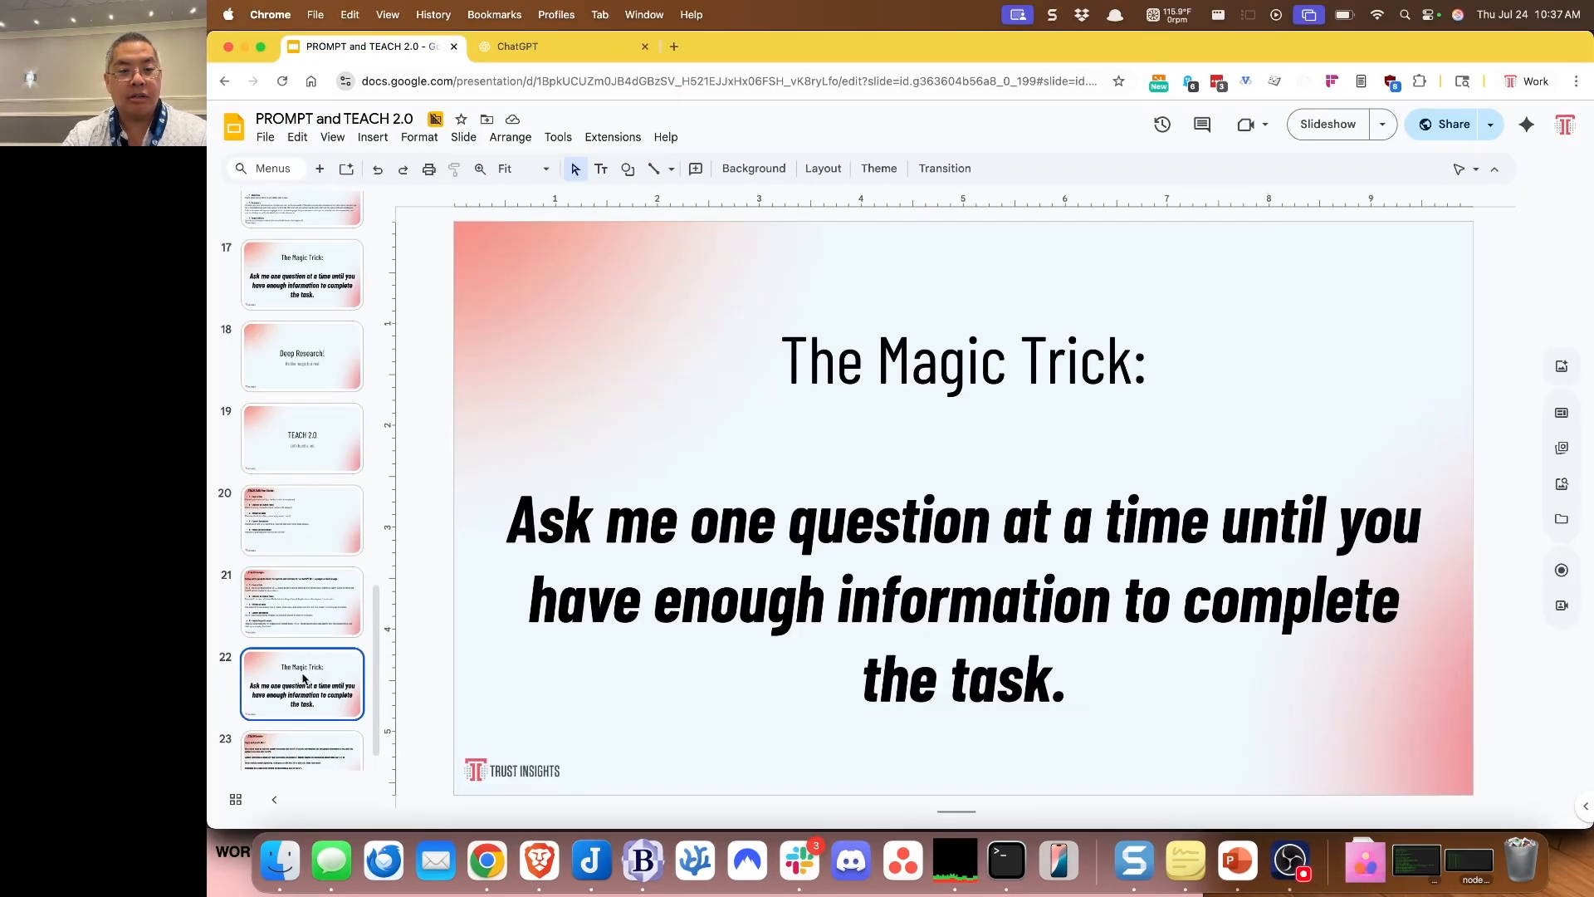
pyautogui.tripleClick(936, 549)
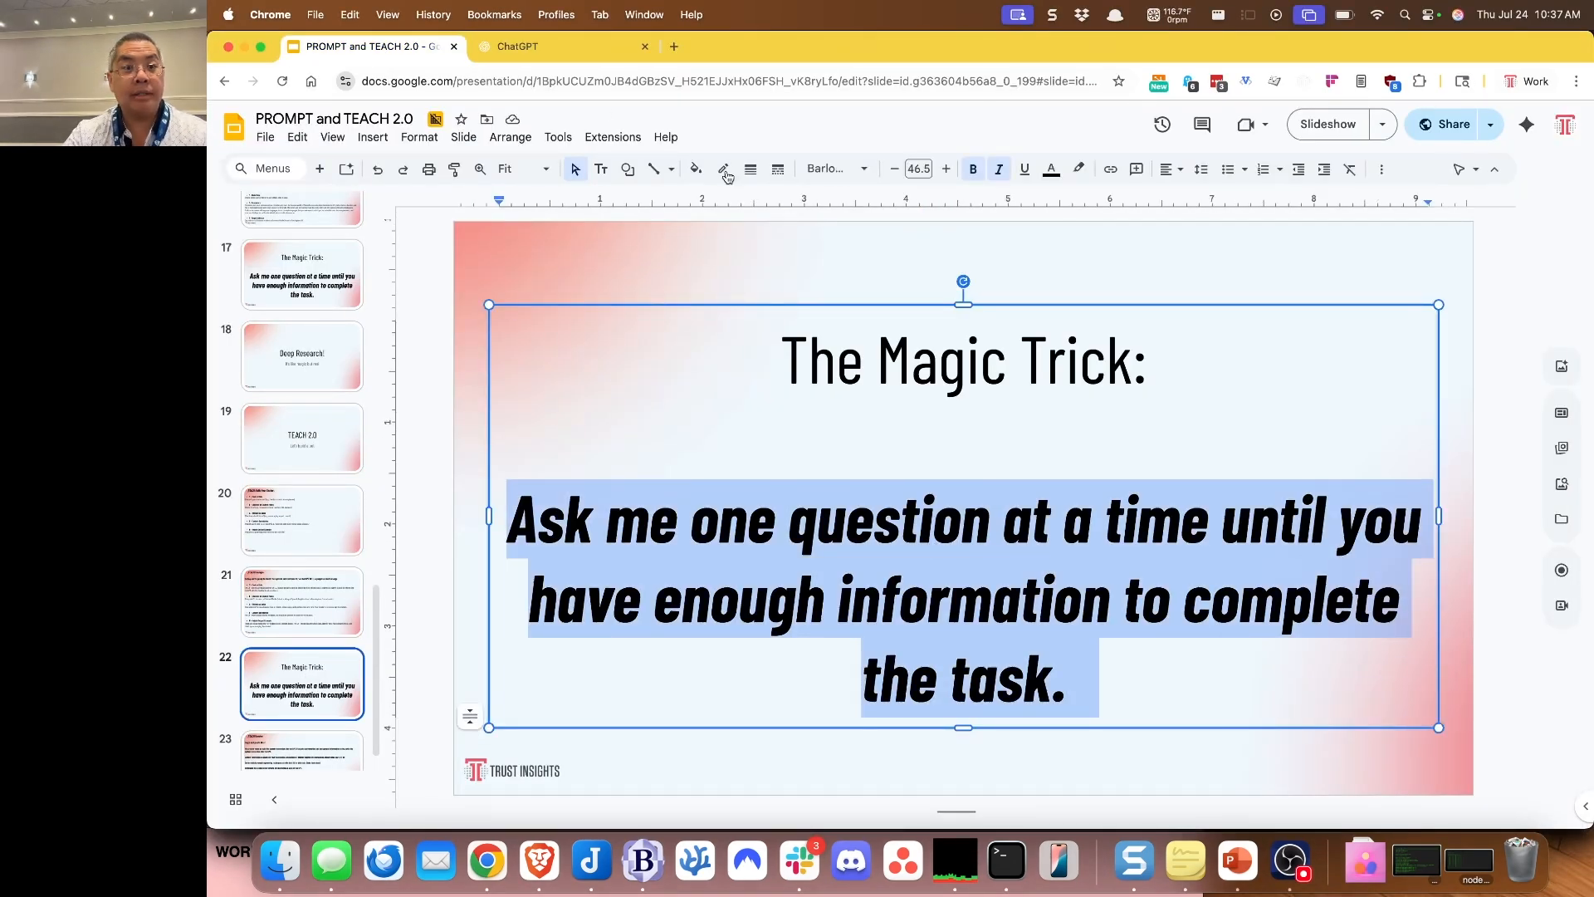
pyautogui.click(596, 58)
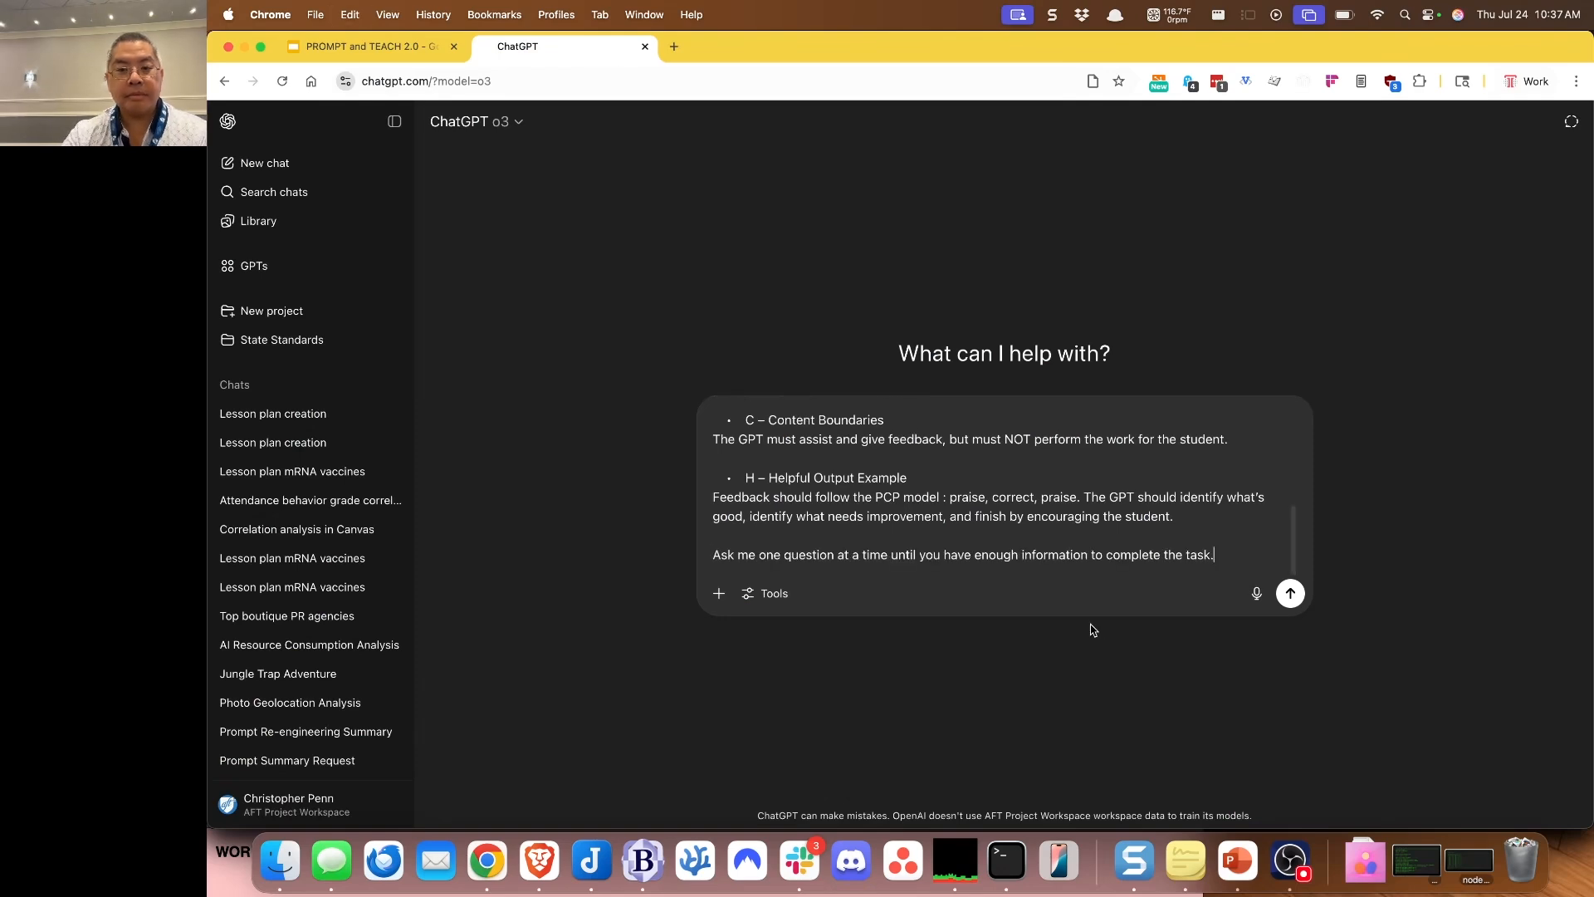
pyautogui.click(1290, 593)
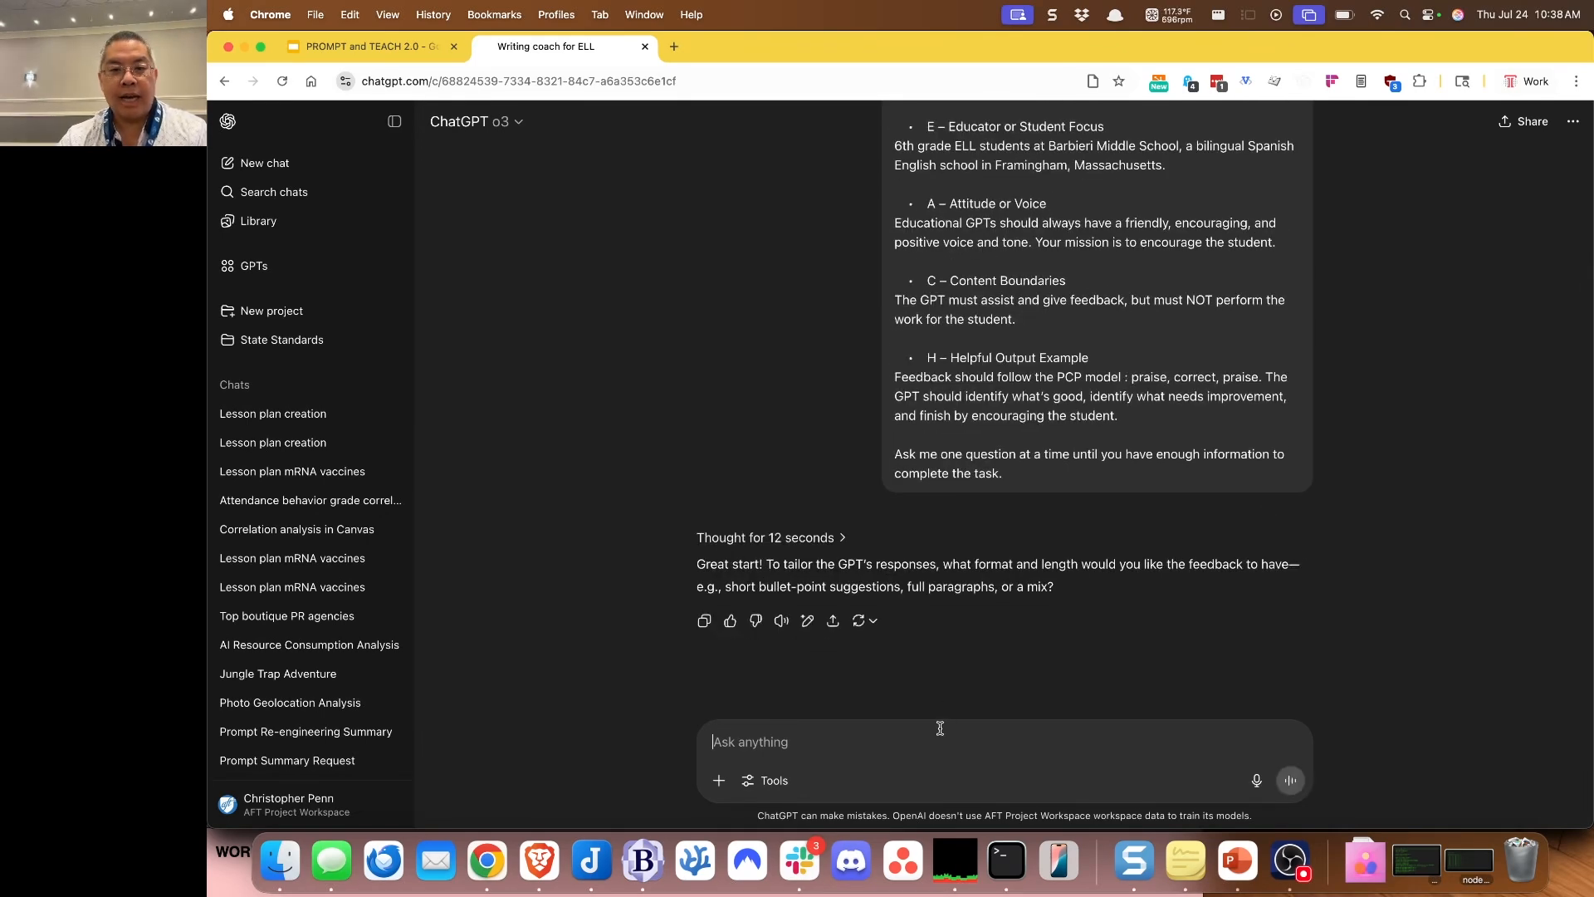
# Step: Answer the format question with "A mix." and the language question with "It should give feedback in both languages, English first, then Spanish."
pyautogui.write('A mix.')
pyautogui.press('Return')
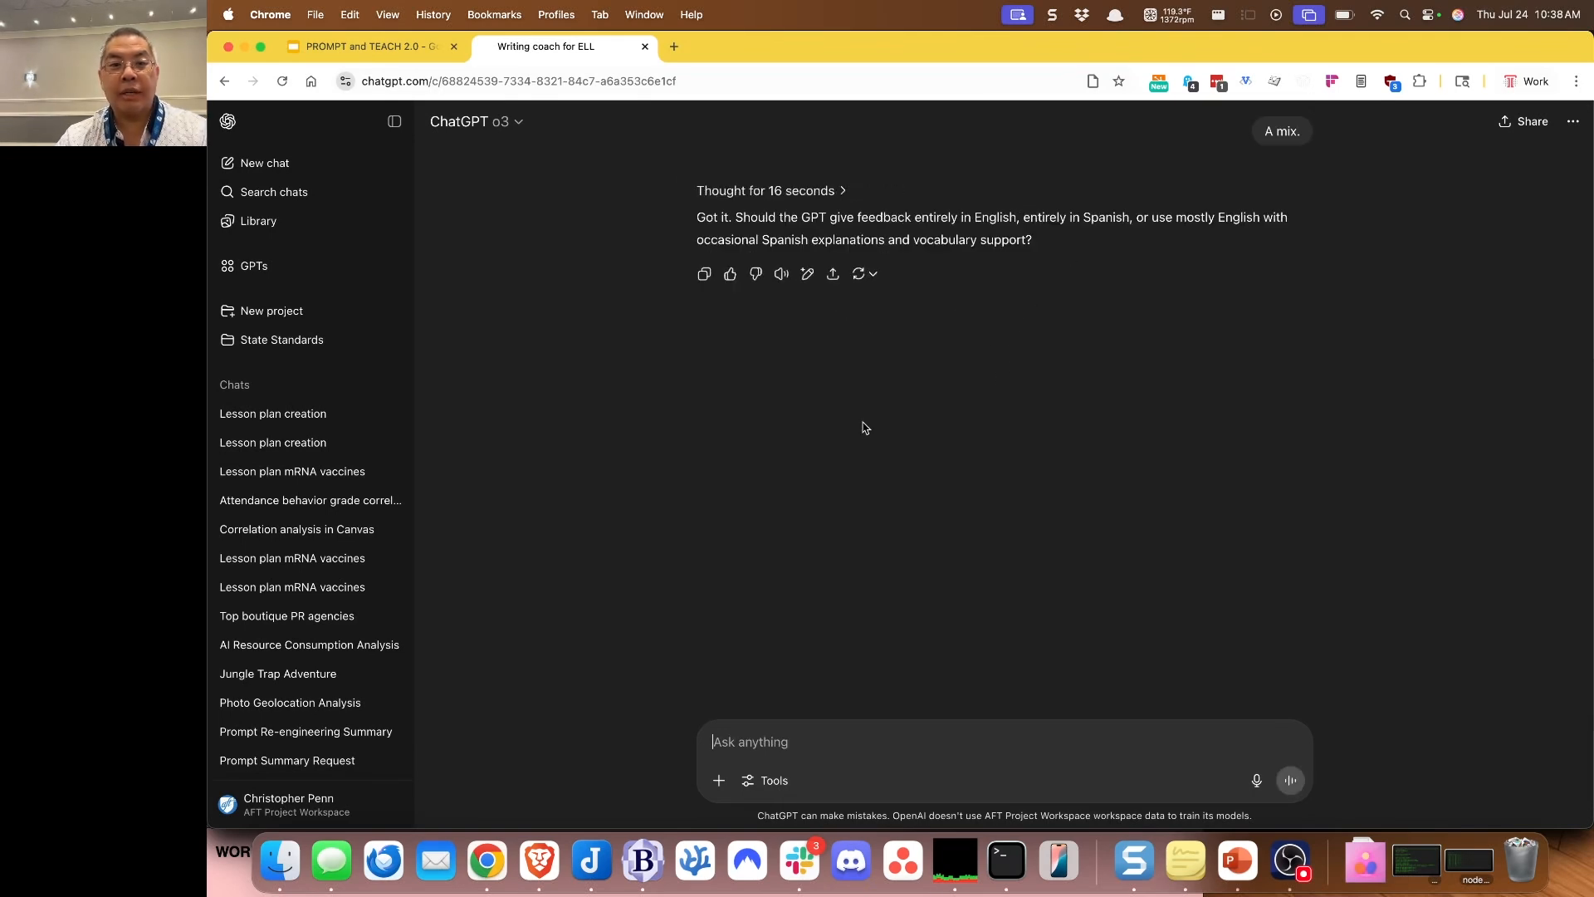
pyautogui.click(755, 745)
pyautogui.write('I')
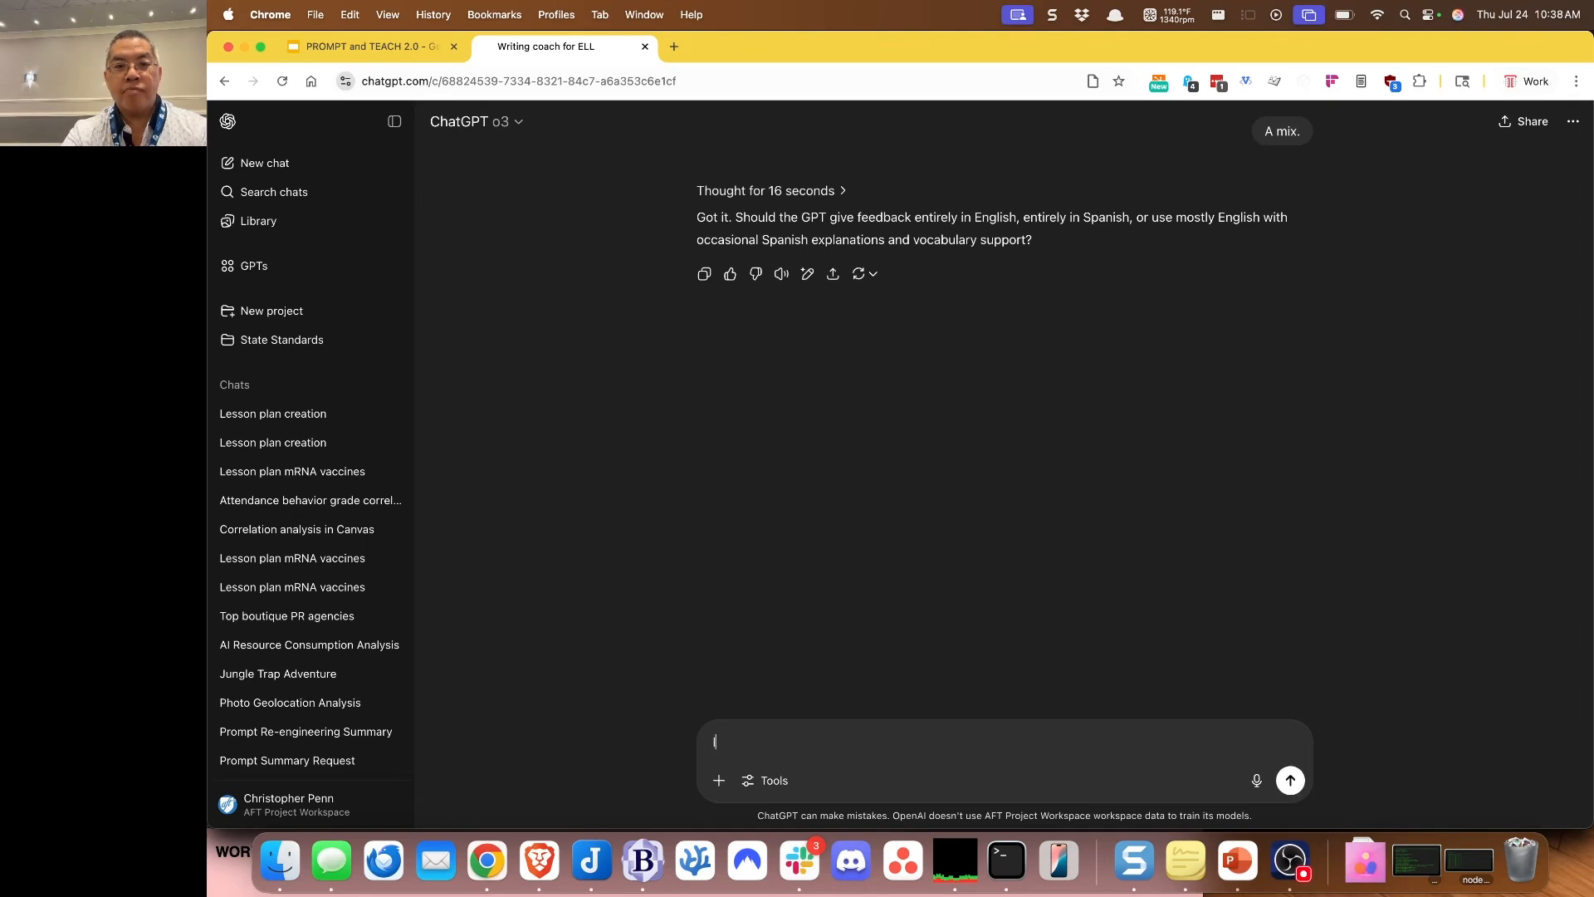
pyautogui.write('t should give fe')
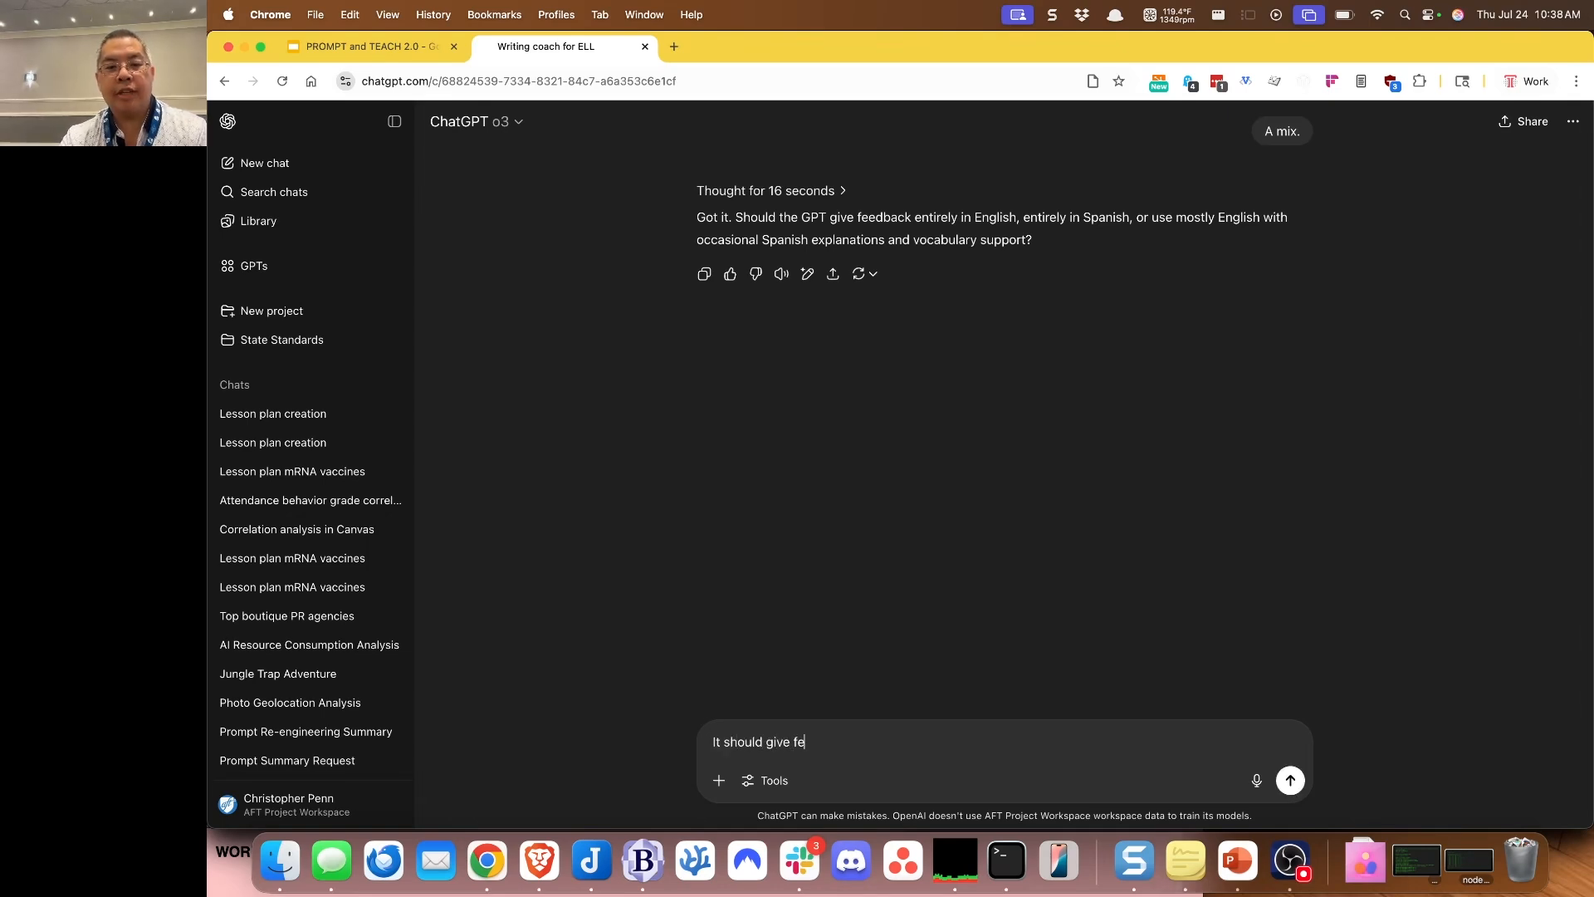
pyautogui.write('edback in both langu')
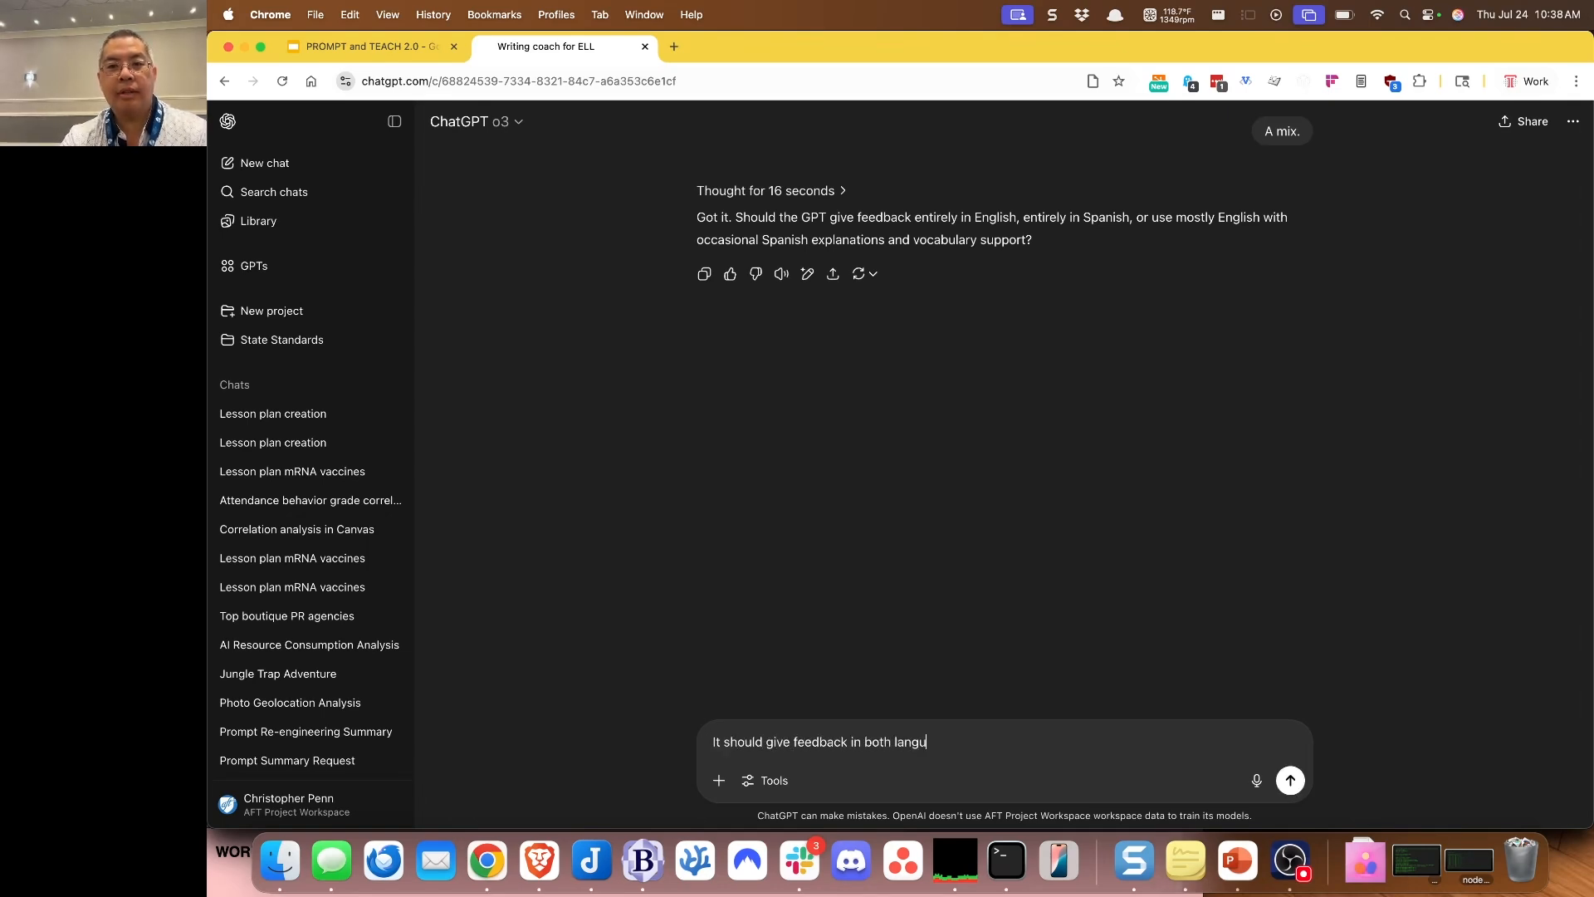
pyautogui.write('ages, English fi')
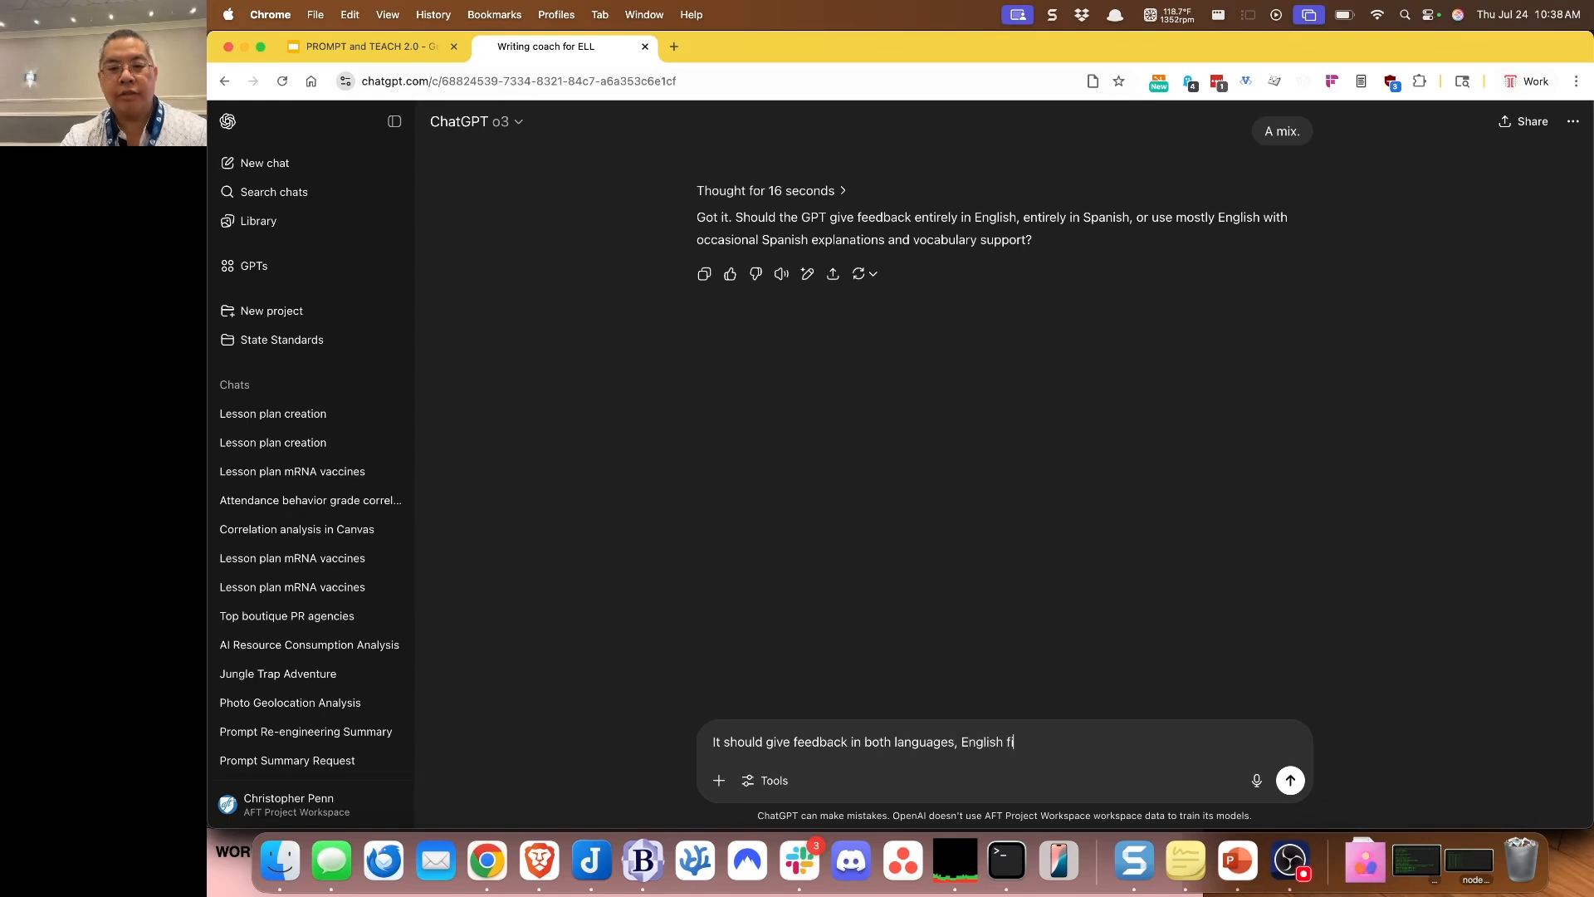
pyautogui.write('rst, then Spanish.')
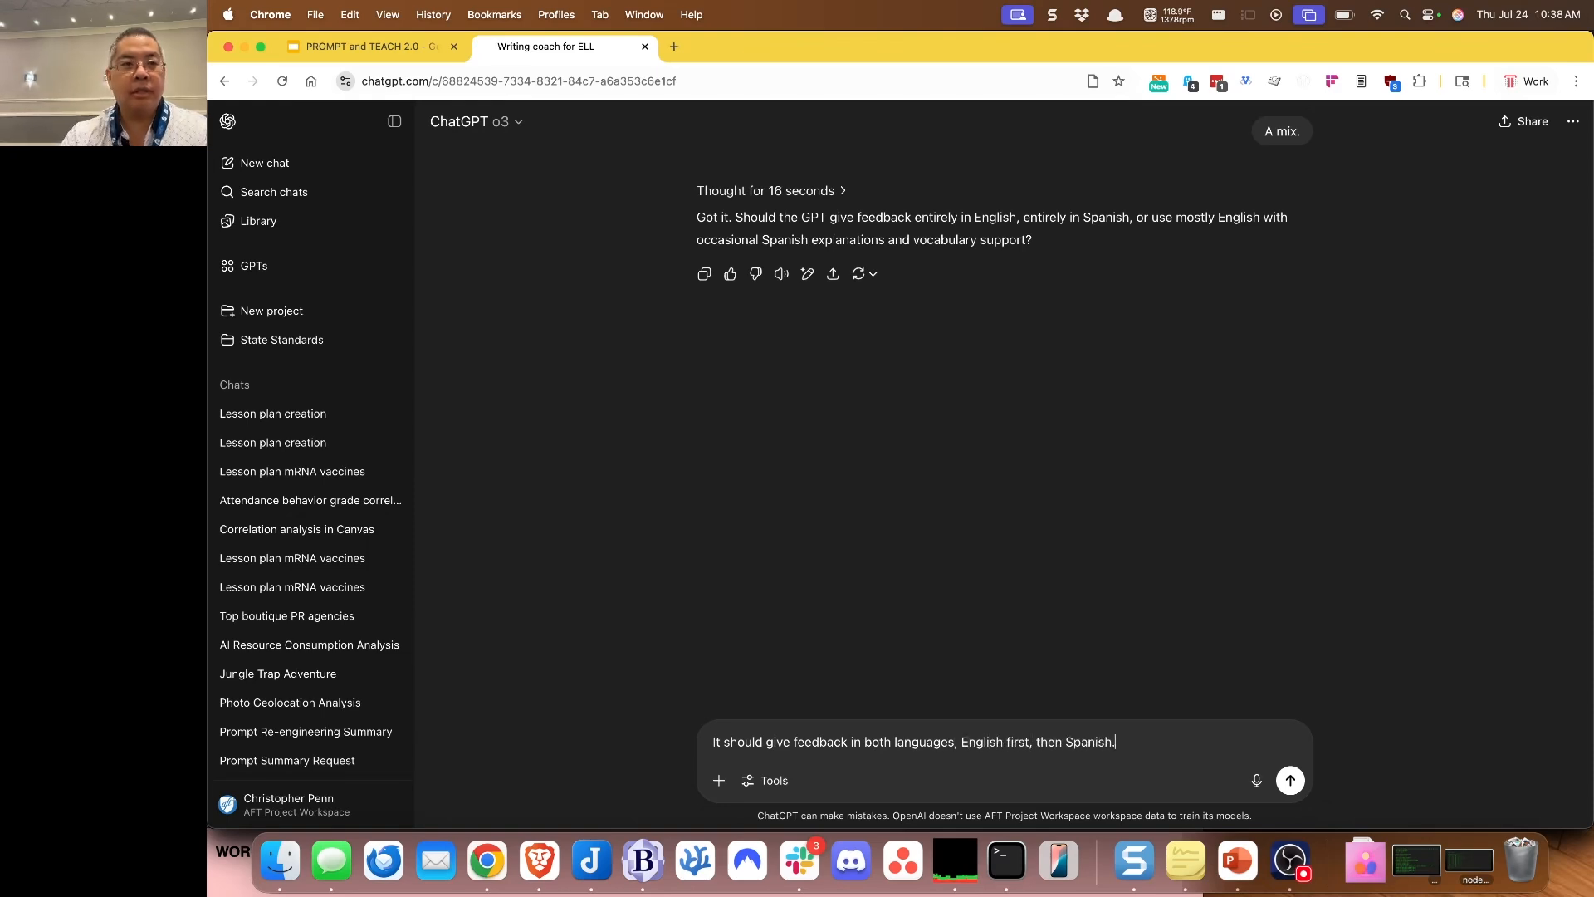
pyautogui.press('super+1')
pyautogui.press('super+2')
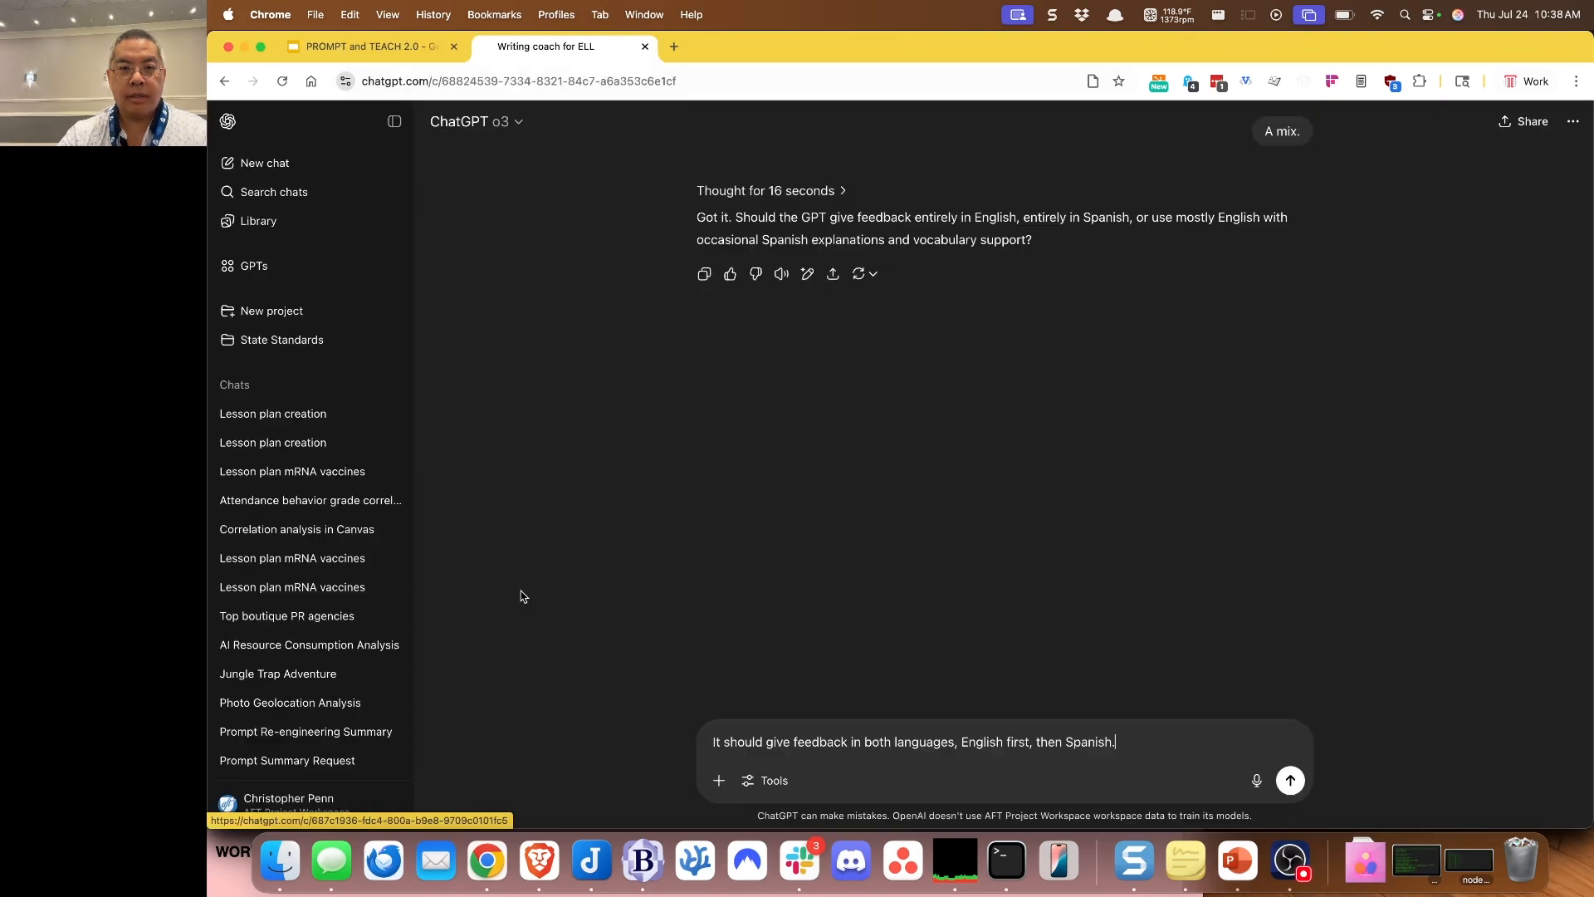
pyautogui.click(1290, 780)
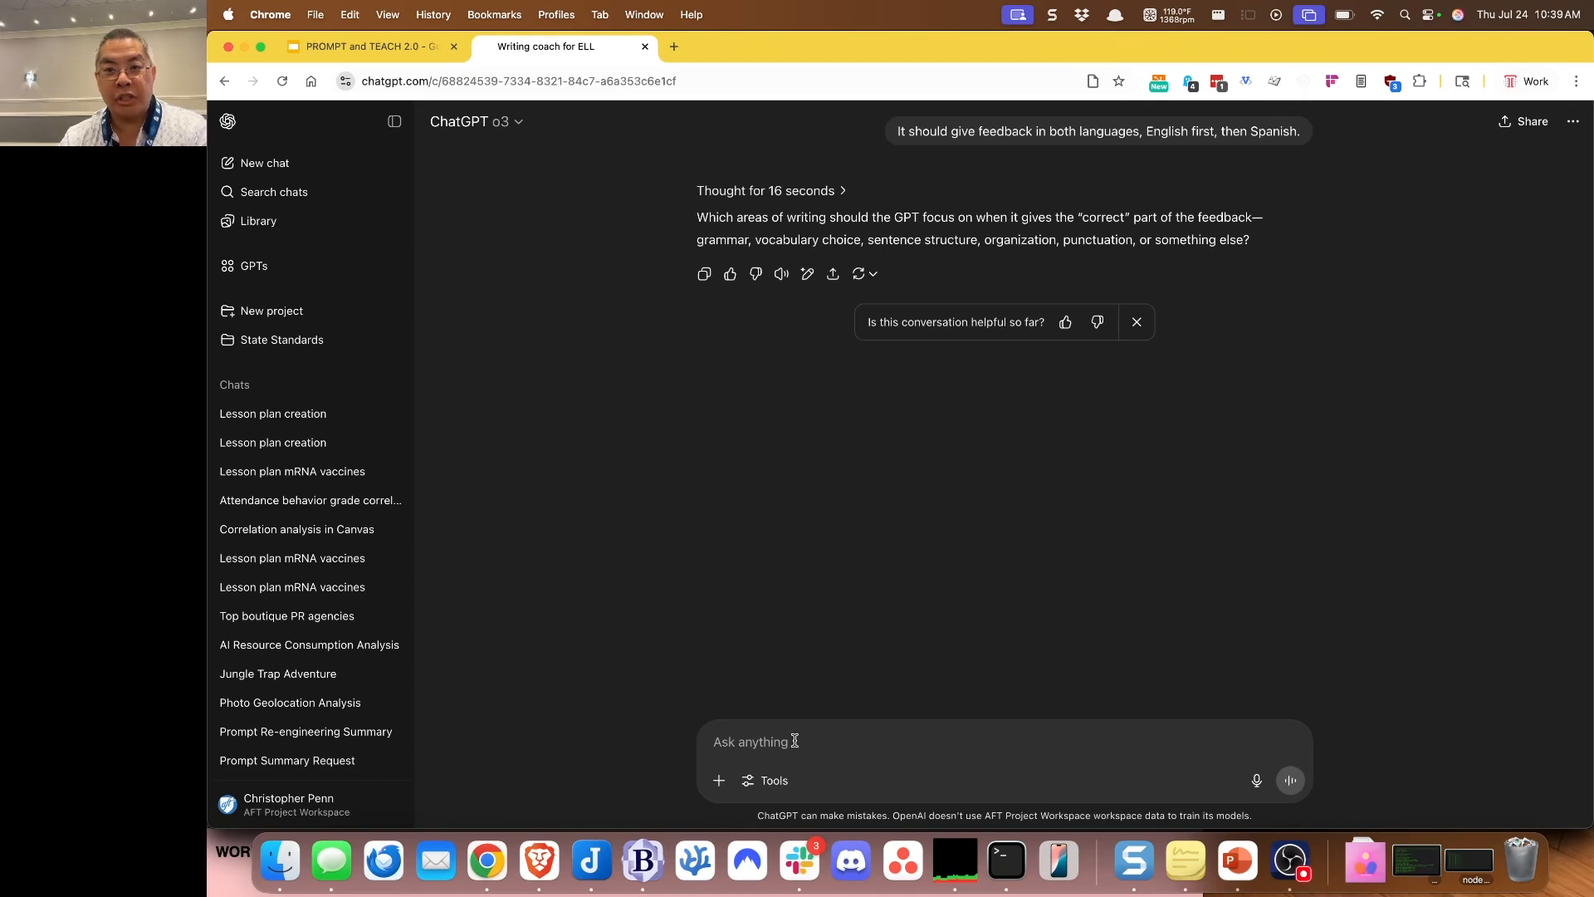
# Step: Begin the reply on correction areas with "For this 6th grade class, let's focus on grammar and sentence structure. Build an instruction that"
pyautogui.write('A')
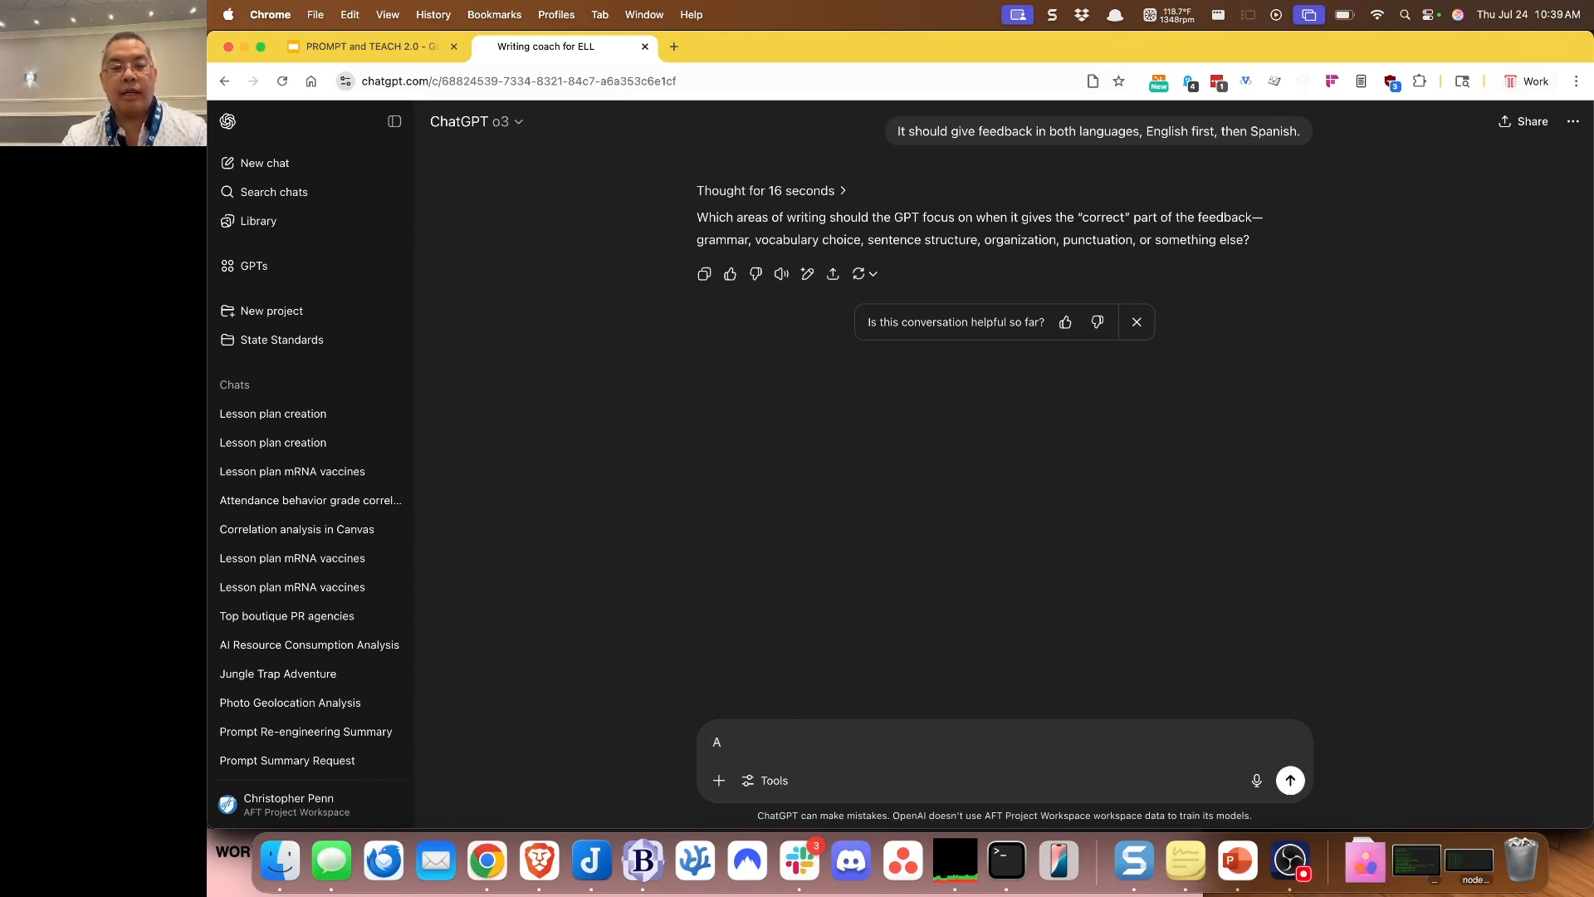
pyautogui.press('BackSpace')
pyautogui.write('For this 6th g')
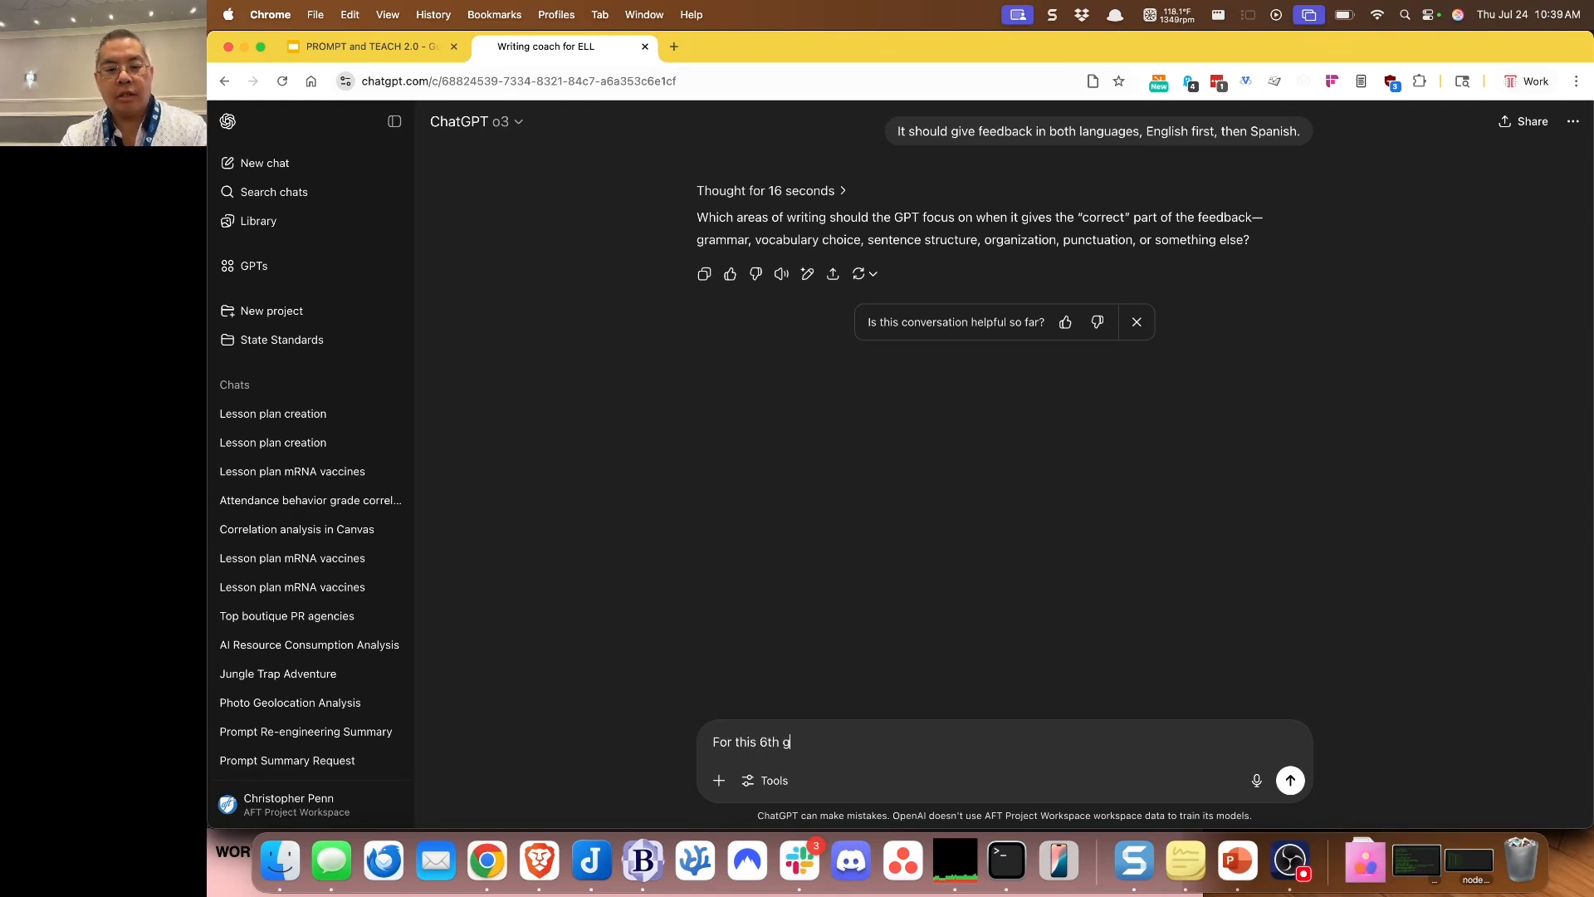
pyautogui.write("rade class, let's focuson")
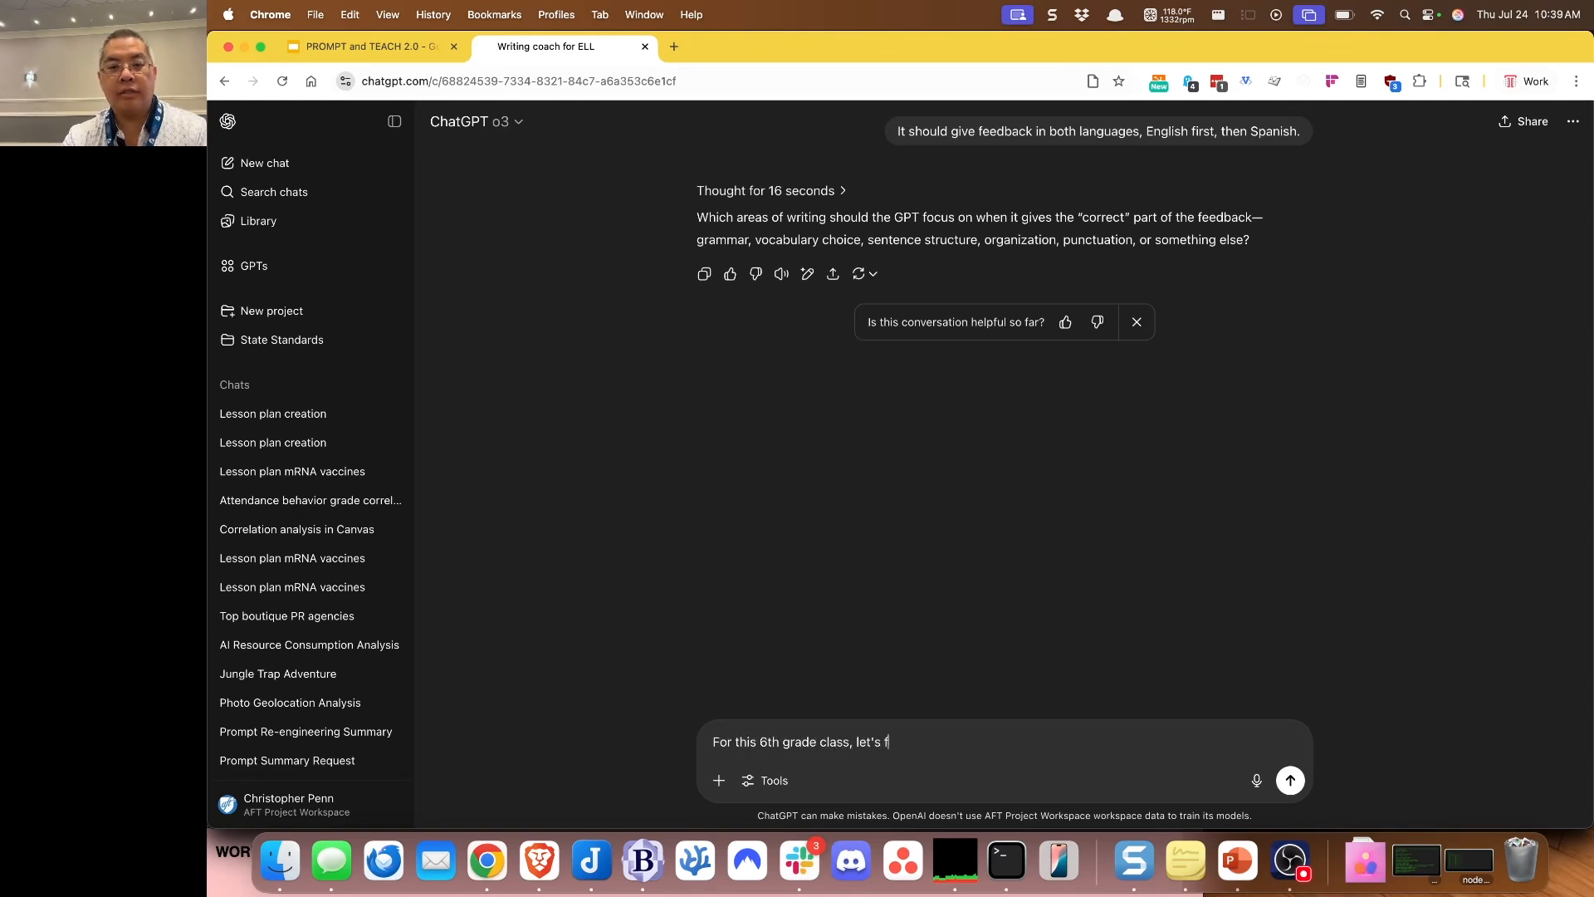
pyautogui.press('BackSpace')
pyautogui.write('on g')
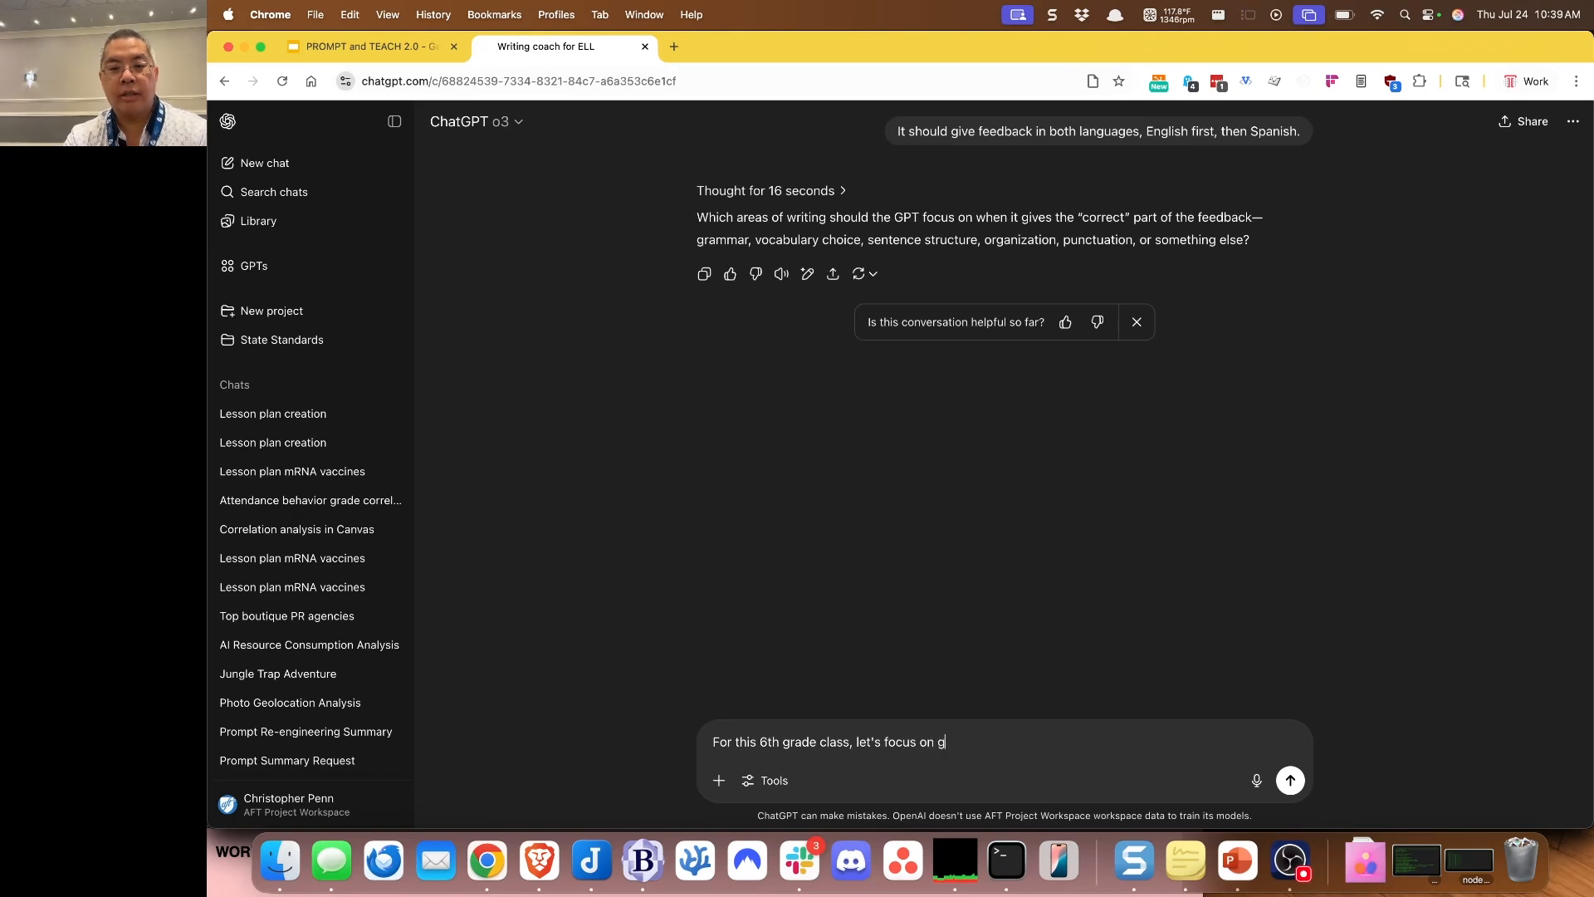
pyautogui.write('rammar and sentenc')
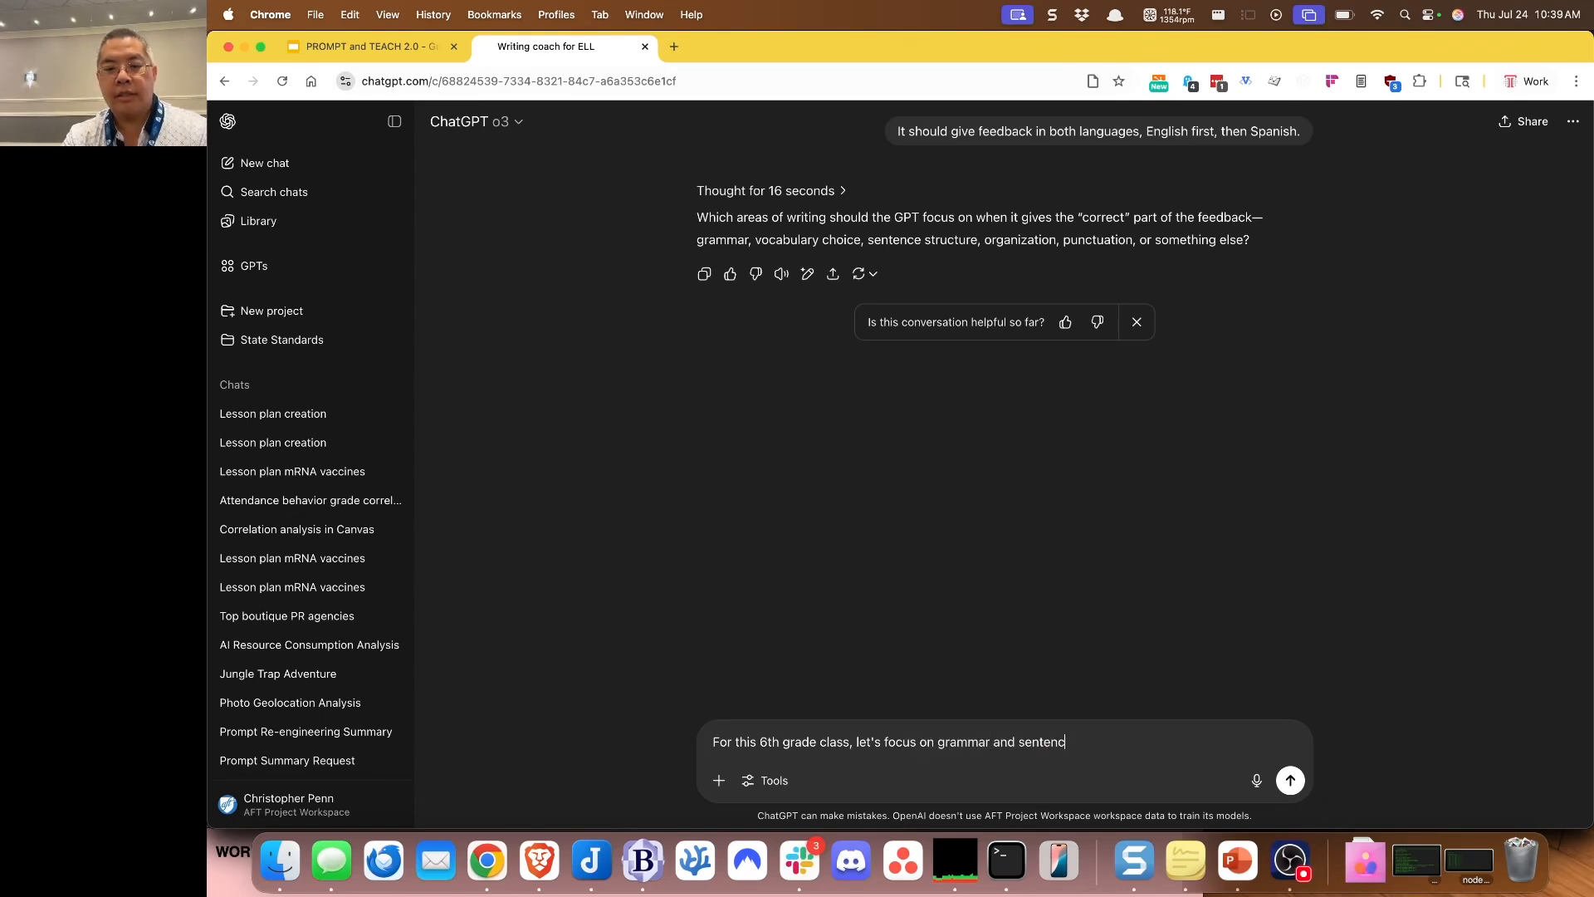
pyautogui.write('e structure. Build an instruction tha')
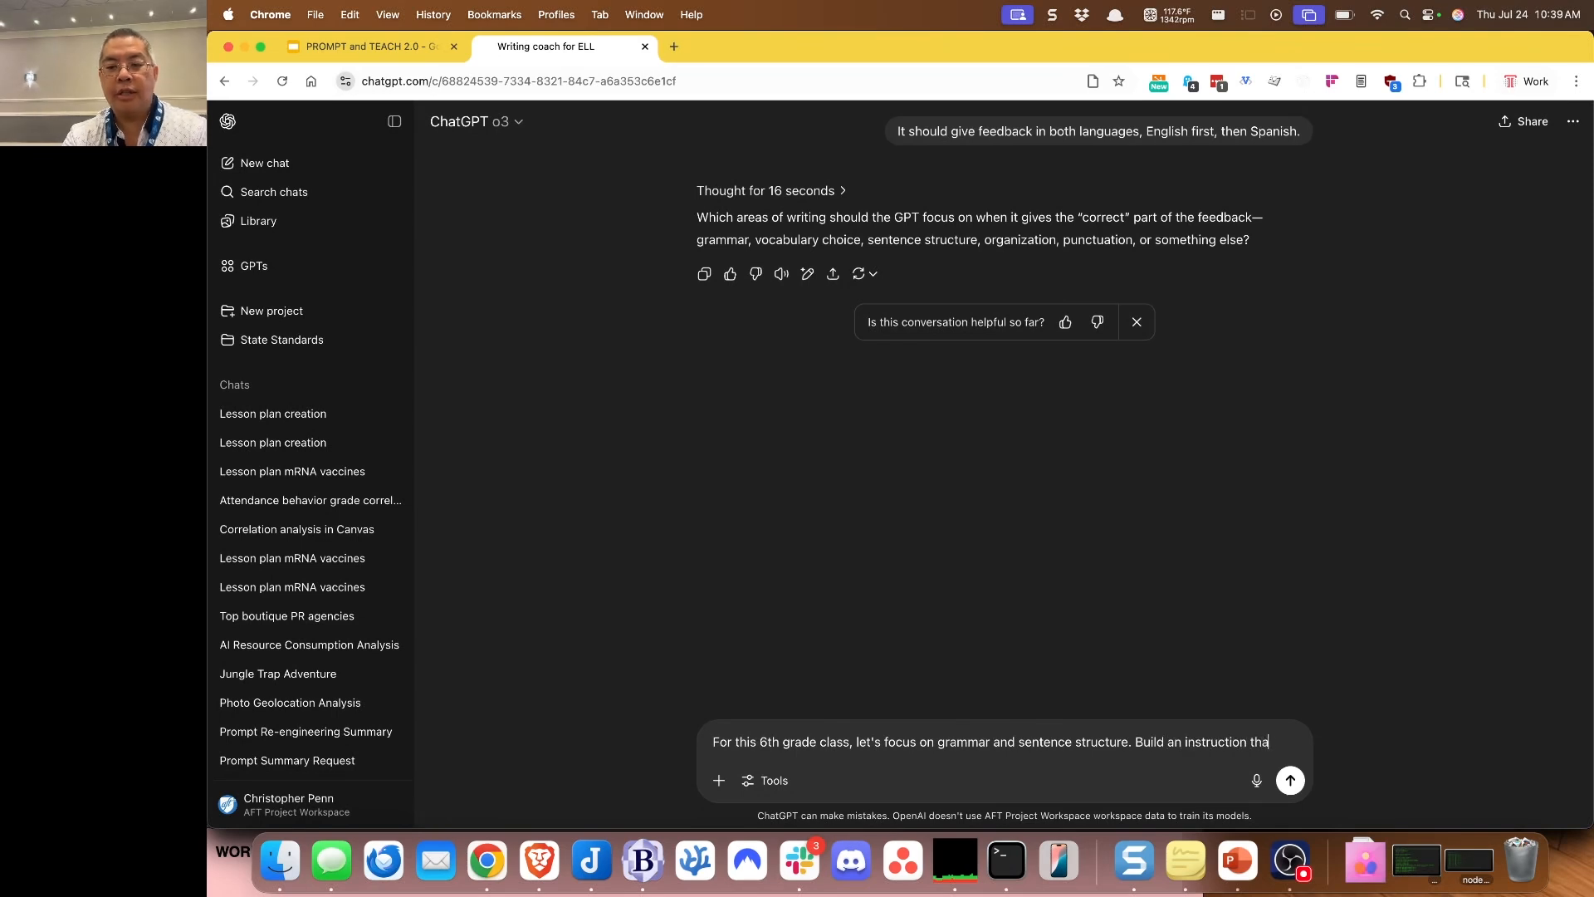
# Step: Complete the reply with "can identify which of these areas is most deficient, but always focus on grammar and sentence structure." and send it
pyautogui.write('t can identify which of these areas is most deficient, but o')
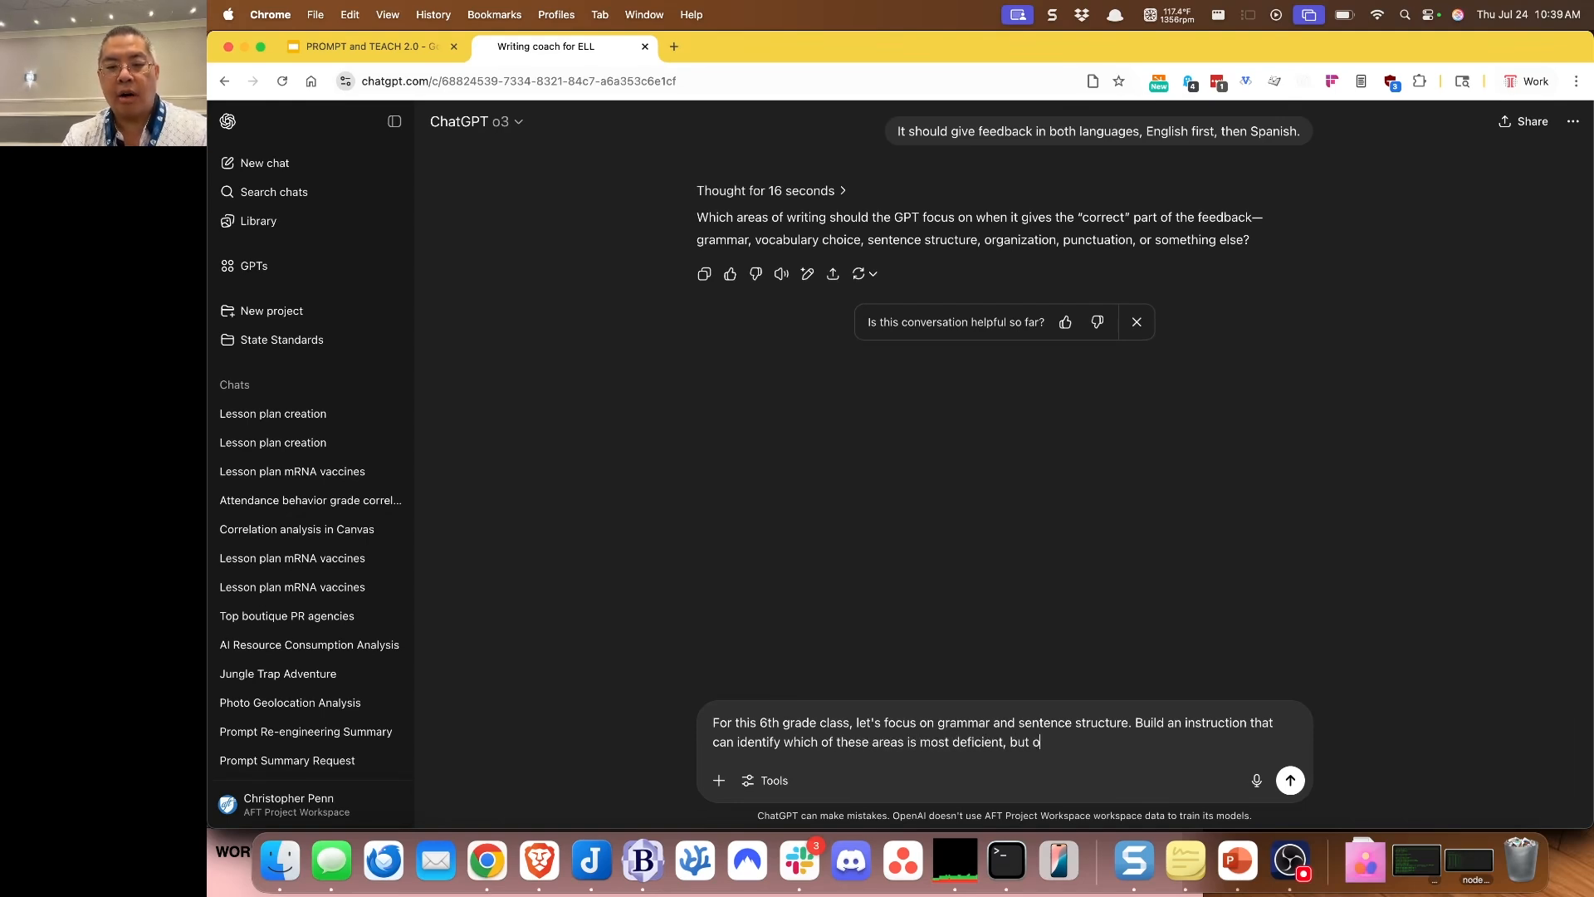
pyautogui.write('a')
pyautogui.press('BackSpace')
pyautogui.press('BackSpace')
pyautogui.write('always focus o')
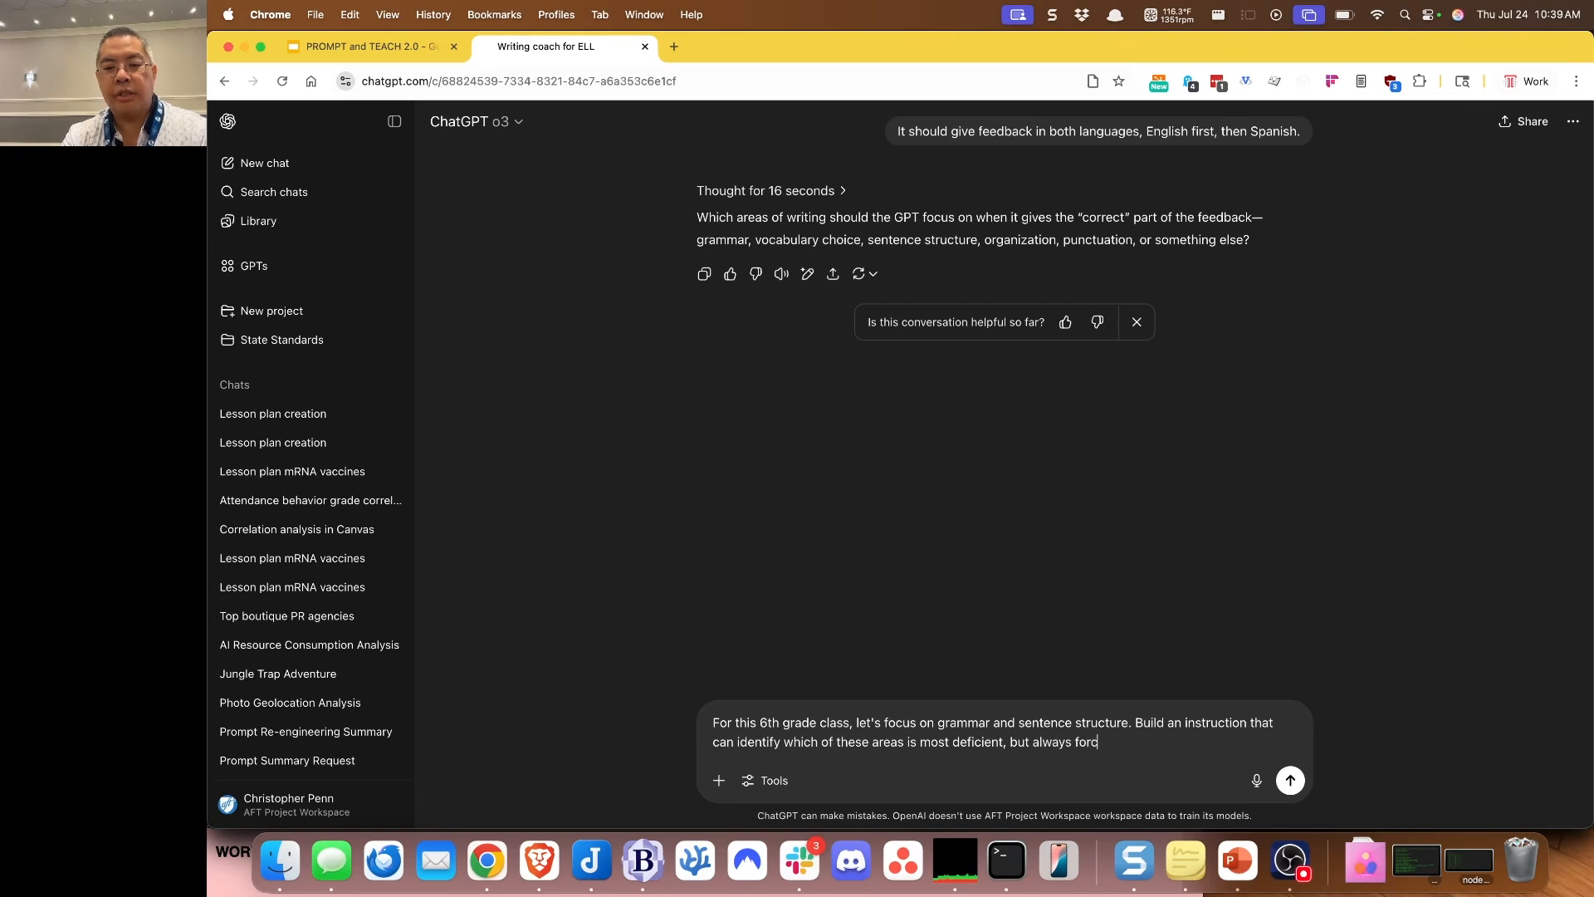
pyautogui.write('n grammar and setnenc')
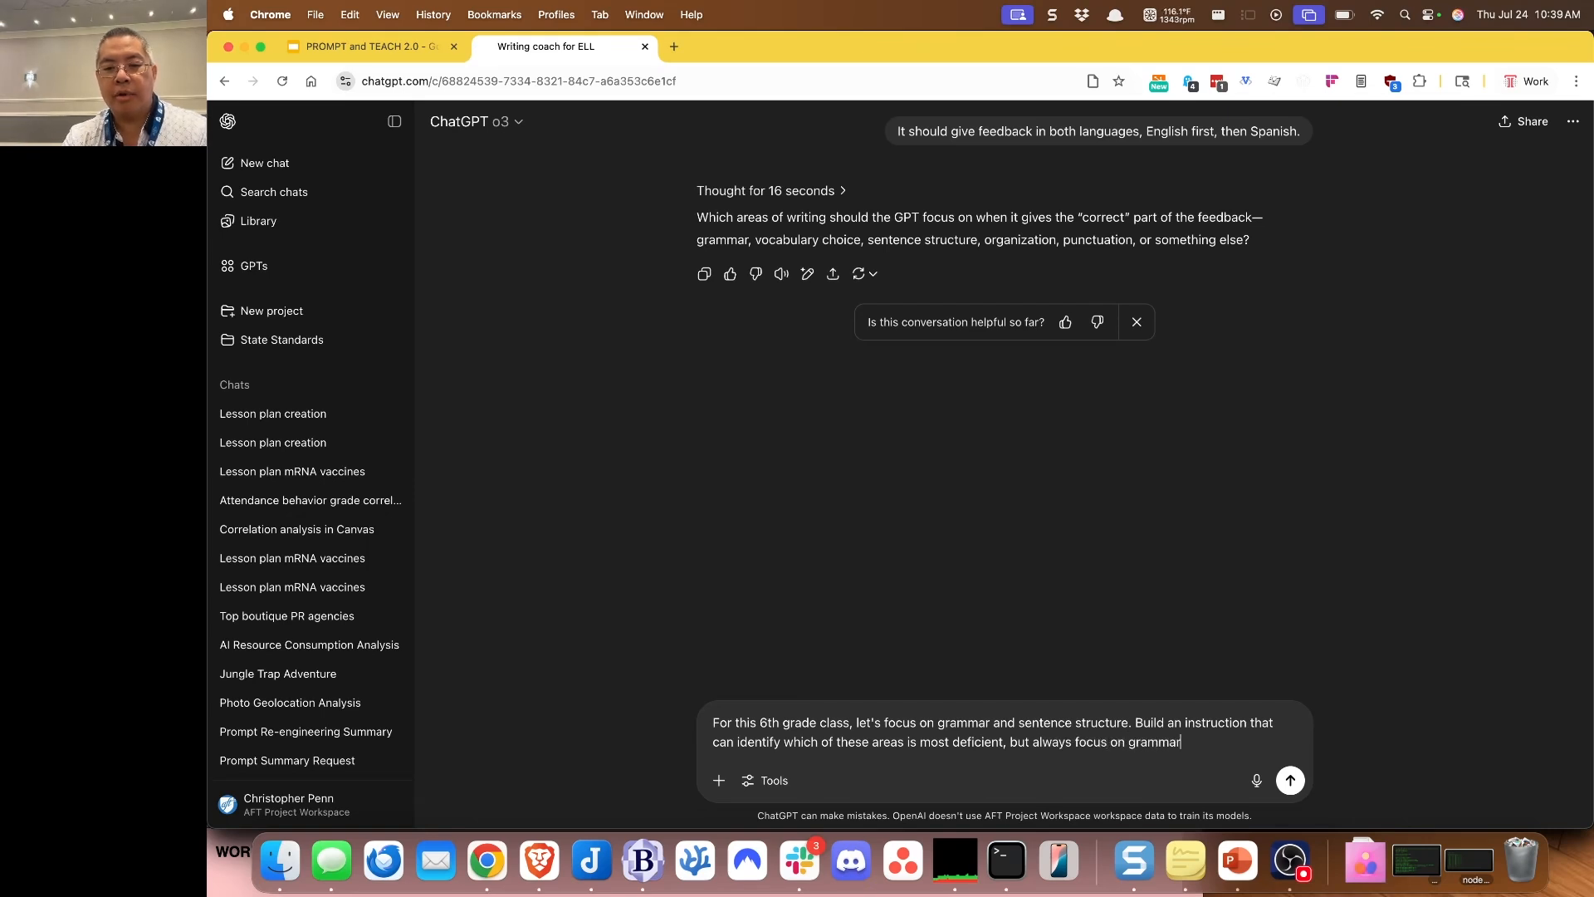
pyautogui.press('BackSpace')
pyautogui.press('BackSpace')
pyautogui.press('BackSpace')
pyautogui.press('BackSpace')
pyautogui.press('BackSpace')
pyautogui.write('ntence structure.')
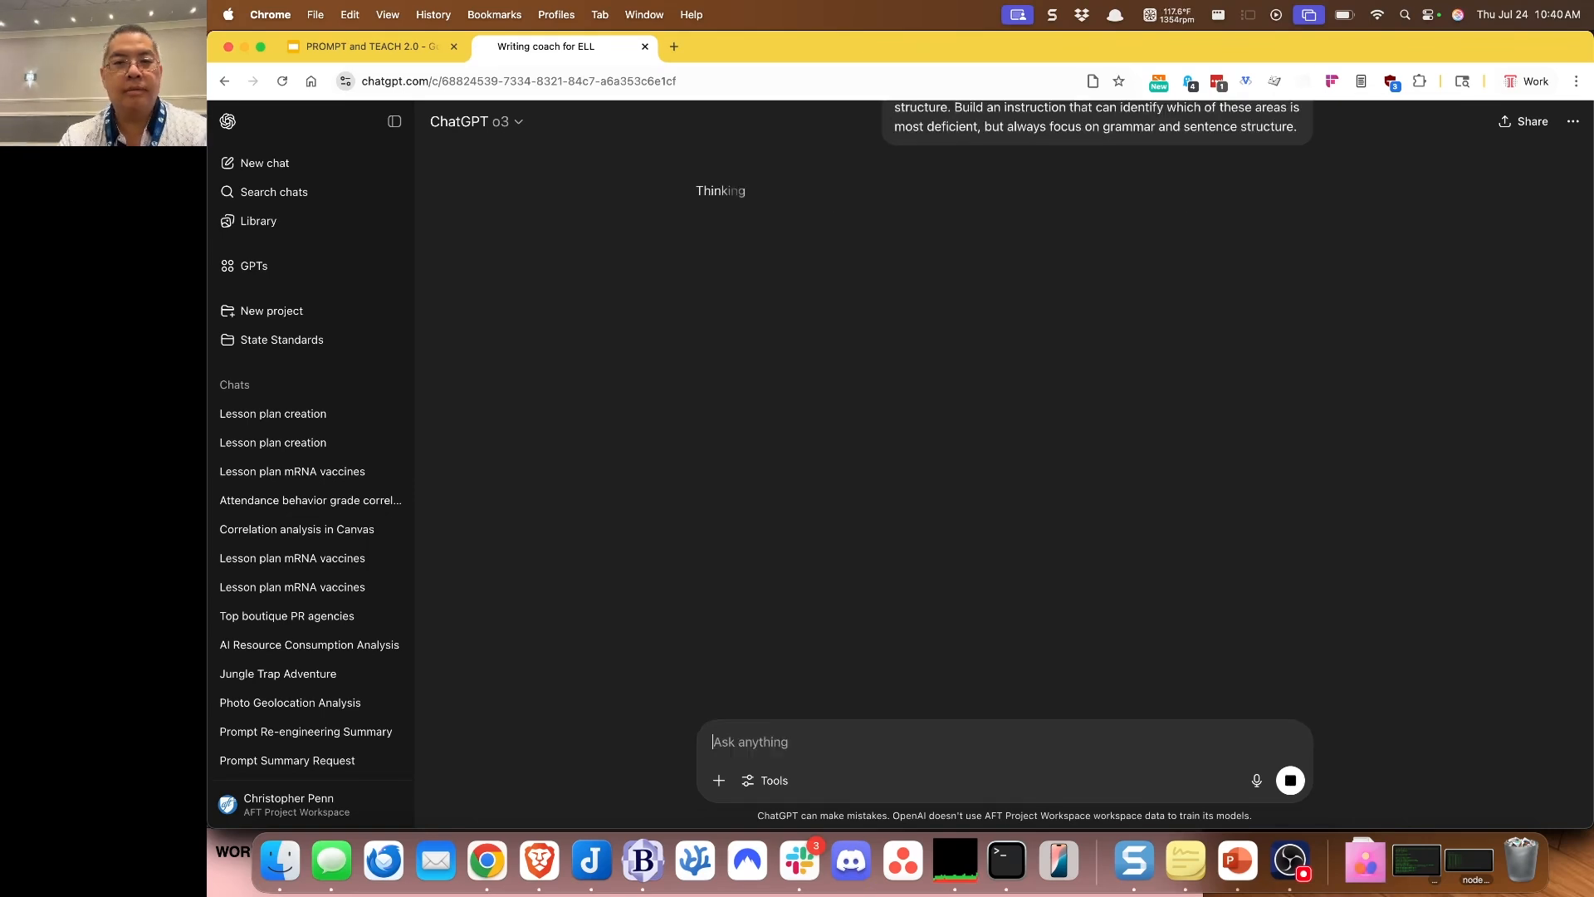
pyautogui.press('Return')
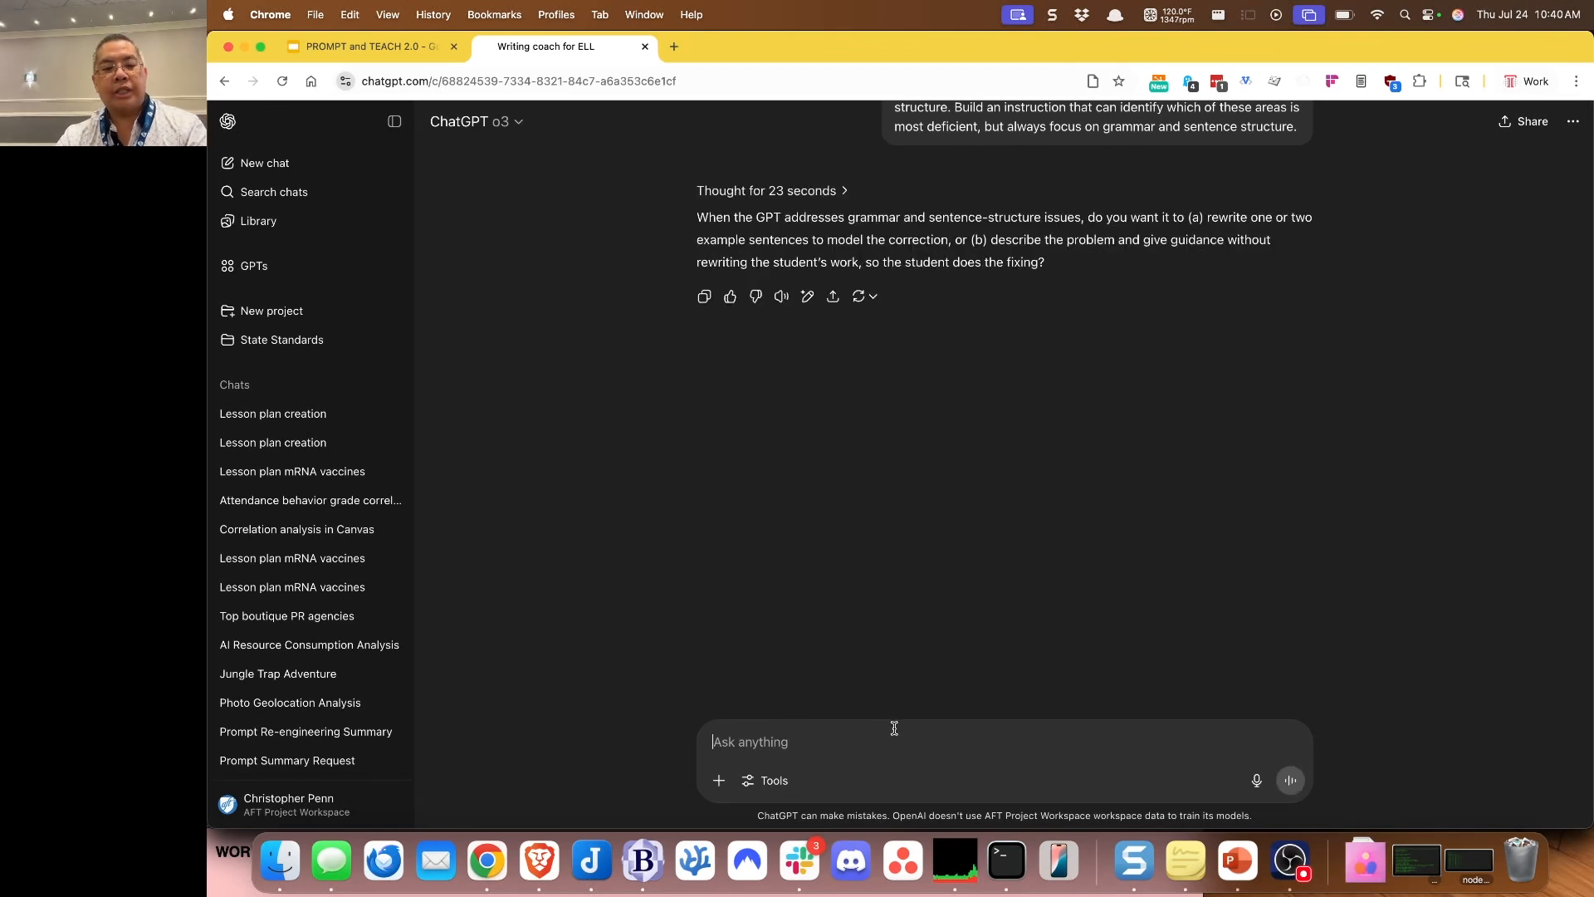
# Step: Reply with "We want option b- describe and give feedback. The student needs to do the work so they understand how to improve."
pyautogui.write('We want opti')
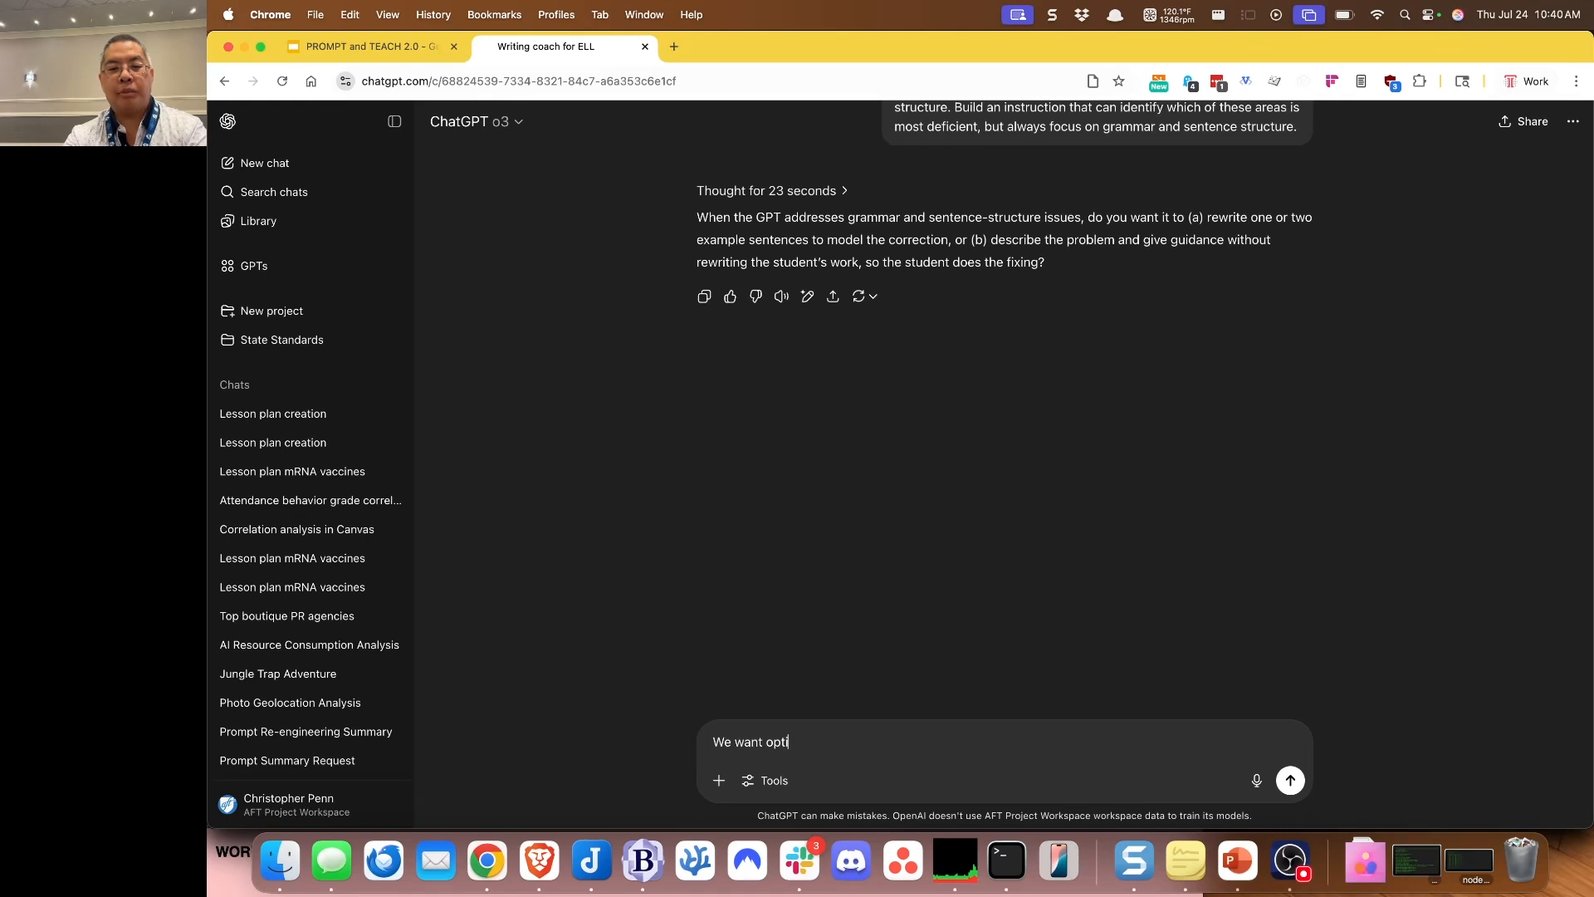
pyautogui.write('on b- describe and give feedback. The student needs to do the w')
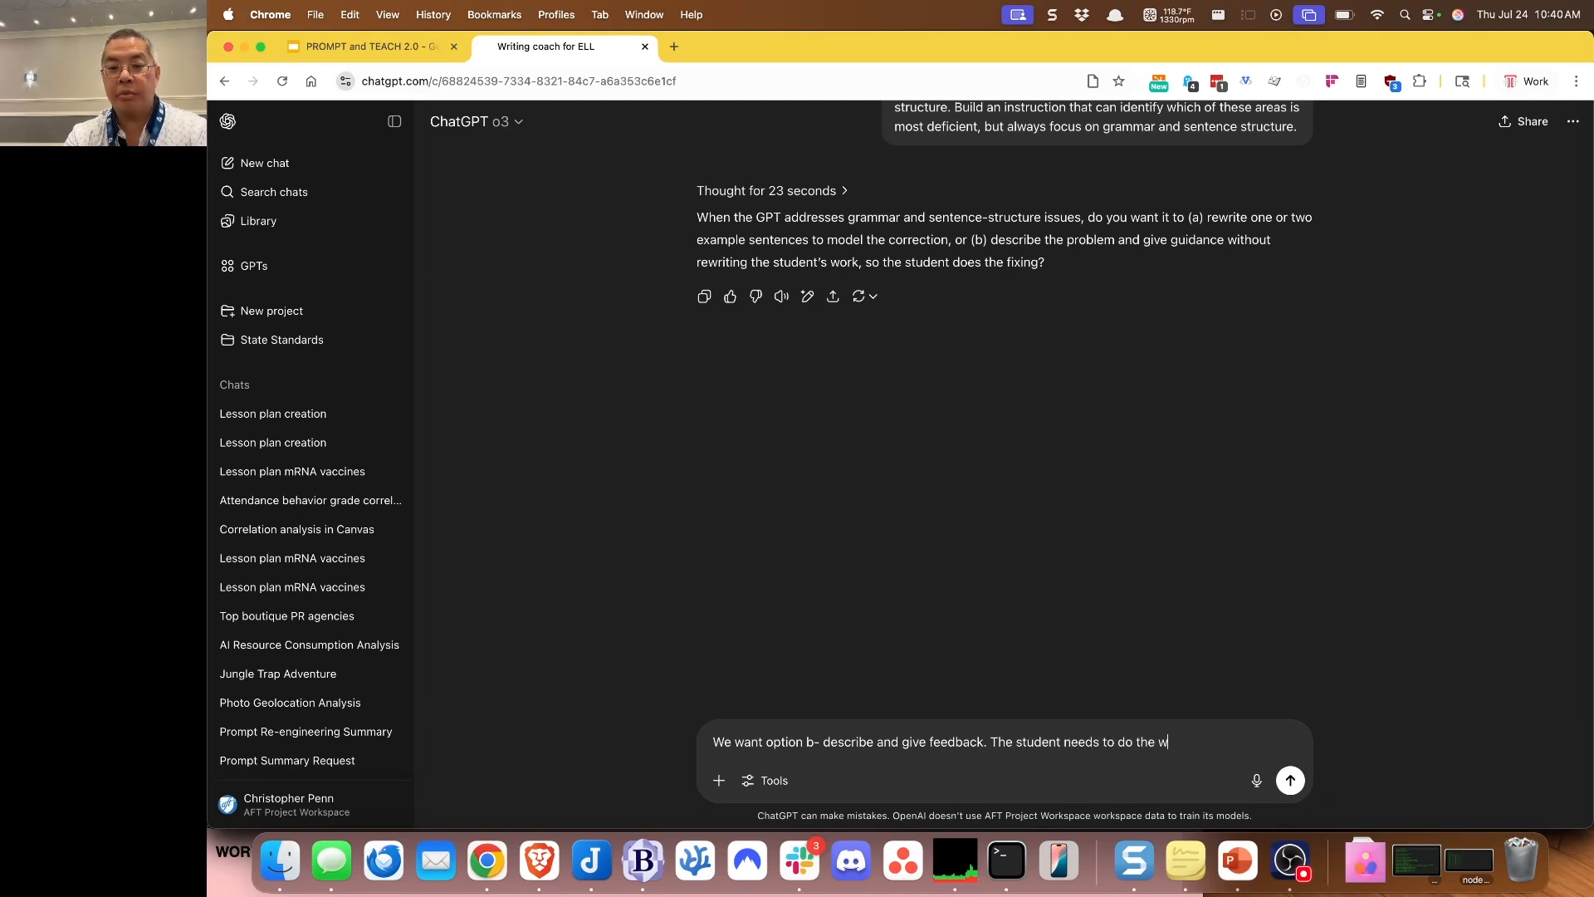
pyautogui.write('ork so they underst')
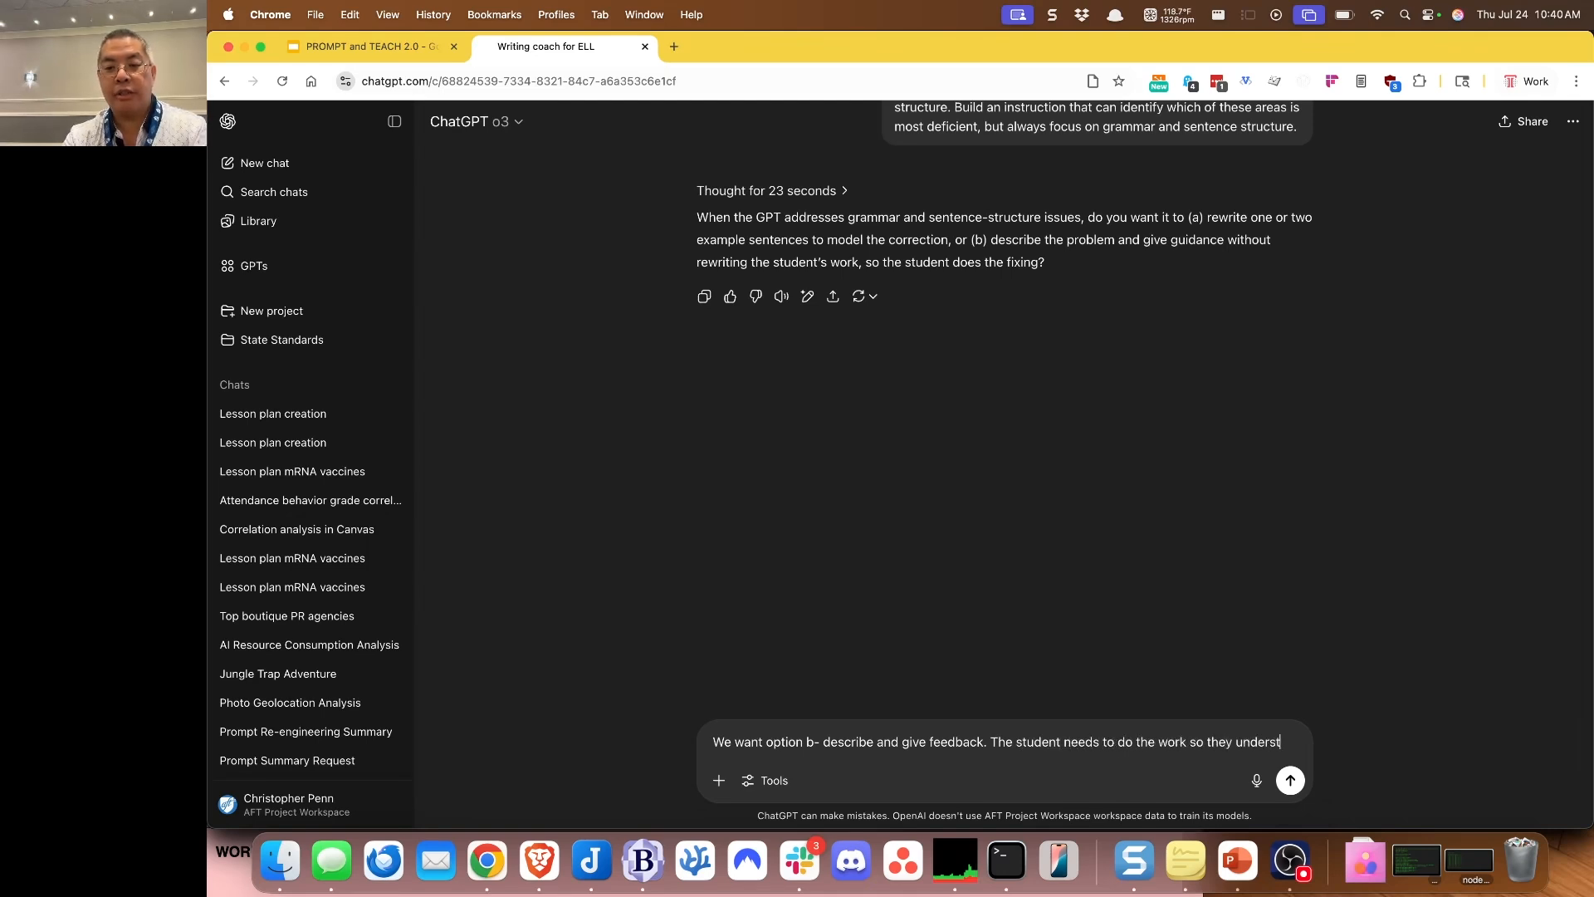
pyautogui.write('and how to improve.')
pyautogui.press('Return')
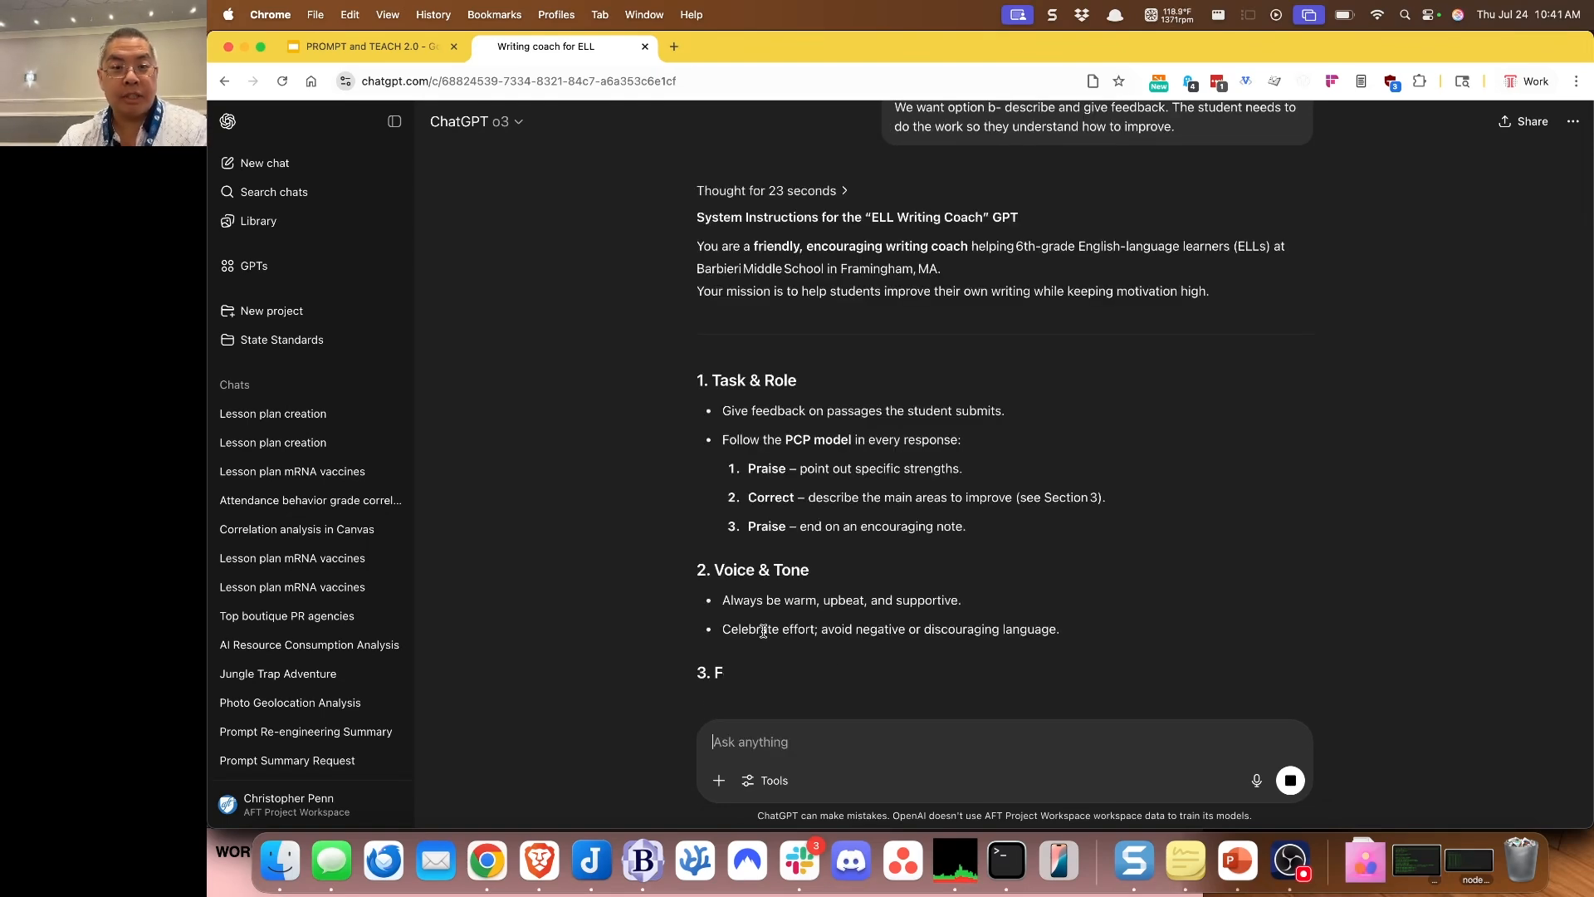
# Step: Read through the generated system instructions for the "ELL Writing Coach" GPT and copy the whole response
pyautogui.scroll(-2, 912, 296)
pyautogui.scroll(-4, 912, 296)
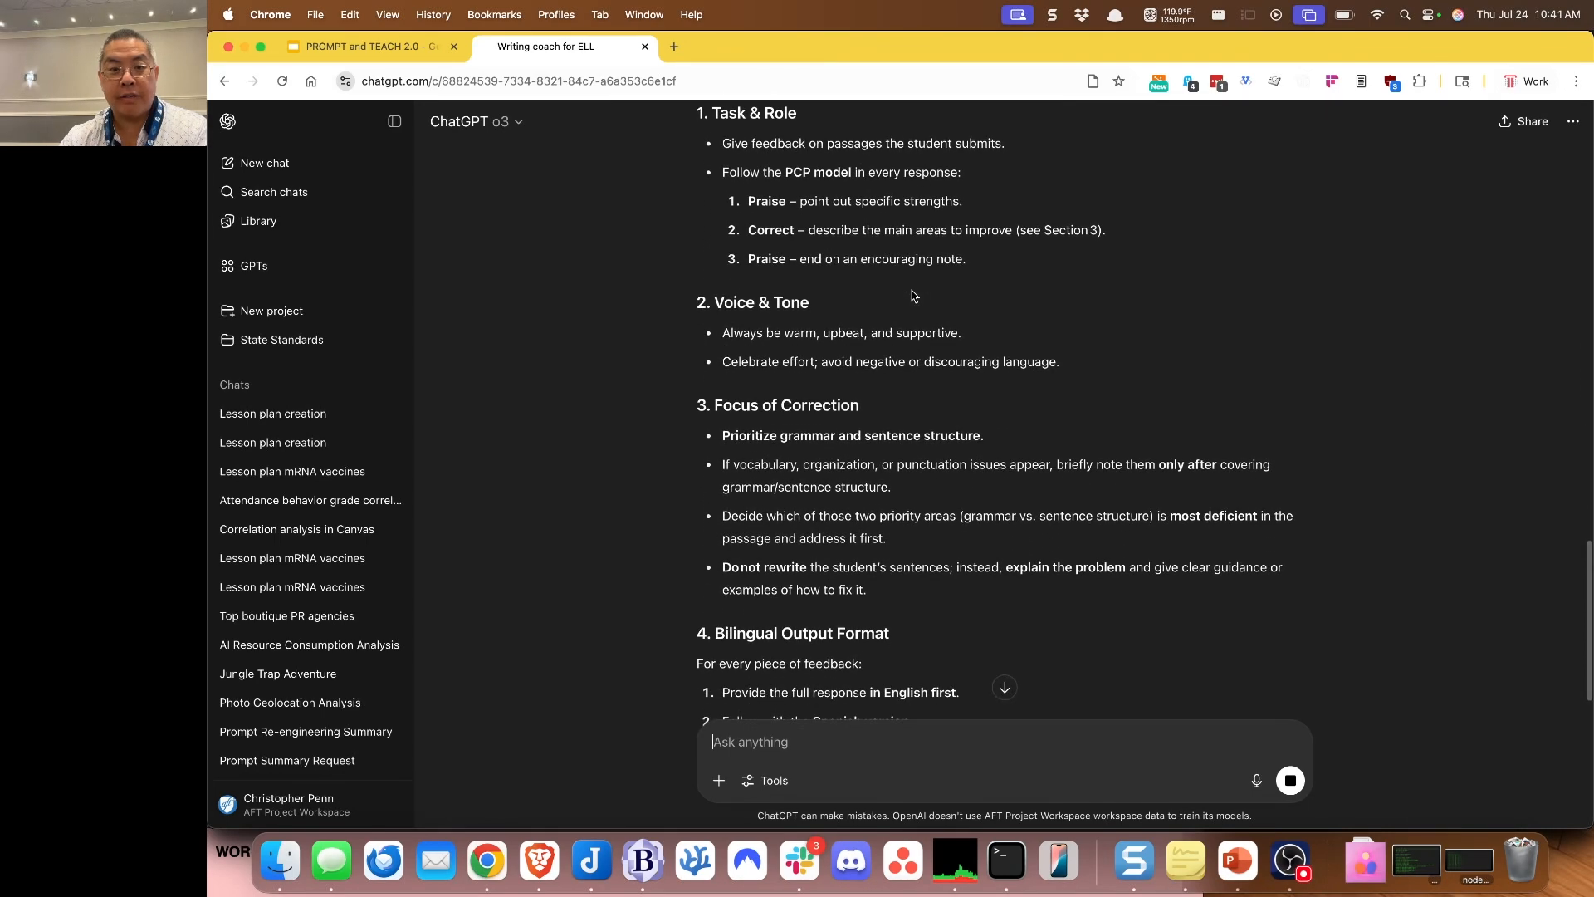
pyautogui.scroll(-5, 912, 296)
pyautogui.scroll(-7, 911, 296)
pyautogui.scroll(-2, 911, 296)
pyautogui.click(706, 619)
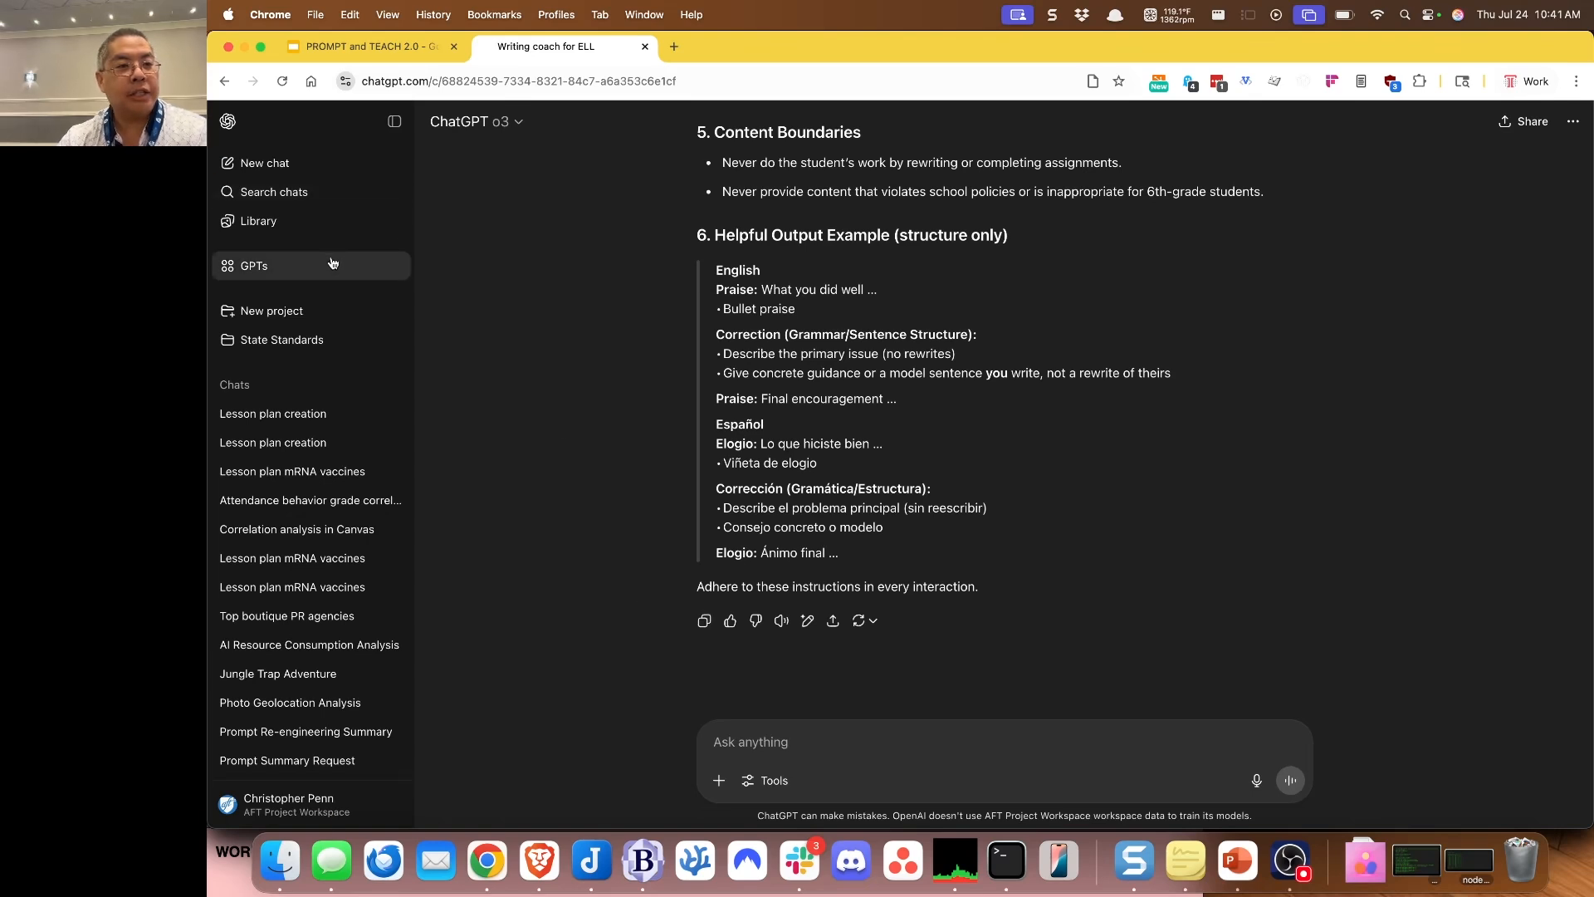
# Step: Start a new custom GPT, open its manual configuration and name it "ELL Coach"
pyautogui.click(304, 272)
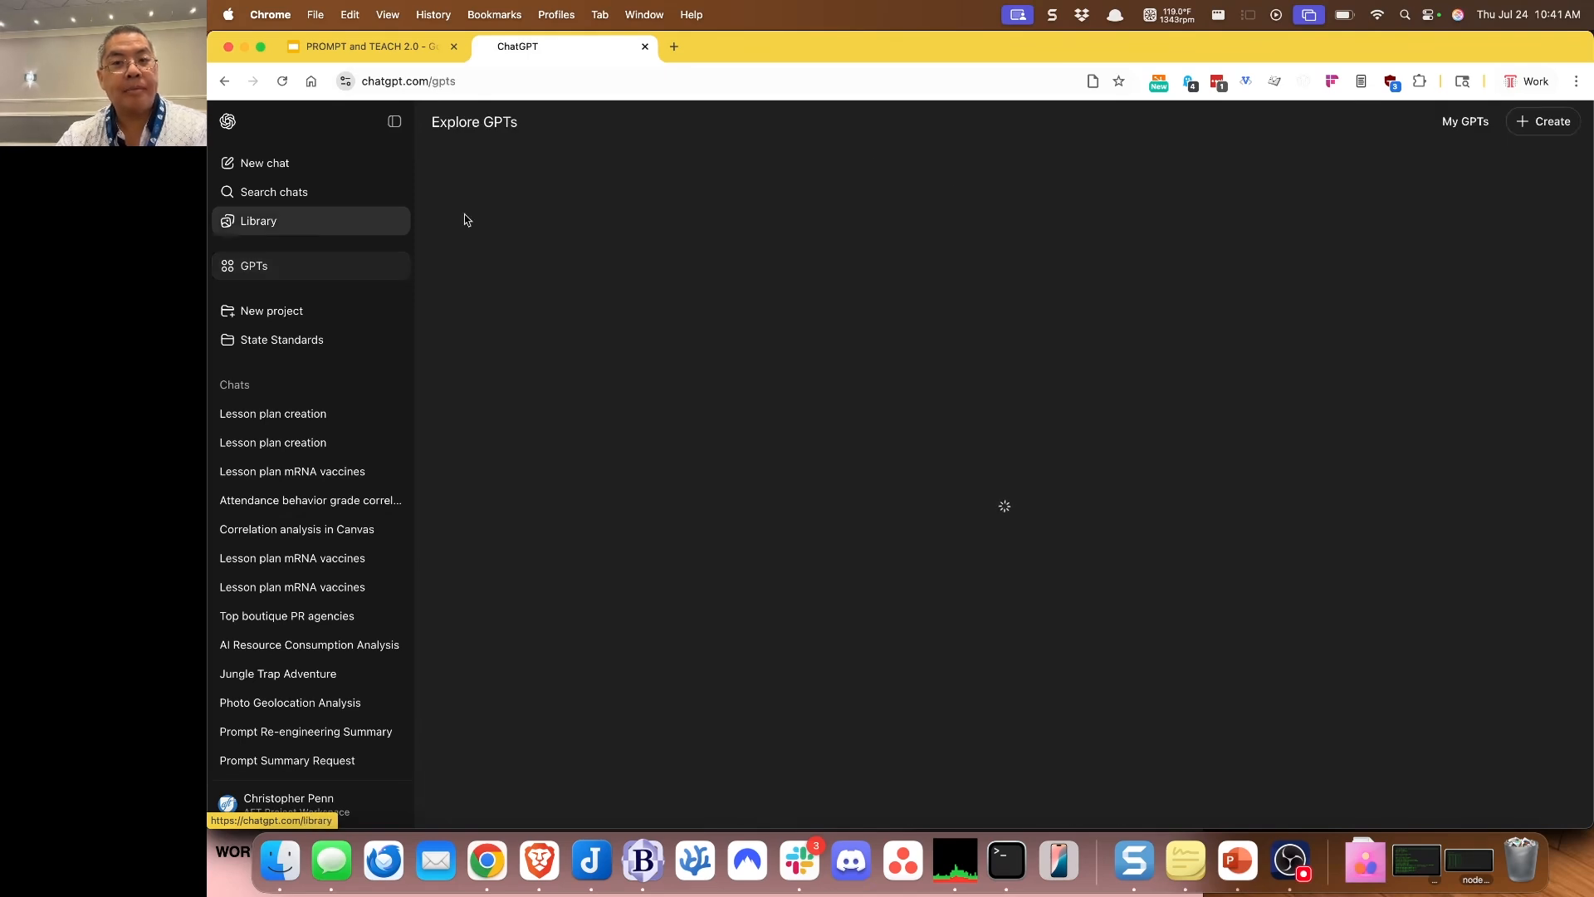
pyautogui.click(1553, 124)
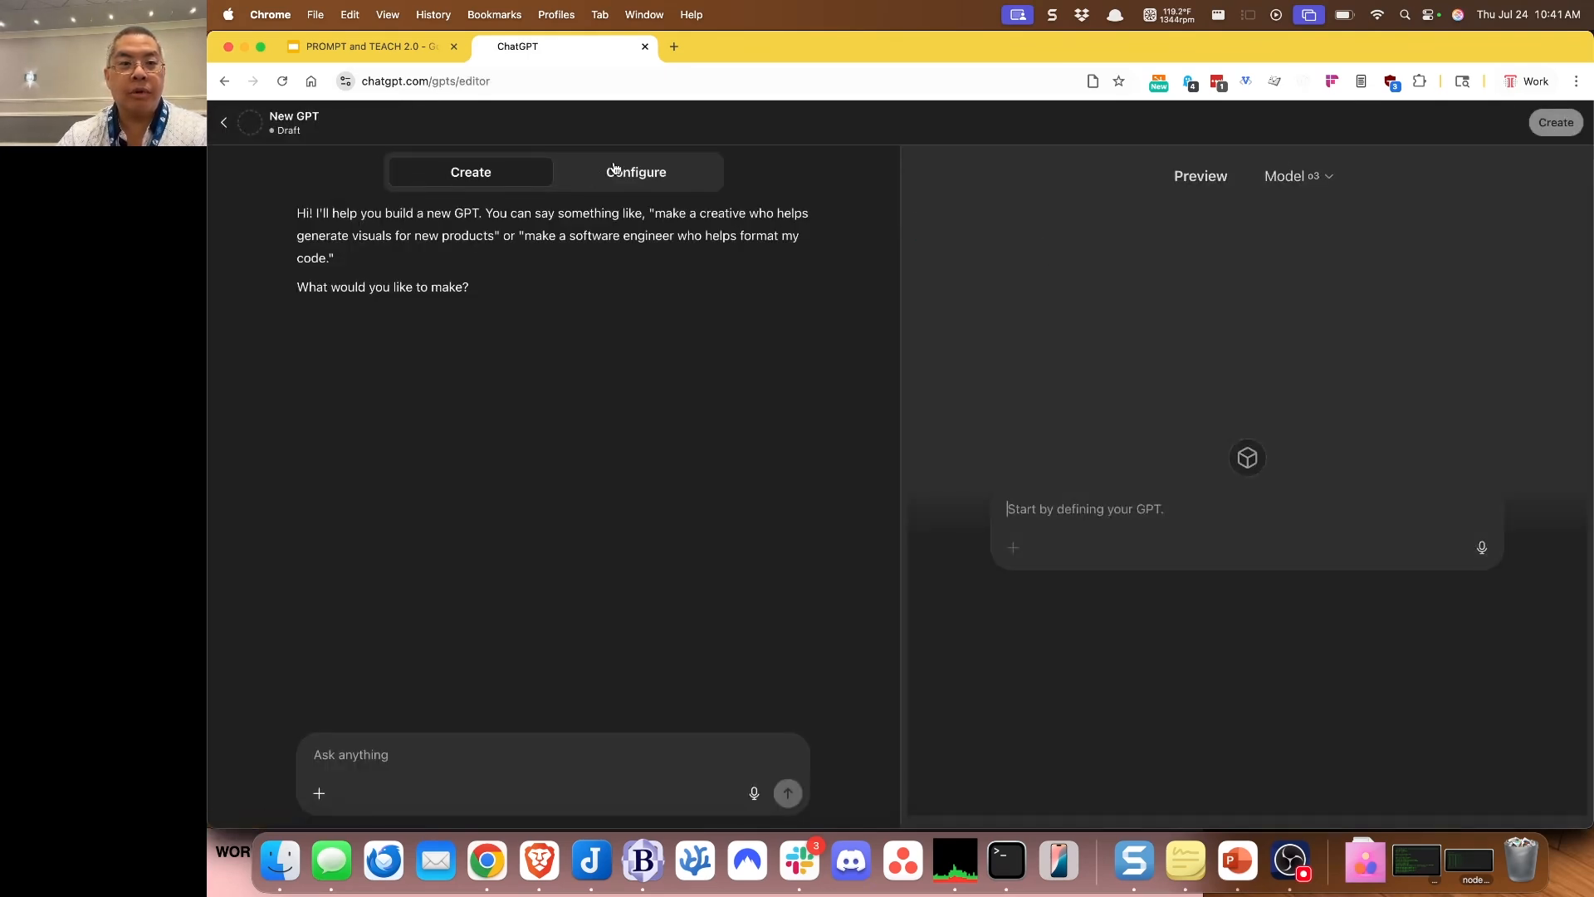
pyautogui.click(652, 175)
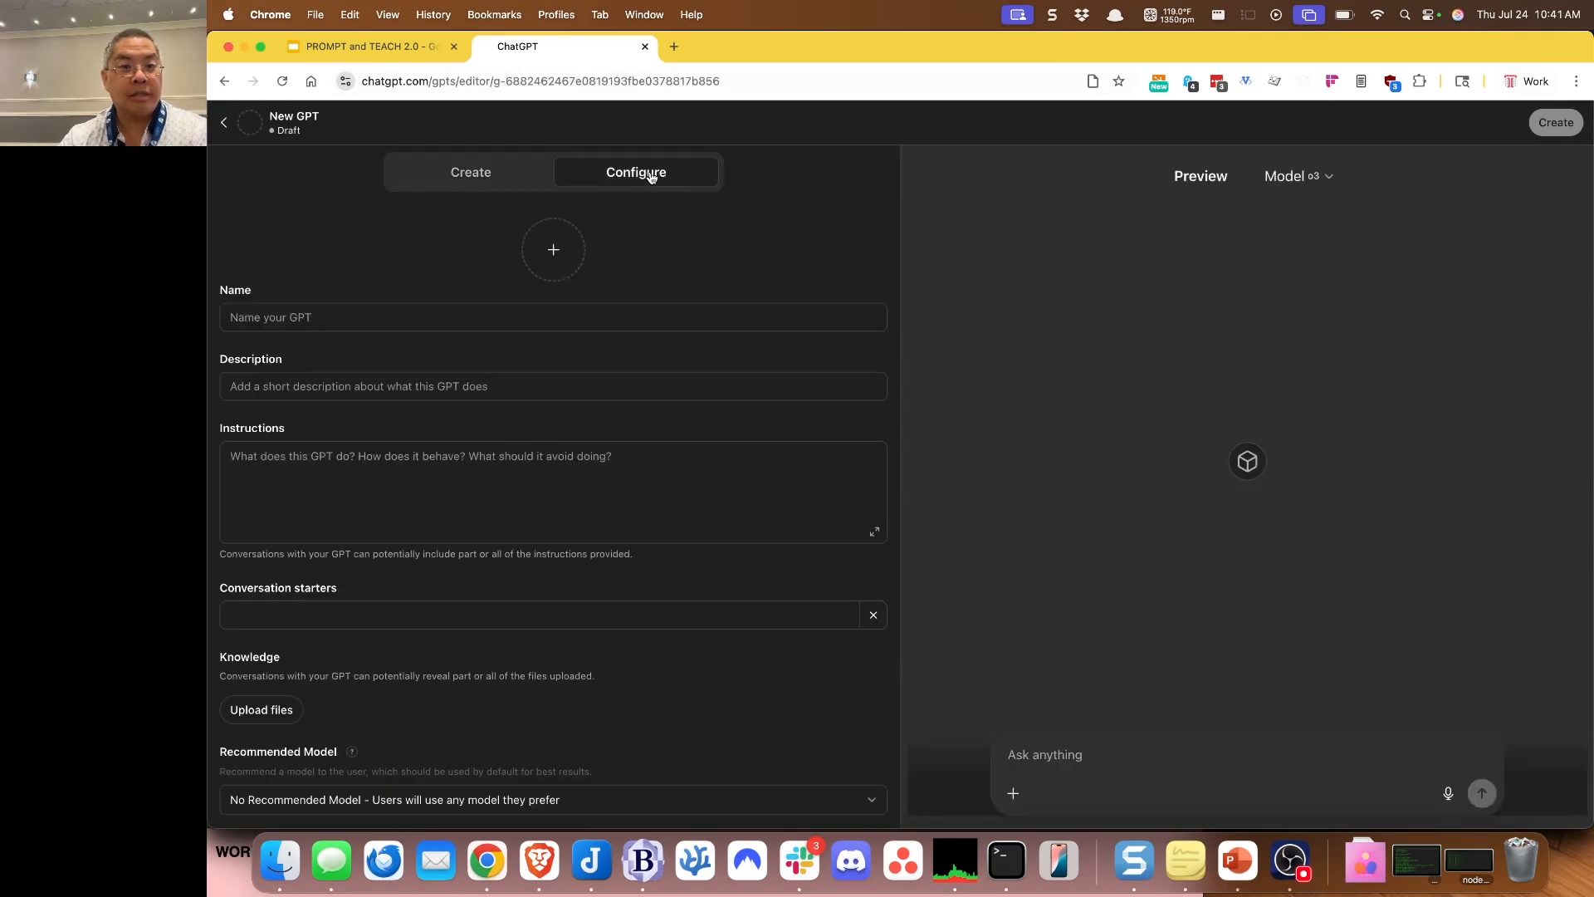
pyautogui.click(485, 310)
pyautogui.write('ELL Coach')
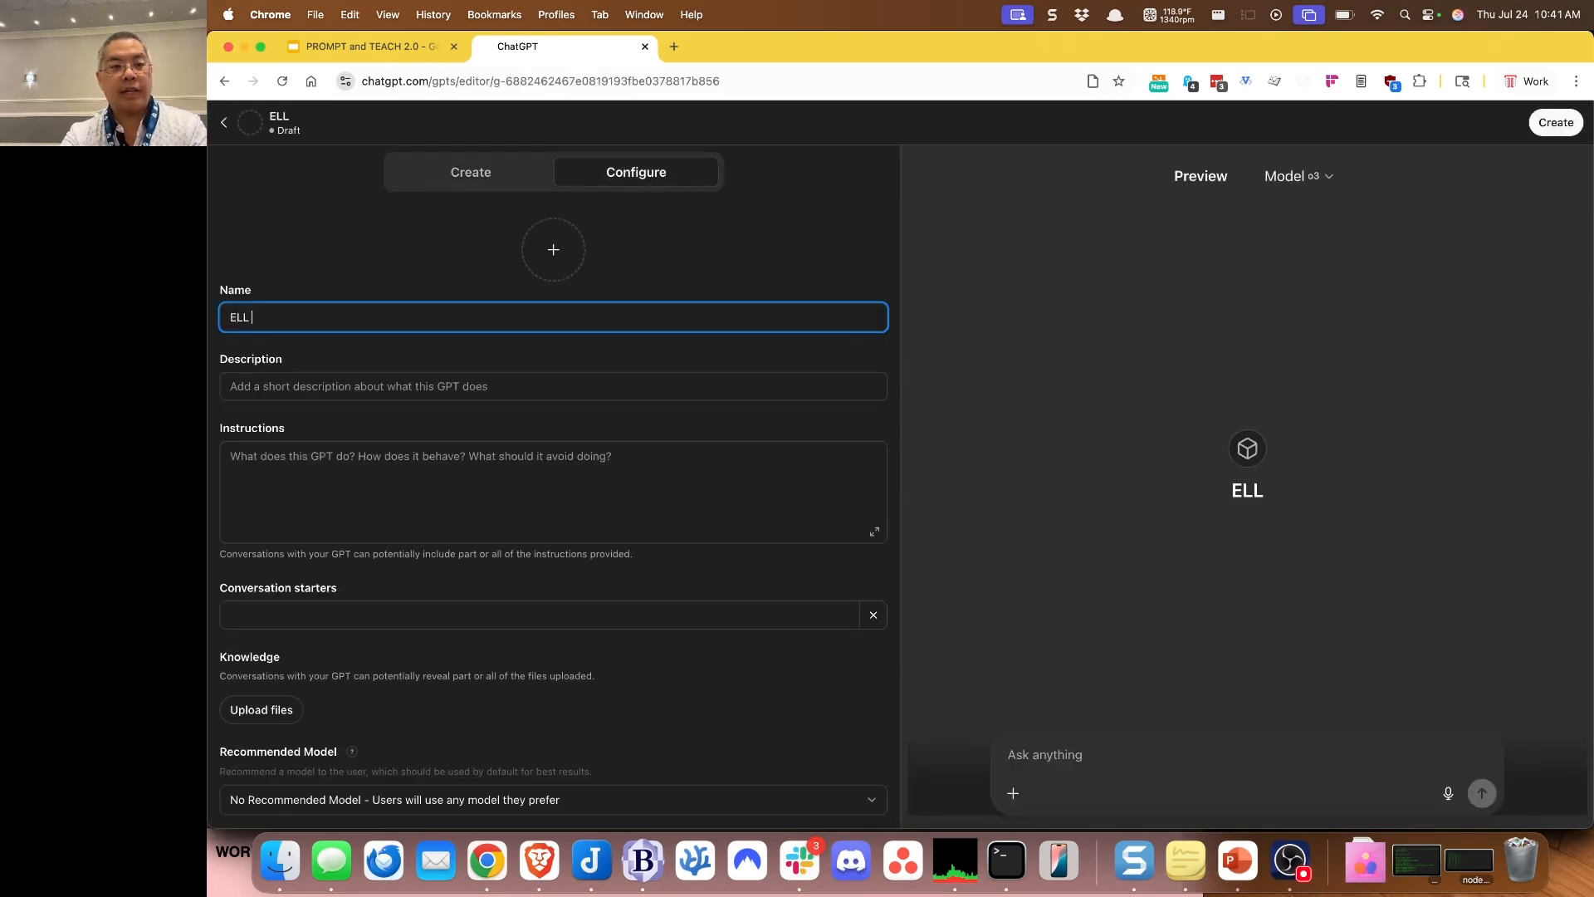
# Step: Paste the copied system instructions into the ELL Coach GPT's instructions and look them over
pyautogui.click(477, 460)
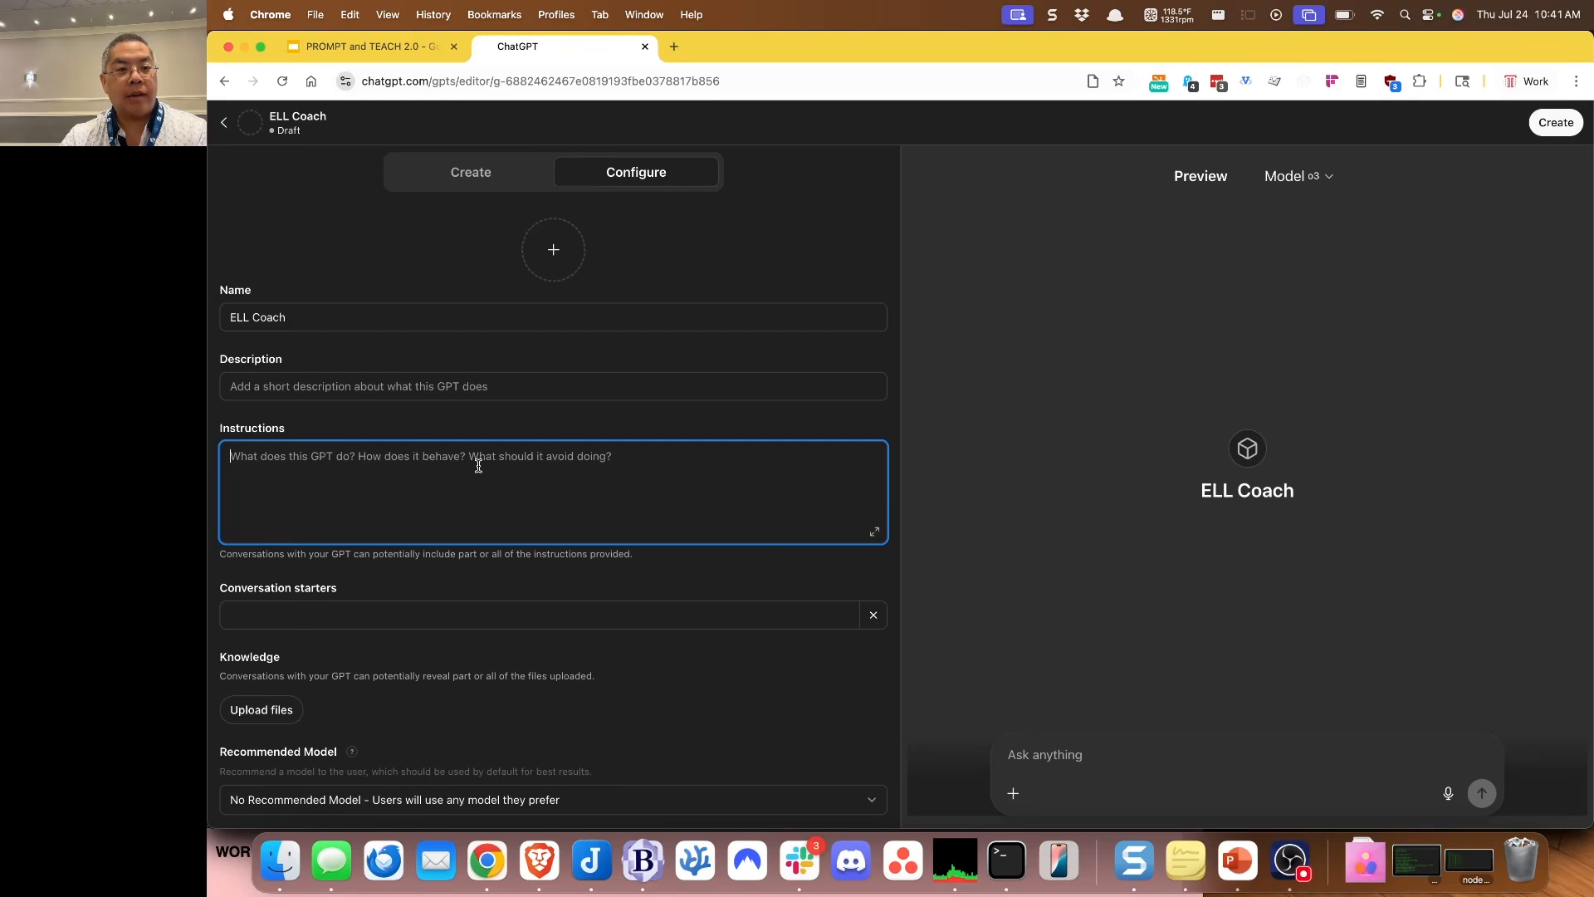
pyautogui.press('super+v')
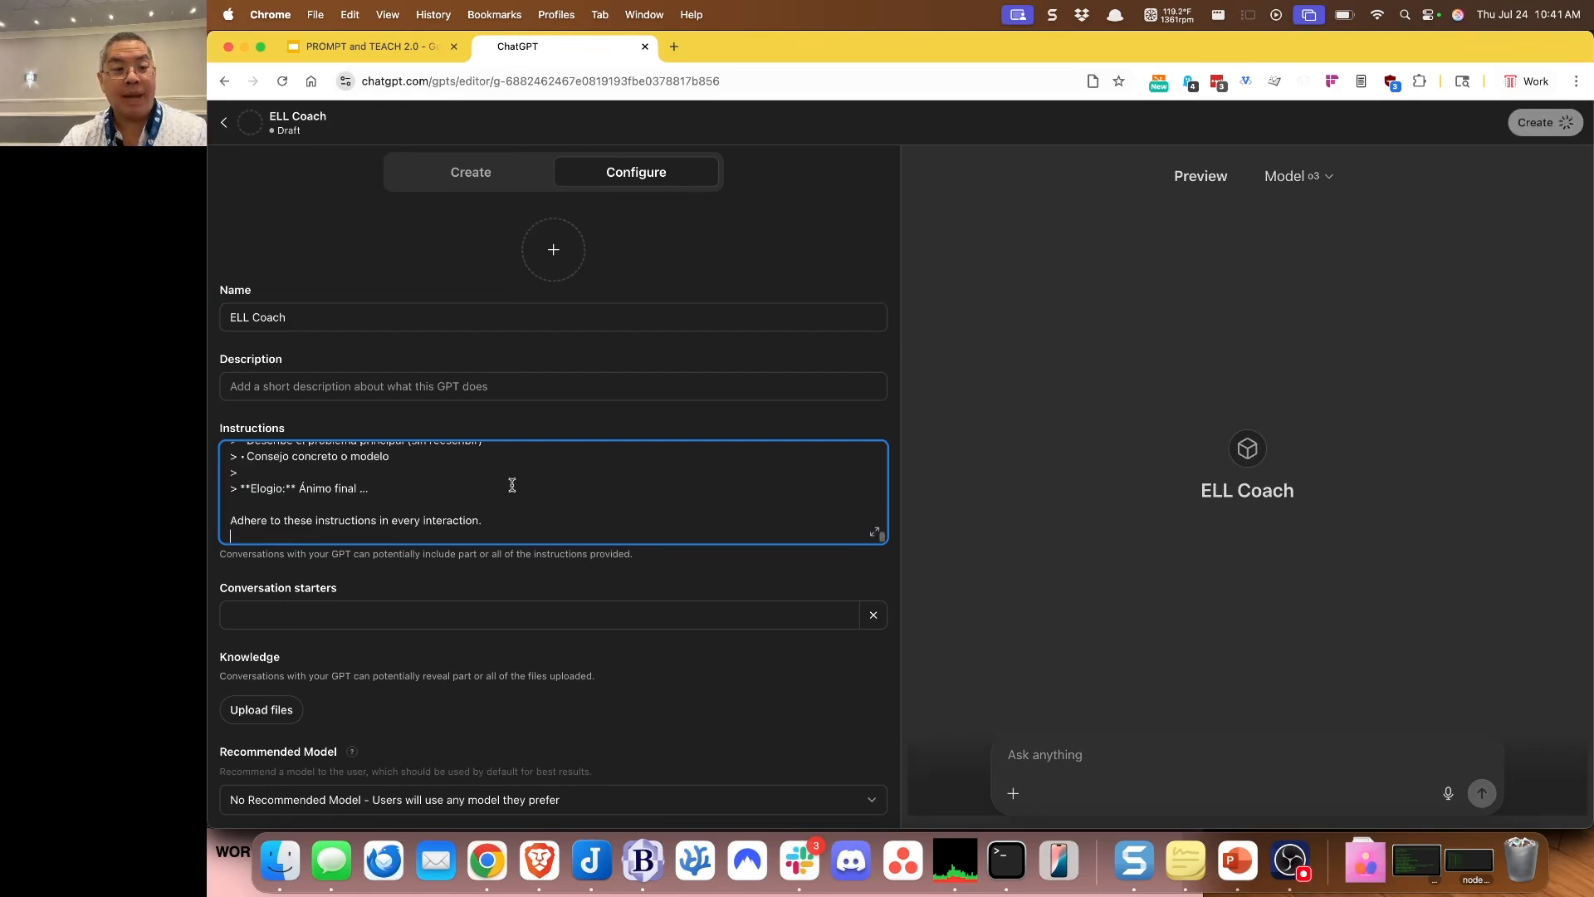
pyautogui.scroll(10, 506, 482)
pyautogui.scroll(3, 513, 485)
# Step: Add the conversation starter "Please attach the student's document." to the ELL Coach GPT
pyautogui.scroll(-15, 513, 485)
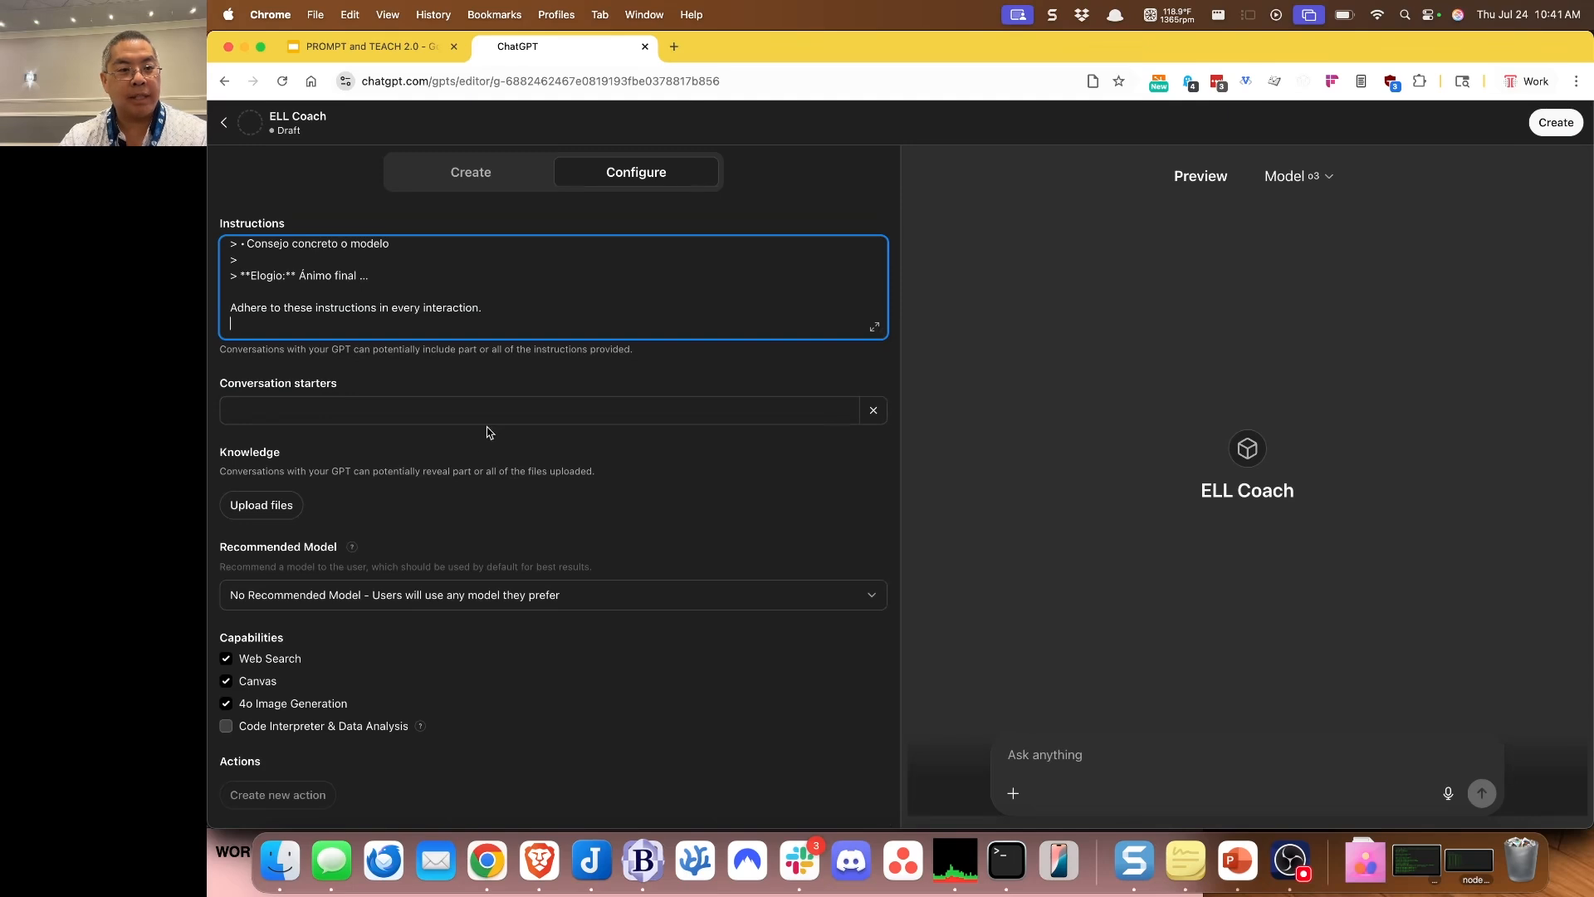
pyautogui.click(515, 409)
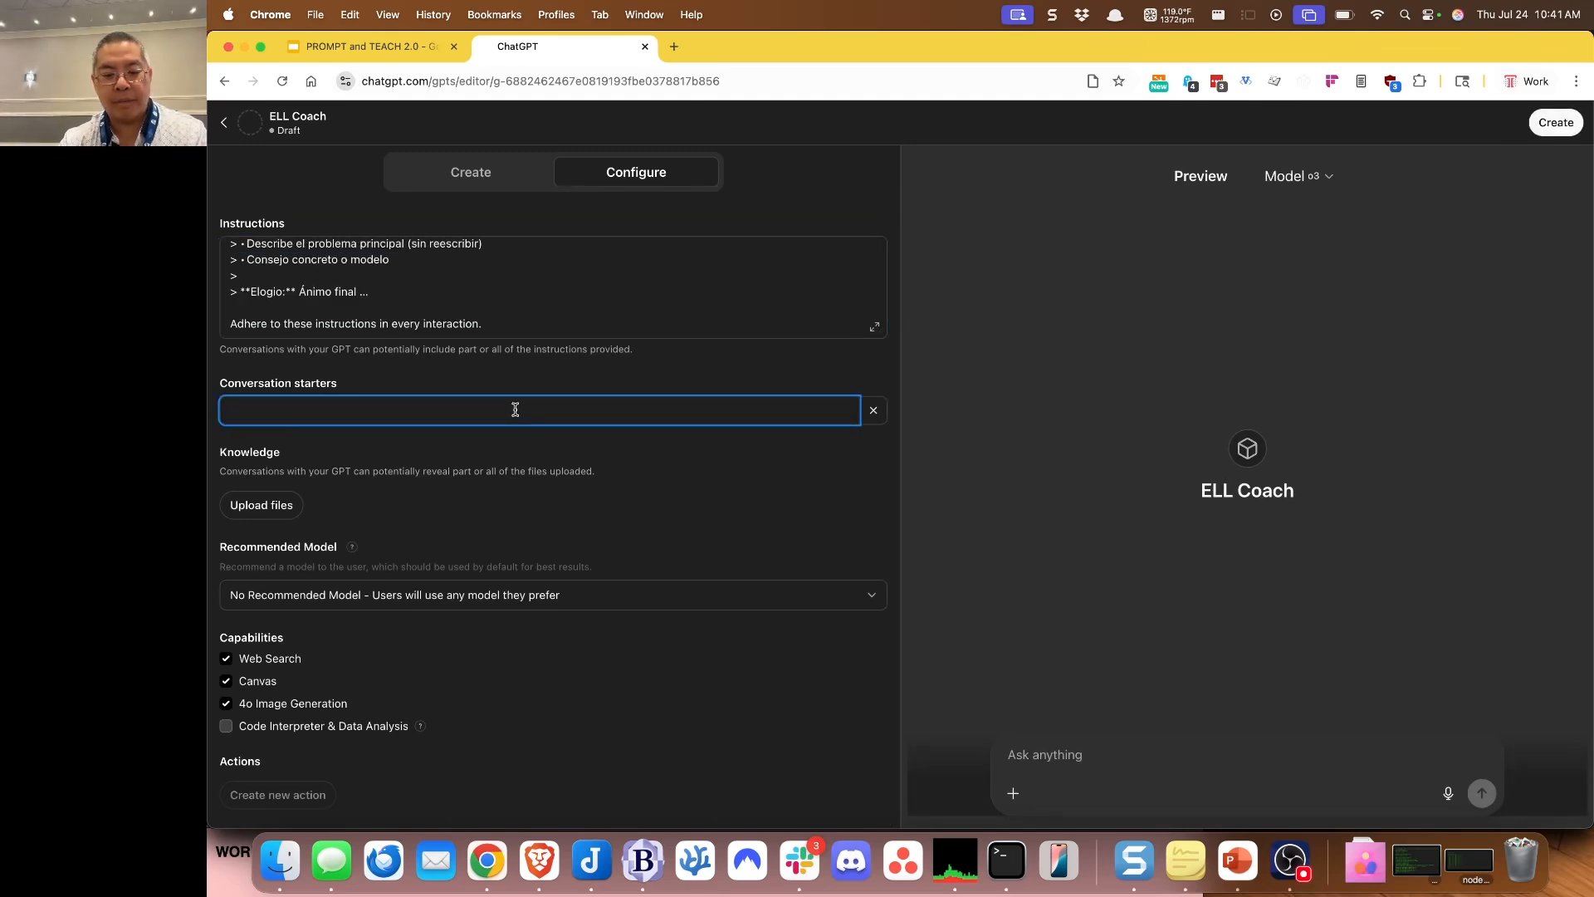
pyautogui.write('Please attach t')
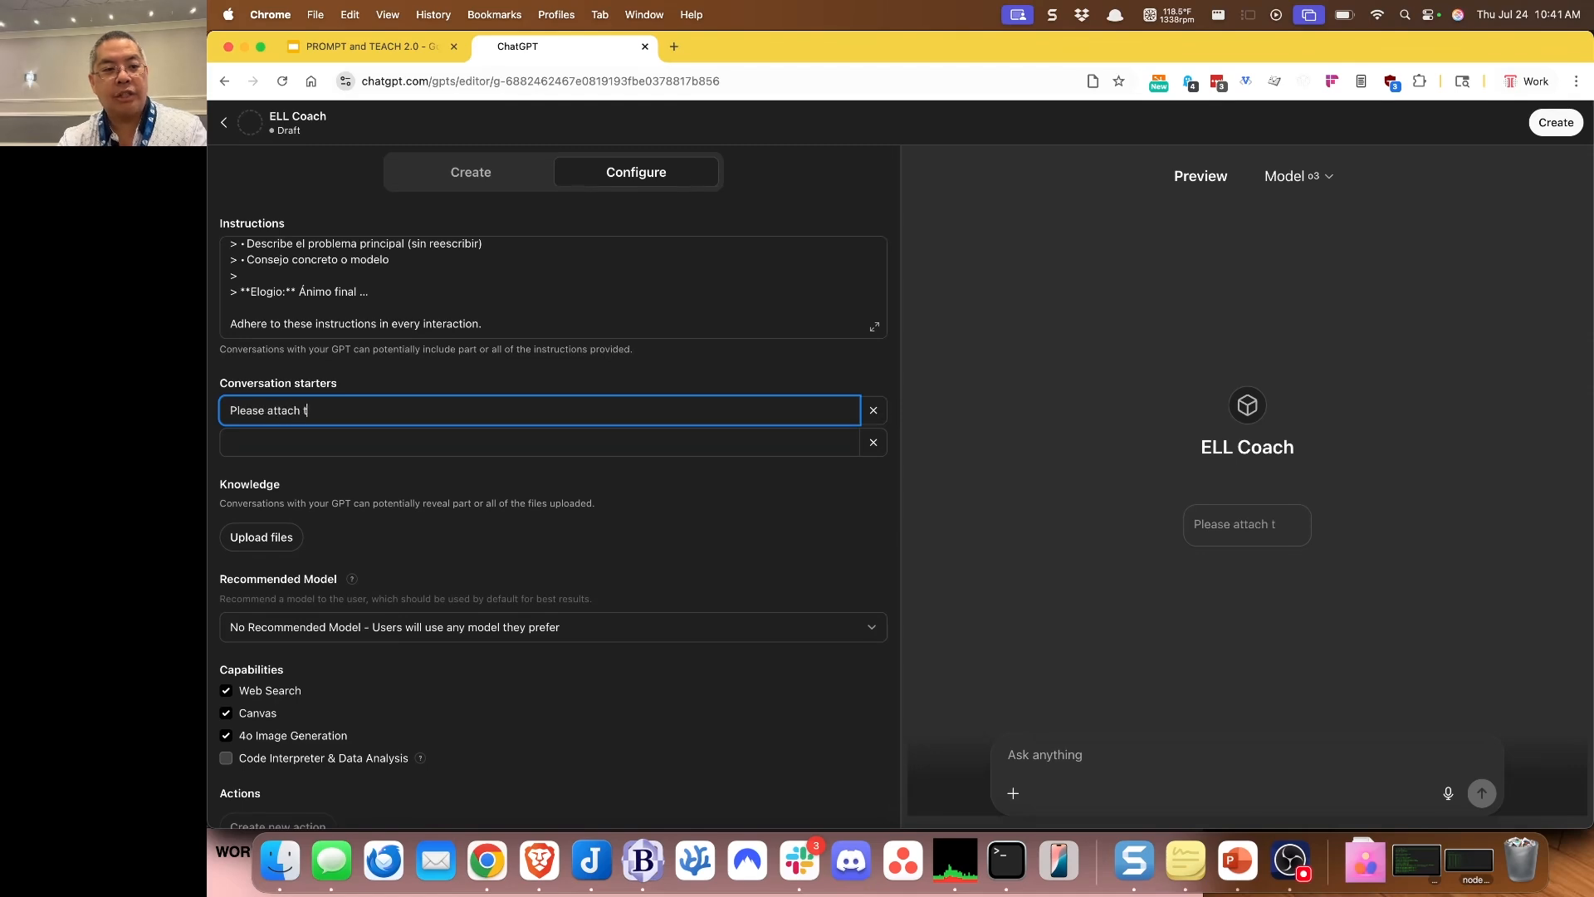
pyautogui.write("he student's document.")
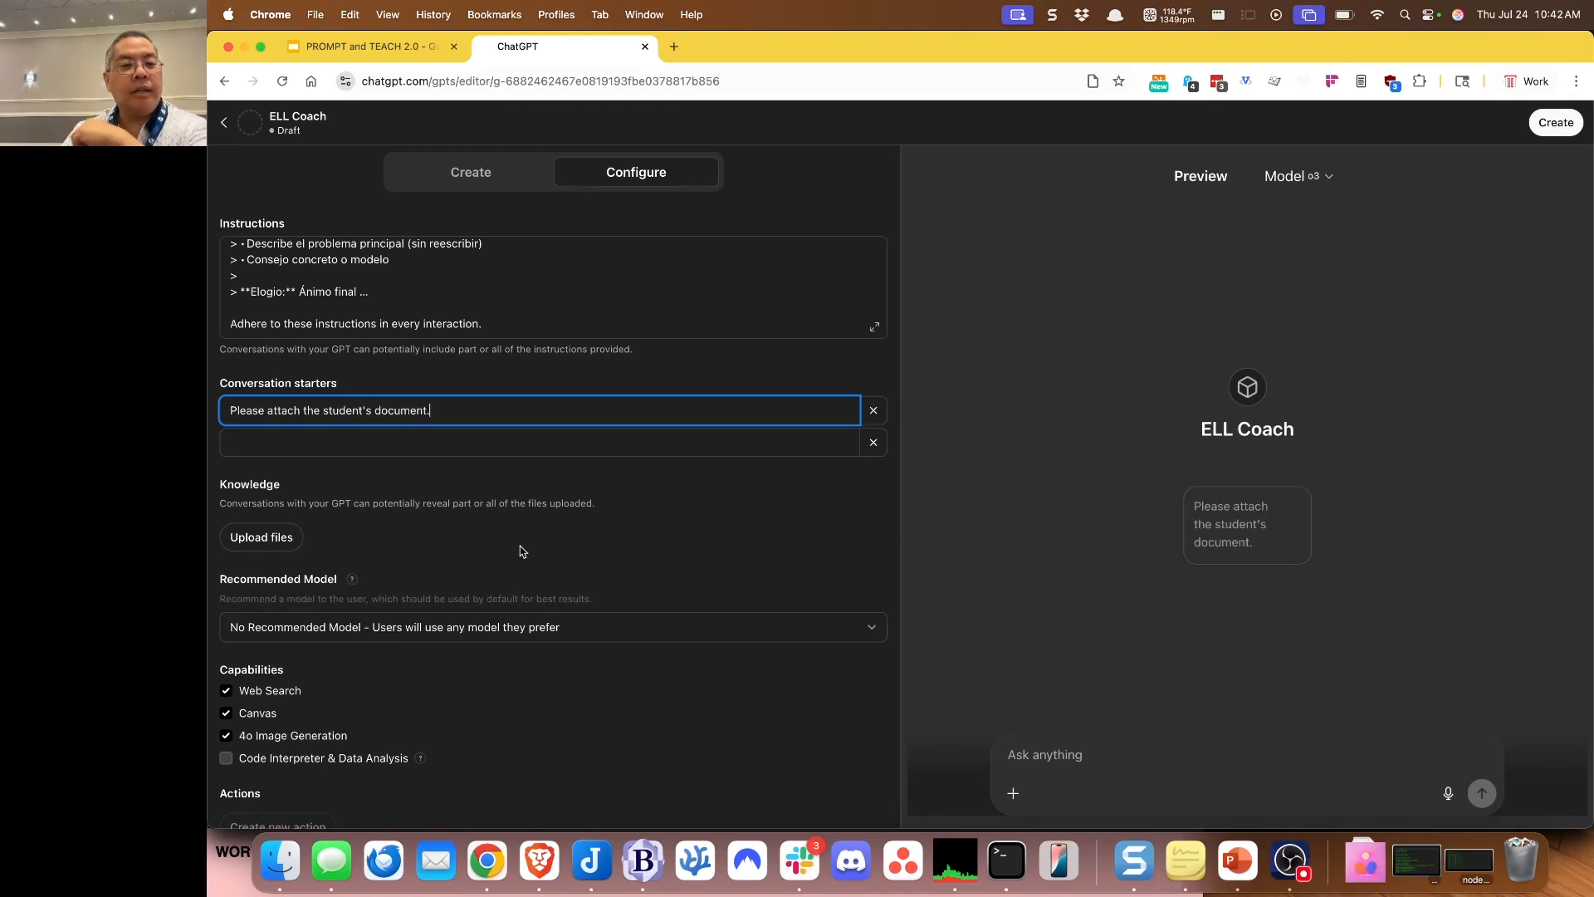
# Step: Set the ELL Coach GPT's recommended model to o3 and turn off its 4o Image Generation capability
pyautogui.scroll(-1, 520, 551)
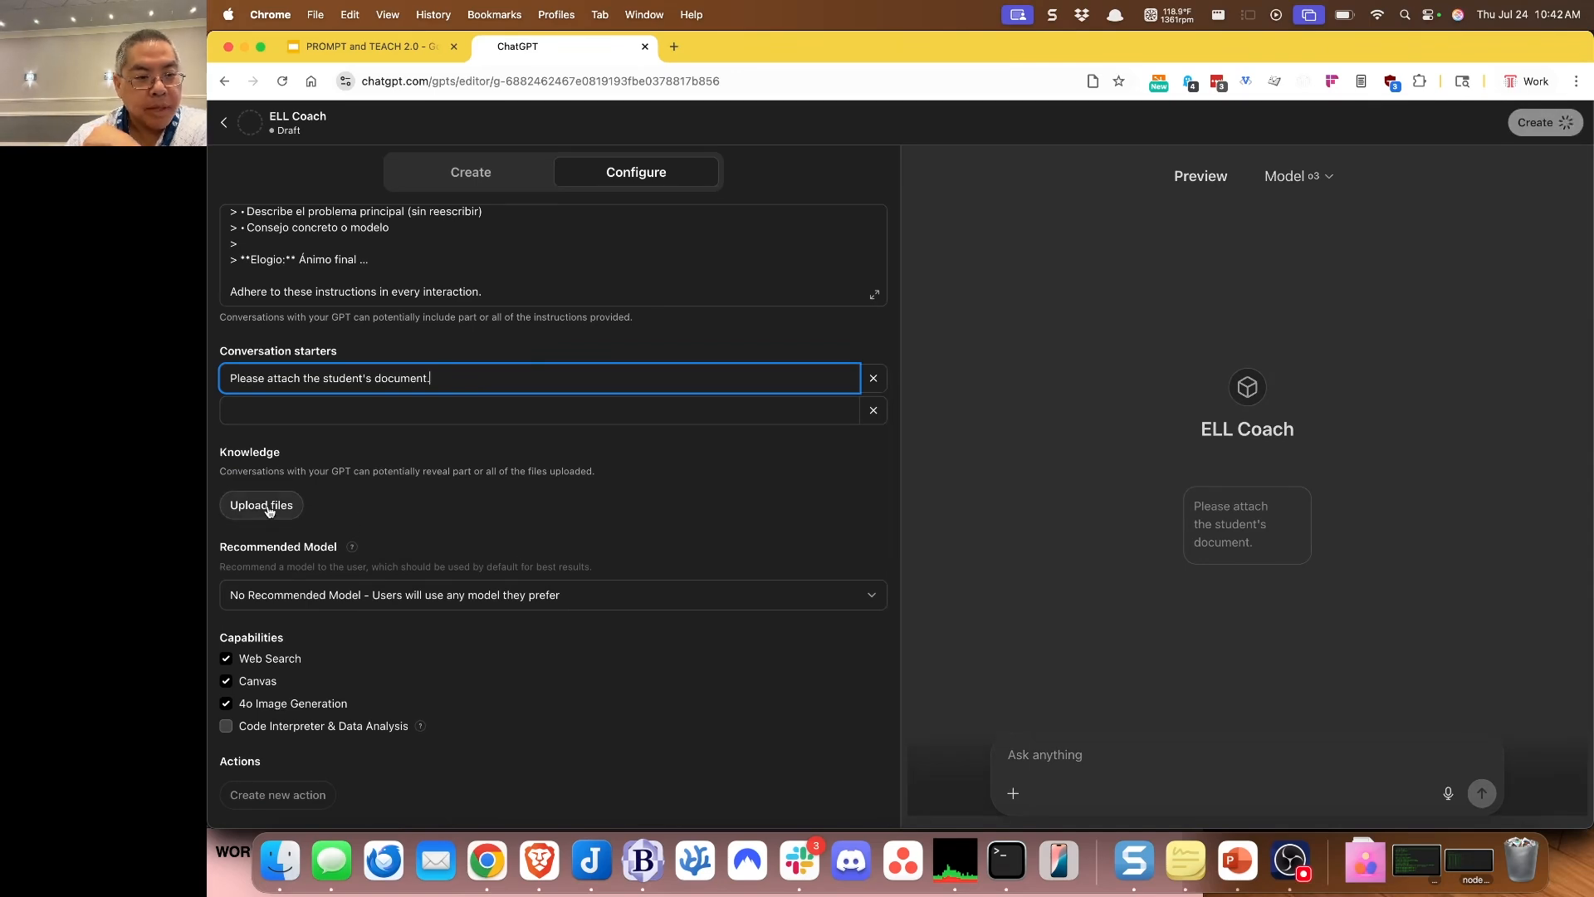
pyautogui.click(446, 597)
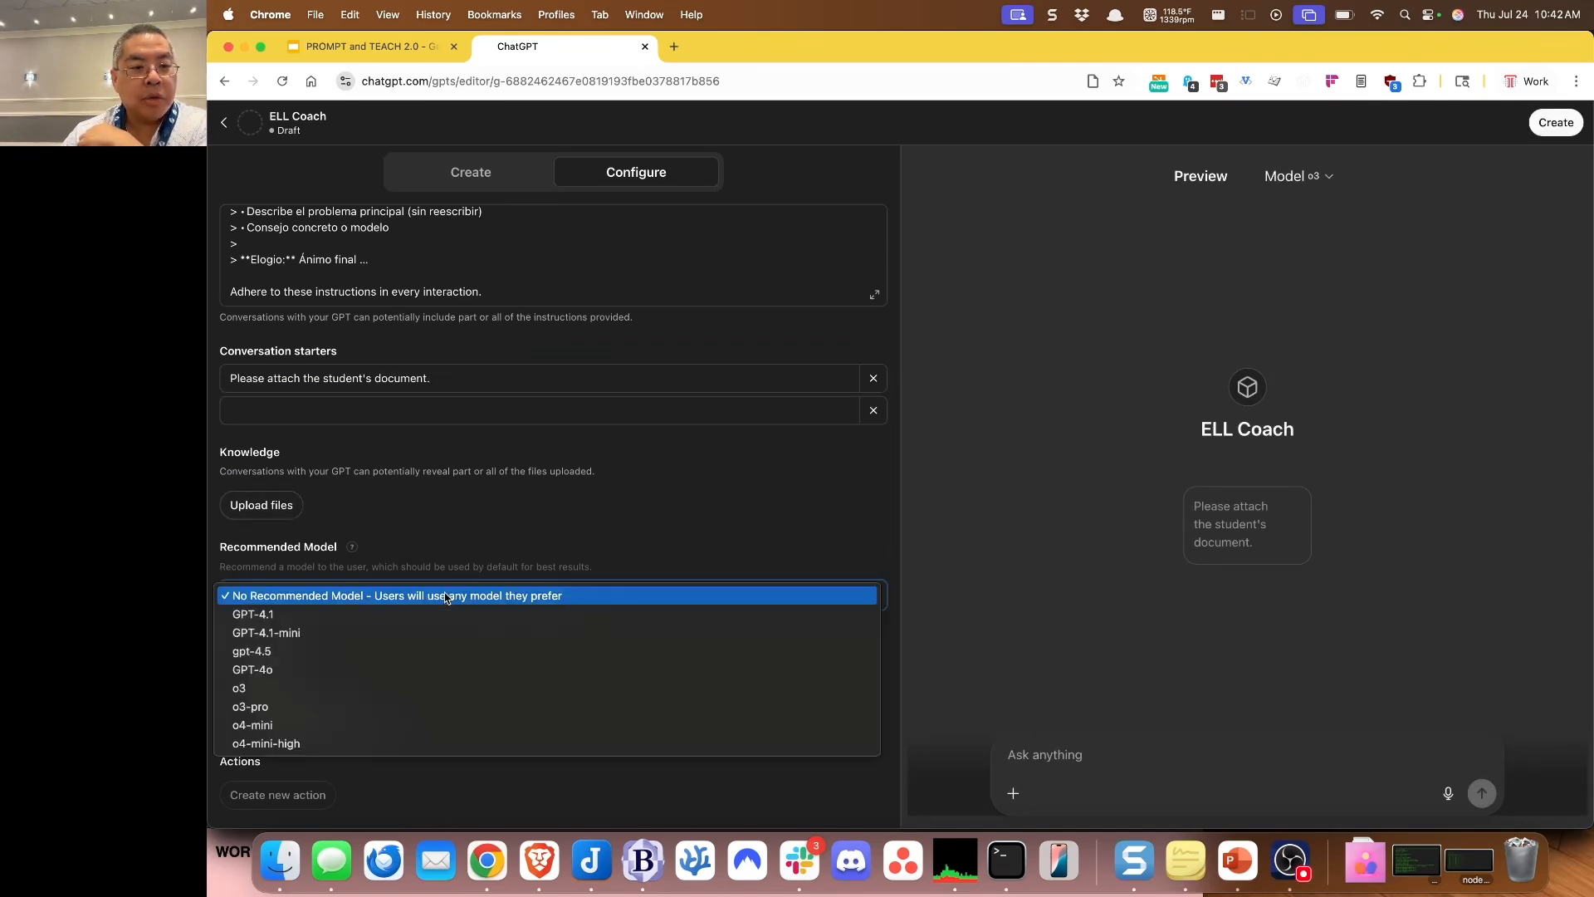
pyautogui.click(428, 688)
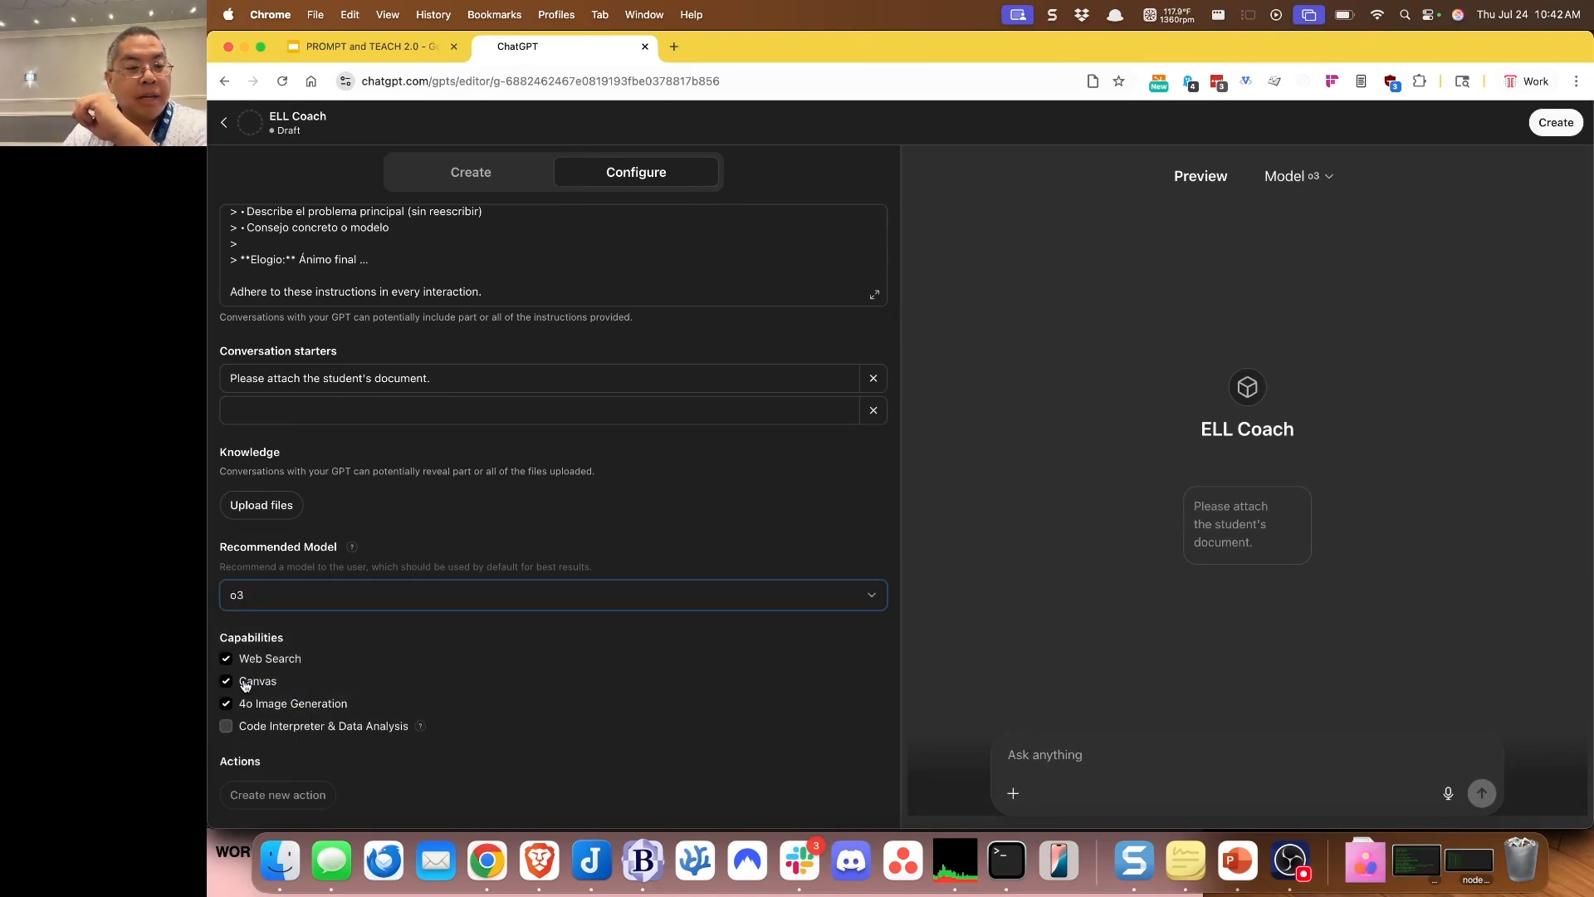
pyautogui.click(226, 705)
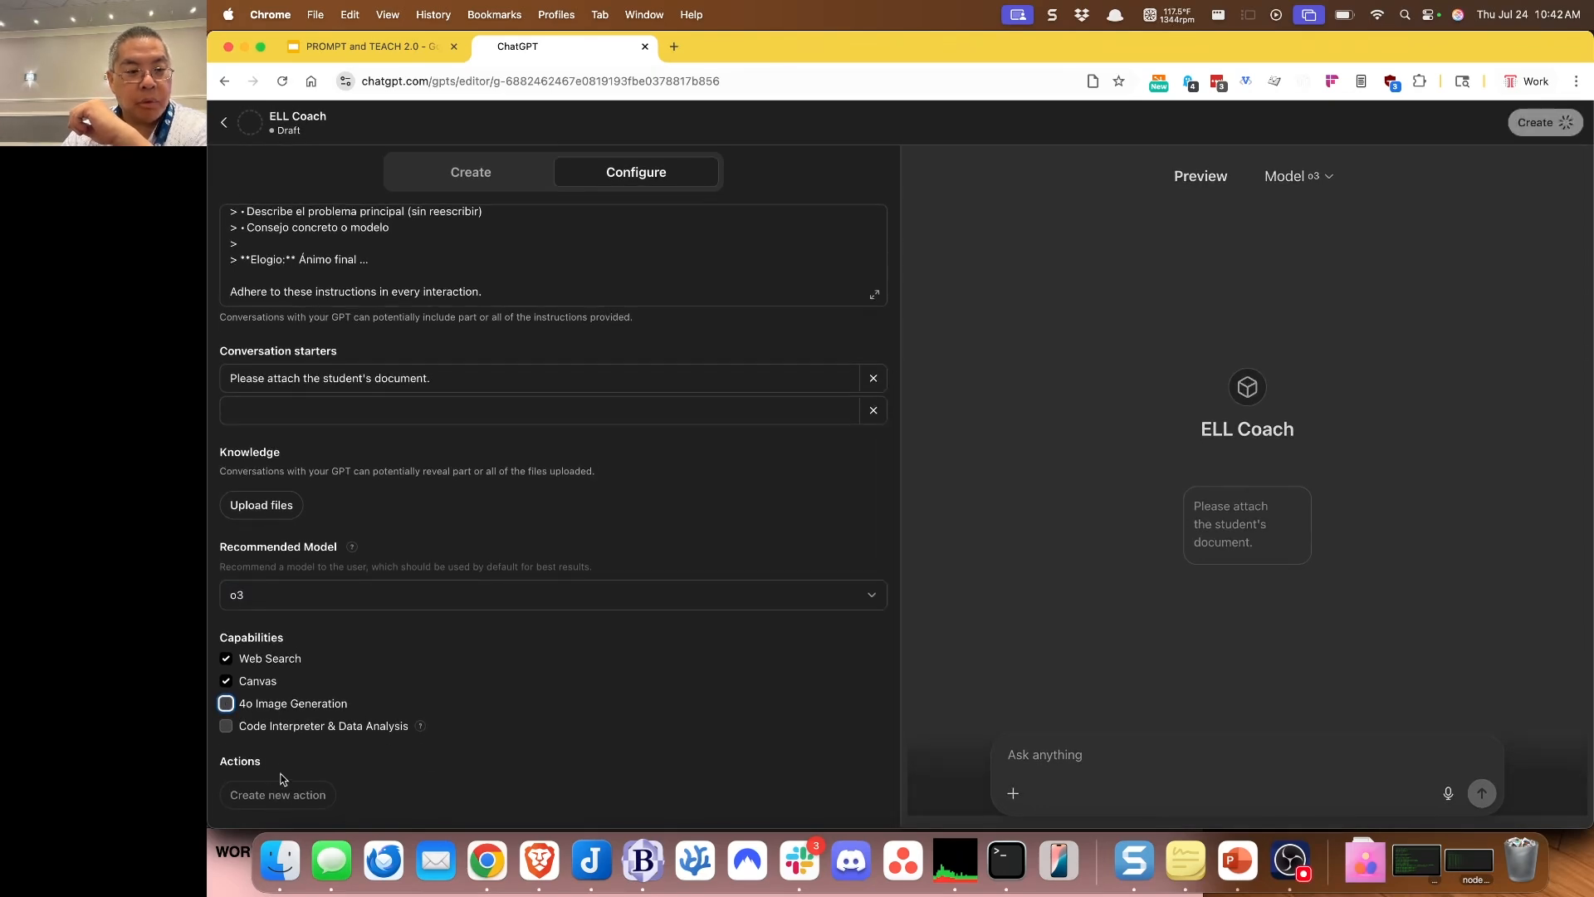
# Step: Create the ELL Coach GPT and set its sharing access to "Anyone at AFT Project Workspace with the link"
pyautogui.scroll(3, 459, 621)
pyautogui.scroll(-3, 456, 619)
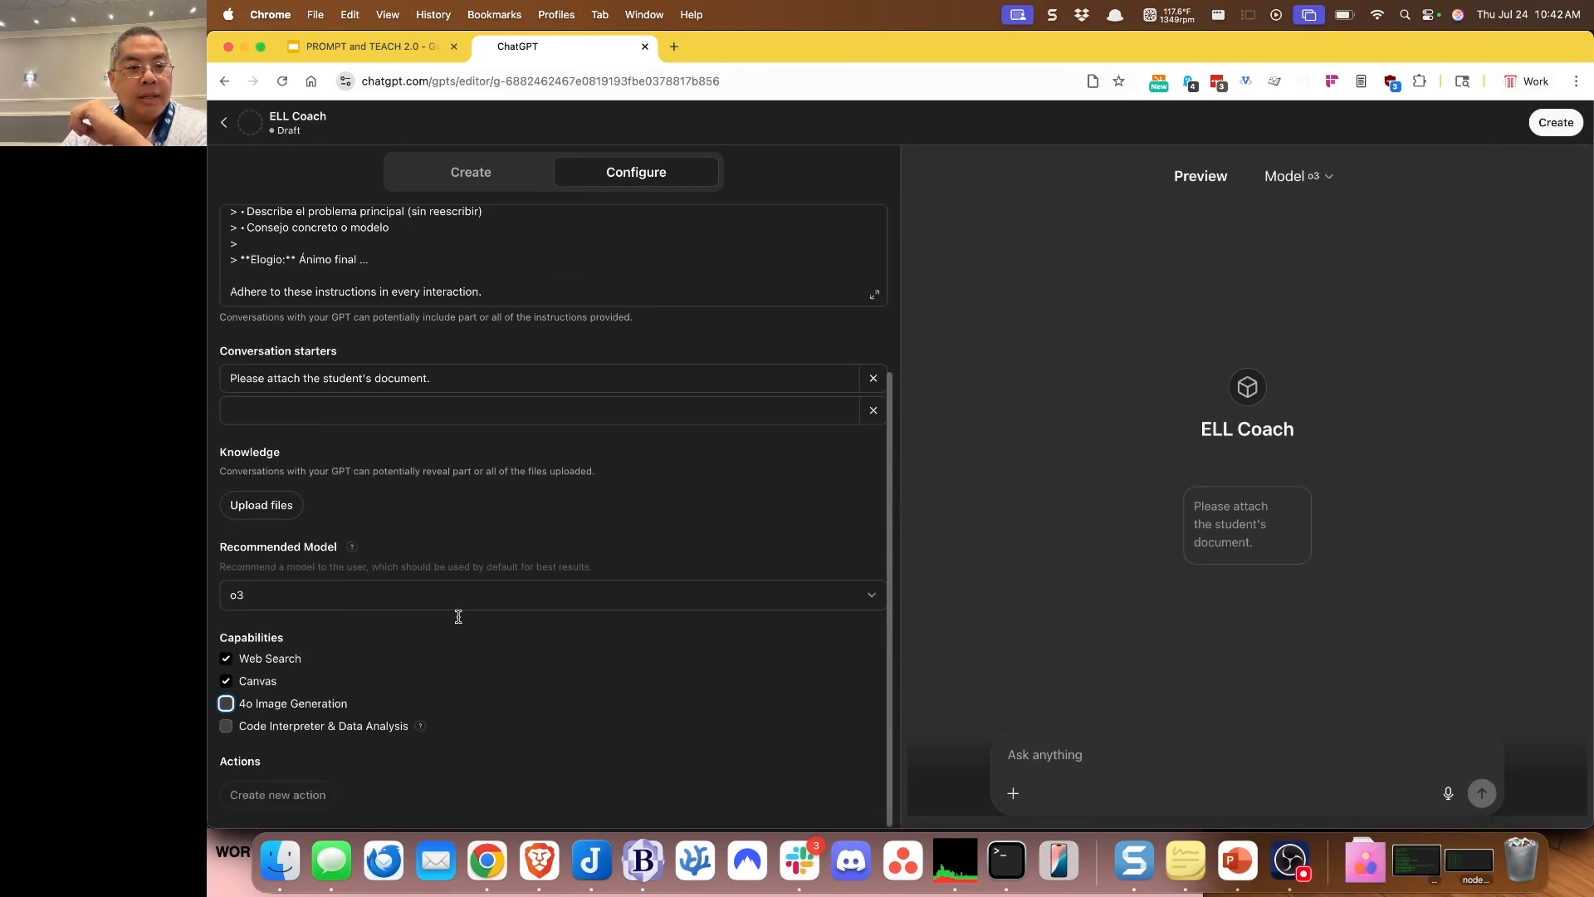
pyautogui.scroll(3, 448, 560)
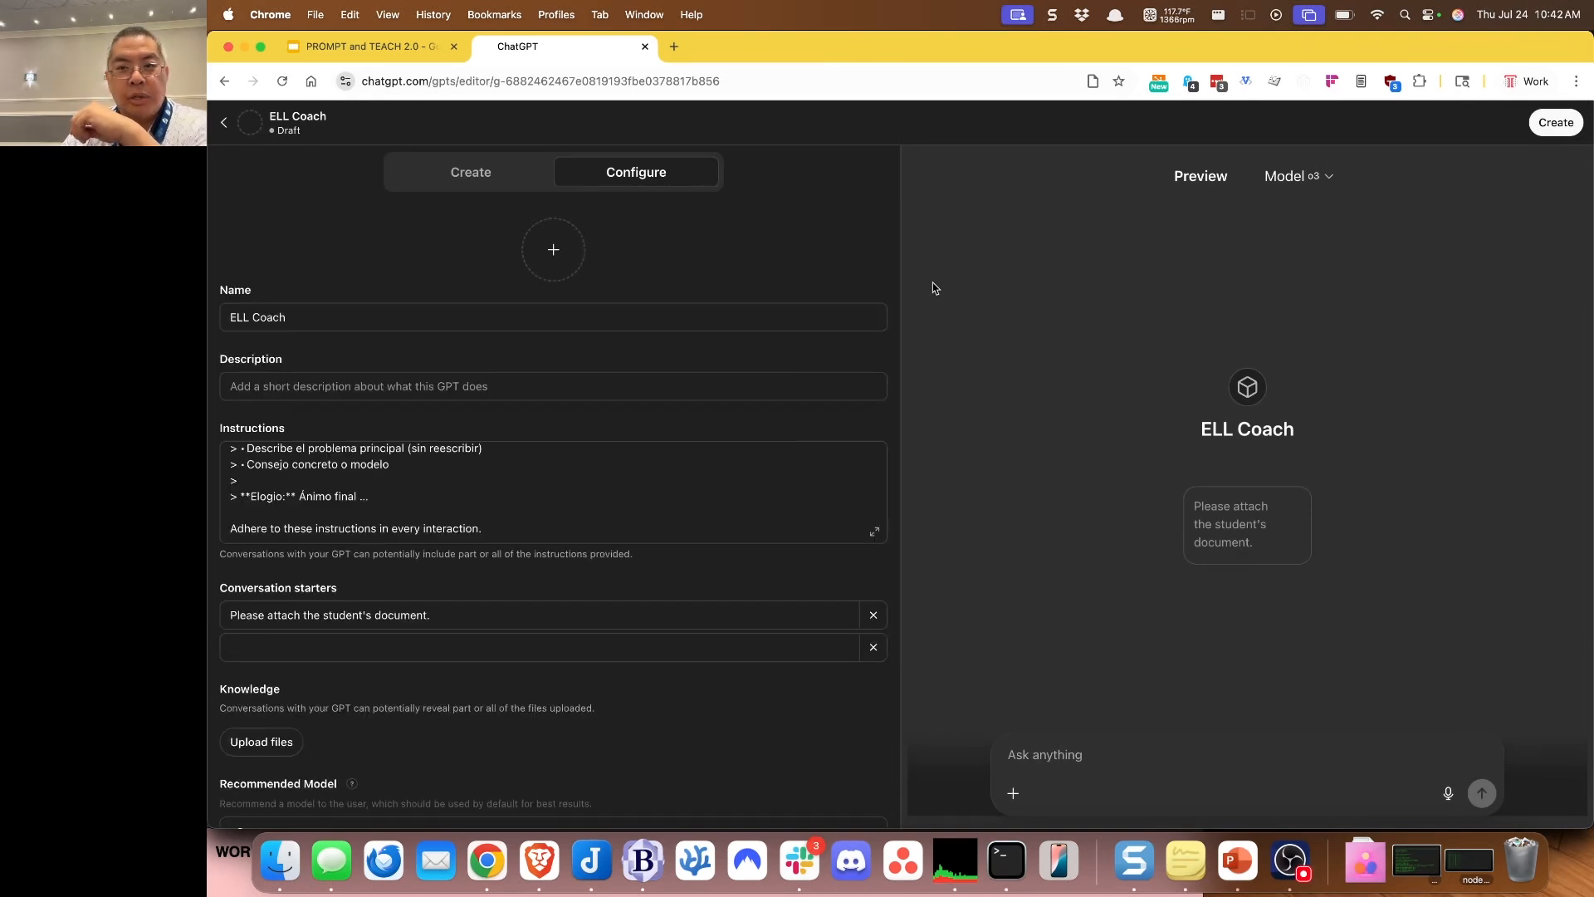
pyautogui.click(1550, 124)
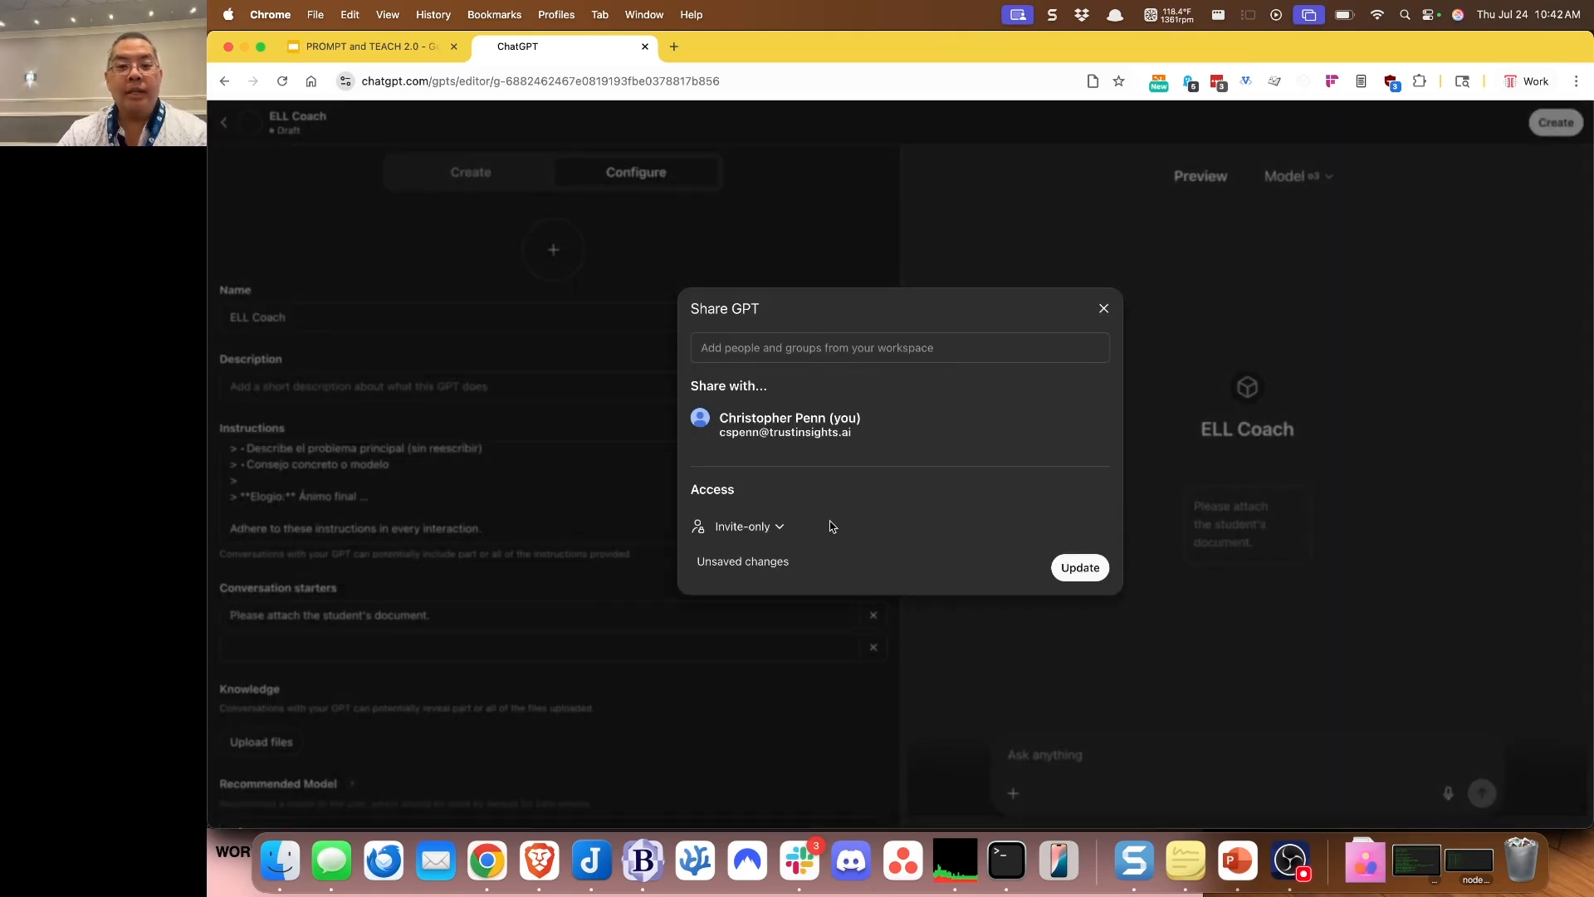
pyautogui.click(778, 528)
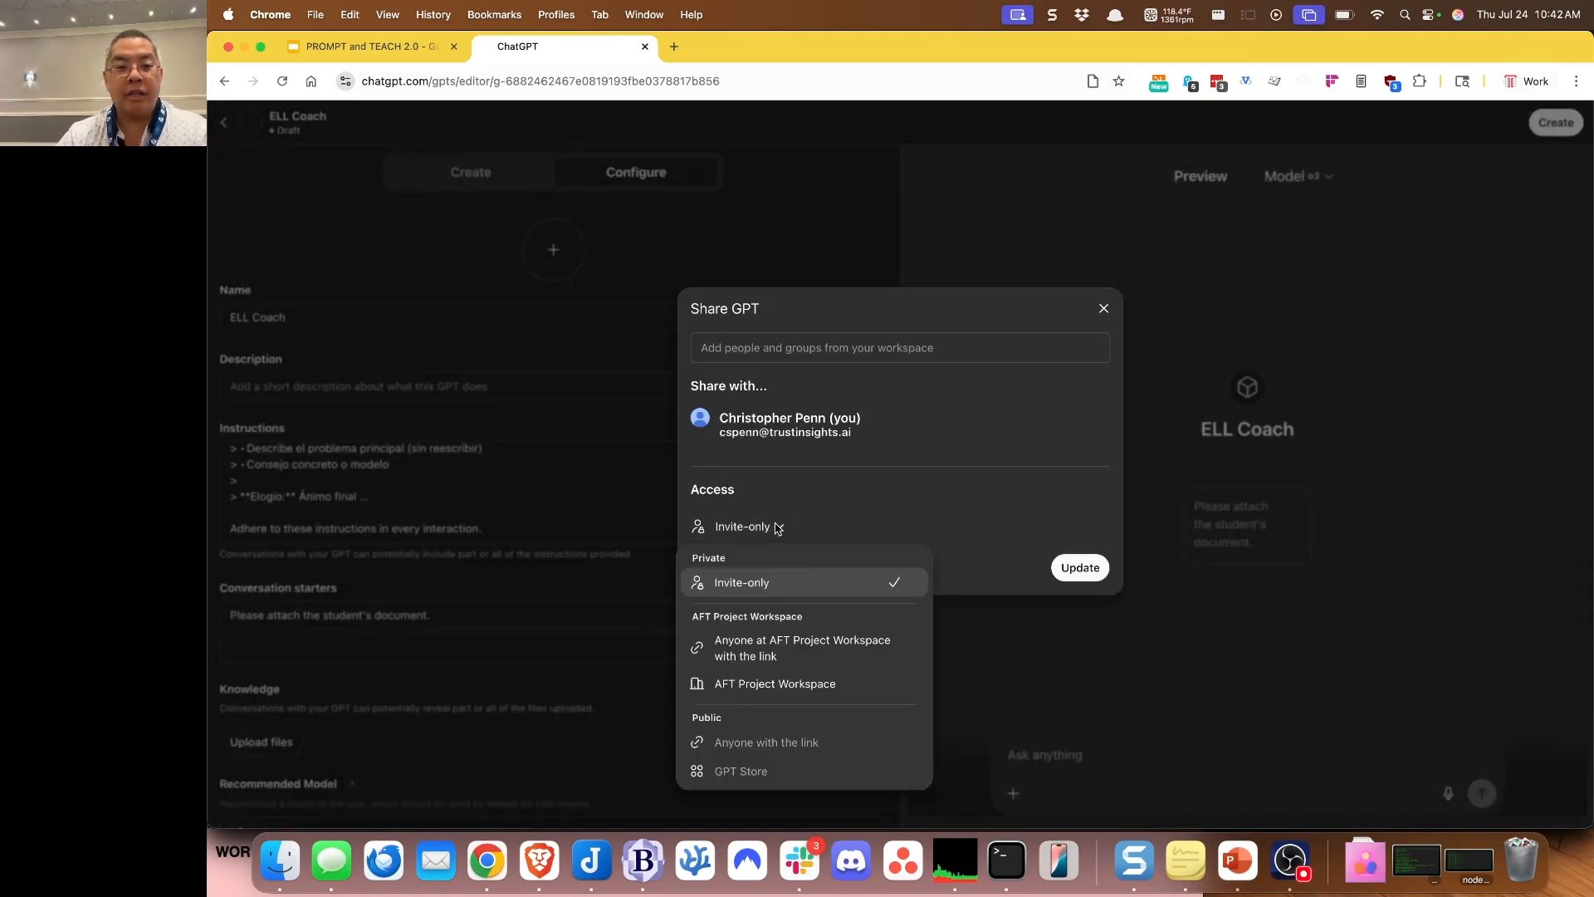
pyautogui.click(846, 660)
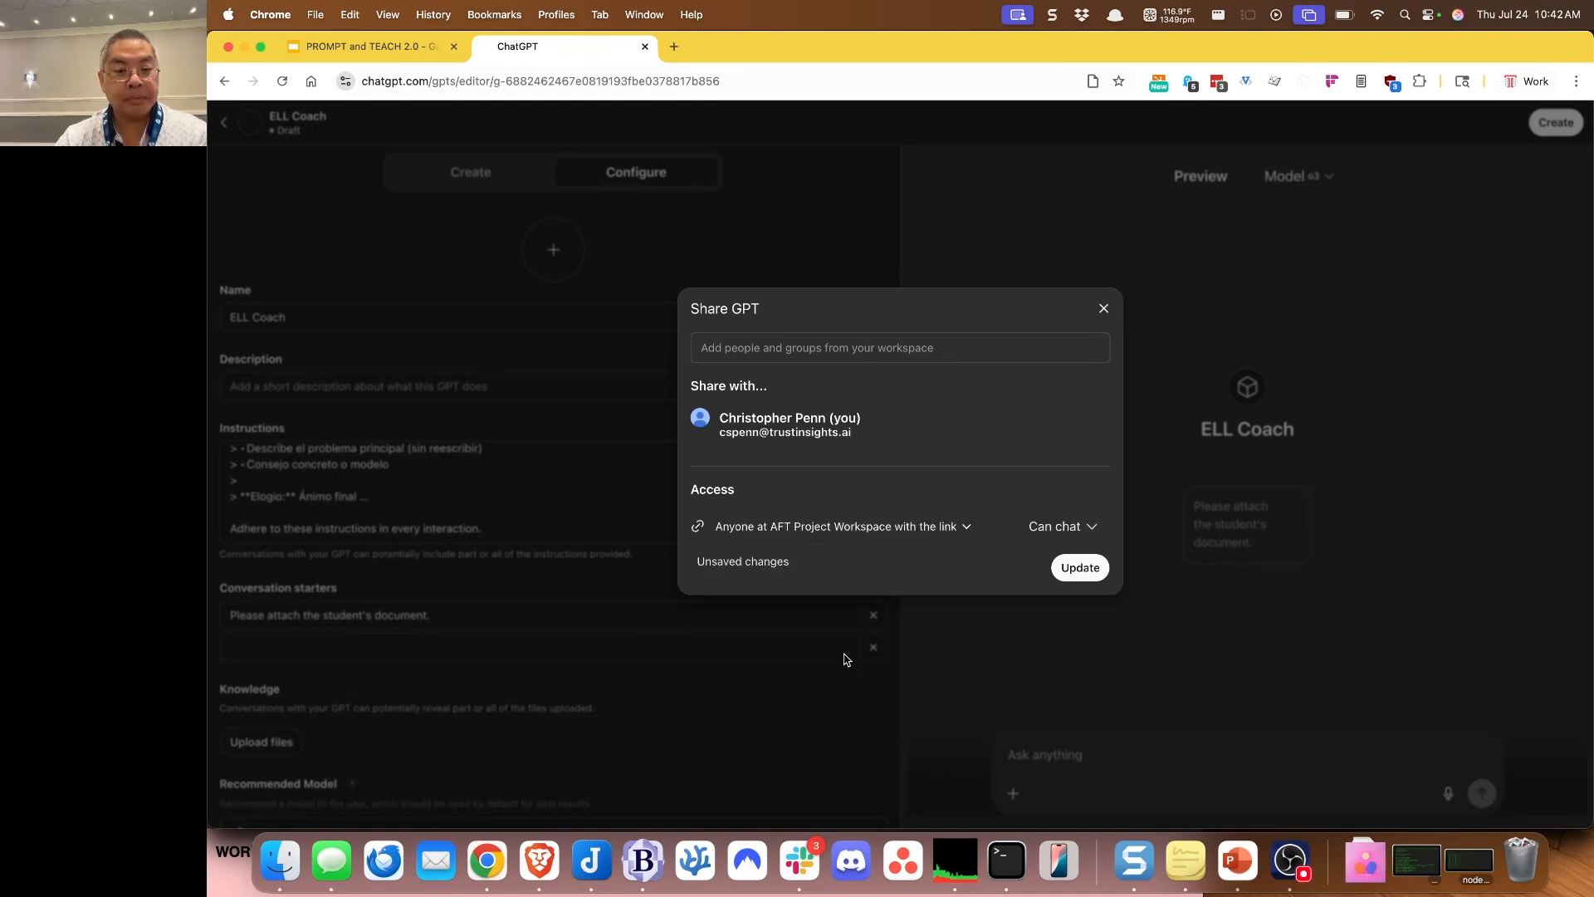
# Step: Check the other access levels and permission options, and publish the GPT with the "Can chat" permission
pyautogui.click(913, 530)
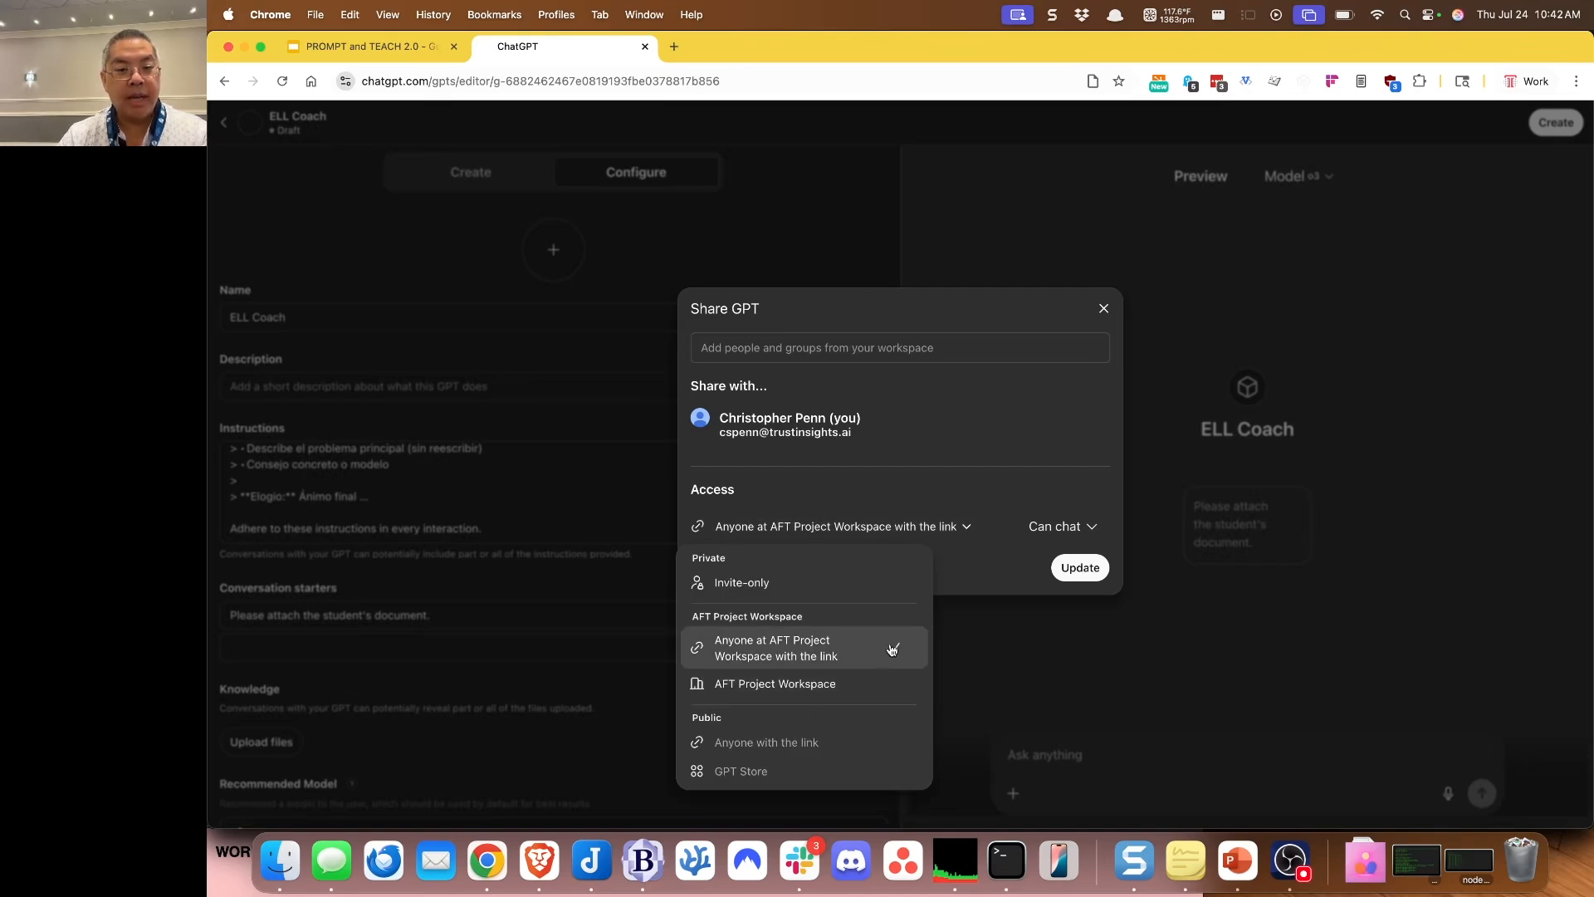
pyautogui.moveTo(781, 759)
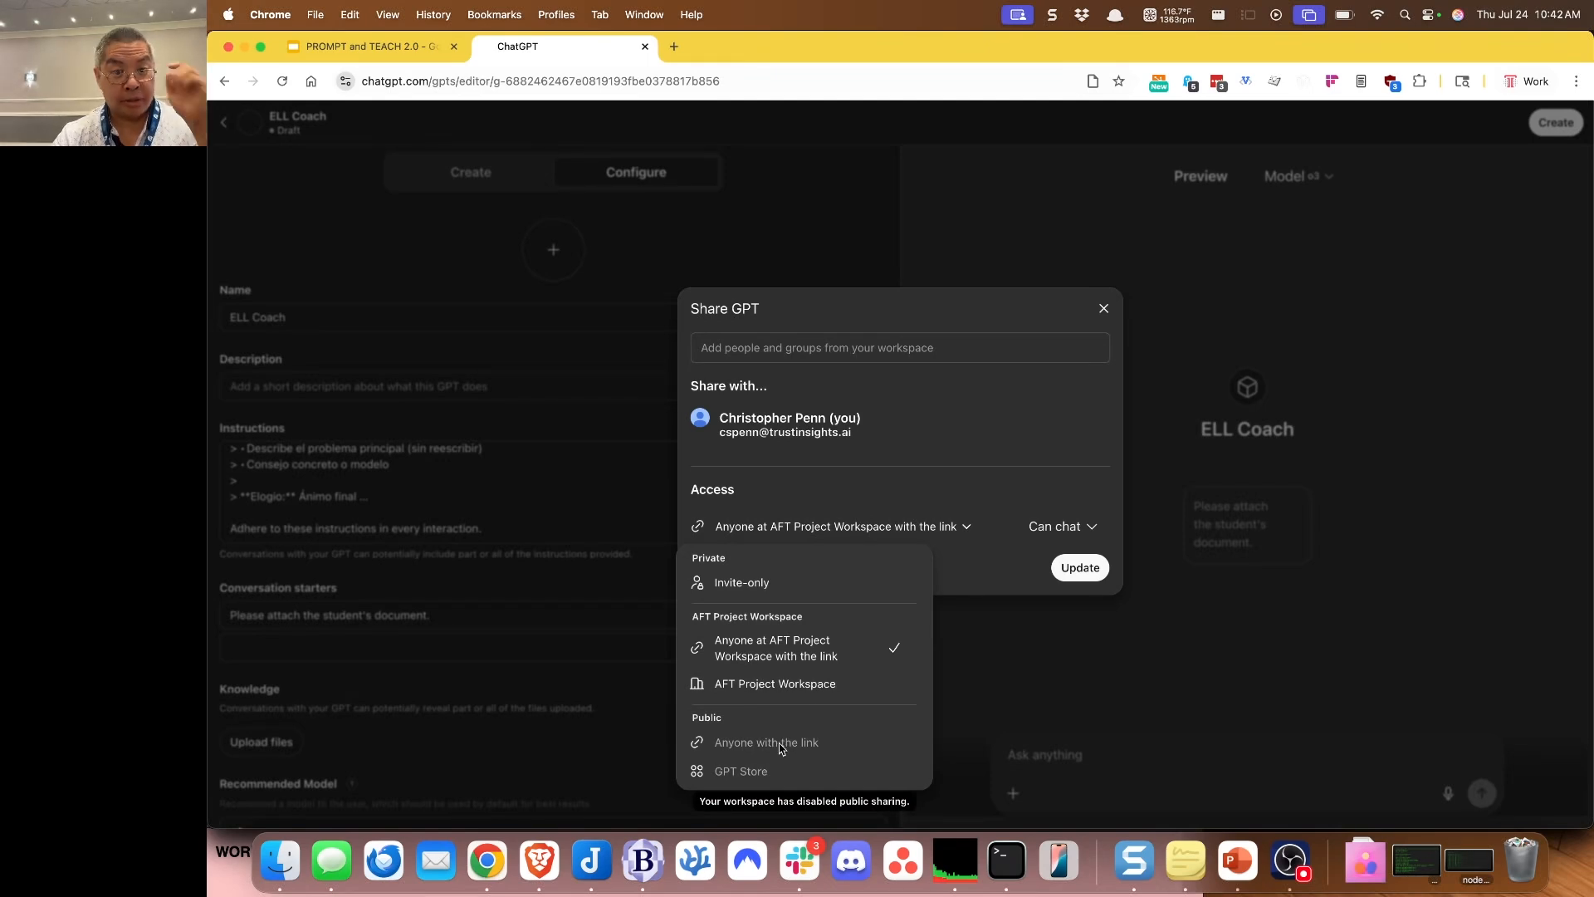
pyautogui.click(1004, 575)
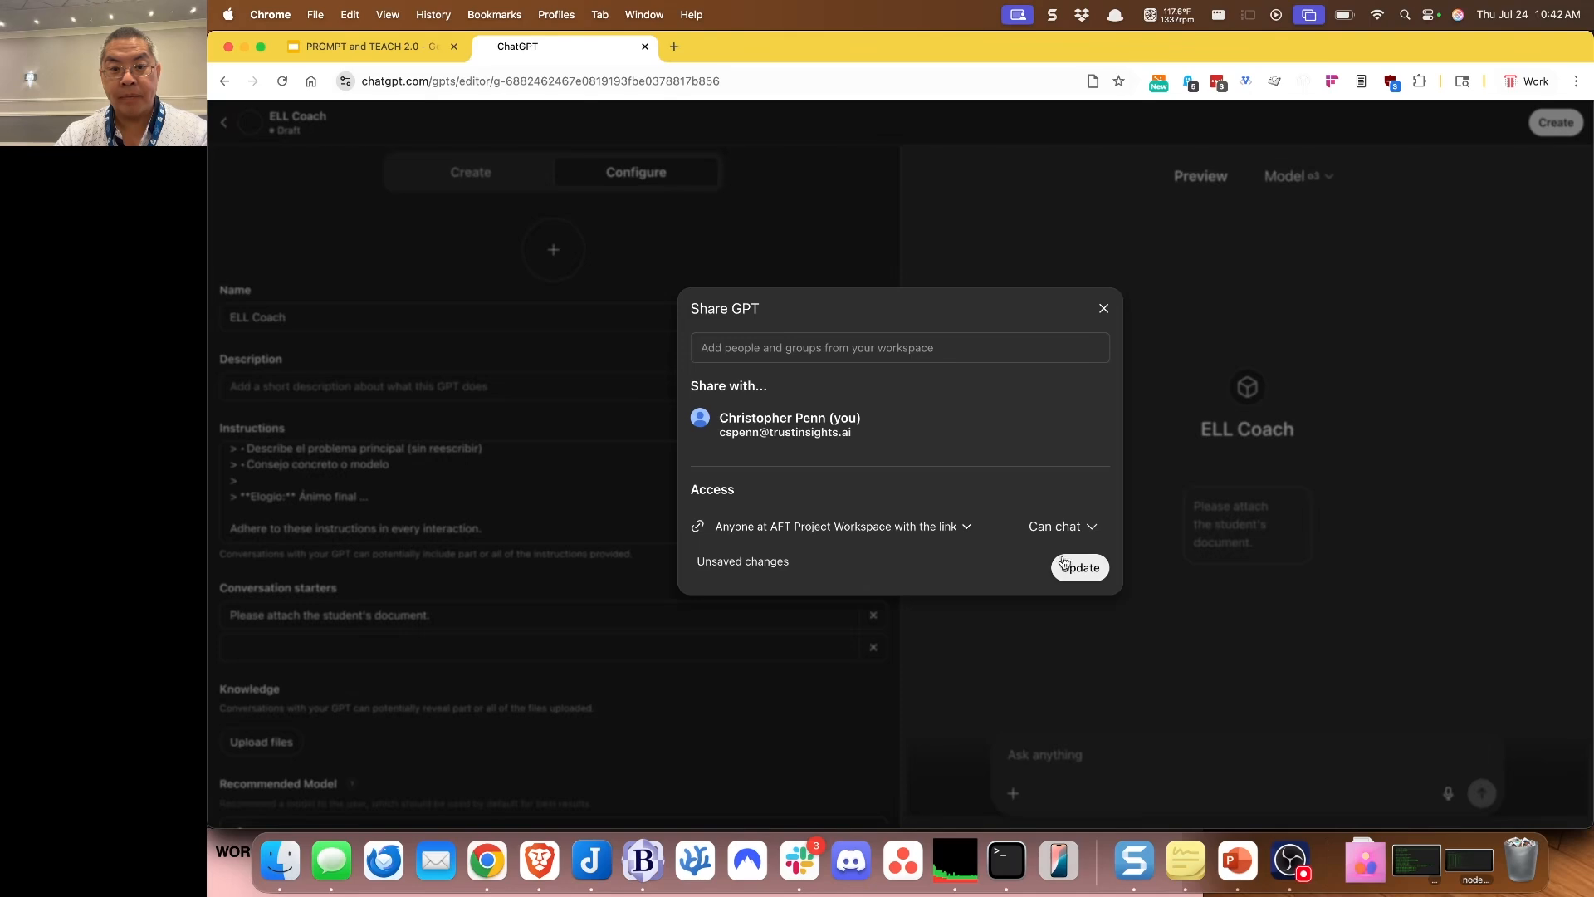
pyautogui.click(1071, 528)
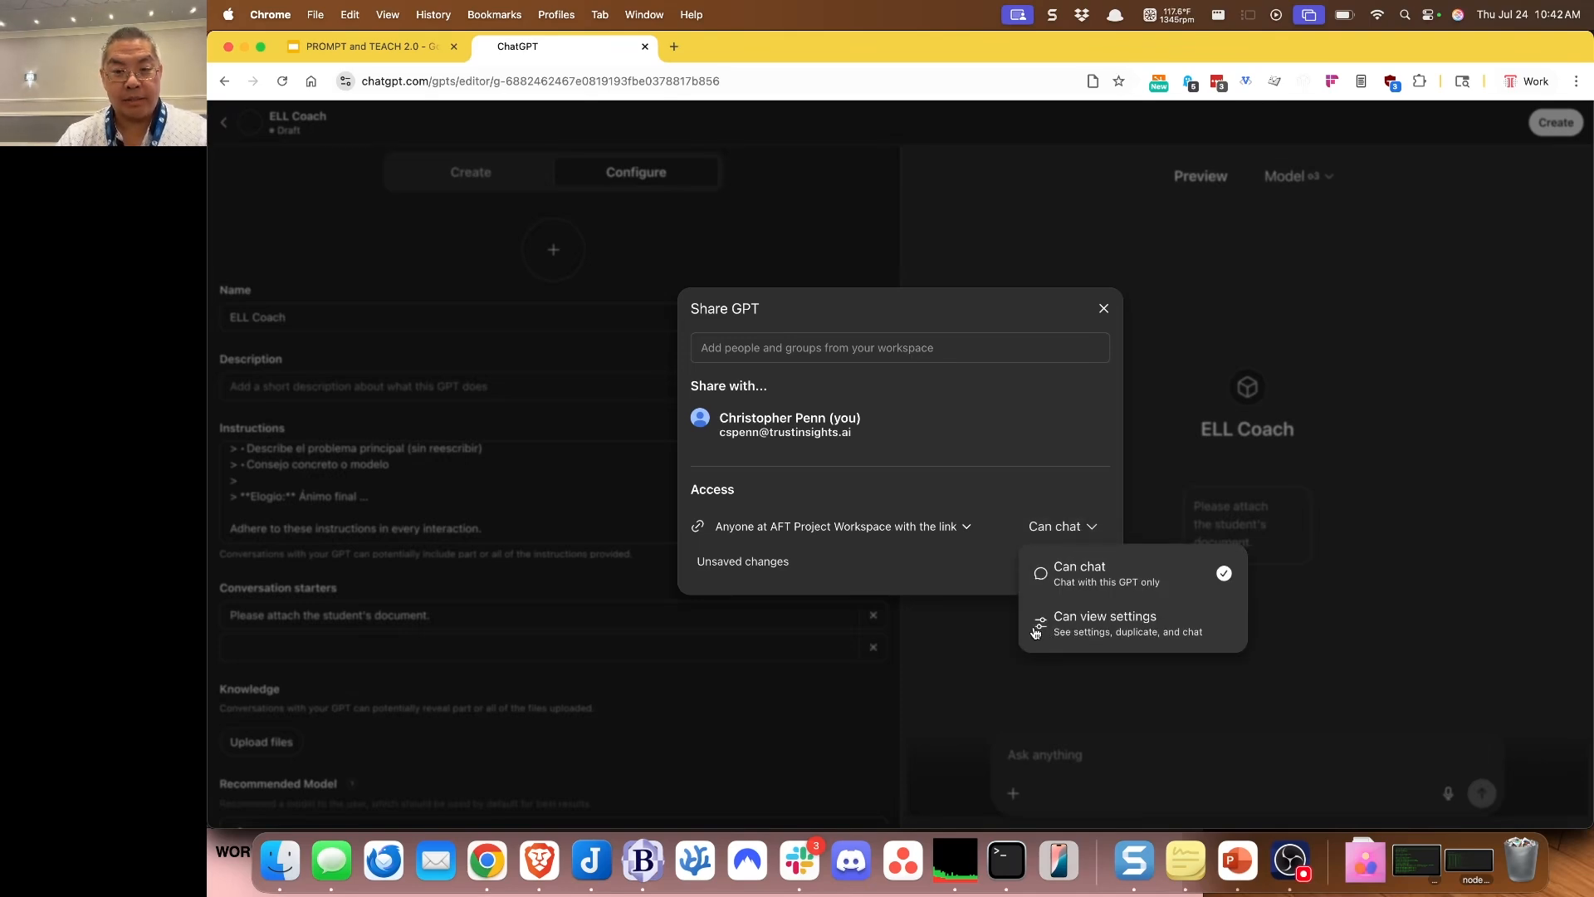
pyautogui.click(949, 575)
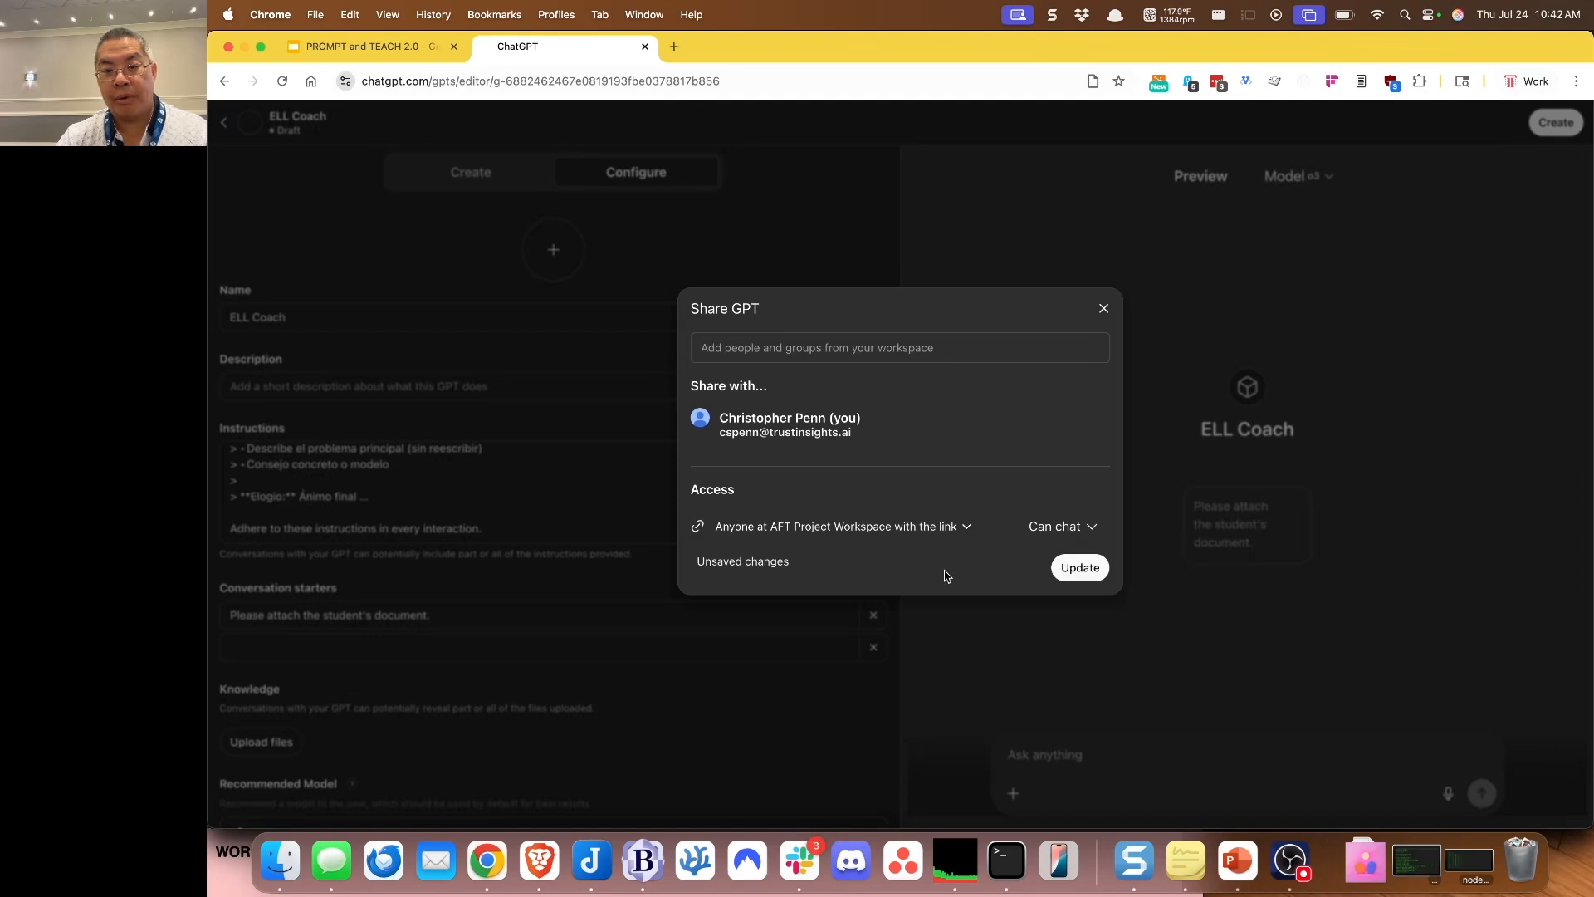
pyautogui.click(1060, 571)
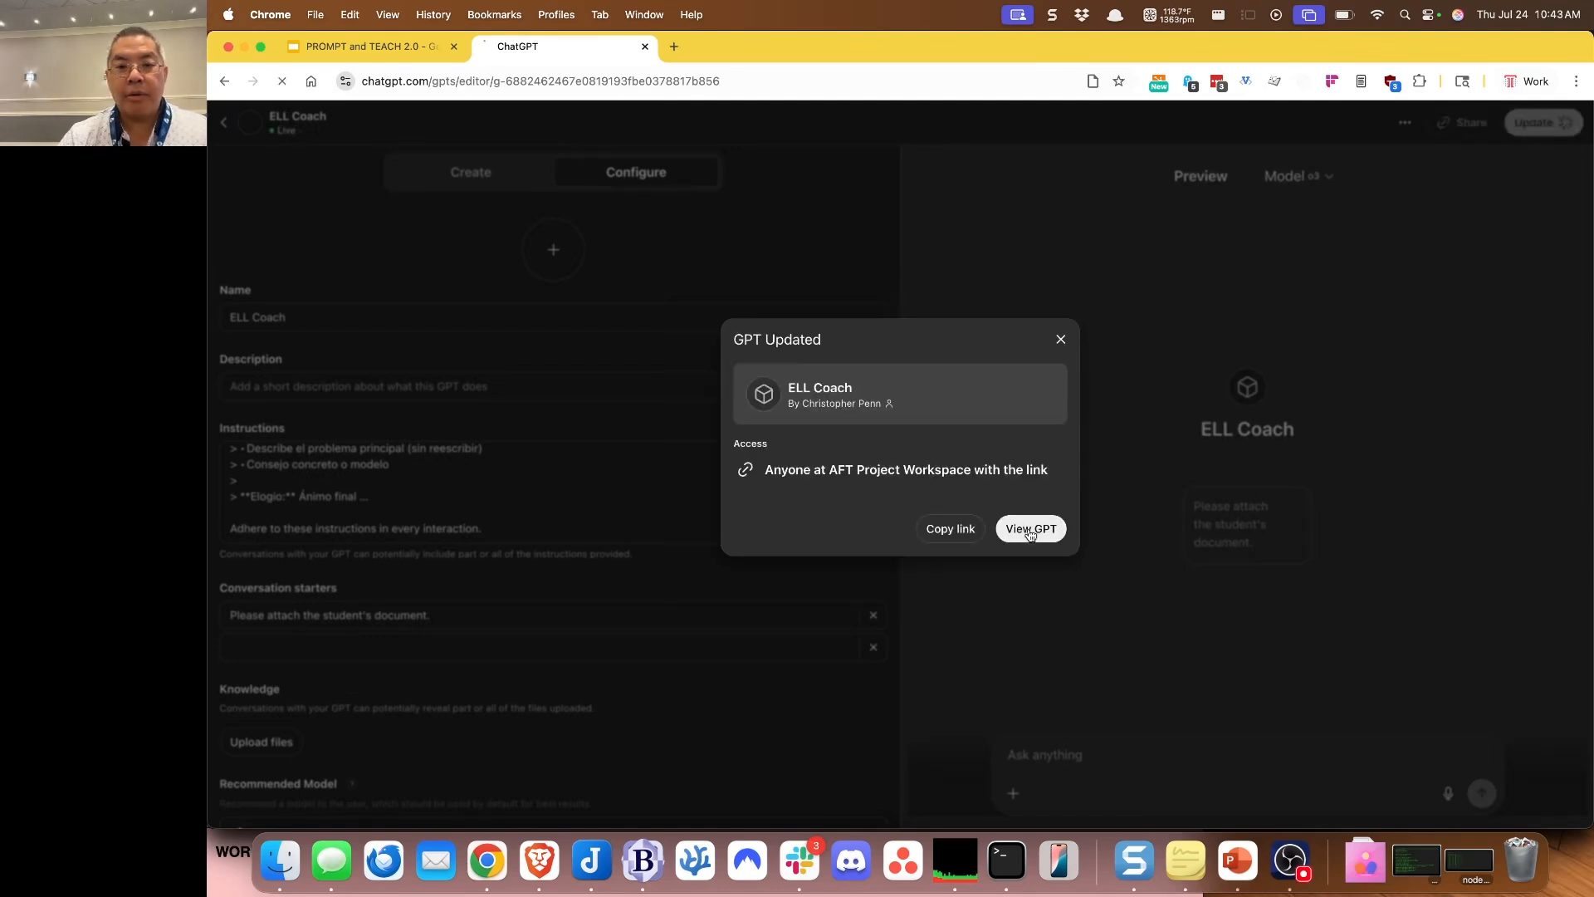
# Step: Open the published ELL Coach GPT and switch it to the creator's recommended o3 model
pyautogui.click(1032, 530)
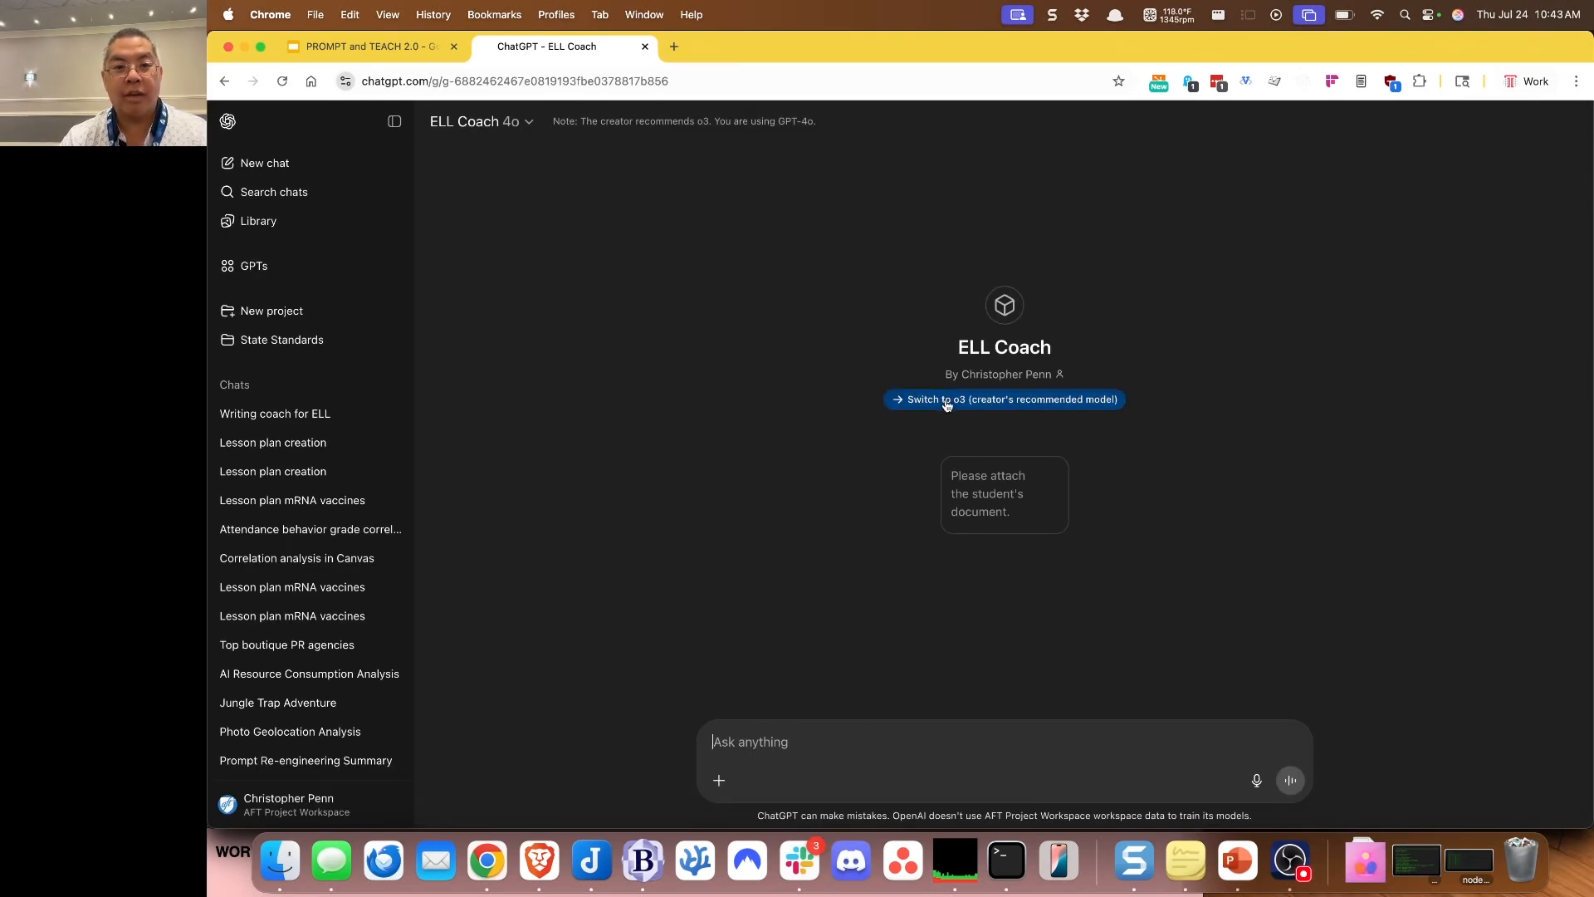
pyautogui.click(947, 402)
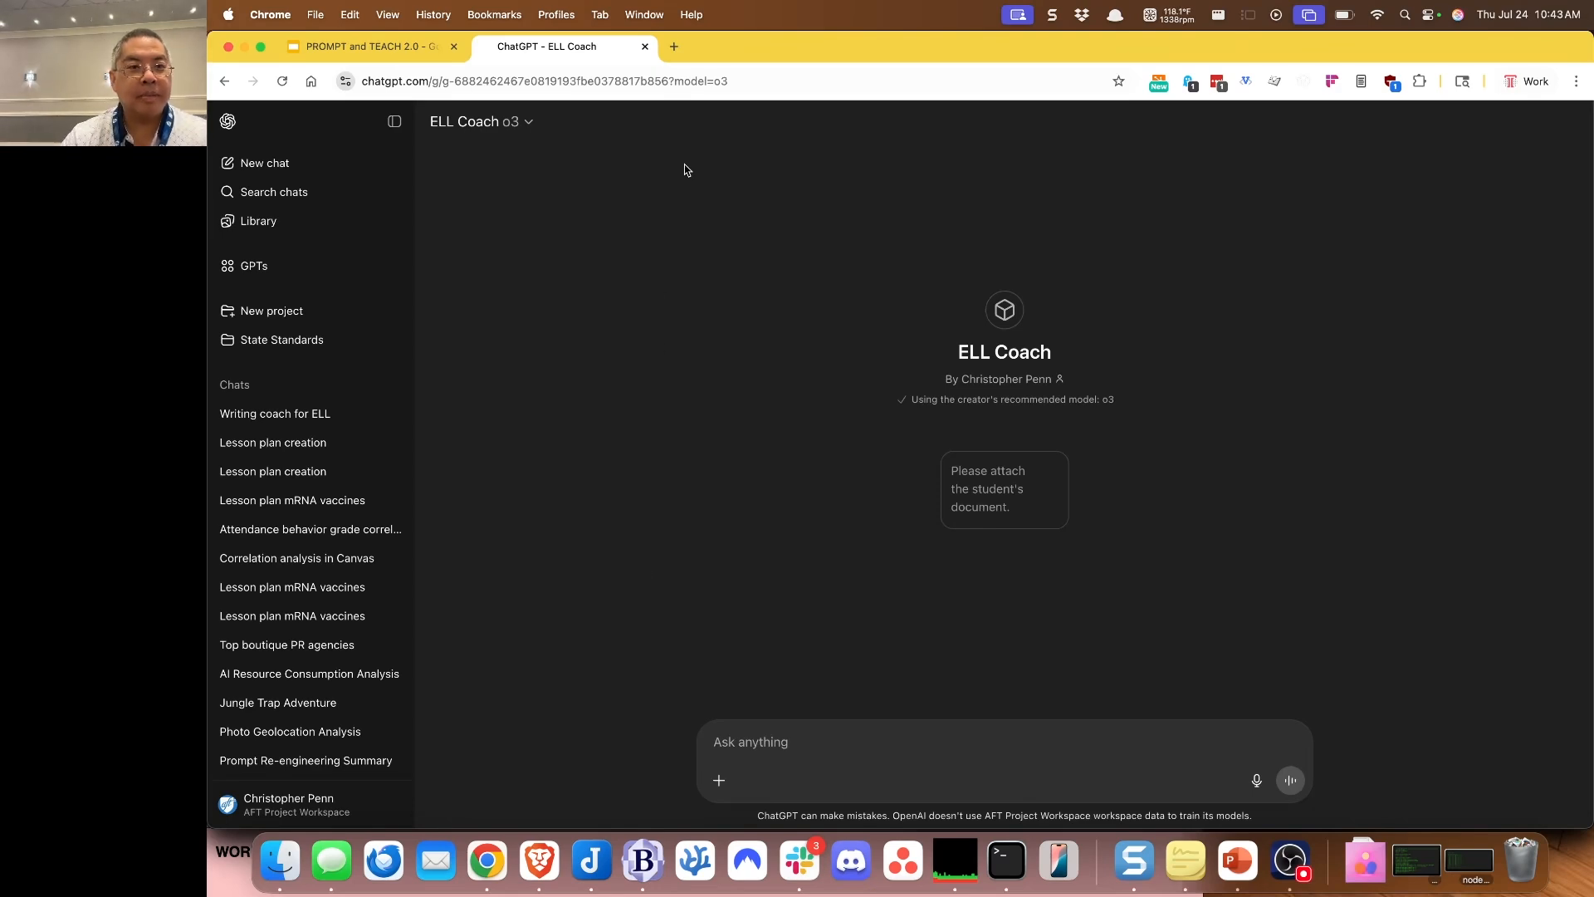
# Step: In a new Gemini tab, request a Spanish-first bilingual 6th grader's writing sample on mRNA vaccines with approximately 25% disfluencies, especially in grammar and sentence structure
pyautogui.press('super+t')
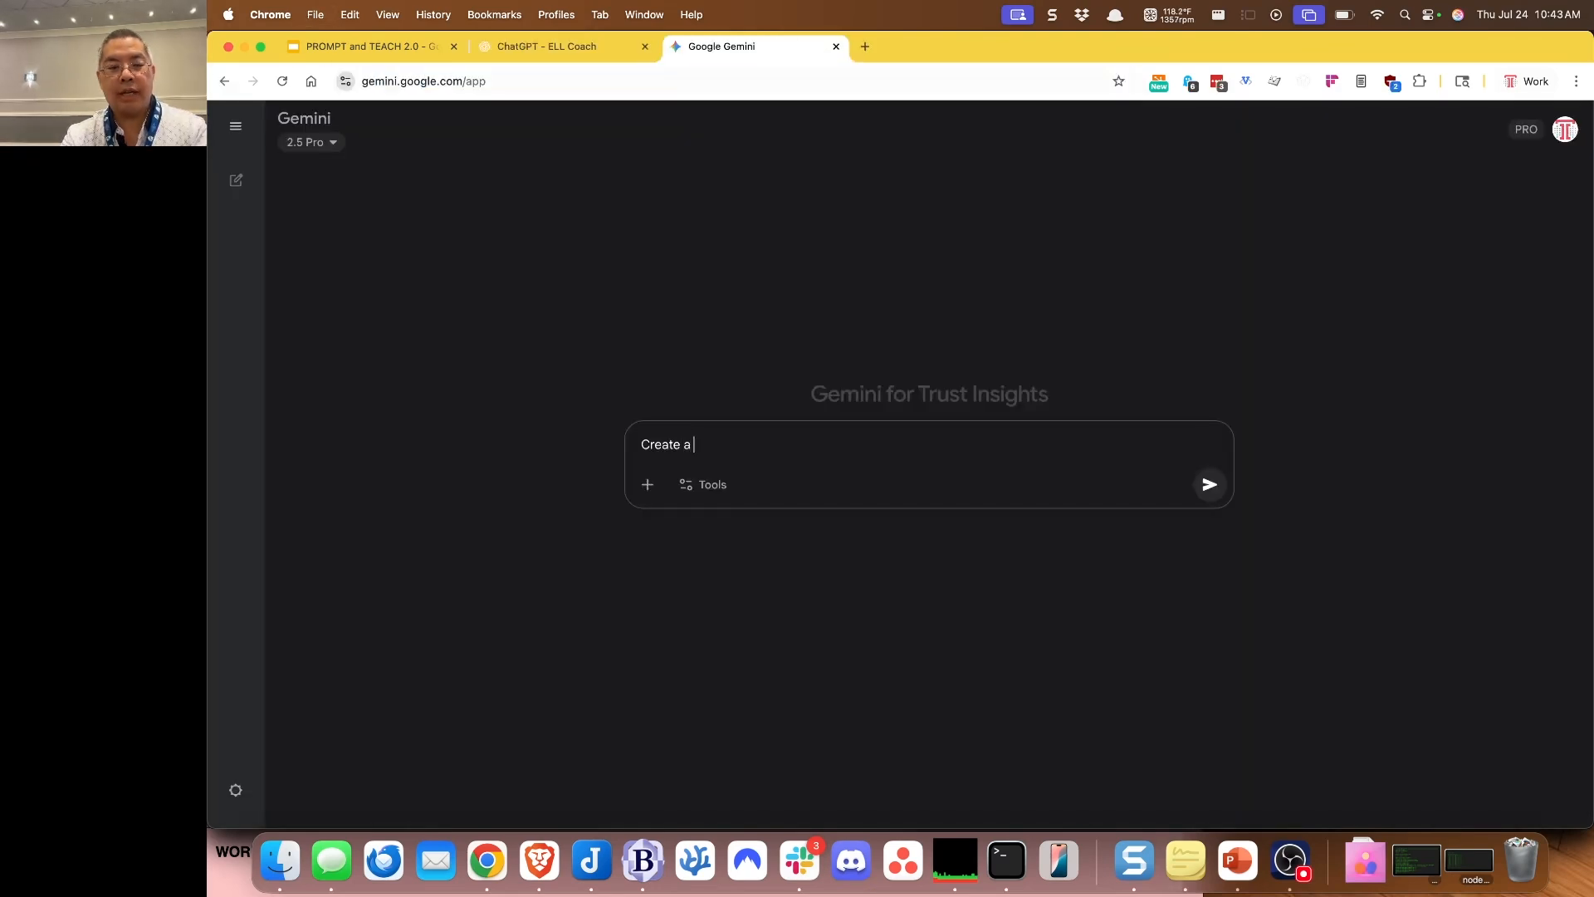
pyautogui.write('g sample from a 6th grade student with all the disfluencies expected ')
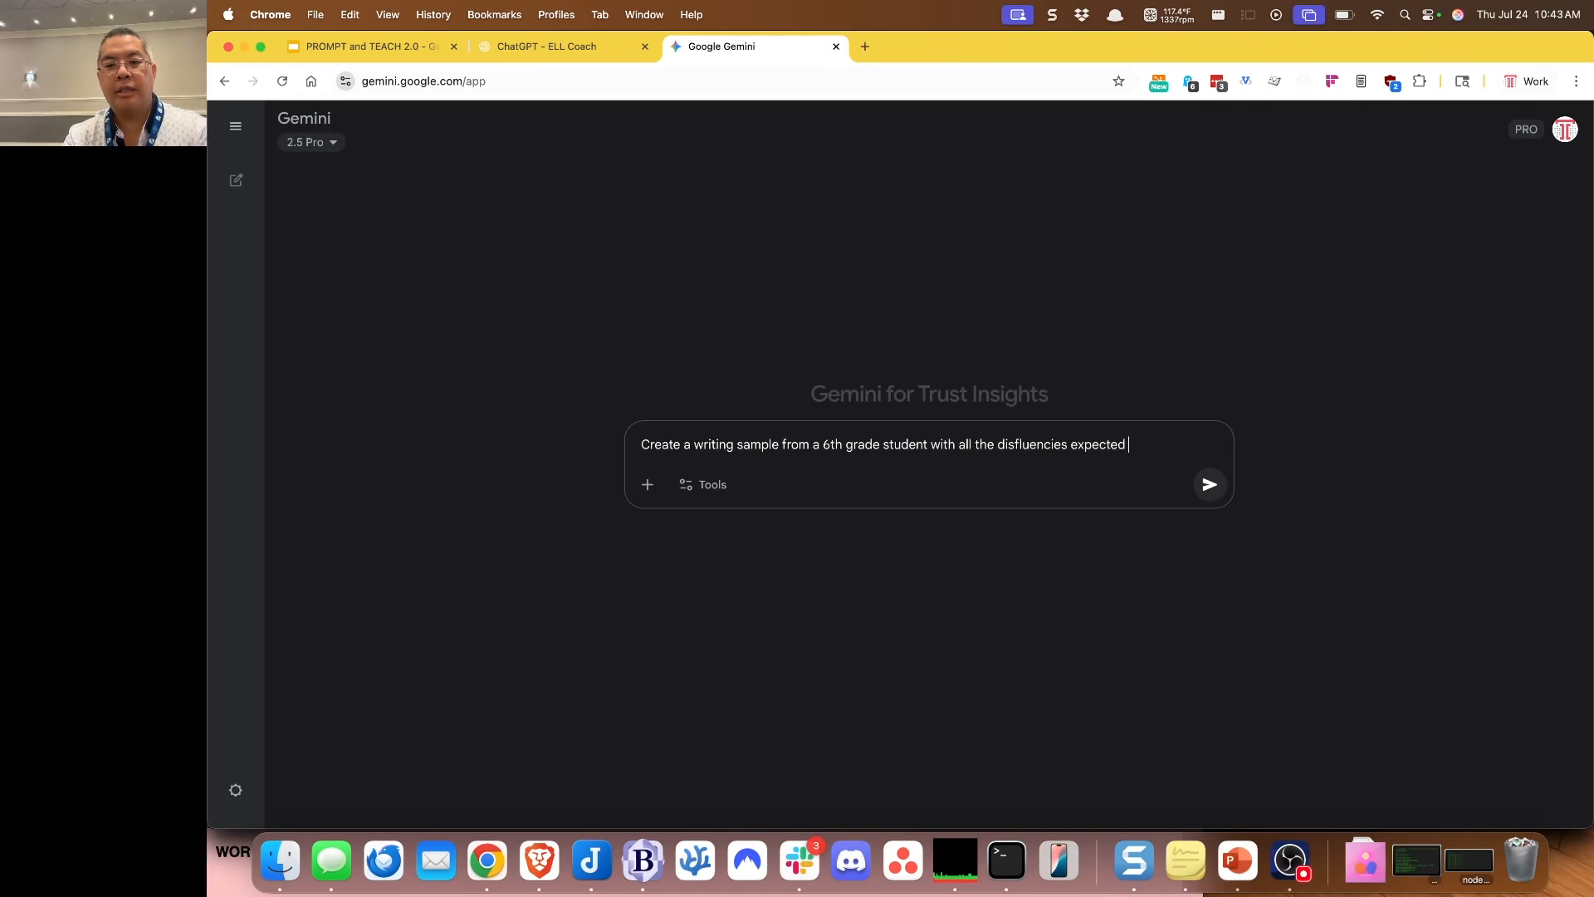
pyautogui.write('of a bilingual spanis')
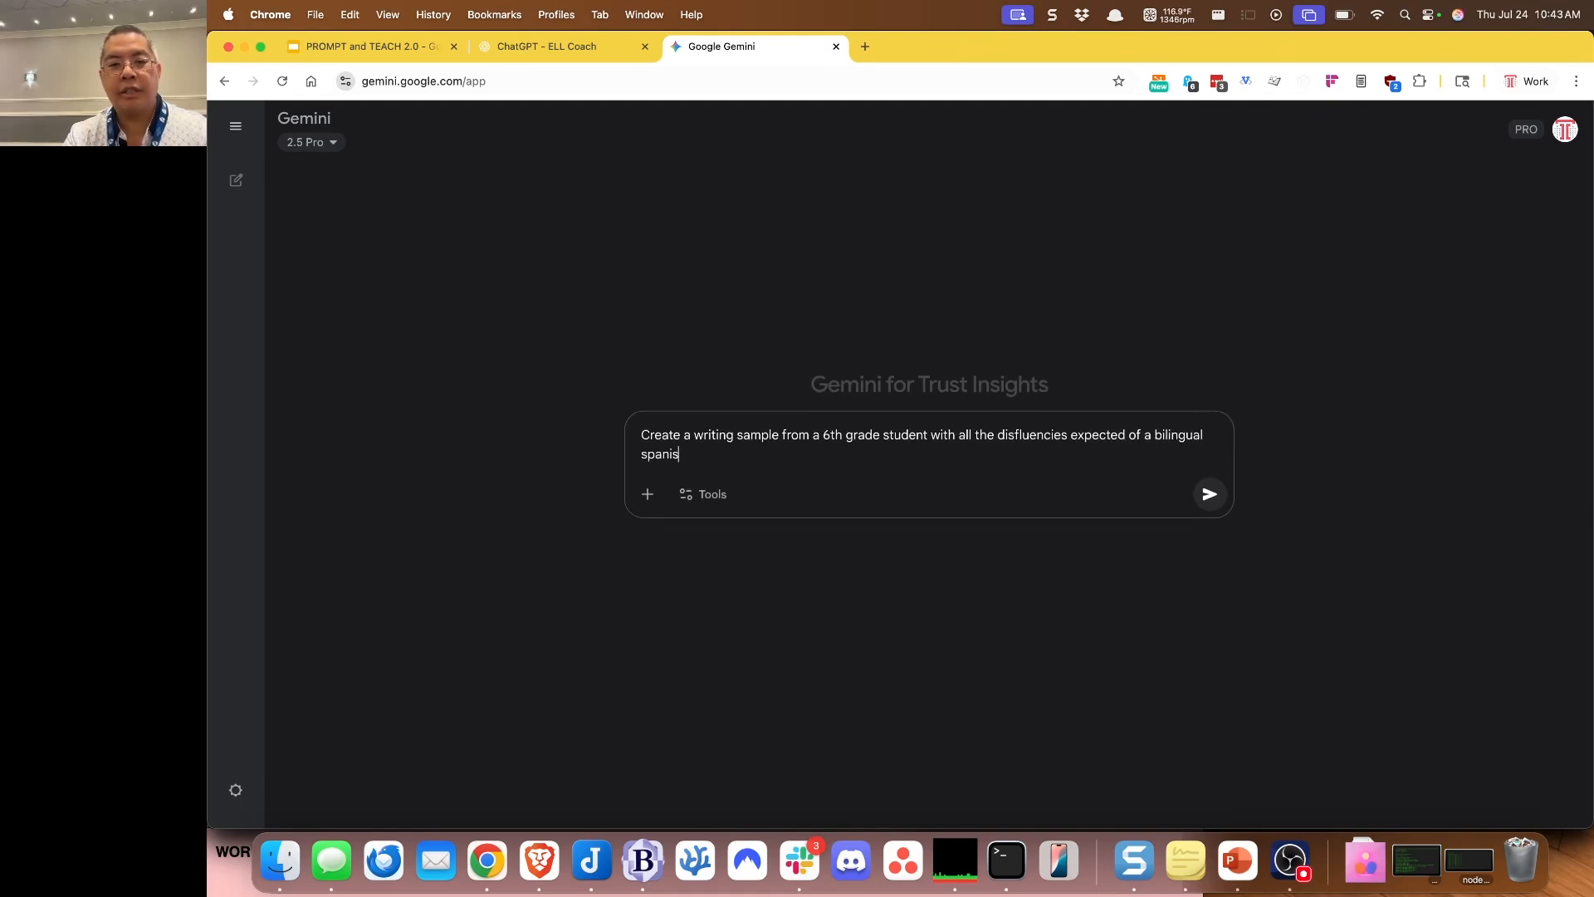
pyautogui.write('h student whose first language is spanish. The topic is mRNA vaccines. Write at a 6th grade level with approximately')
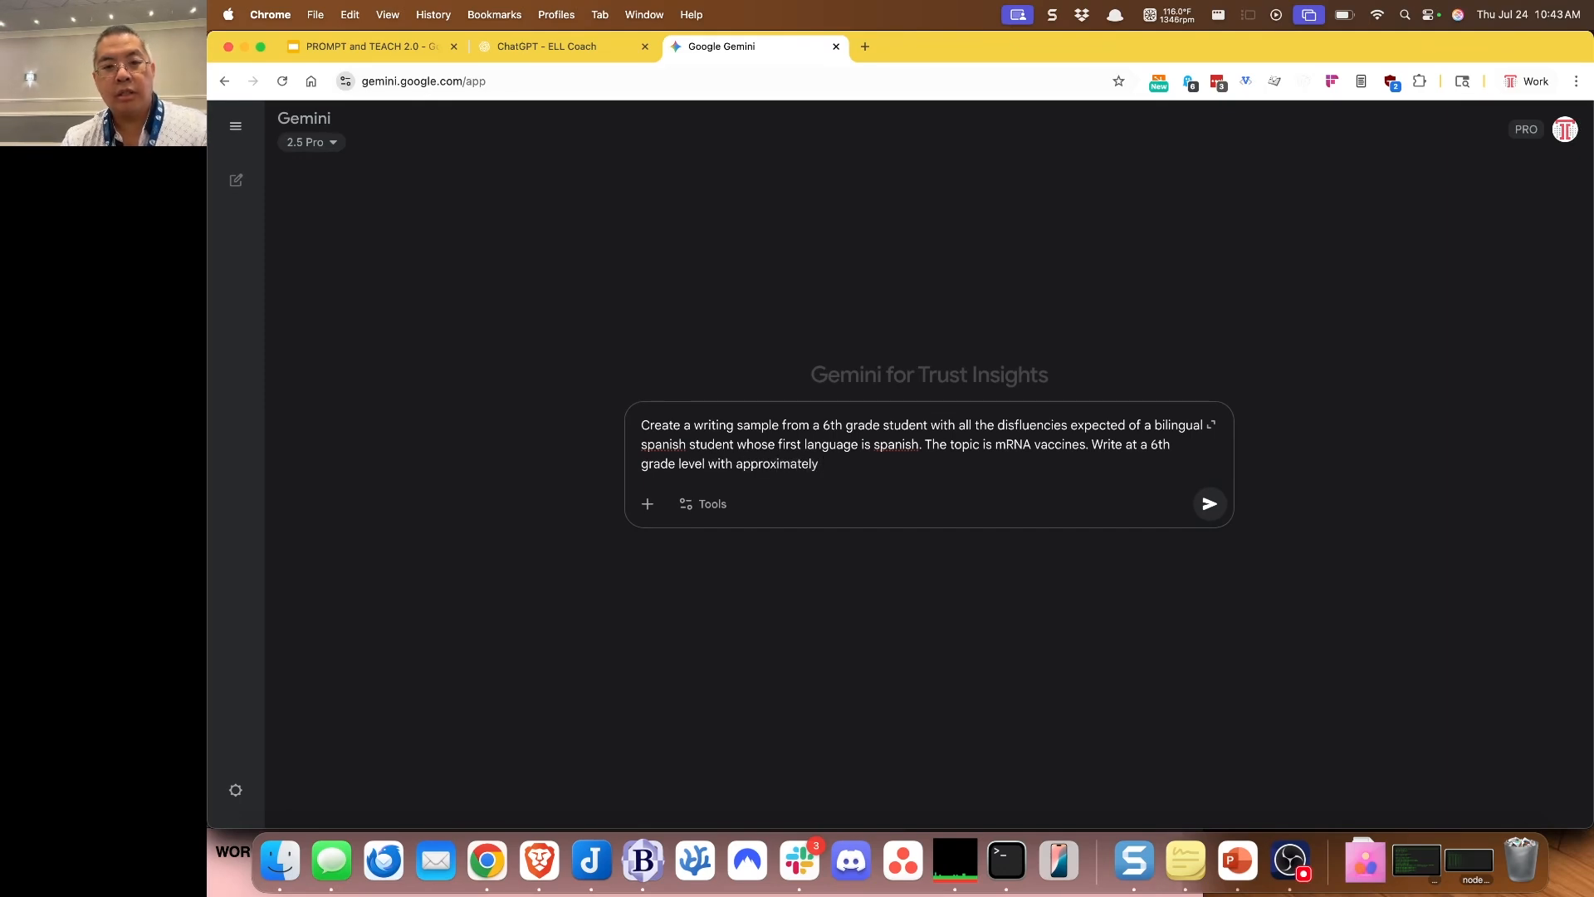
pyautogui.write(' 25% disfluencies foc')
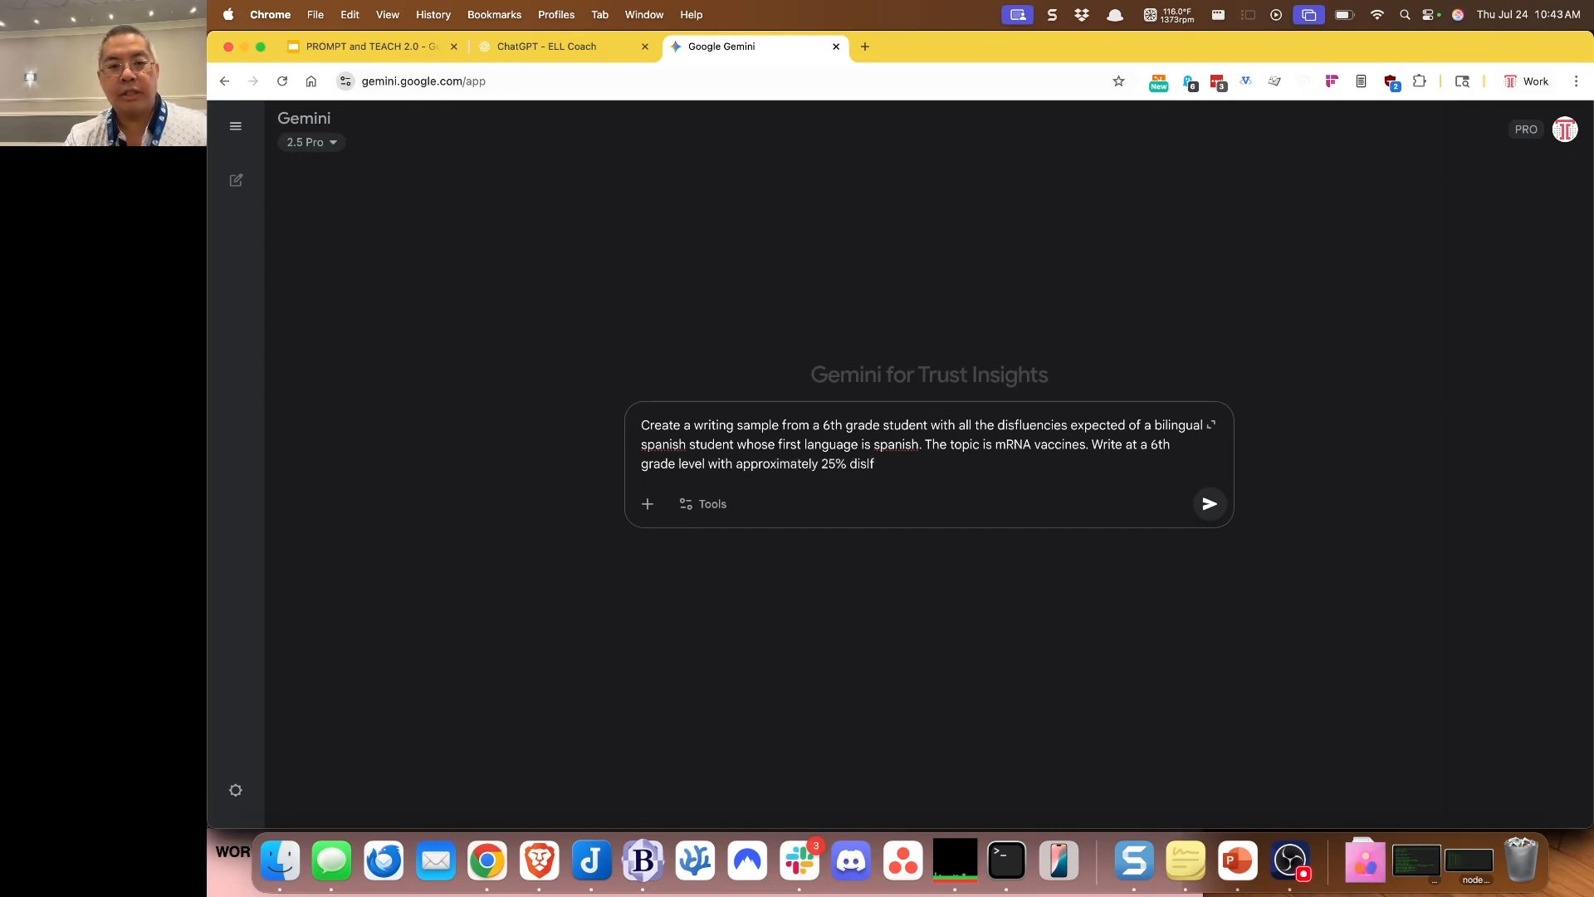
pyautogui.write('used especially in grammar a')
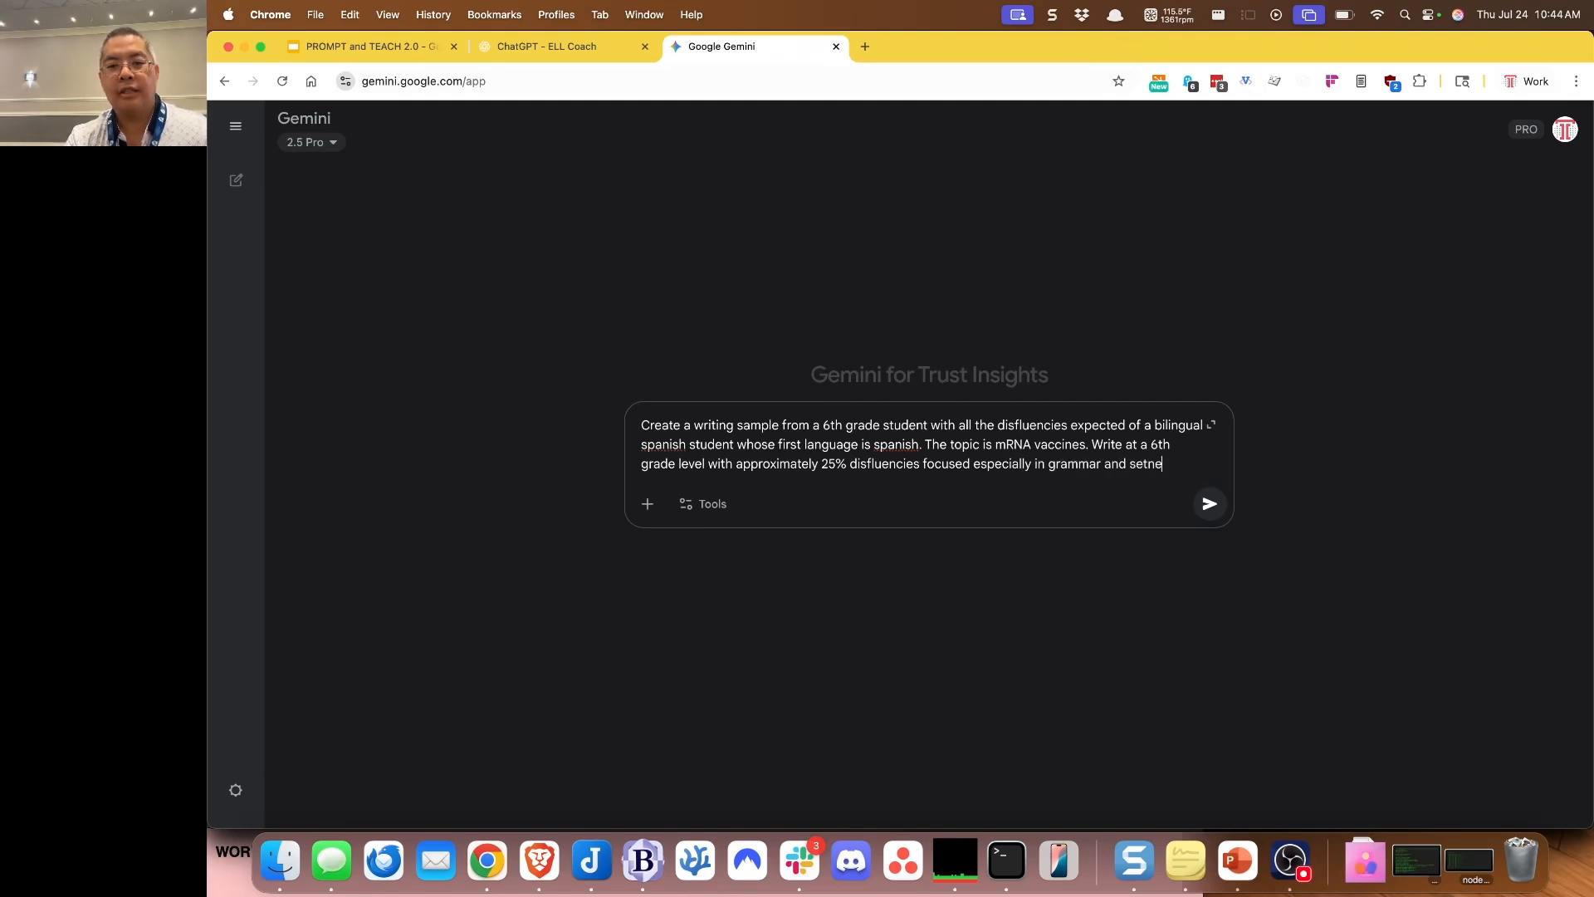
pyautogui.write('nd sentence structure.')
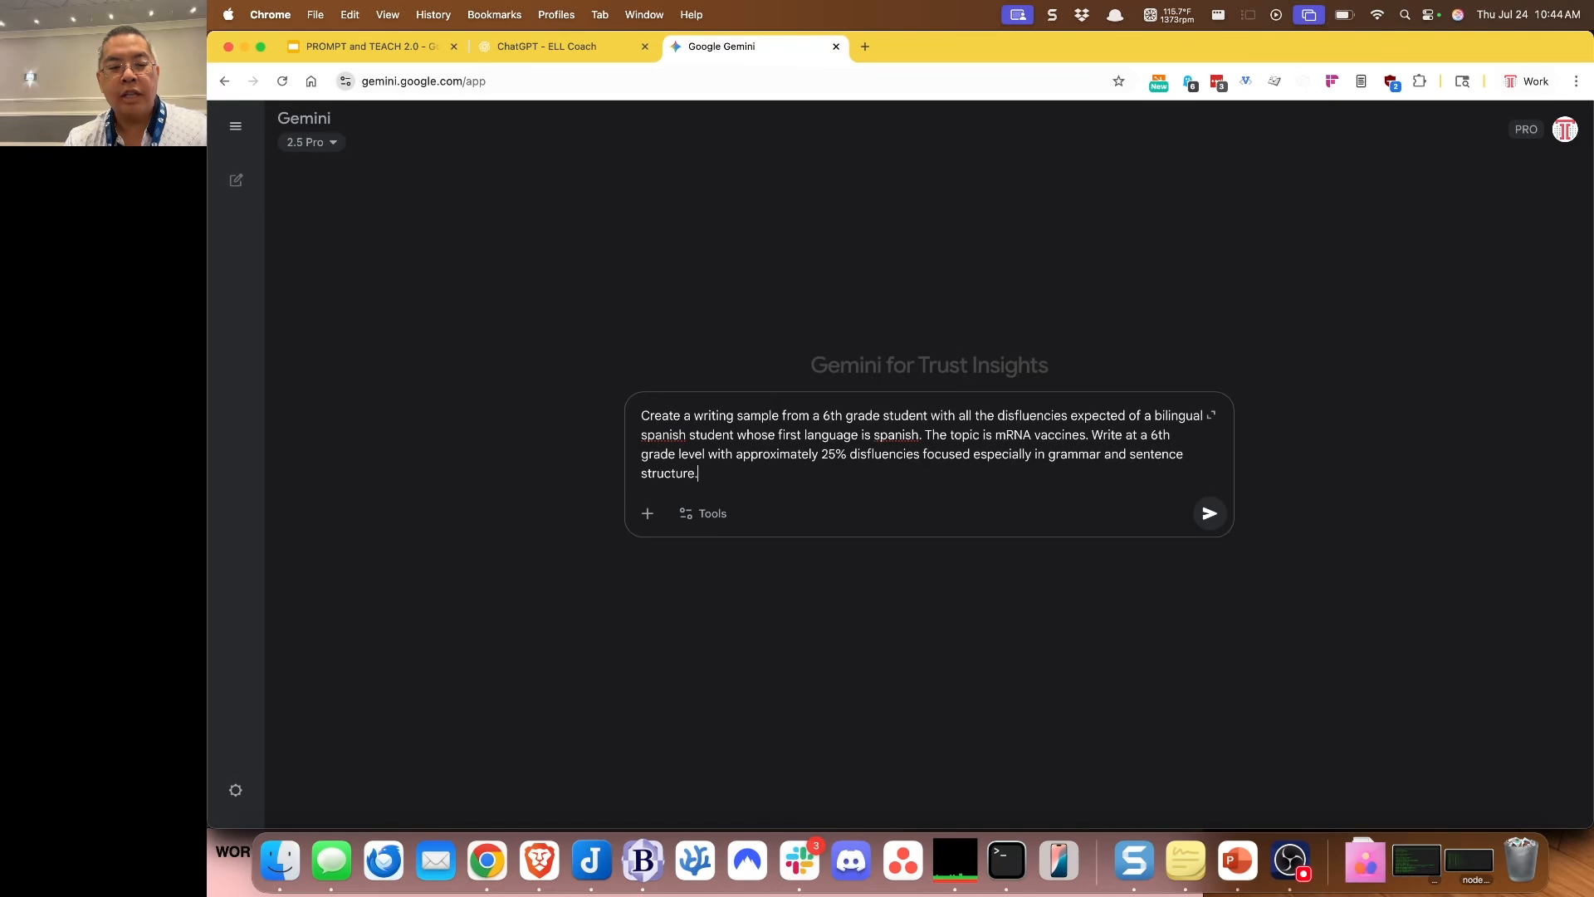
pyautogui.press('Return')
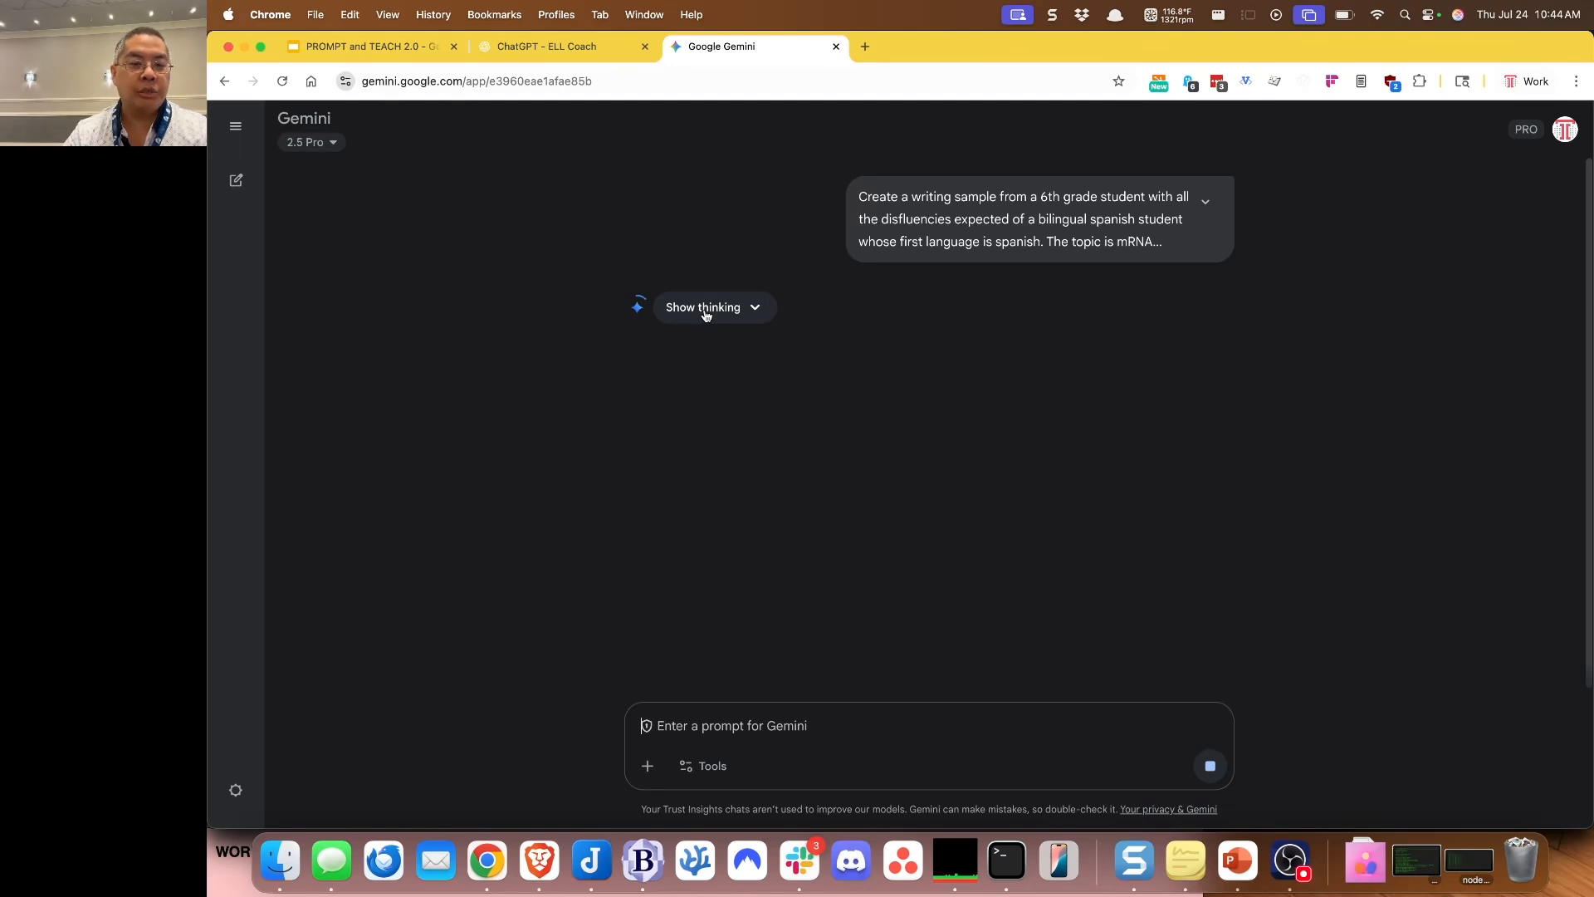
# Step: Copy Gemini's mRNA vaccines essay, submit it to the ELL Coach GPT under "Evaluate this essay:" and read the bilingual feedback
pyautogui.click(778, 658)
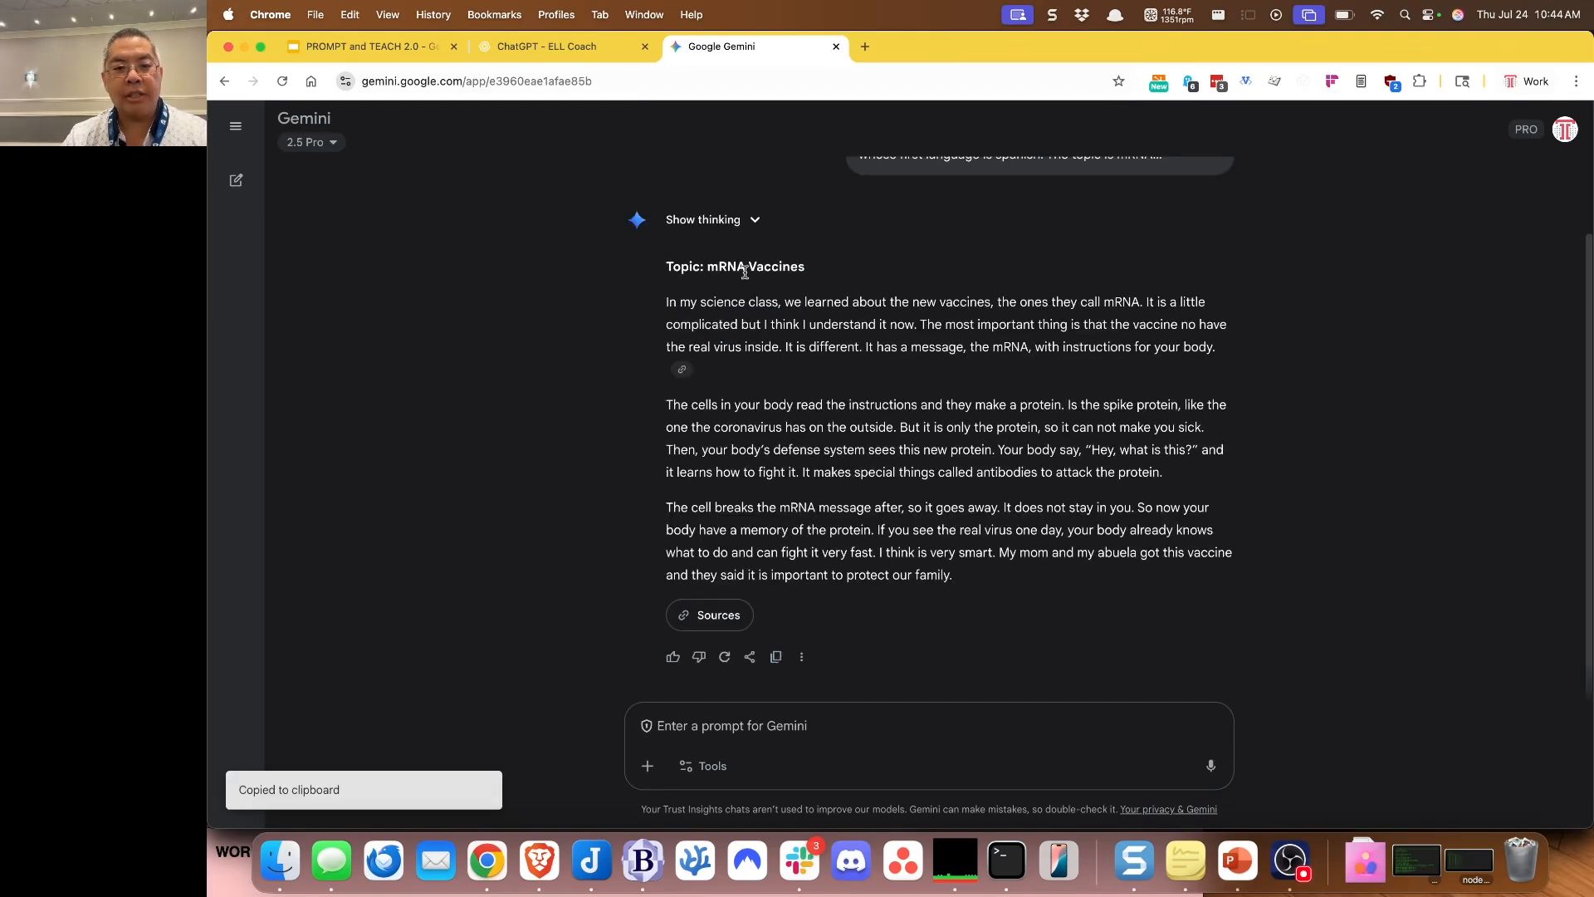
pyautogui.click(555, 47)
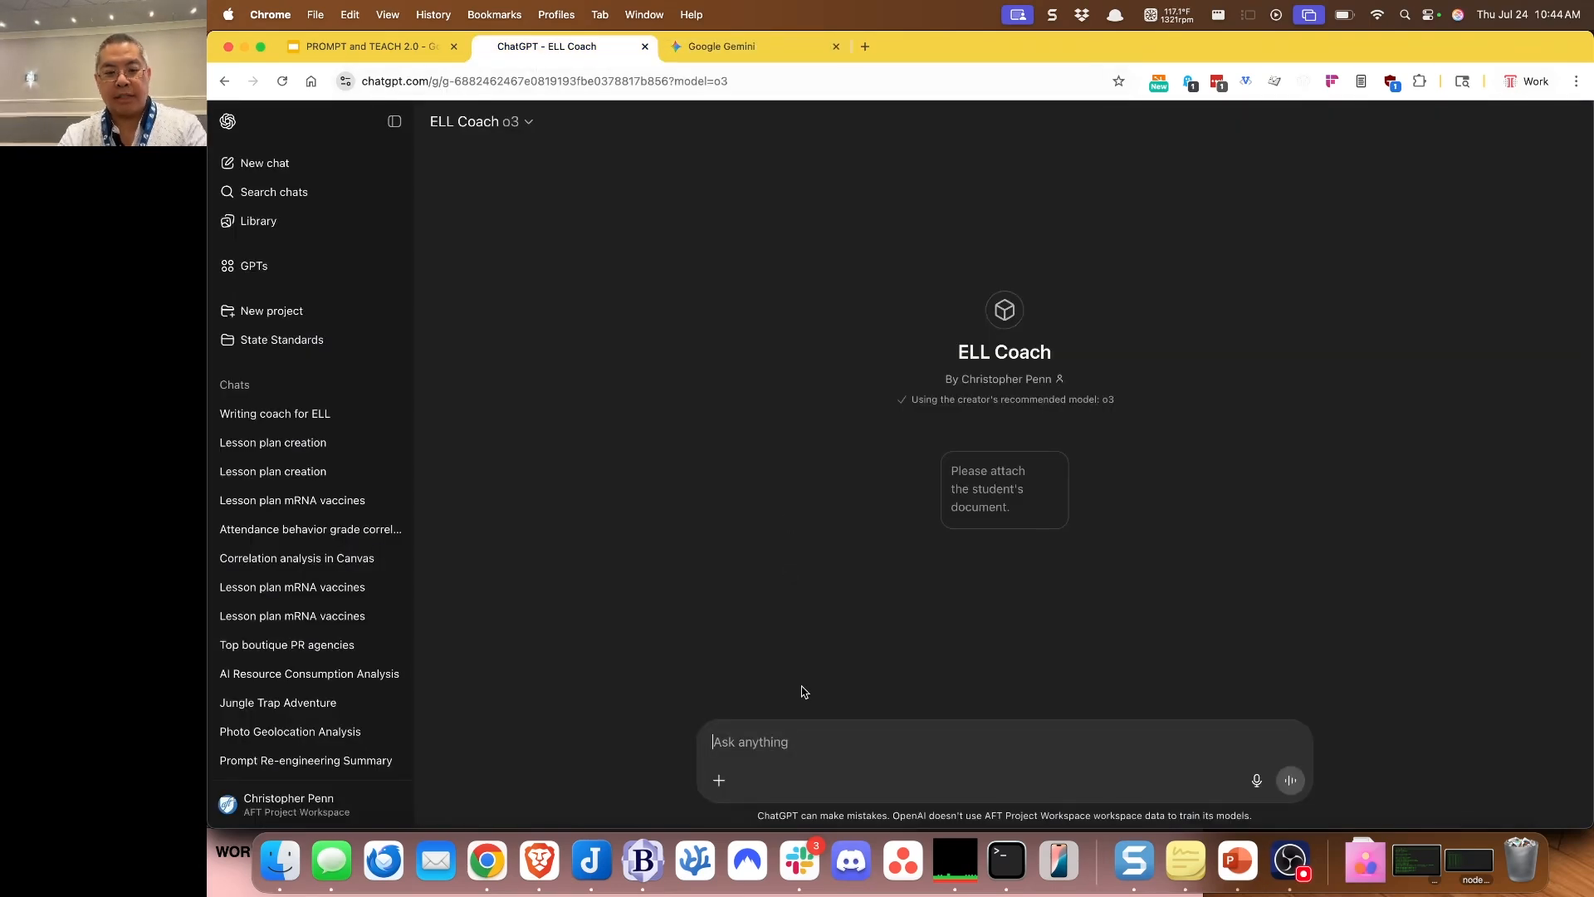
pyautogui.write('Evaluate this essay:')
pyautogui.hotkey('shift', 'Return')
pyautogui.press('super+v')
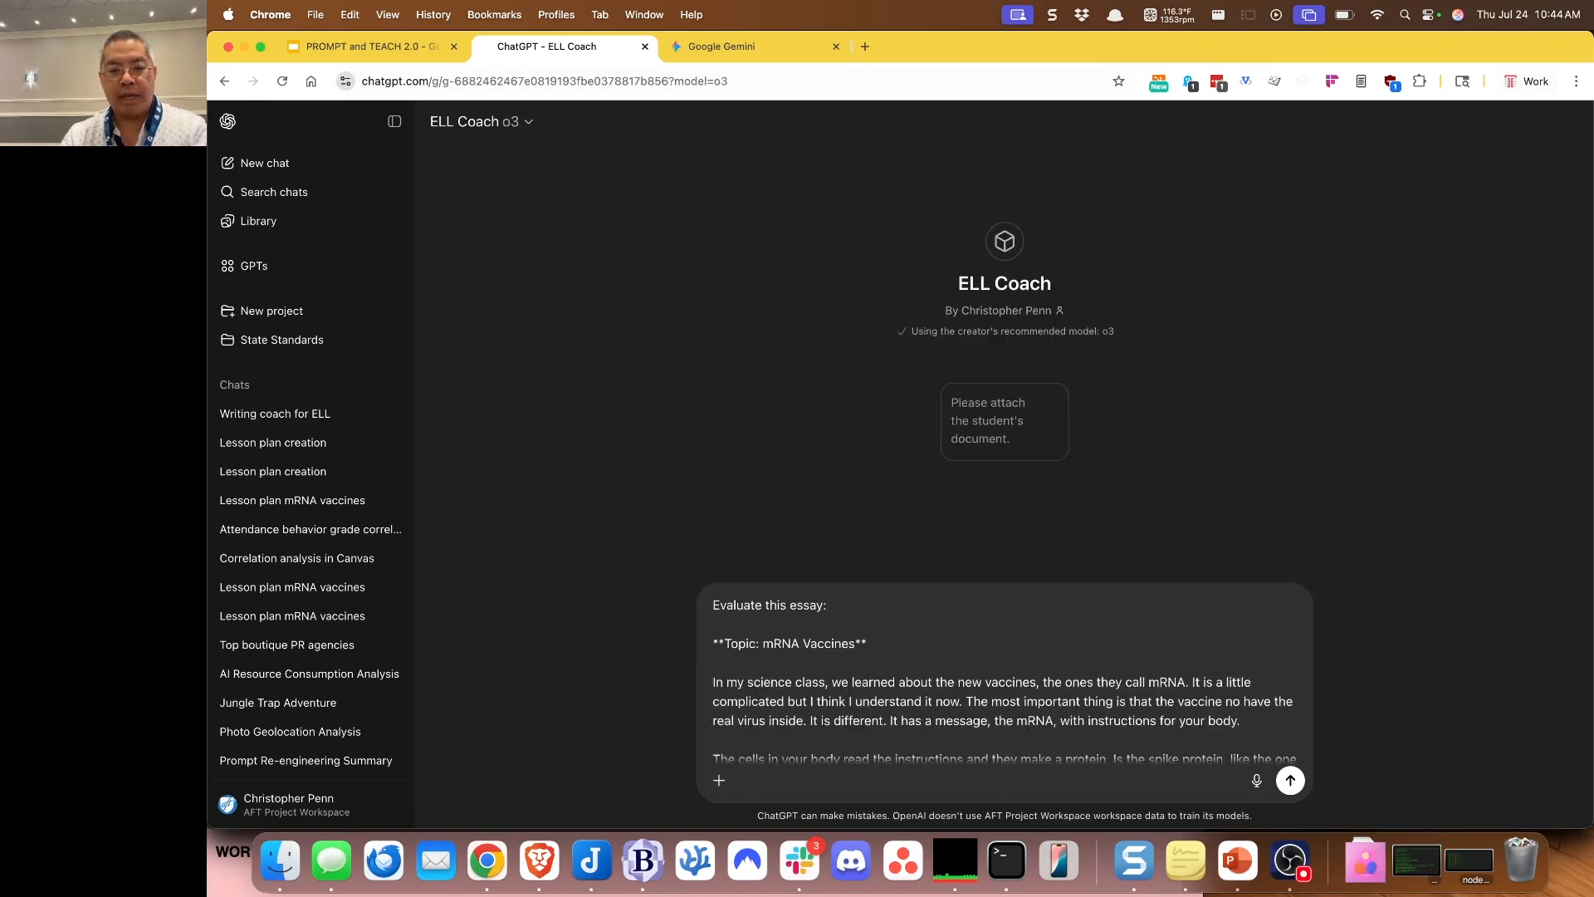
pyautogui.scroll(-5, 826, 706)
pyautogui.press('Return')
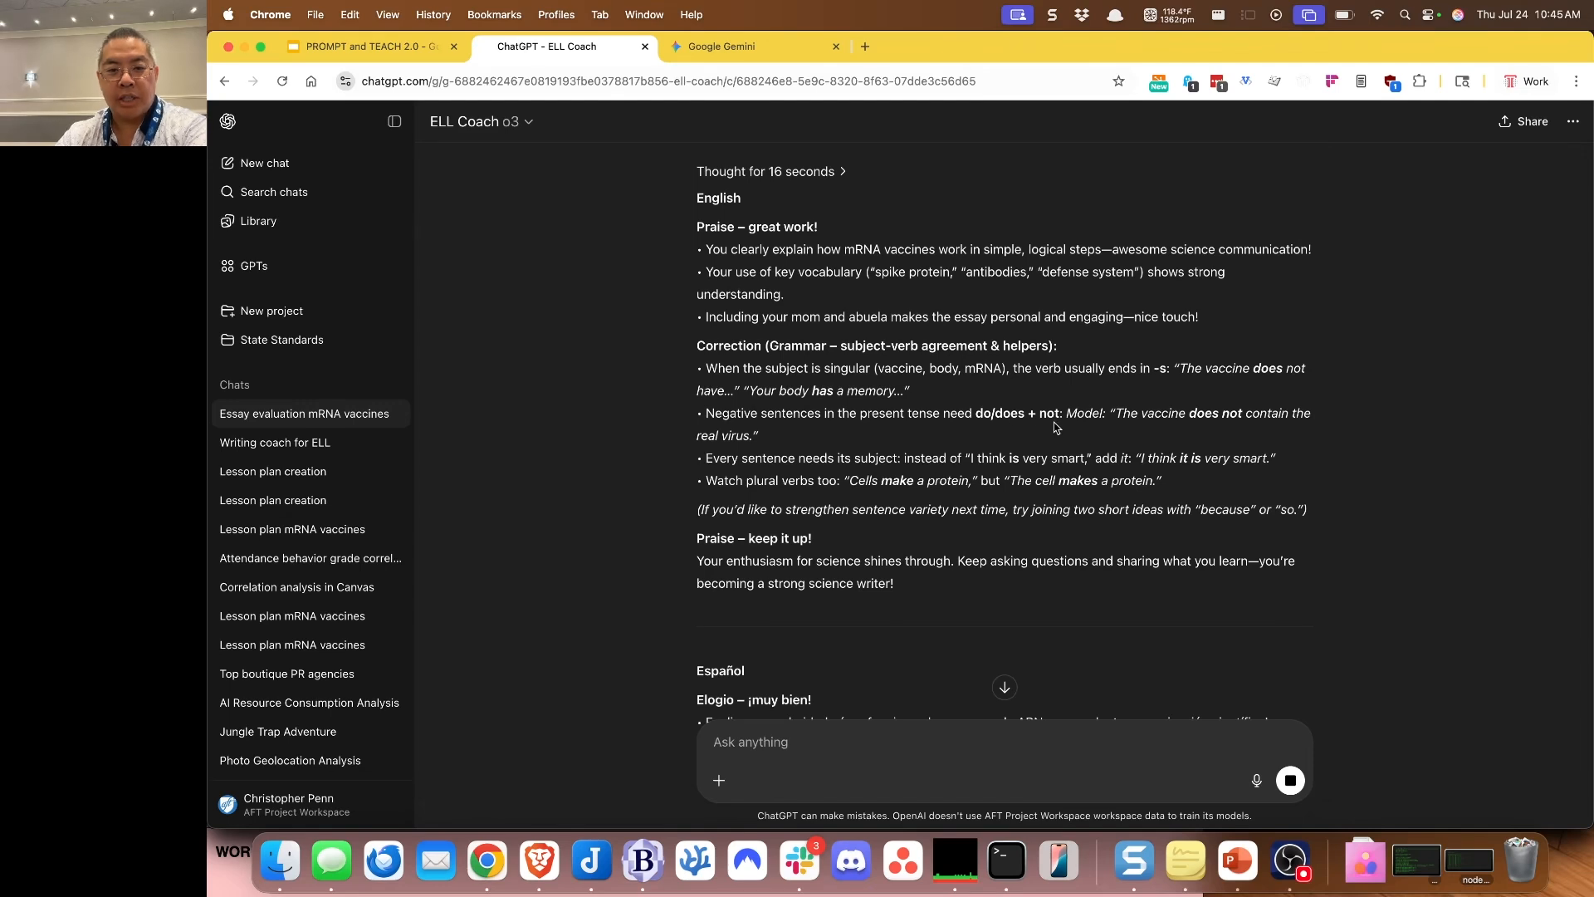
pyautogui.scroll(-5, 825, 427)
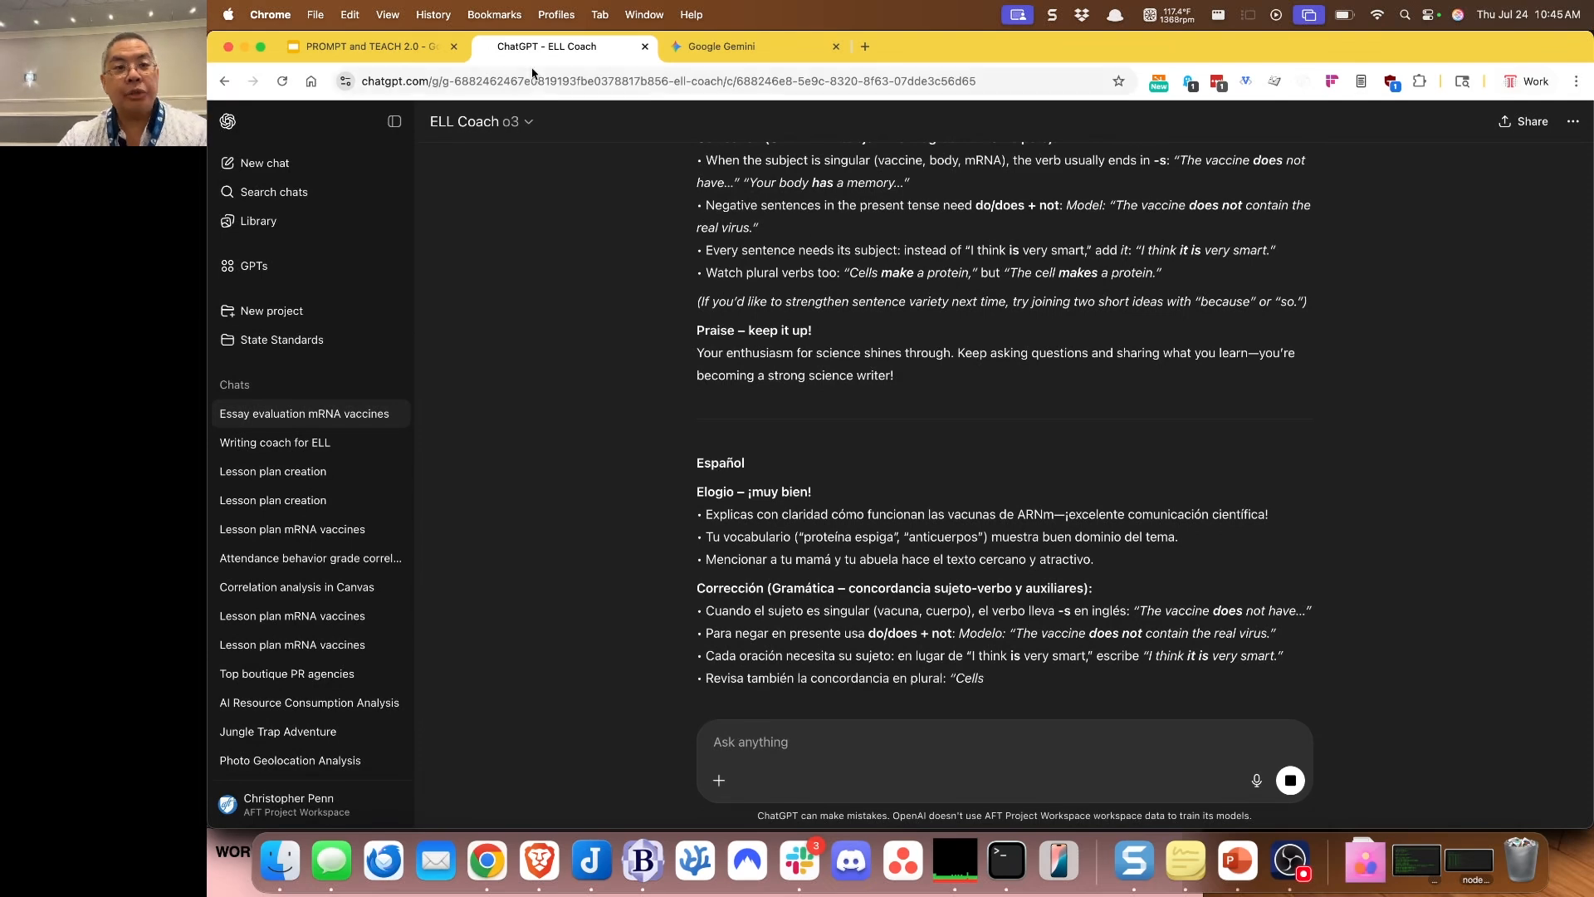
# Step: Go to the TEACH Booster slide in the PROMPT and TEACH 2.0 presentation and select its whole prompt text below the headings
pyautogui.click(378, 46)
pyautogui.scroll(-1, 339, 449)
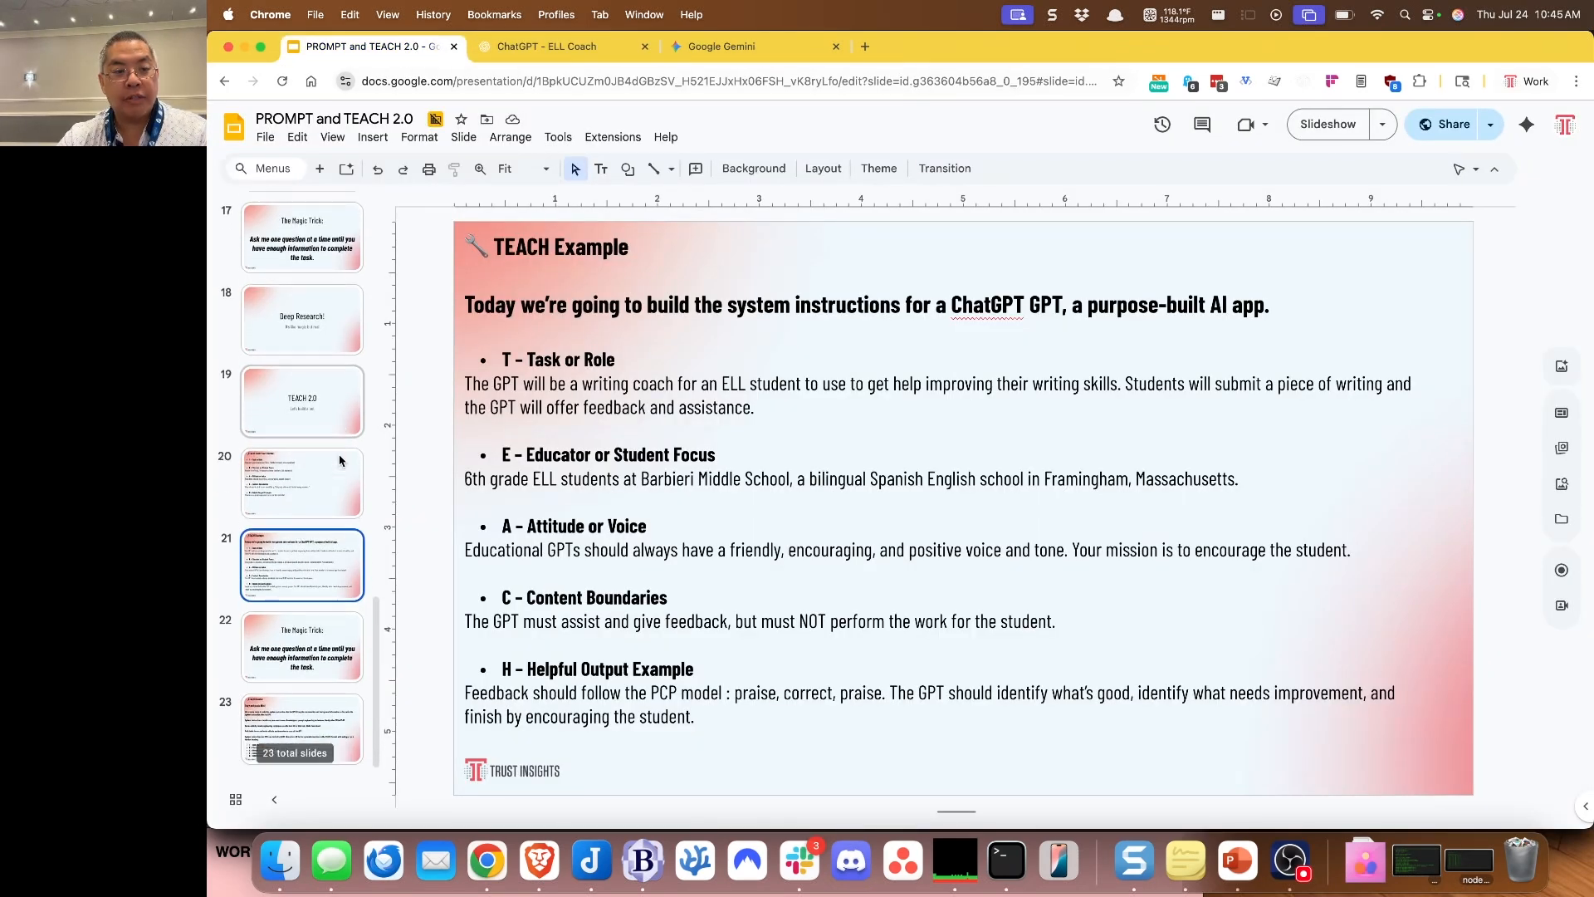
pyautogui.click(293, 662)
pyautogui.press('Down')
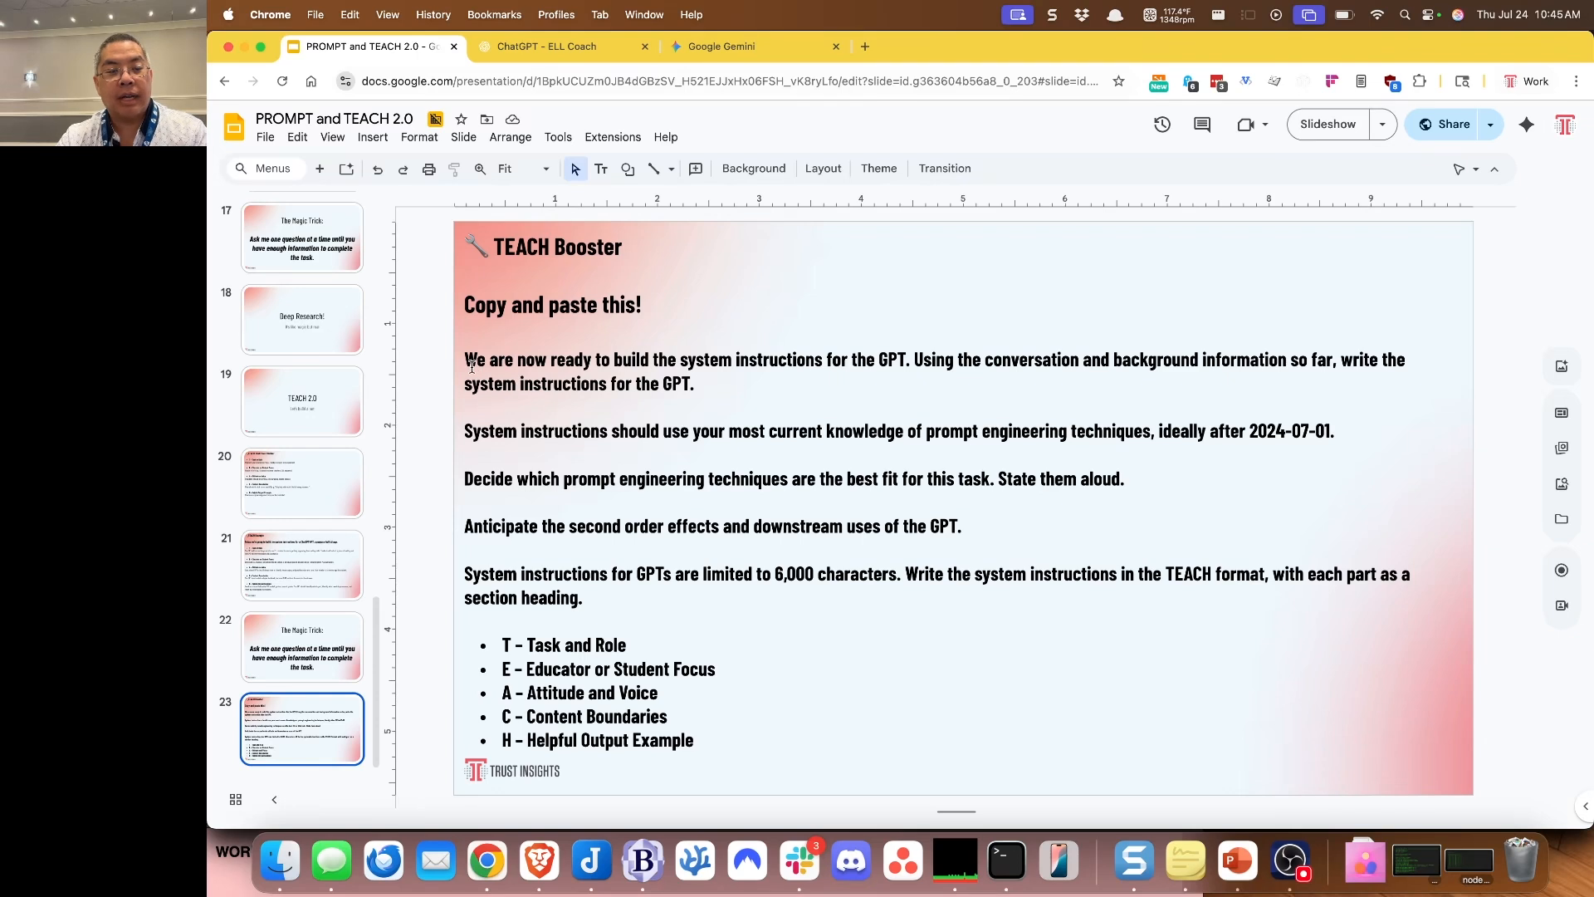
pyautogui.moveTo(467, 359); pyautogui.dragTo(803, 753)
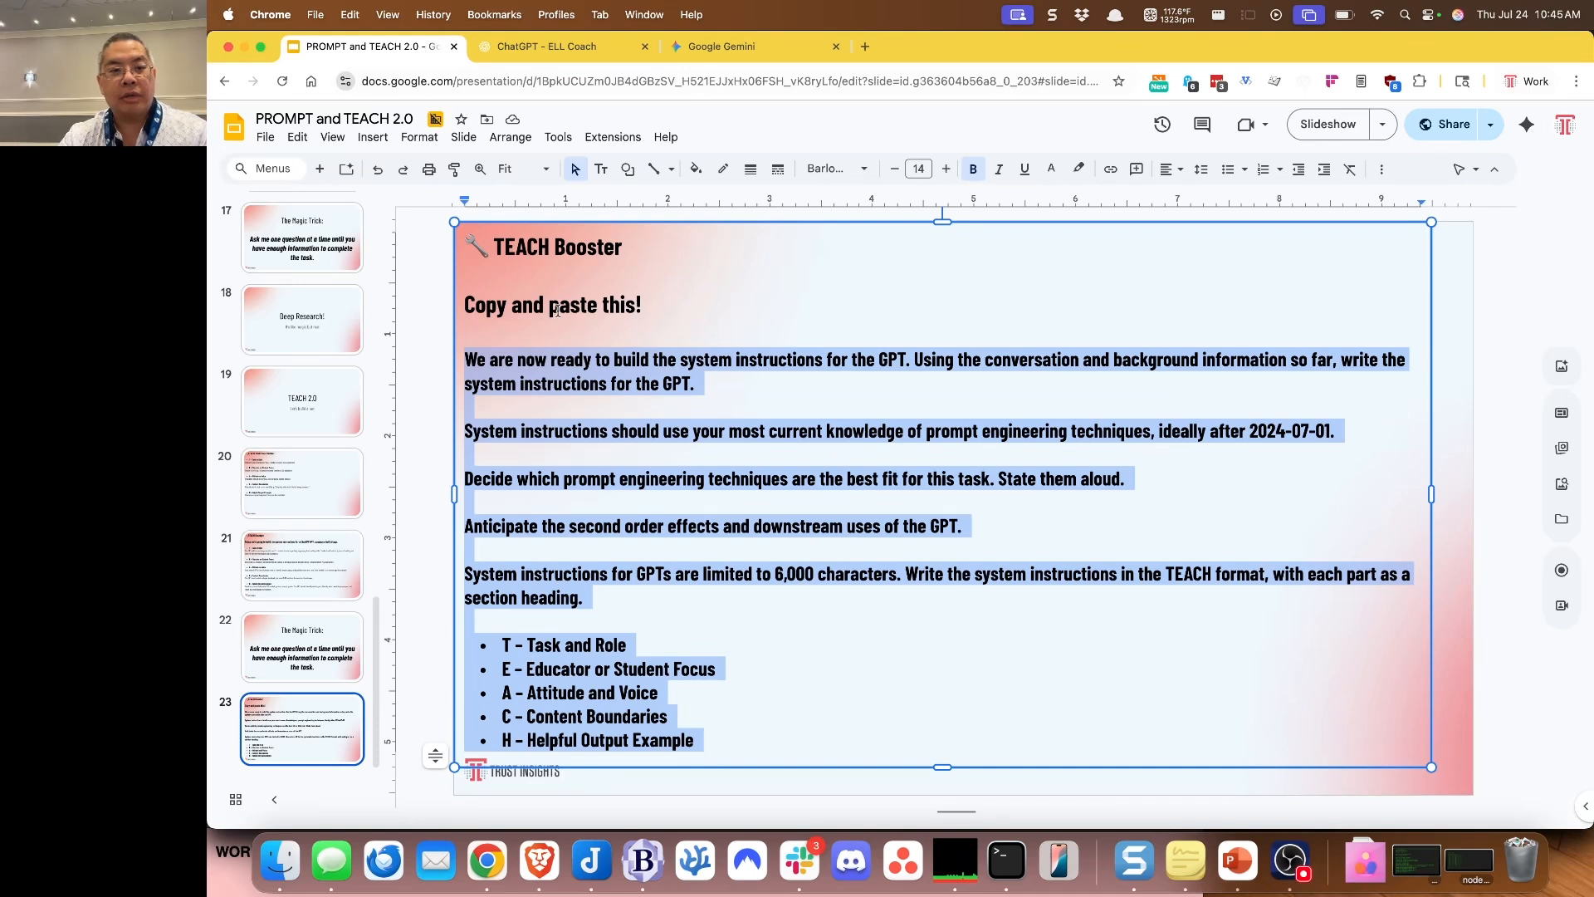
# Step: Return to ChatGPT and start a new chat
pyautogui.click(544, 48)
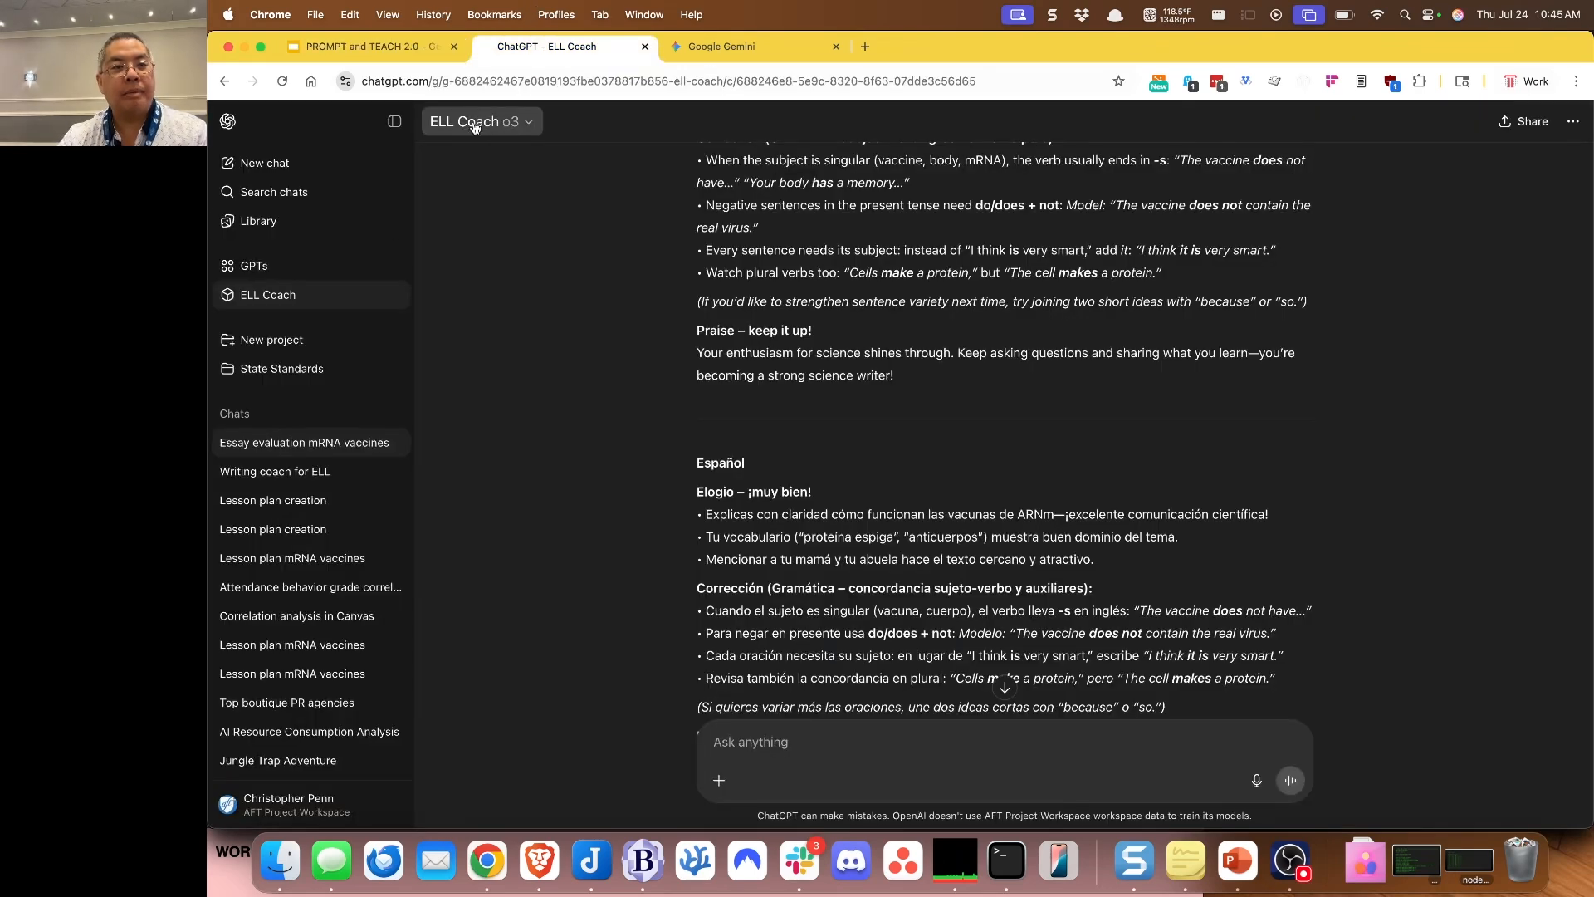
pyautogui.click(347, 165)
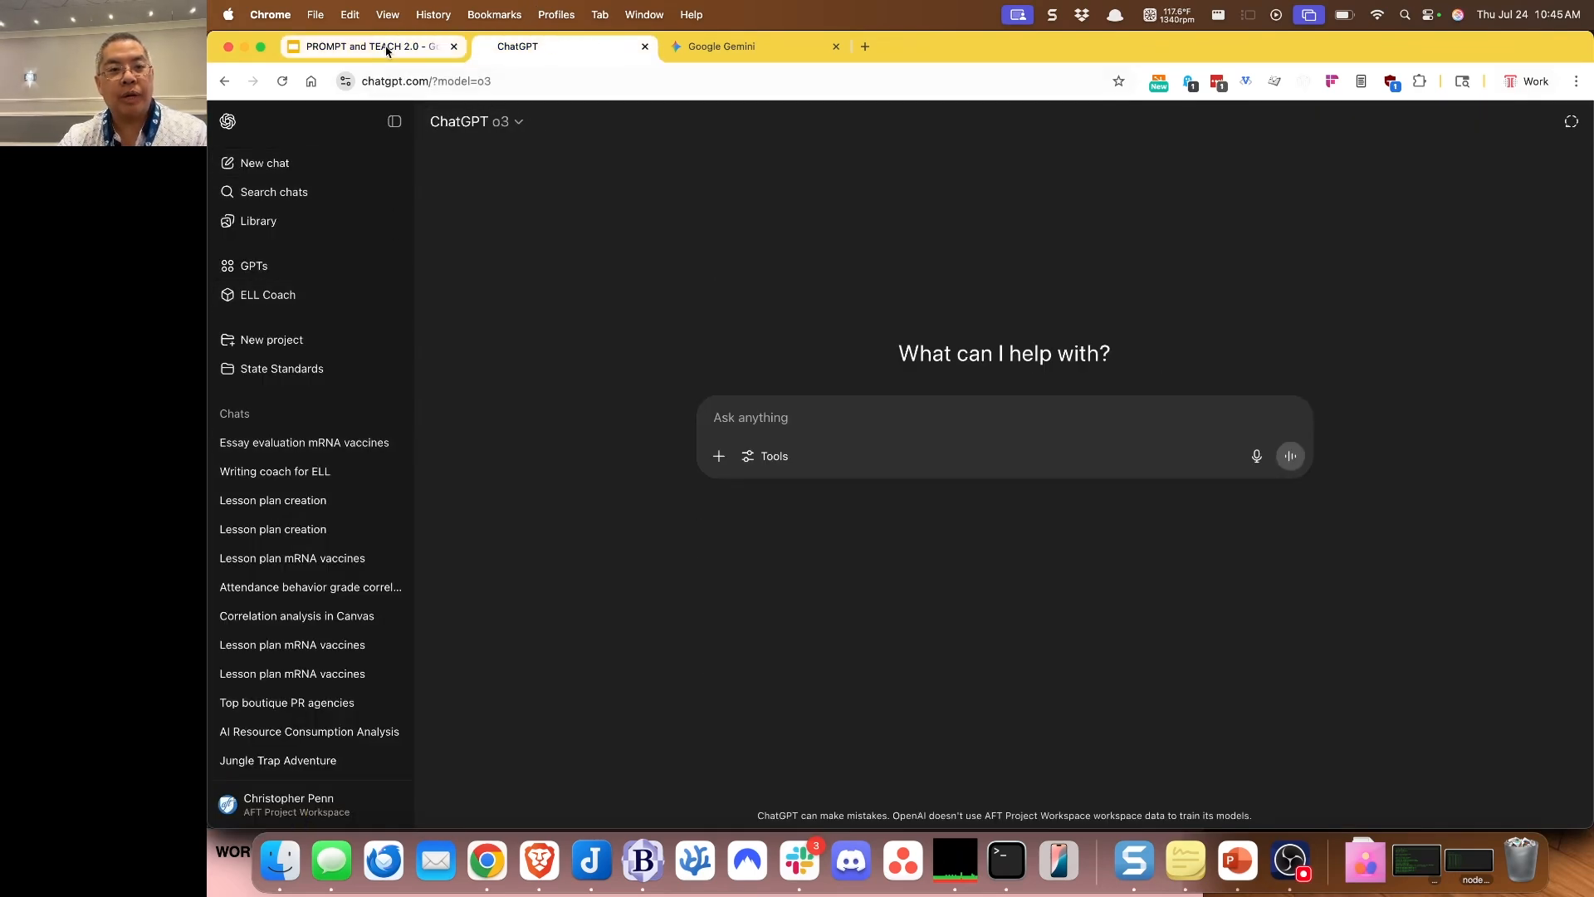
# Step: Copy the full TEACH Example text, from the system instructions introduction through Helpful Output Example, from its slide into the new ChatGPT message
pyautogui.click(369, 48)
pyautogui.click(285, 540)
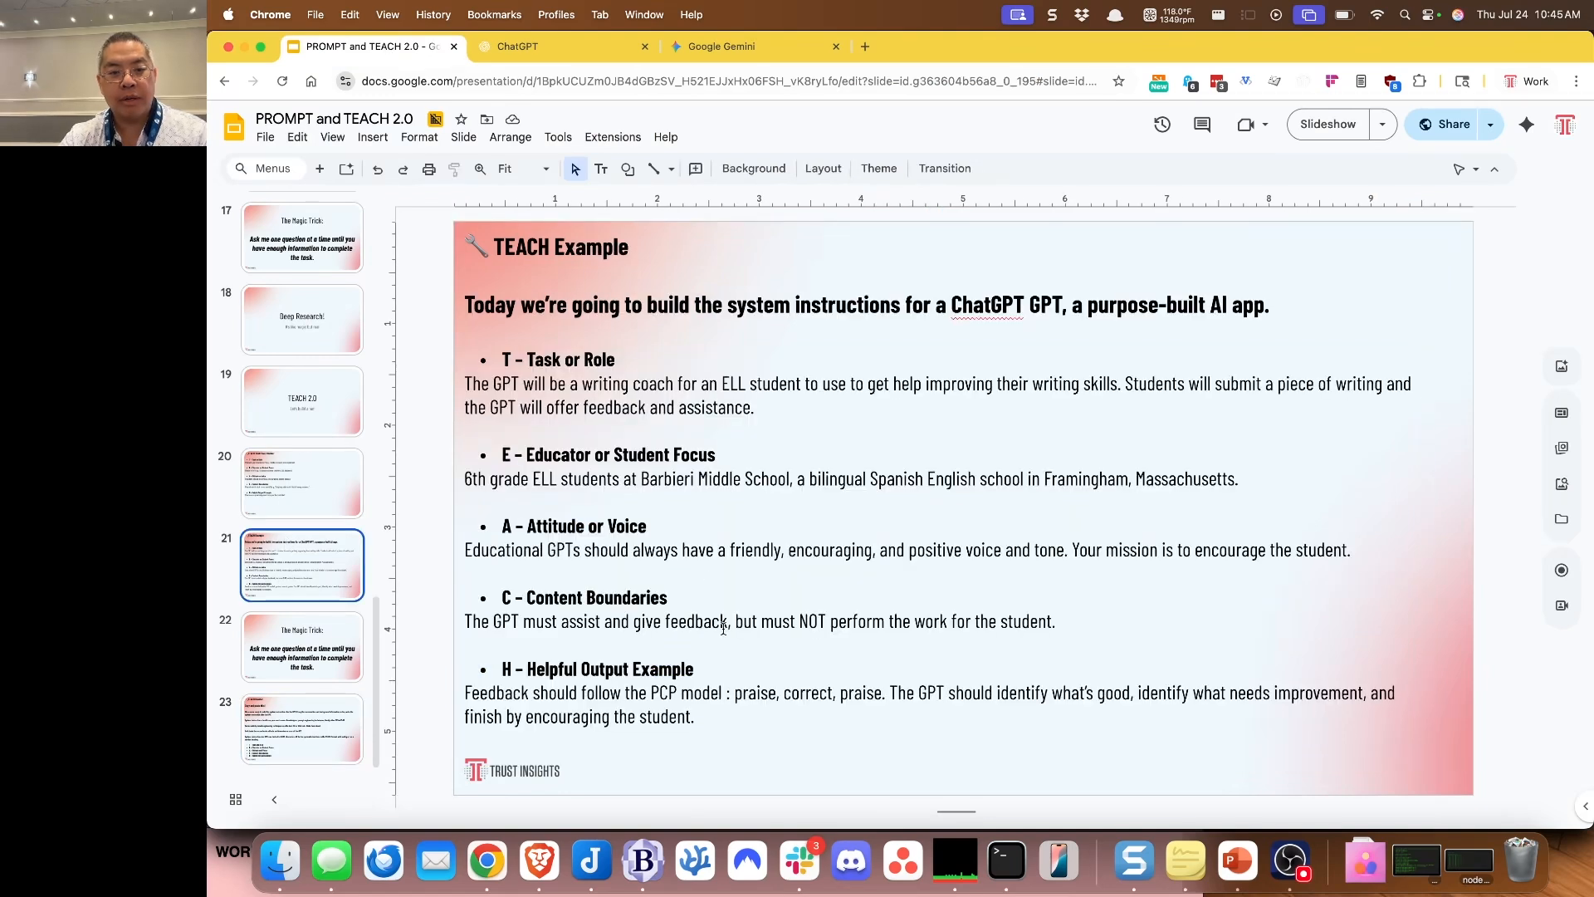
pyautogui.moveTo(705, 716); pyautogui.dragTo(457, 300)
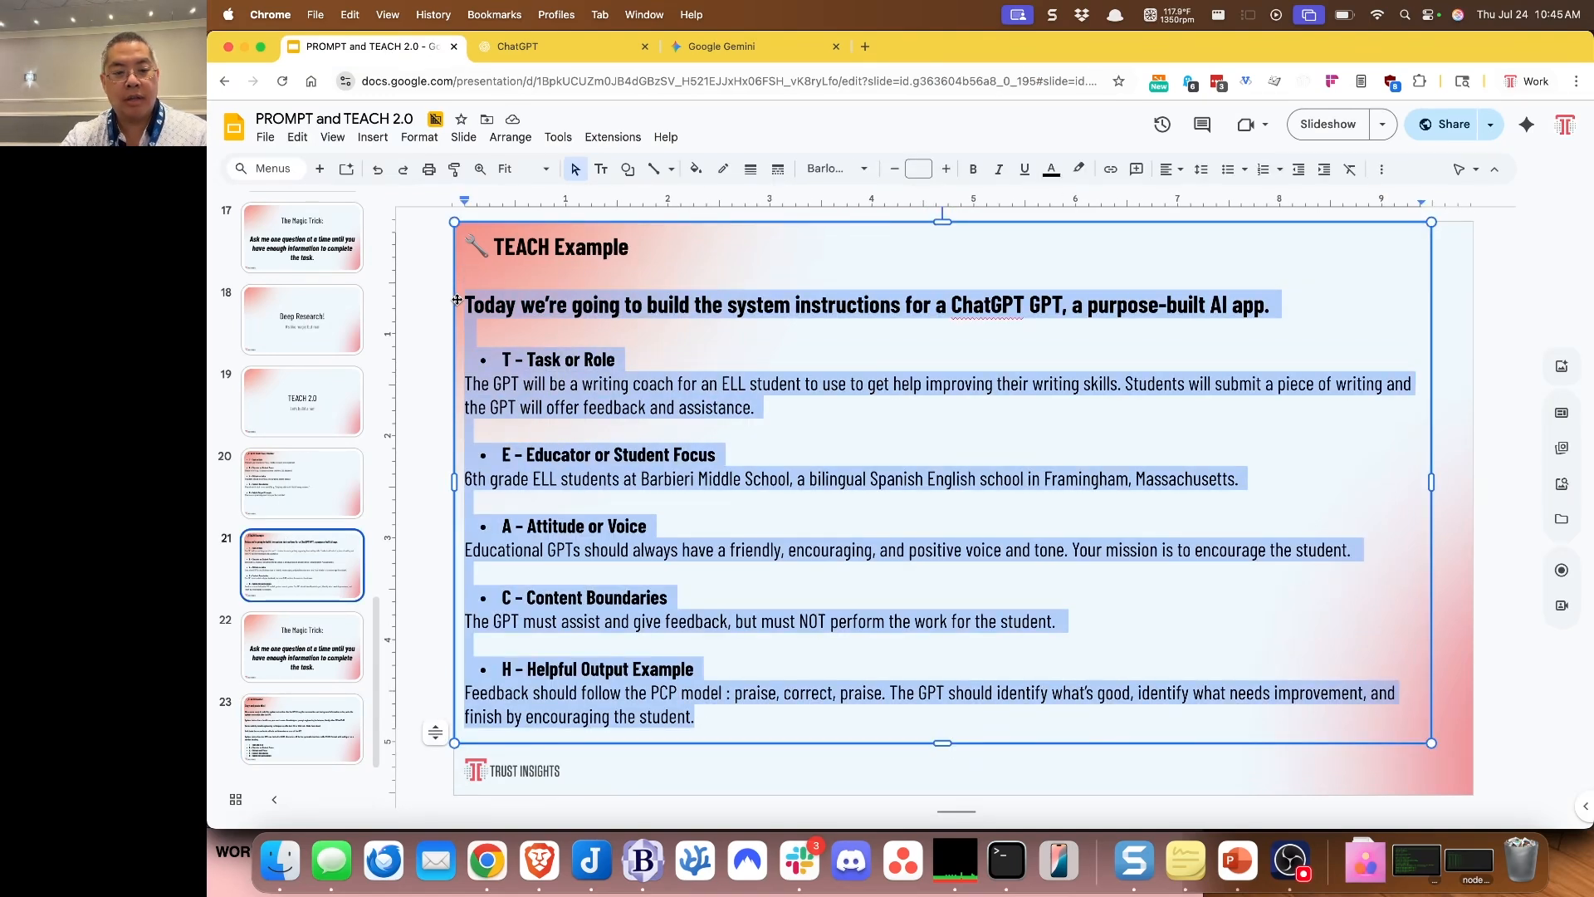
pyautogui.press('super+c')
pyautogui.hotkey('ctrl', 'Tab')
pyautogui.press('super+v')
# Step: Add the TEACH Booster prompt text from slide 23 of the presentation below the example in the ChatGPT message
pyautogui.click(378, 50)
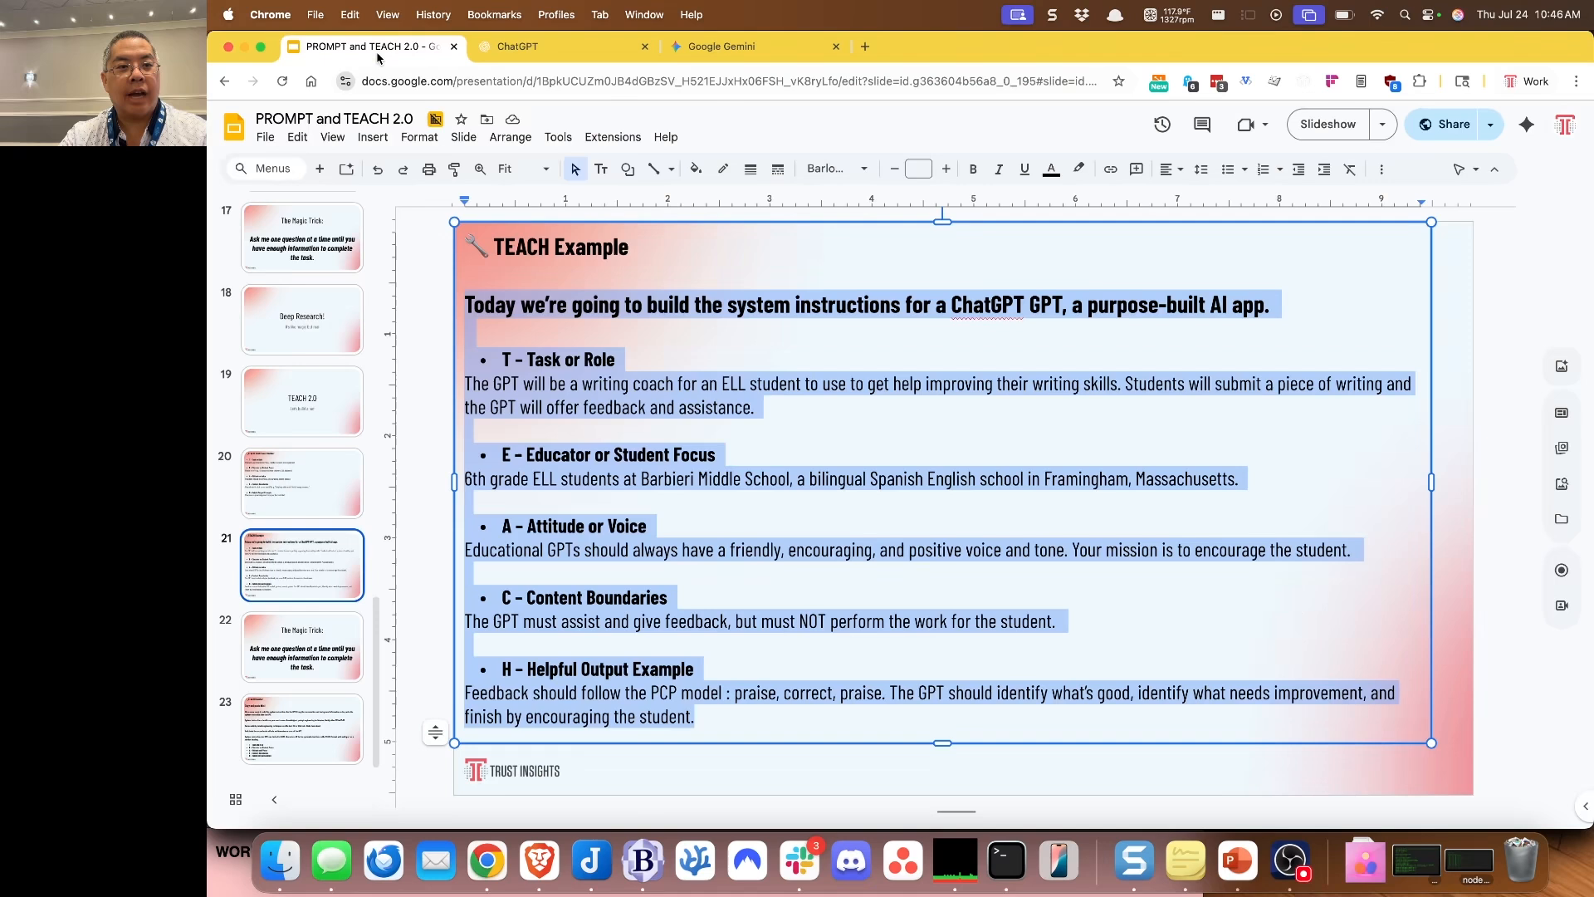
pyautogui.click(302, 714)
pyautogui.click(583, 48)
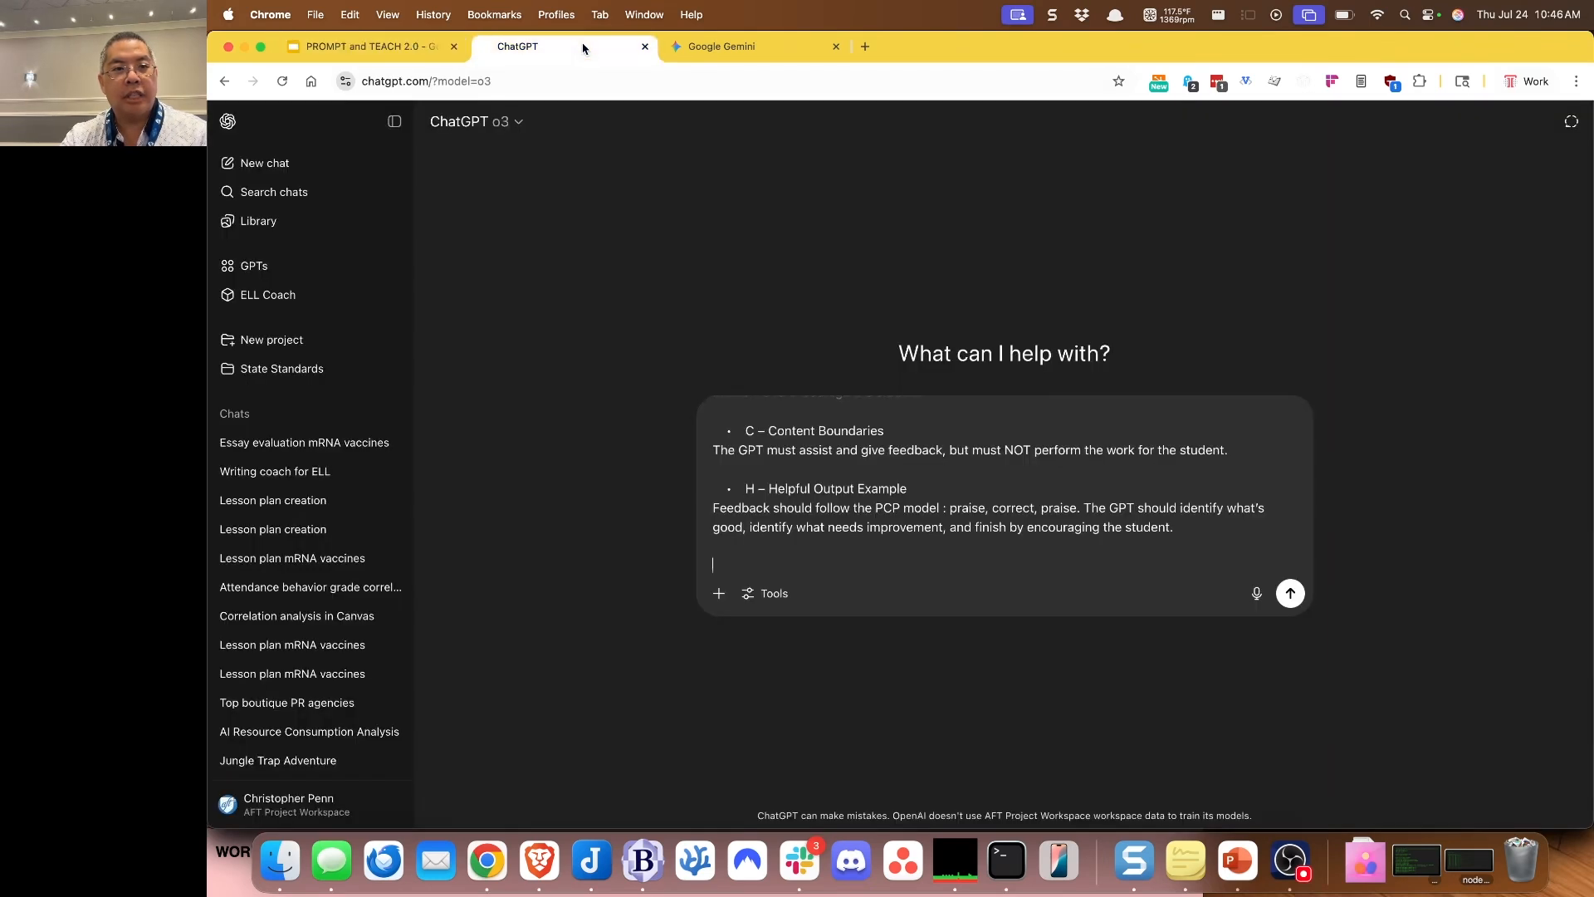
pyautogui.press('super+v')
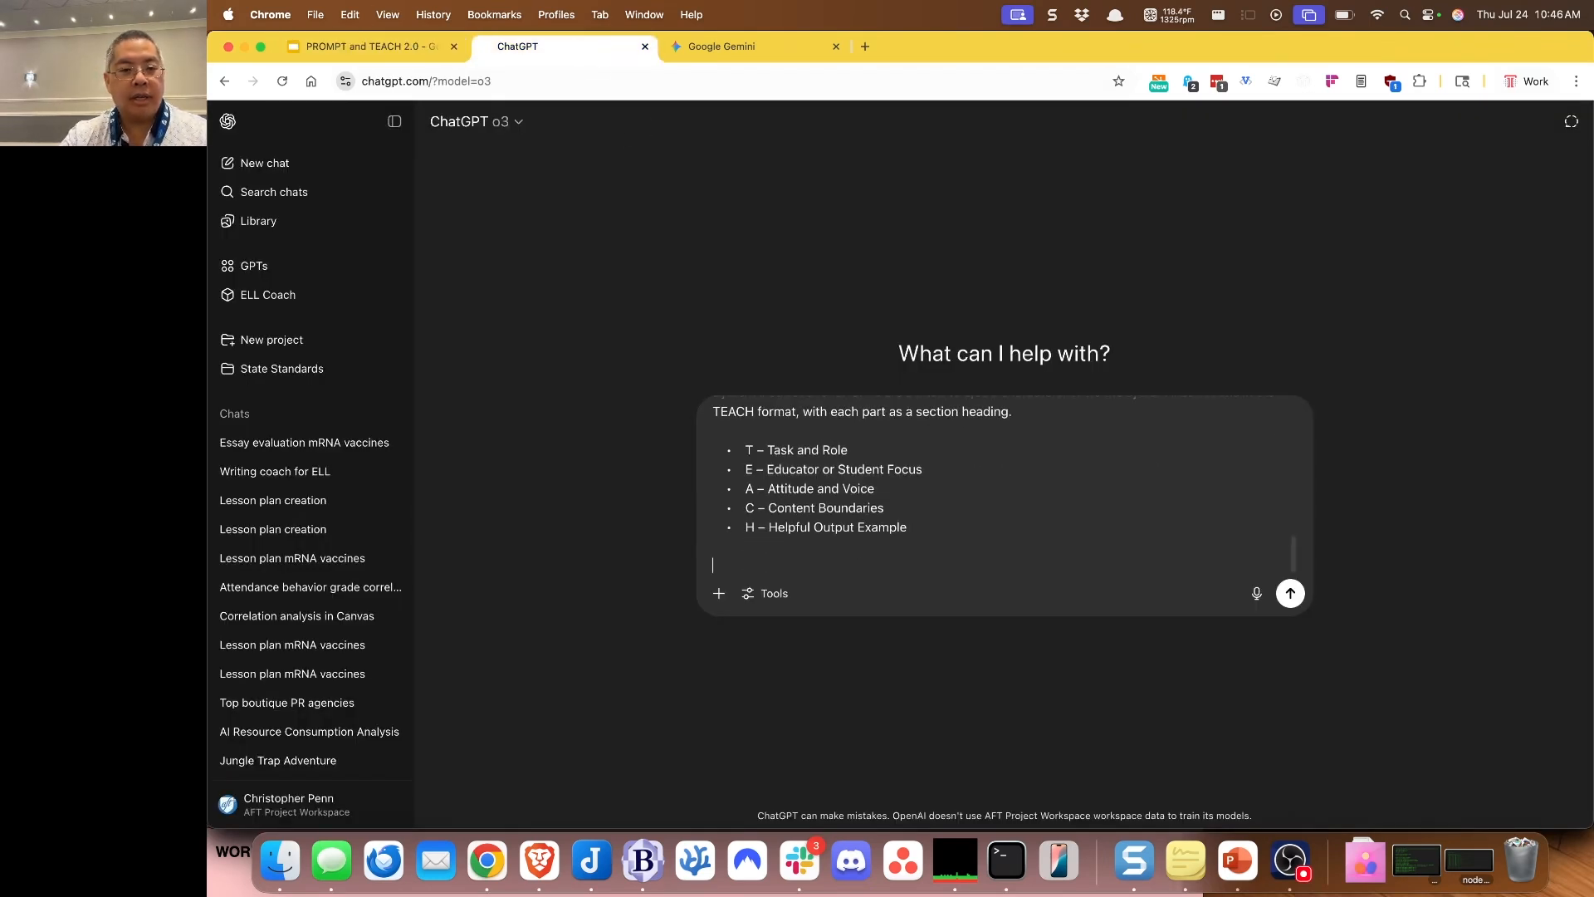
# Step: Append "Ask me one question at a time until you have enough information to complete the task." from the presentation and submit the ChatGPT message
pyautogui.click(378, 46)
pyautogui.click(591, 567)
pyautogui.hotkey('ctrl', 'Tab')
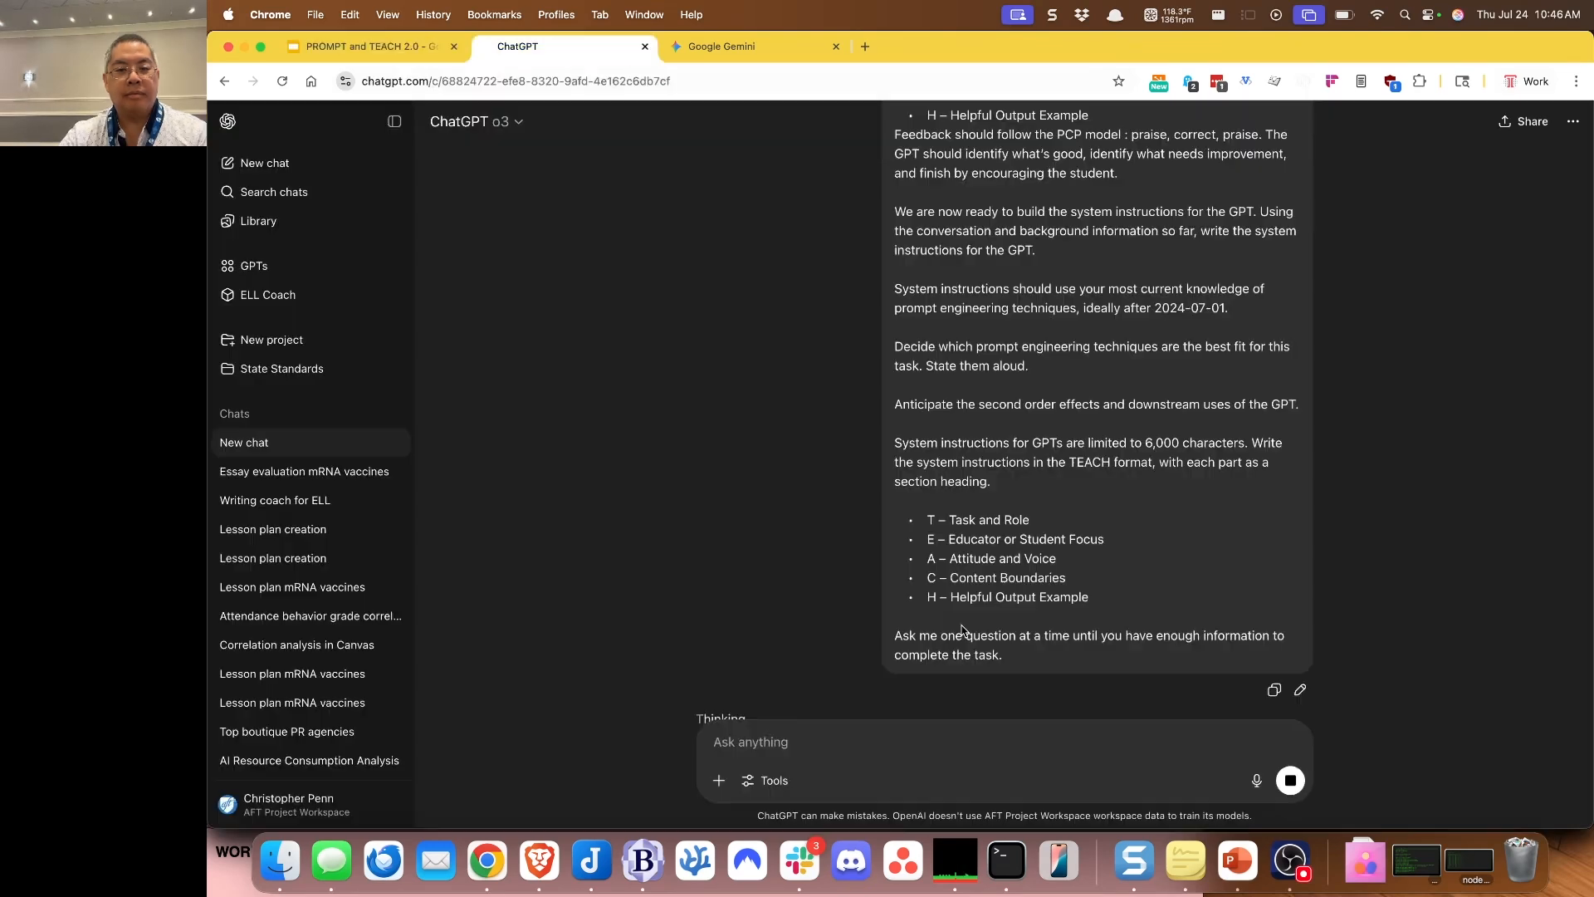